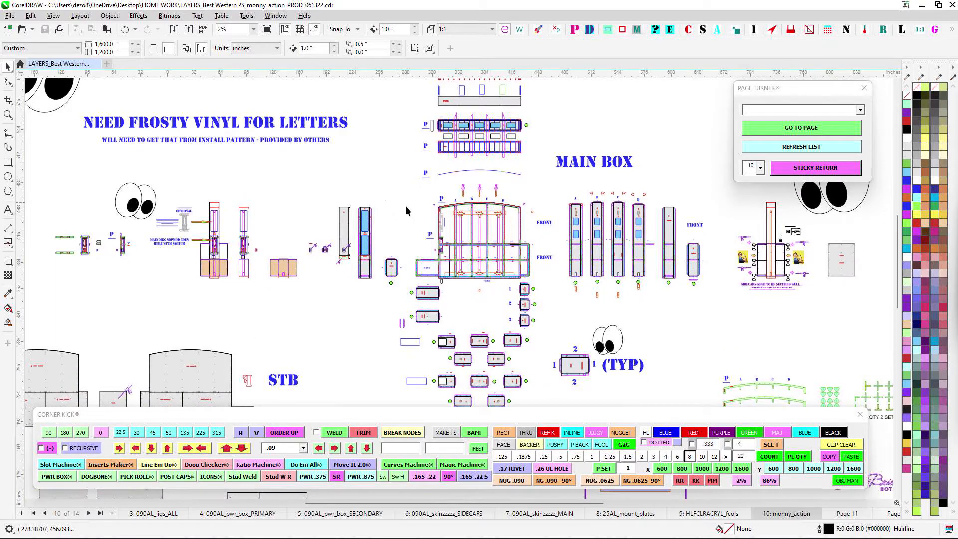
# - Look over the complete parts layout on the monny_action page, including the main box, PRT and STB groups and the tube cut list
pyautogui.scroll(-3, 406, 206)
pyautogui.scroll(1, 455, 199)
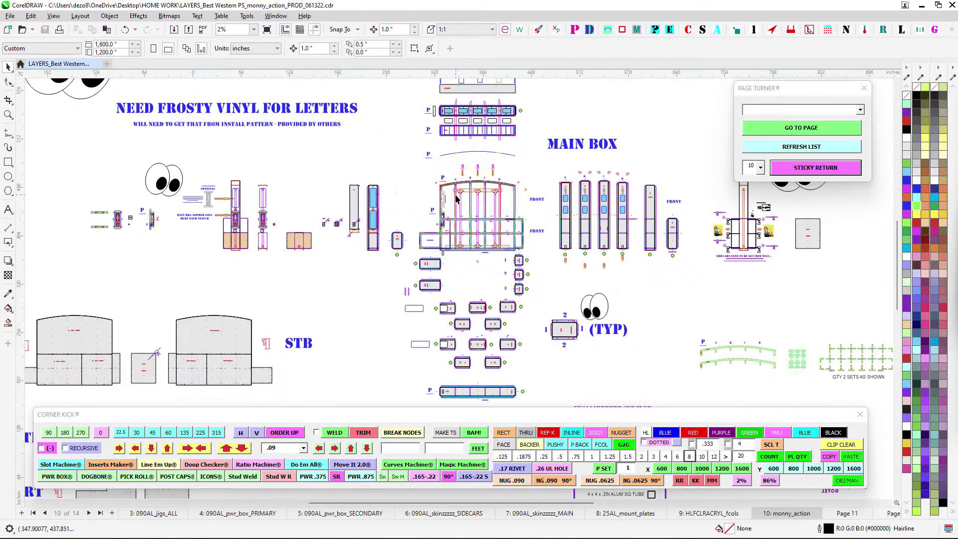
pyautogui.moveTo(489, 284); pyautogui.dragTo(574, 212)
pyautogui.moveTo(444, 309); pyautogui.dragTo(483, 277)
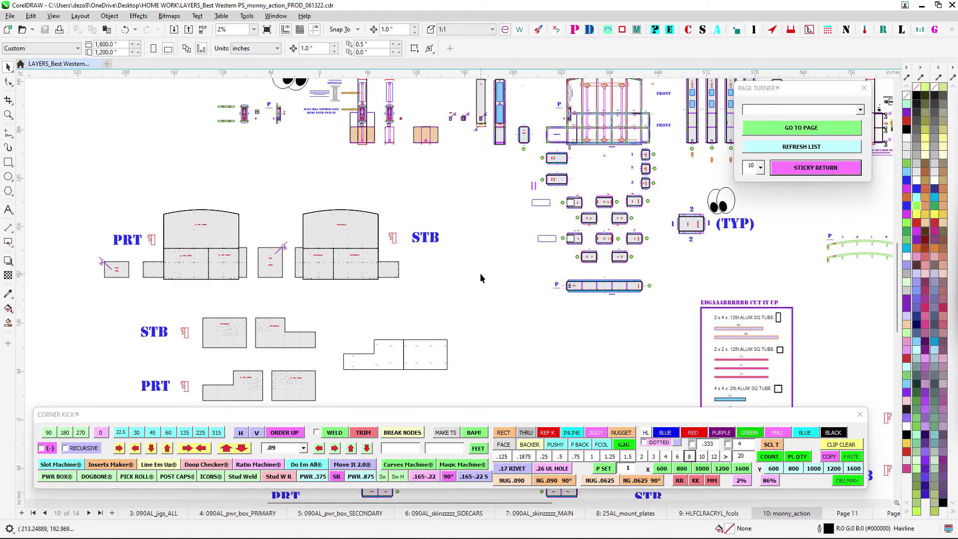
pyautogui.scroll(-1, 574, 349)
pyautogui.moveTo(588, 351); pyautogui.dragTo(455, 381)
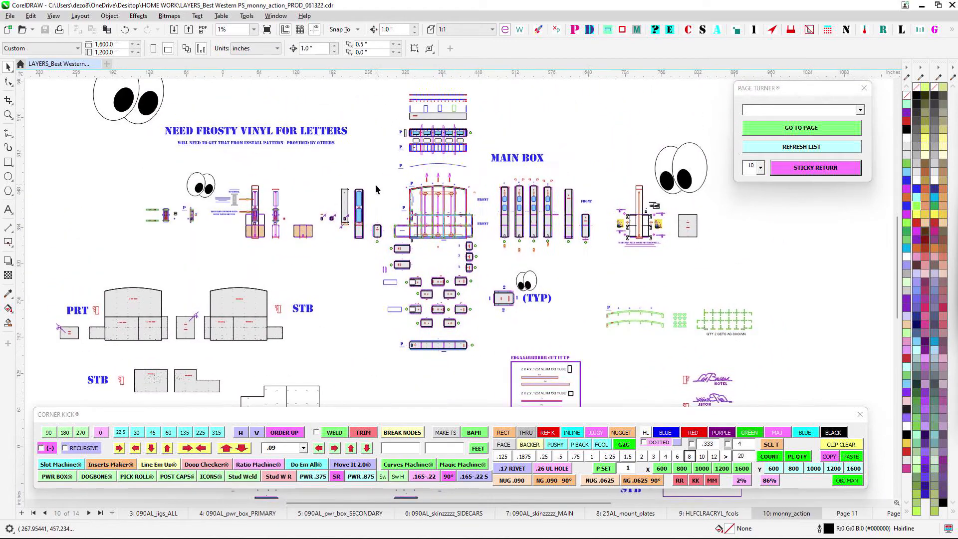
pyautogui.scroll(1, 375, 185)
pyautogui.moveTo(351, 297); pyautogui.dragTo(334, 193)
pyautogui.scroll(-1, 389, 301)
pyautogui.moveTo(394, 303); pyautogui.dragTo(415, 214)
# - Go to the first page, 090AL_frames_MAIN, and look over the .090" aluminum main box frame parts
pyautogui.click(33, 512)
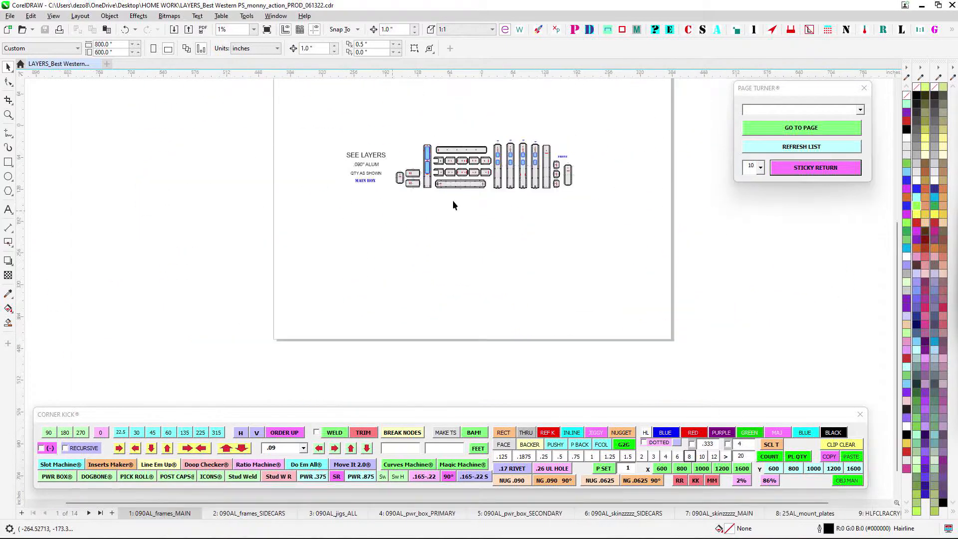
pyautogui.scroll(1, 454, 120)
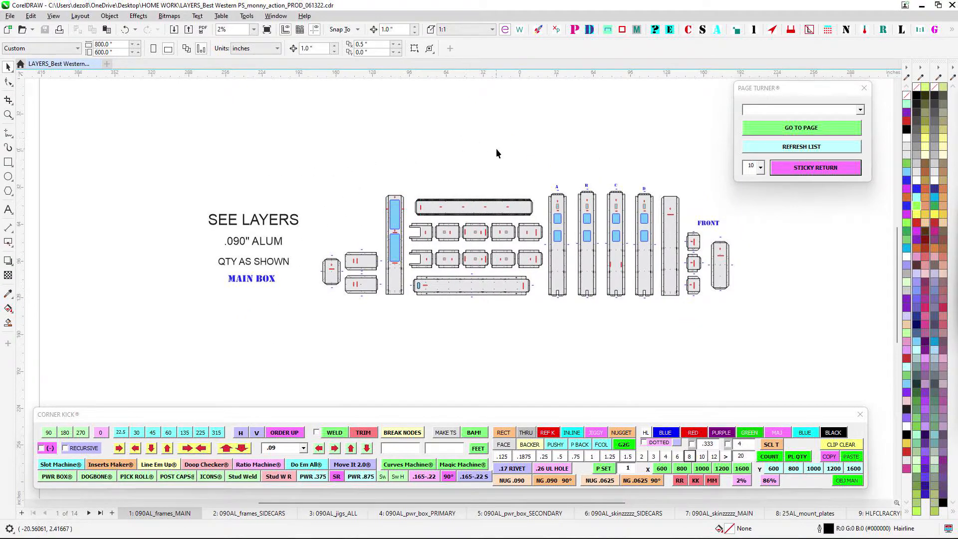
pyautogui.scroll(1, 390, 187)
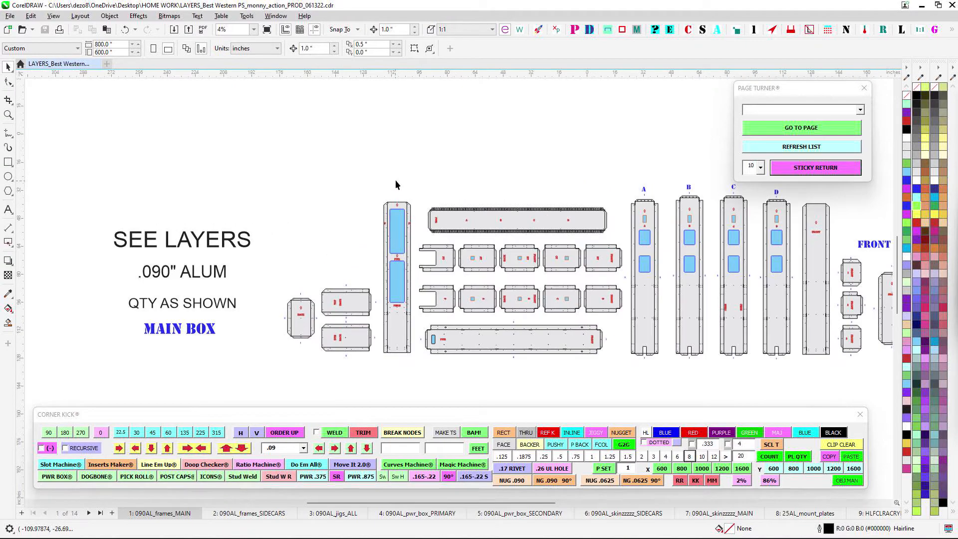
# - Show the drawing in wireframe view and inspect the window cutouts on the slotted top strip, ending back in enhanced view
pyautogui.click(519, 30)
pyautogui.scroll(1, 516, 220)
pyautogui.scroll(3, 503, 209)
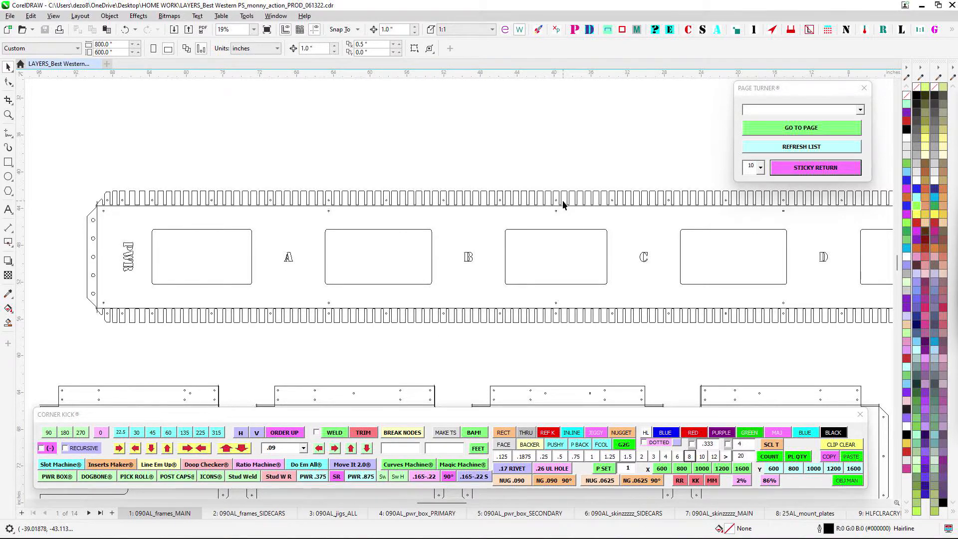
pyautogui.scroll(1, 560, 204)
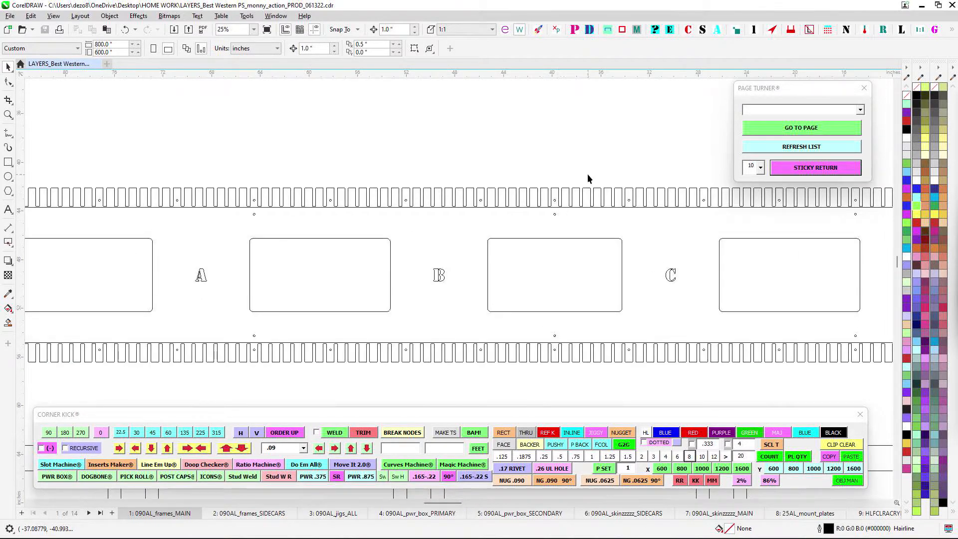
pyautogui.scroll(-2, 552, 128)
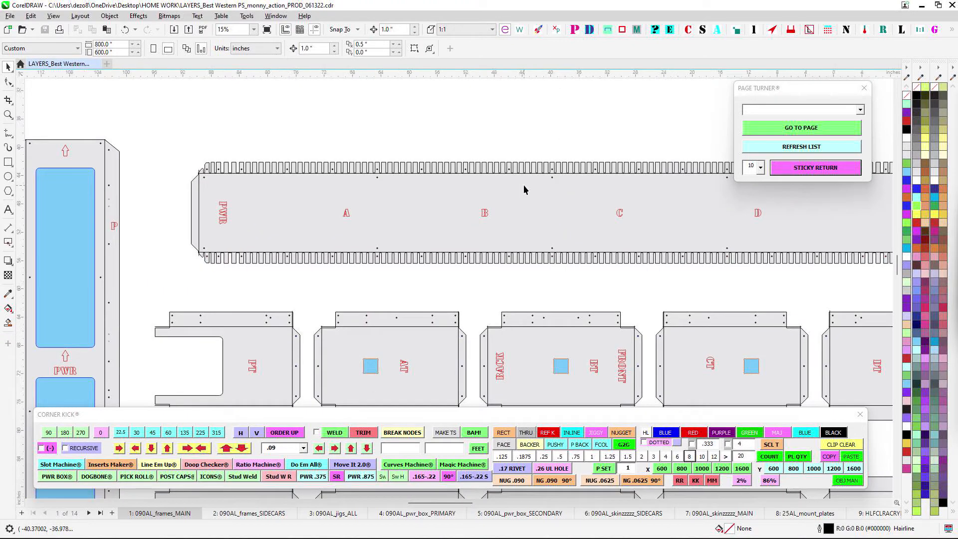
# - Alternate twice between wireframe and enhanced view to compare how the slotted strip's cutouts are displayed
pyautogui.click(520, 30)
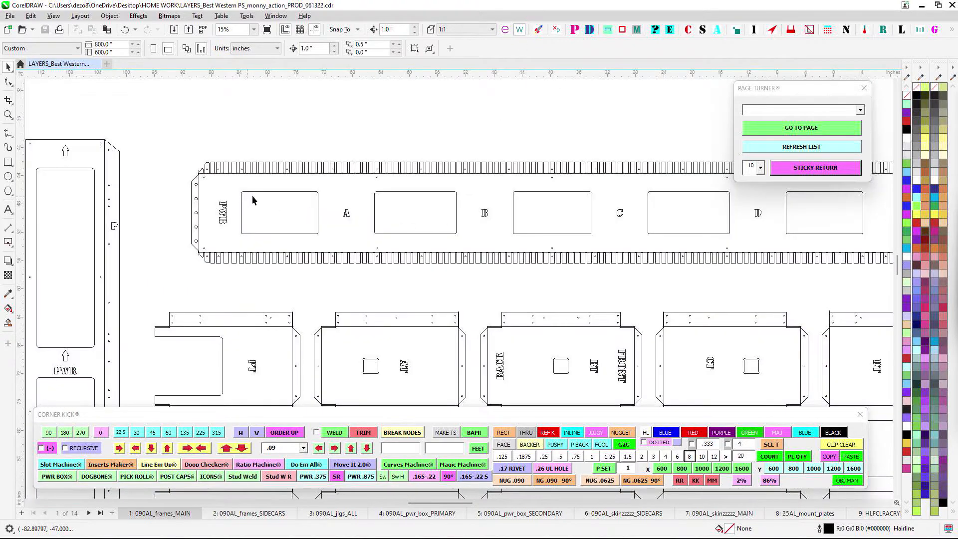
pyautogui.click(505, 30)
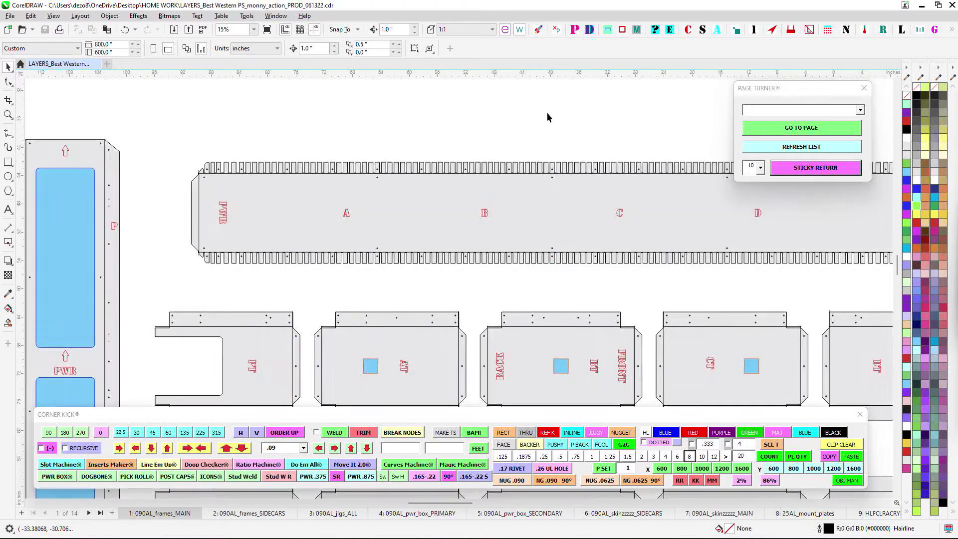
pyautogui.scroll(-1, 547, 117)
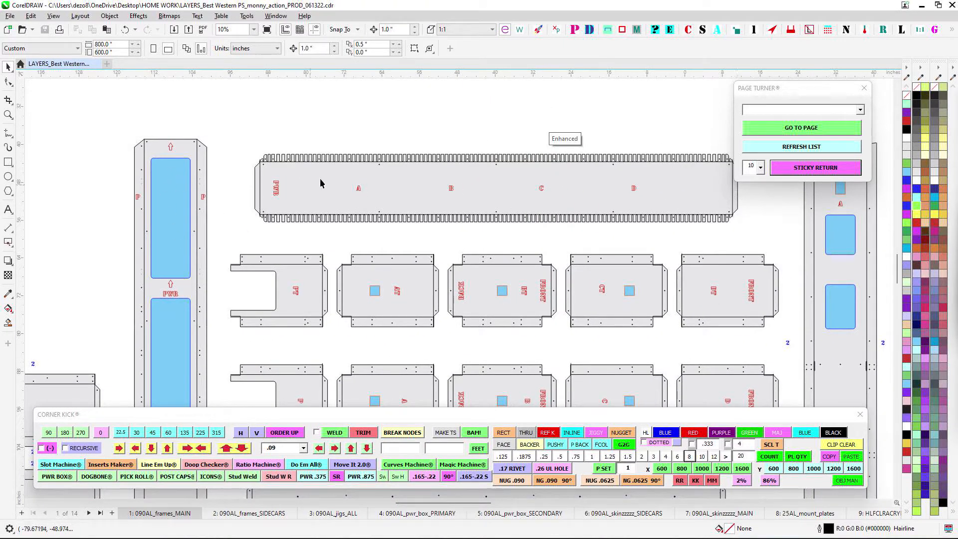
pyautogui.click(519, 29)
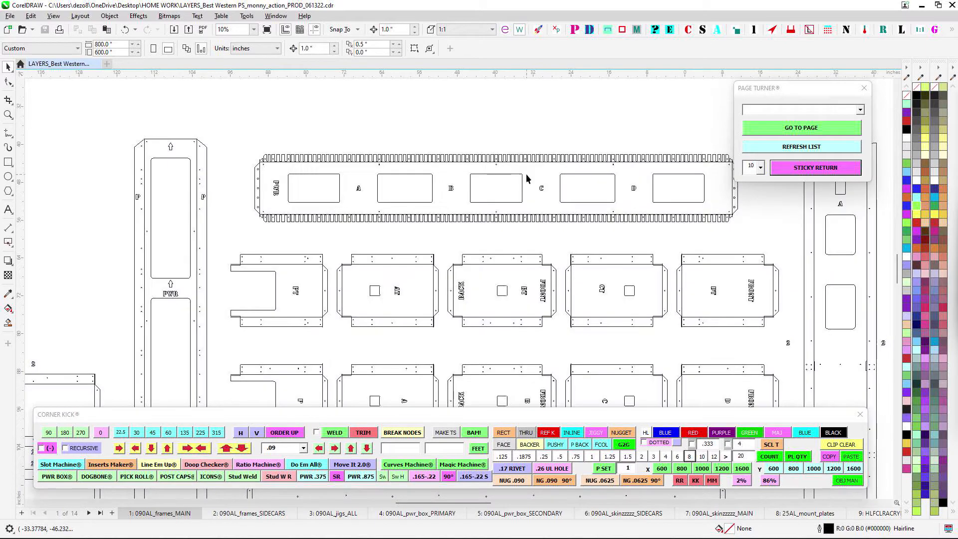
pyautogui.click(505, 29)
# - Examine the main box frame parts on the 090AL_frames_MAIN page, from the slotted strip to the panels in the rows below
pyautogui.scroll(-2, 504, 128)
pyautogui.scroll(-1, 493, 136)
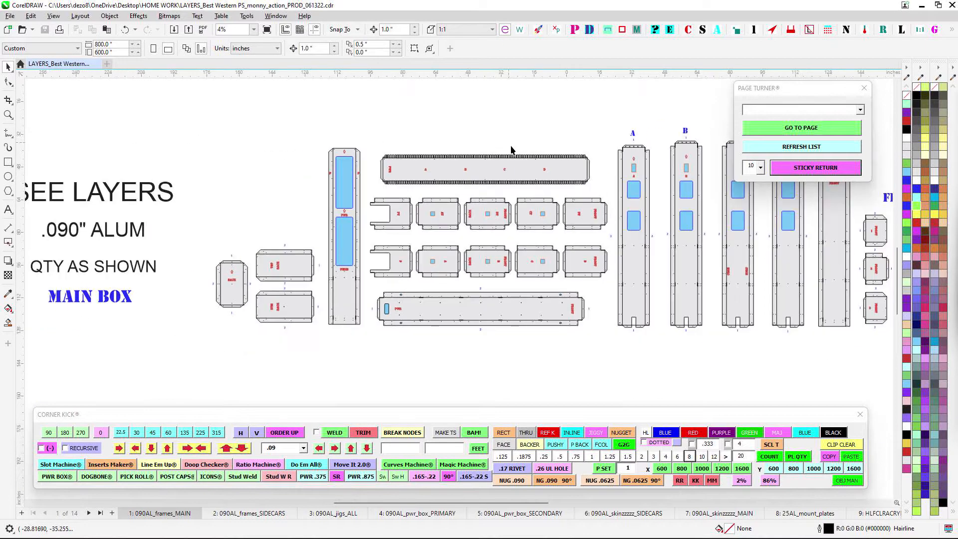
pyautogui.moveTo(545, 324); pyautogui.dragTo(475, 284)
pyautogui.scroll(2, 367, 175)
pyautogui.scroll(-2, 404, 180)
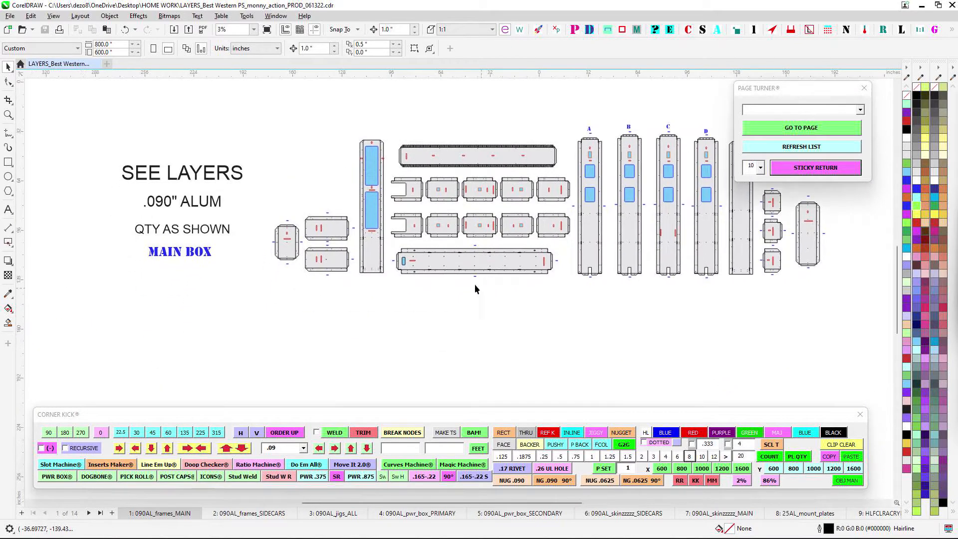
pyautogui.scroll(2, 448, 266)
pyautogui.moveTo(480, 111); pyautogui.dragTo(472, 173)
pyautogui.scroll(3, 472, 176)
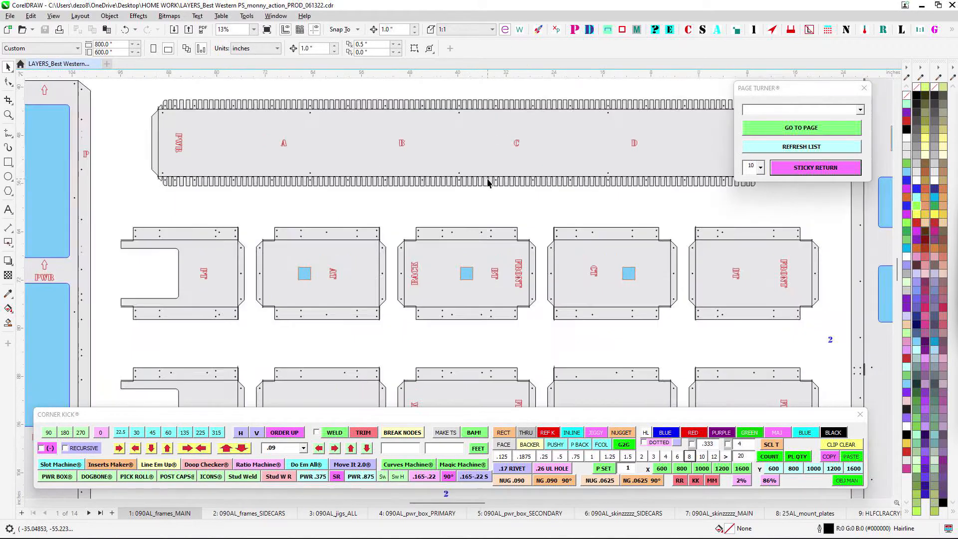
pyautogui.scroll(-2, 523, 193)
pyautogui.scroll(1, 605, 199)
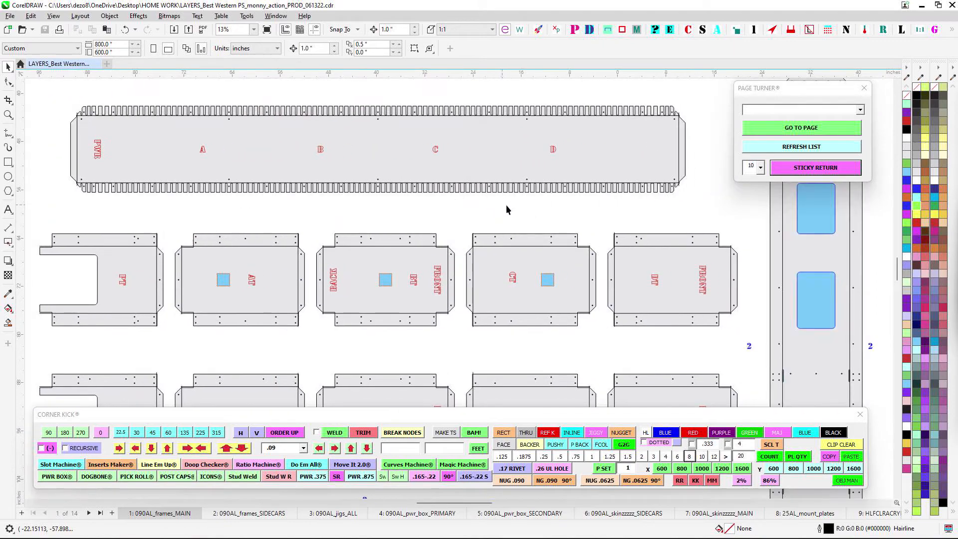
pyautogui.scroll(-2, 506, 204)
pyautogui.scroll(-2, 510, 163)
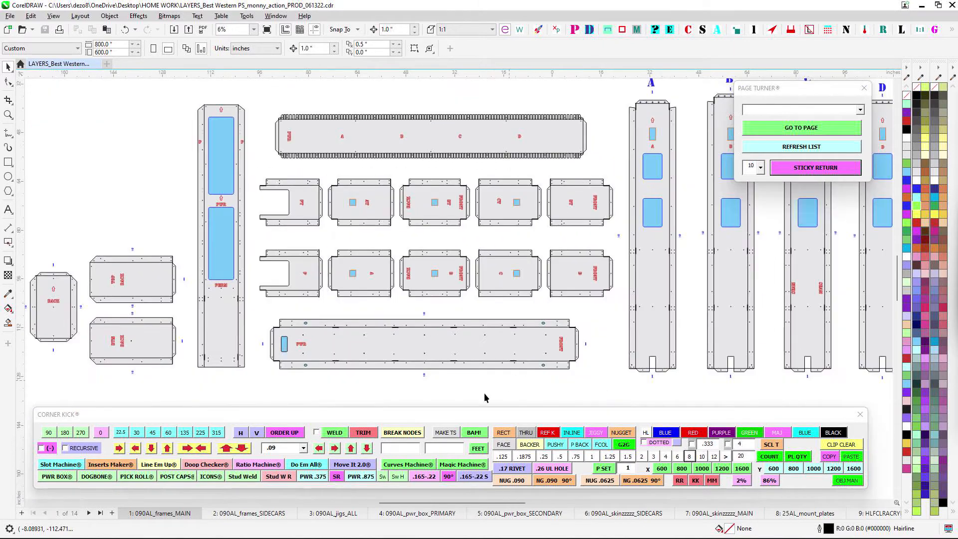
# - Open the 090AL_frames_SIDECARS page and view both the PRT and STB side car frame parts
pyautogui.click(240, 517)
pyautogui.scroll(-2, 595, 191)
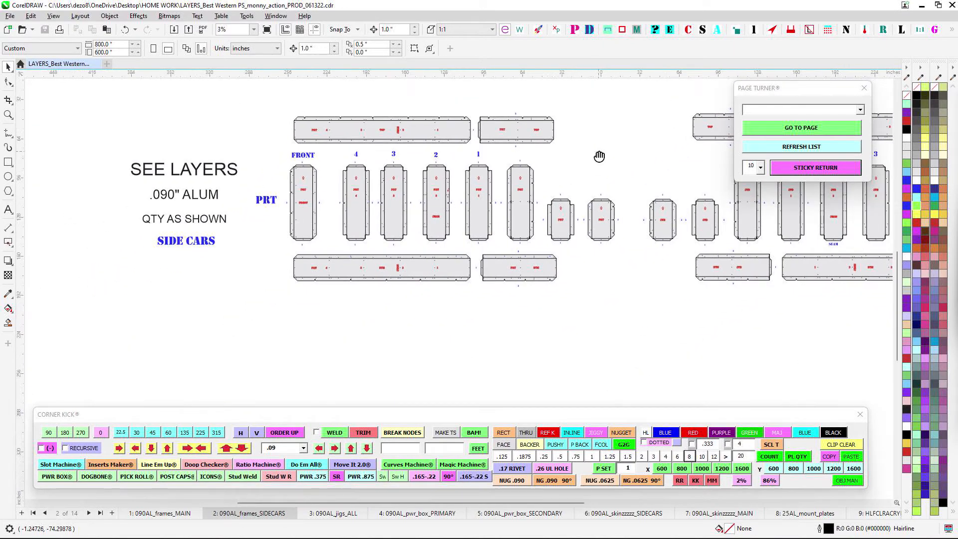
pyautogui.moveTo(738, 245); pyautogui.dragTo(630, 271)
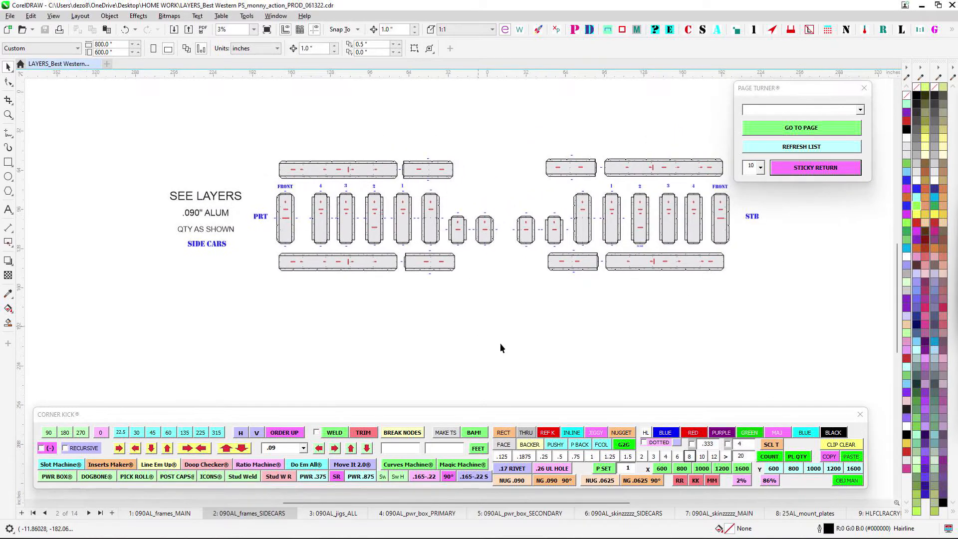
# - Open the 090AL_jigs_ALL page and examine the arched jigs, the small gusset pieces and the QTY 2 SETS jigs
pyautogui.click(329, 514)
pyautogui.scroll(2, 351, 199)
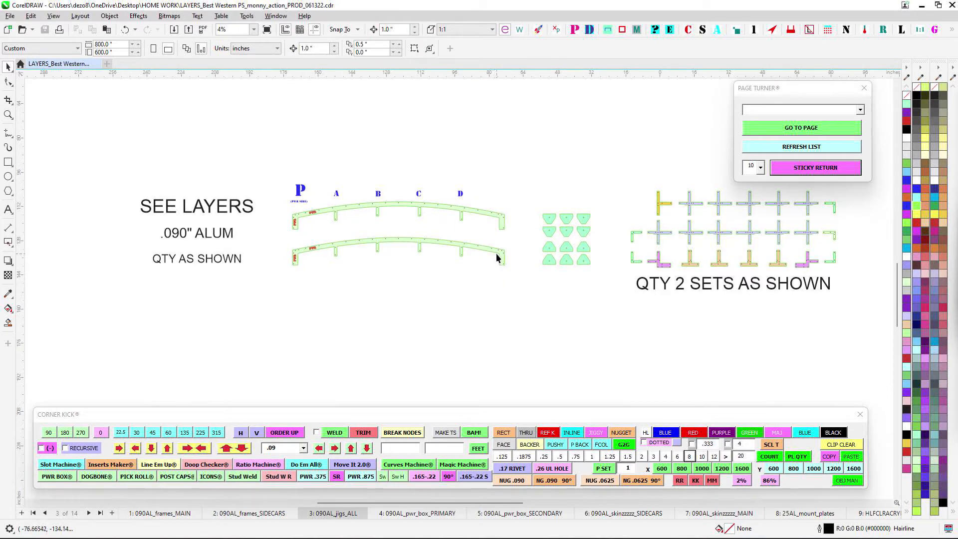
pyautogui.scroll(4, 428, 190)
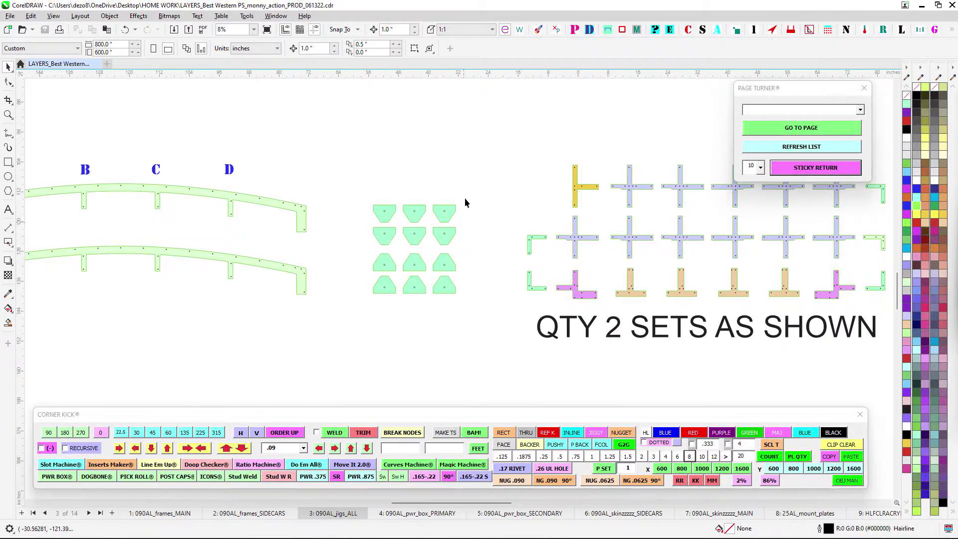
pyautogui.scroll(-2, 465, 198)
pyautogui.moveTo(609, 160); pyautogui.dragTo(447, 179)
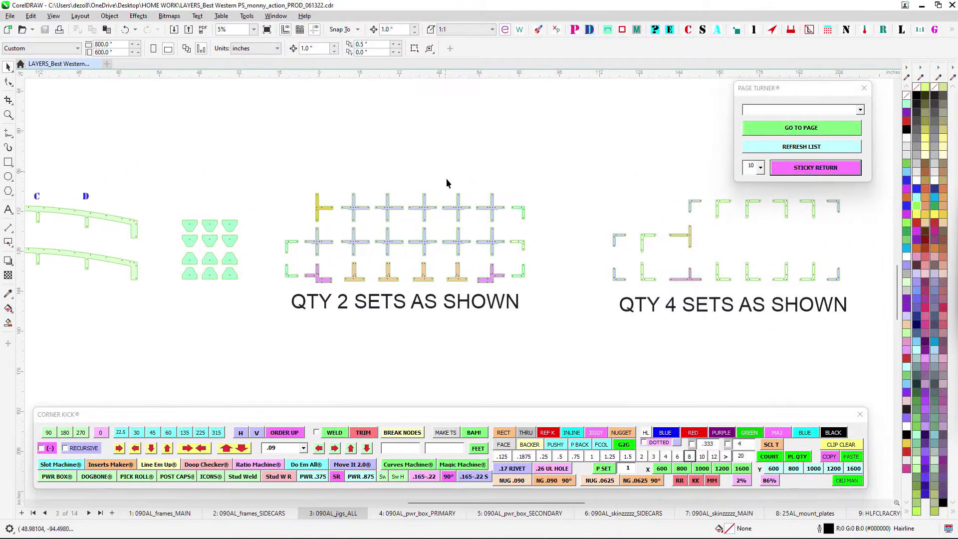
pyautogui.scroll(2, 389, 238)
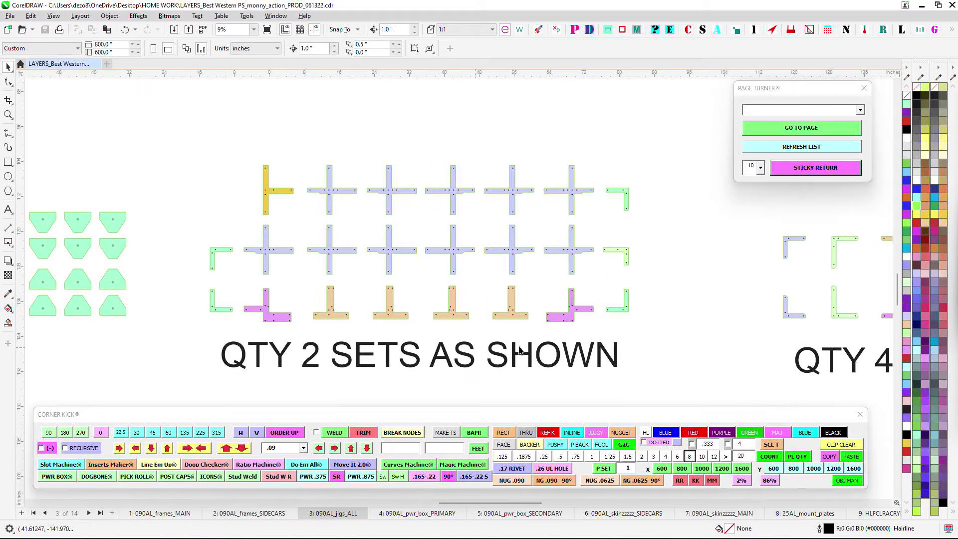
pyautogui.scroll(-2, 606, 257)
# - Select all the jig pieces above the QTY 4 SETS AS SHOWN label and inspect them up close
pyautogui.moveTo(610, 252); pyautogui.dragTo(320, 192)
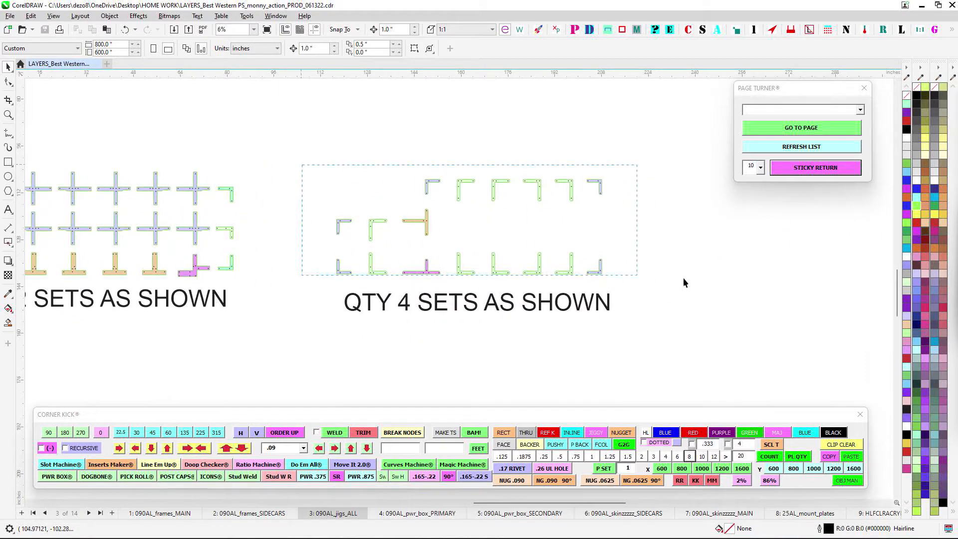
pyautogui.moveTo(684, 282); pyautogui.dragTo(714, 294)
pyautogui.scroll(2, 578, 184)
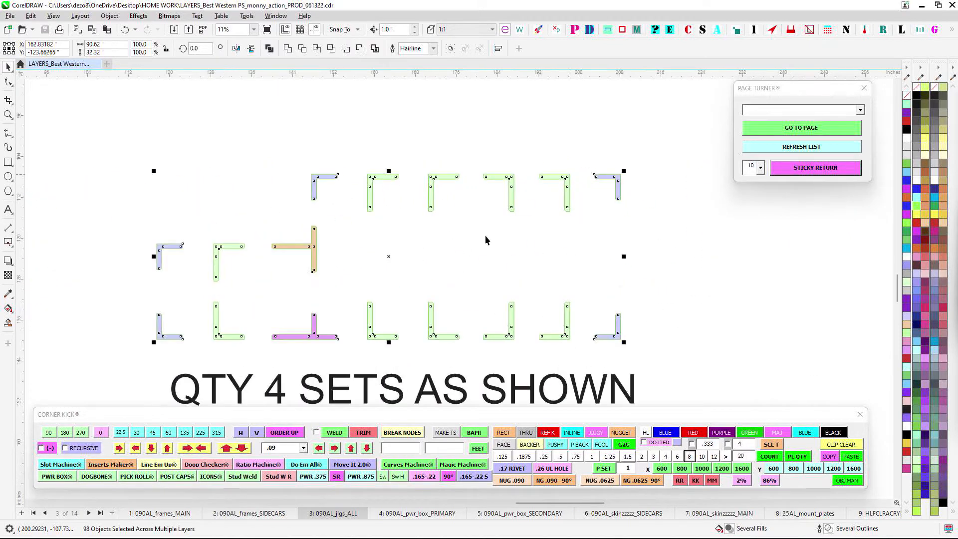
pyautogui.scroll(-2, 485, 239)
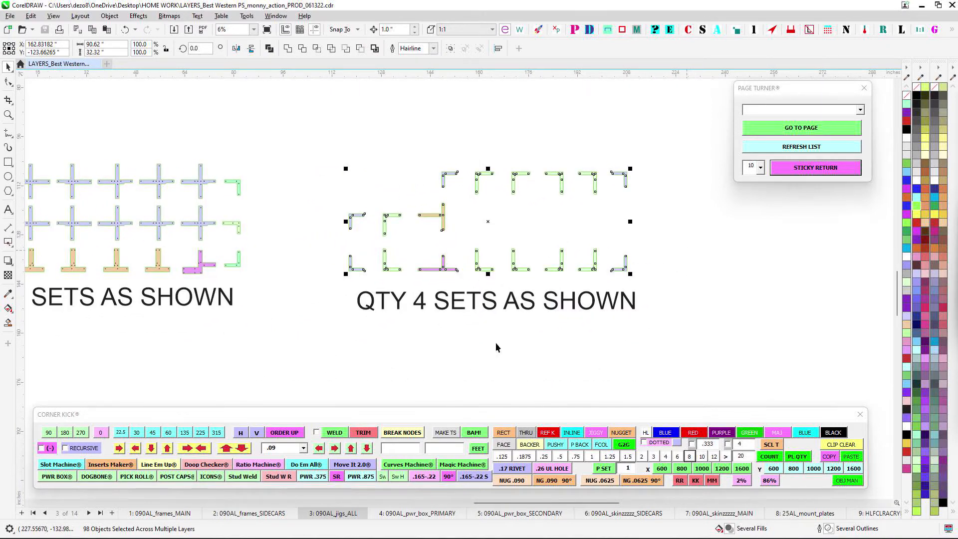
# - Open the 090AL_pwr_box_PRIMARY page and examine the MK6 SOPMOD power box parts
pyautogui.click(420, 513)
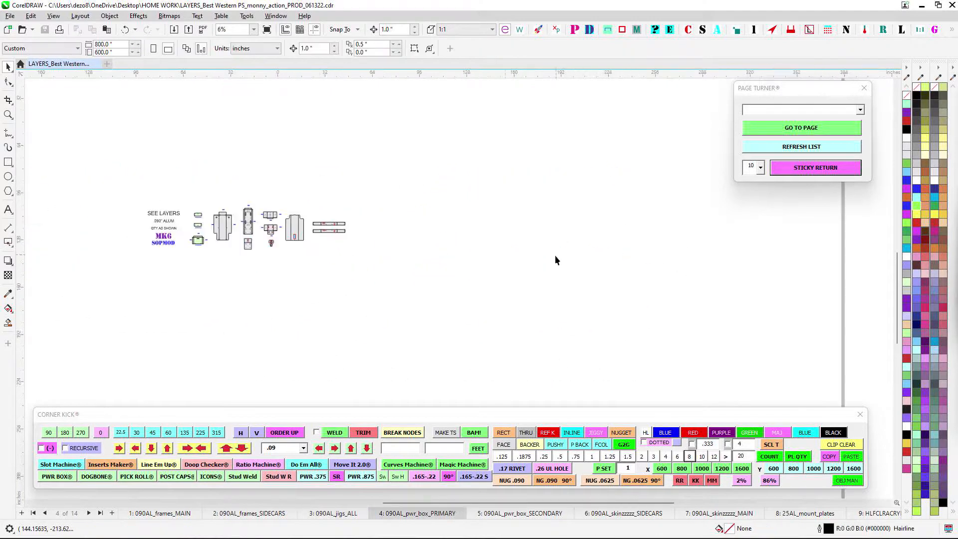
pyautogui.scroll(2, 321, 184)
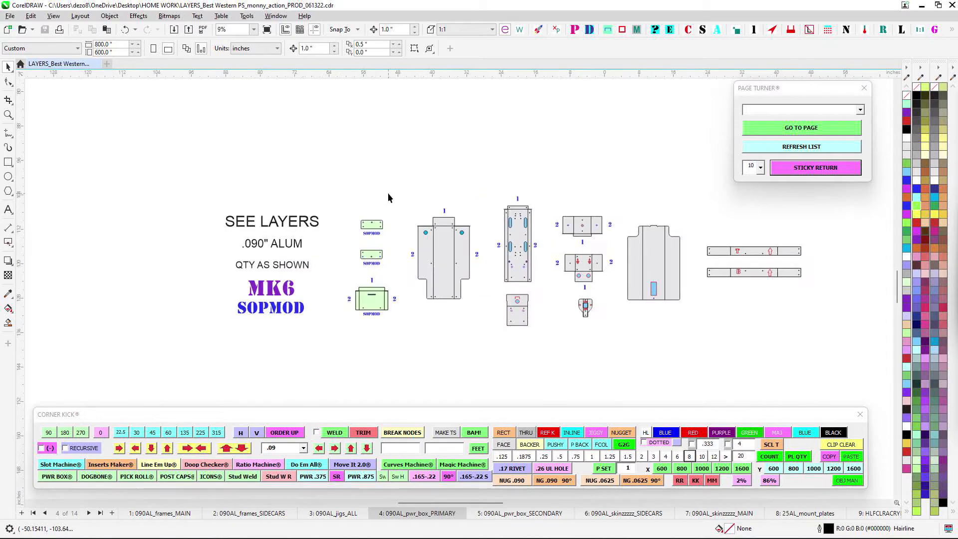
pyautogui.scroll(2, 370, 230)
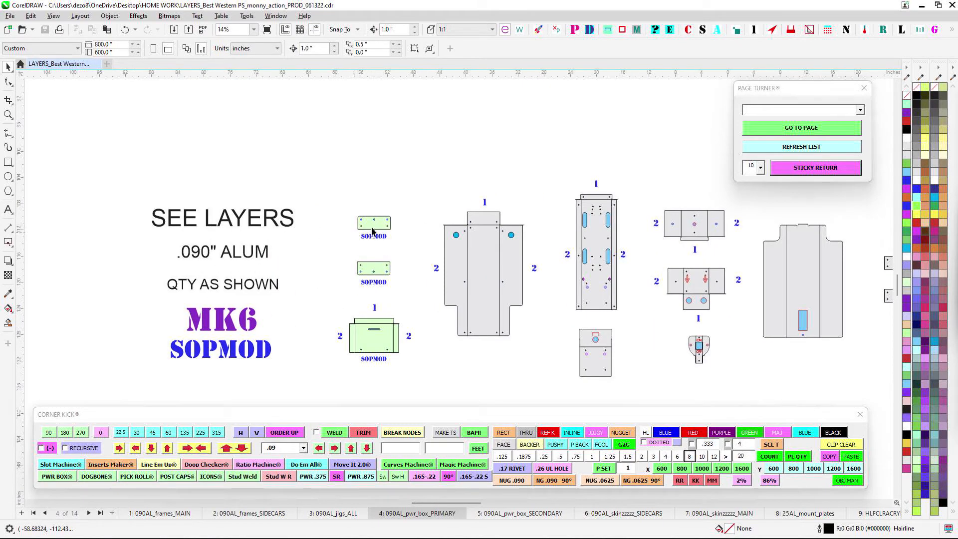
pyautogui.scroll(-2, 375, 231)
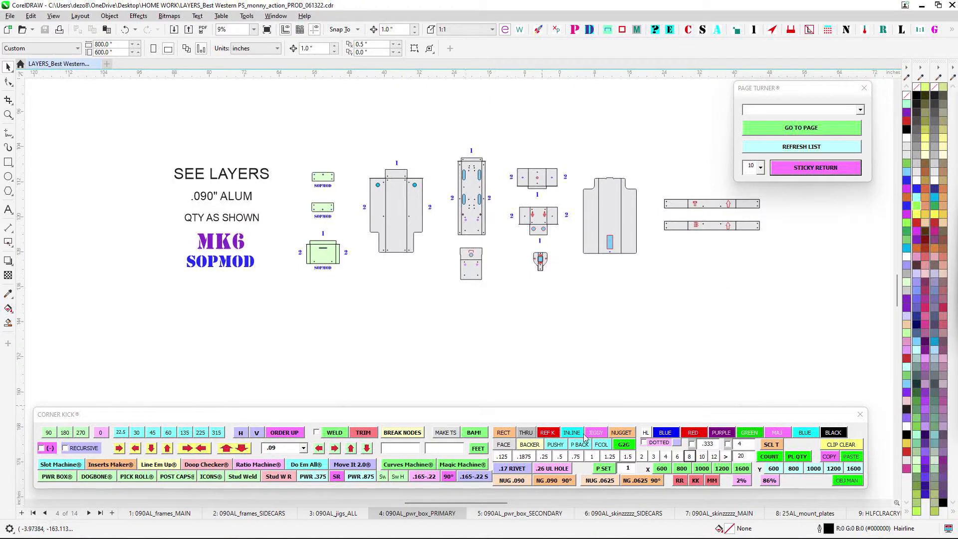
# - Open the 090AL_pwr_box_SECONDARY page and inspect the upper ROUT ONLY IF FAB SAYS THEY NEED IT note and the SECONDARY PWR SUPPLY text
pyautogui.click(529, 514)
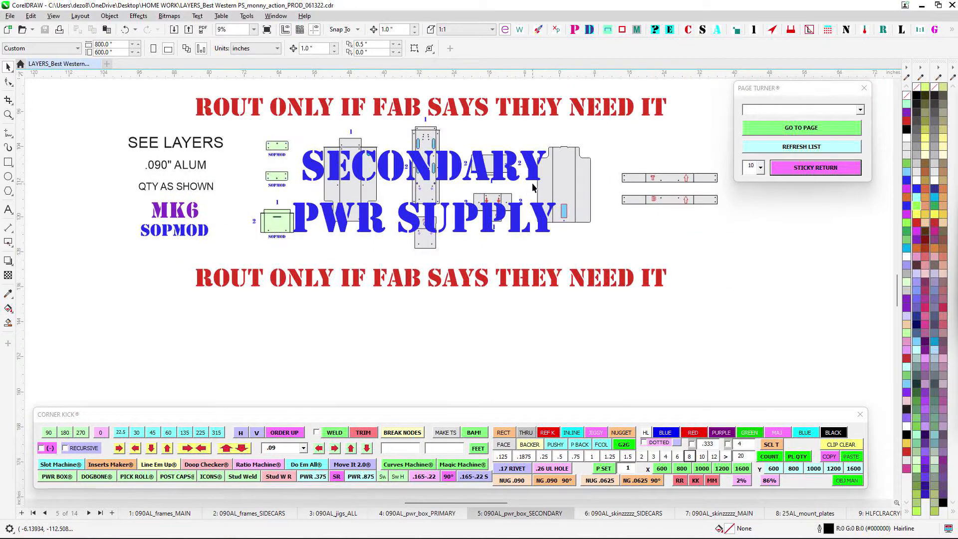
pyautogui.moveTo(523, 135); pyautogui.dragTo(533, 161)
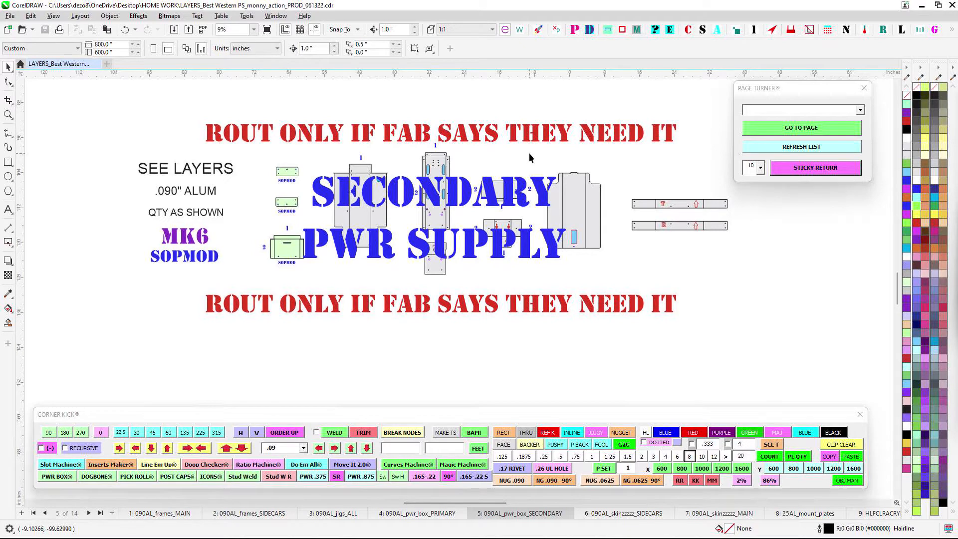
pyautogui.click(514, 138)
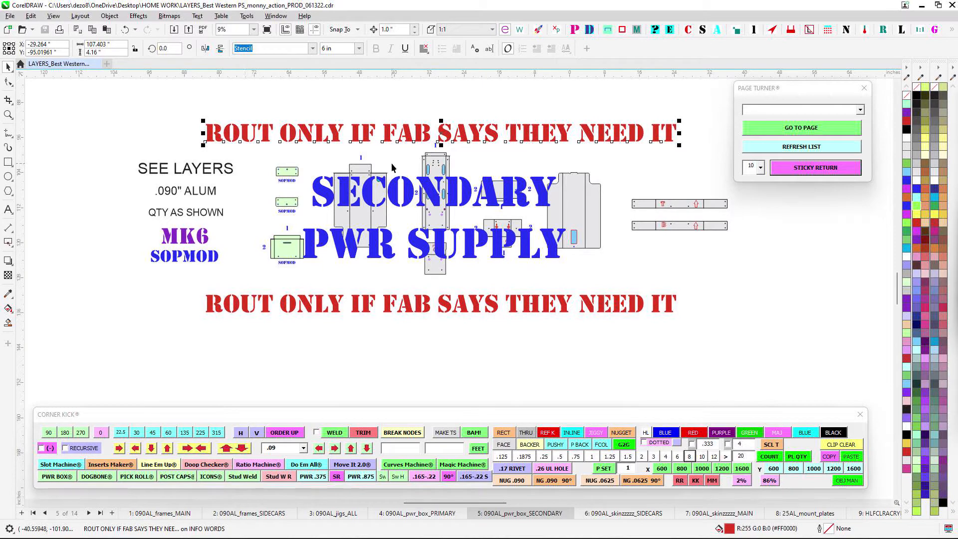
pyautogui.click(618, 328)
pyautogui.scroll(2, 516, 172)
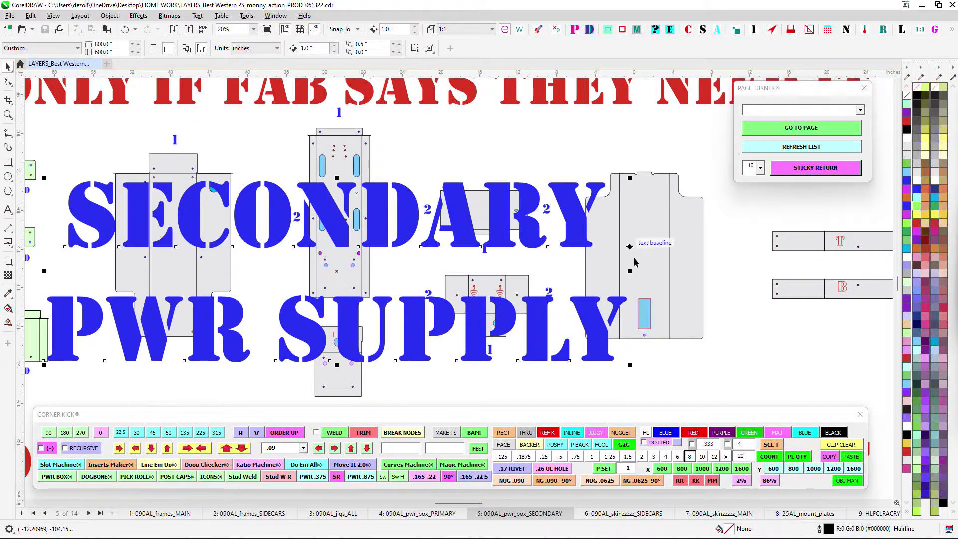
# - Delete the SECONDARY PWR SUPPLY text to view the parts beneath it, and undo the deletion
pyautogui.press('Delete')
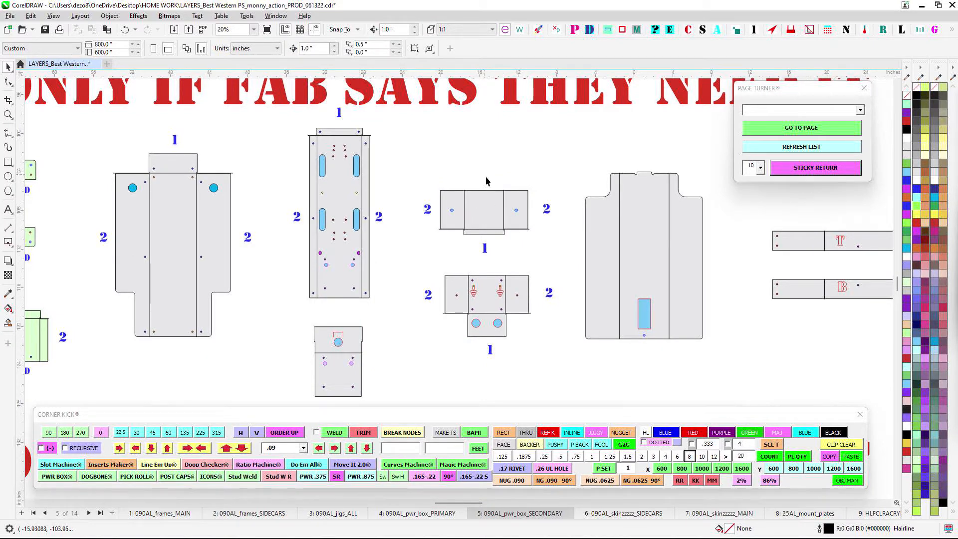
pyautogui.hotkey('ctrl', 'z')
pyautogui.scroll(-2, 507, 197)
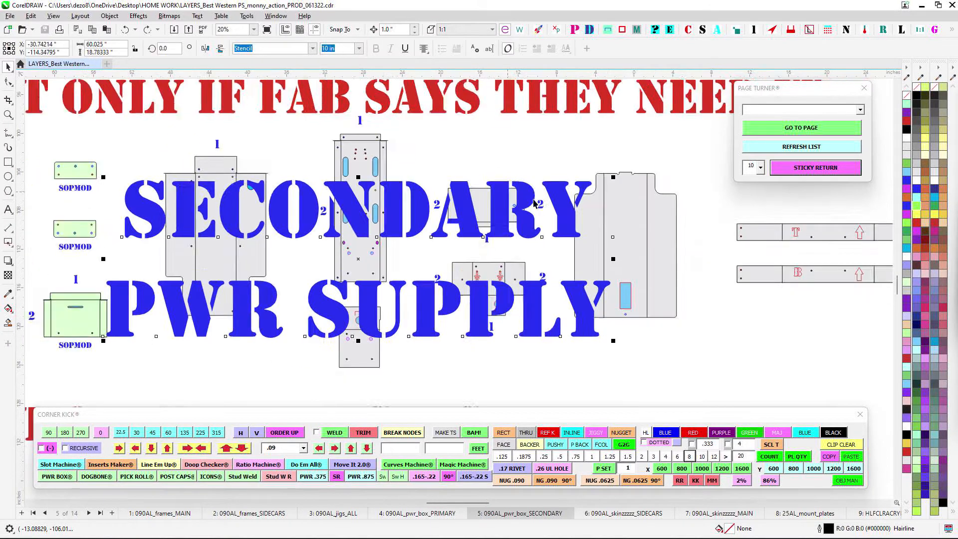
pyautogui.scroll(-1, 532, 214)
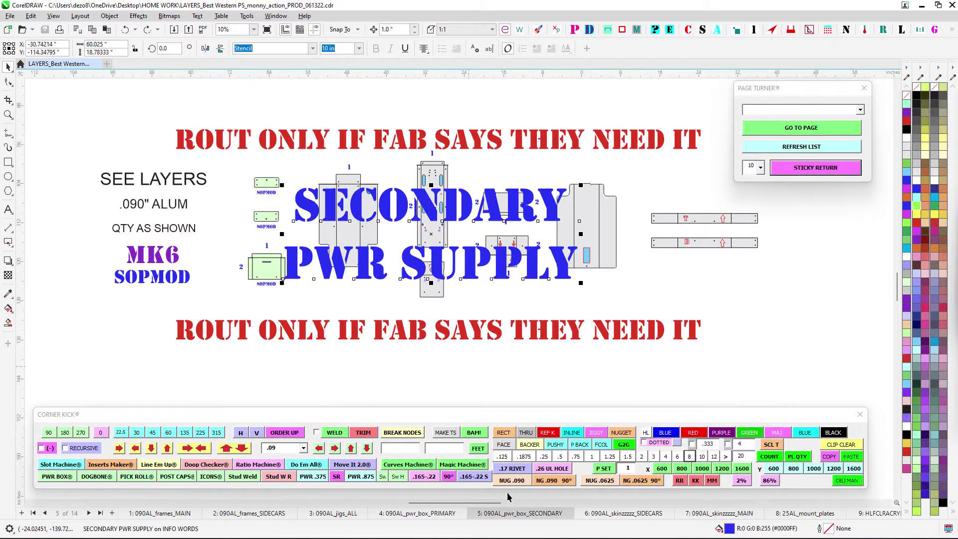
# - Compare the parts on the 090AL_pwr_box_PRIMARY page with those on the 090AL_pwr_box_SECONDARY page
pyautogui.click(440, 514)
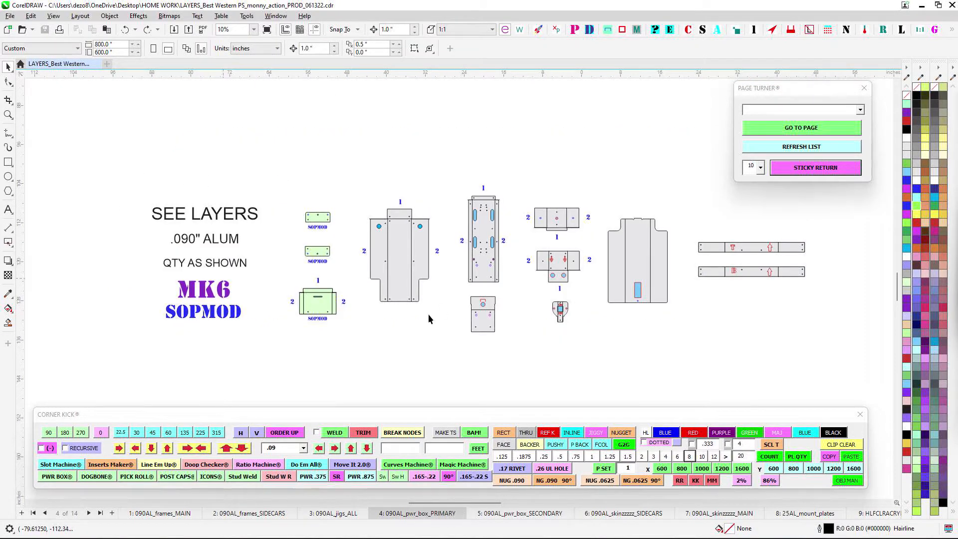
pyautogui.scroll(1, 612, 320)
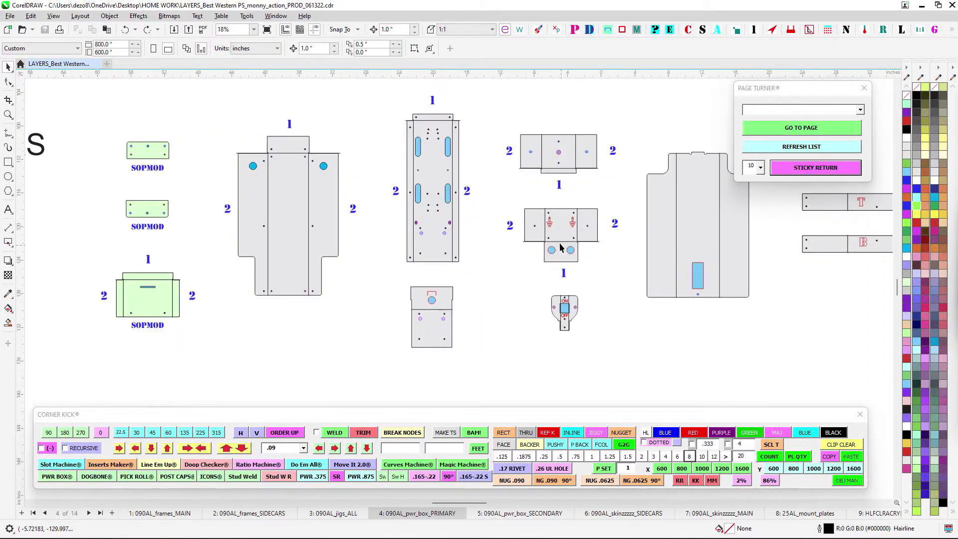
pyautogui.click(531, 513)
pyautogui.scroll(-1, 426, 160)
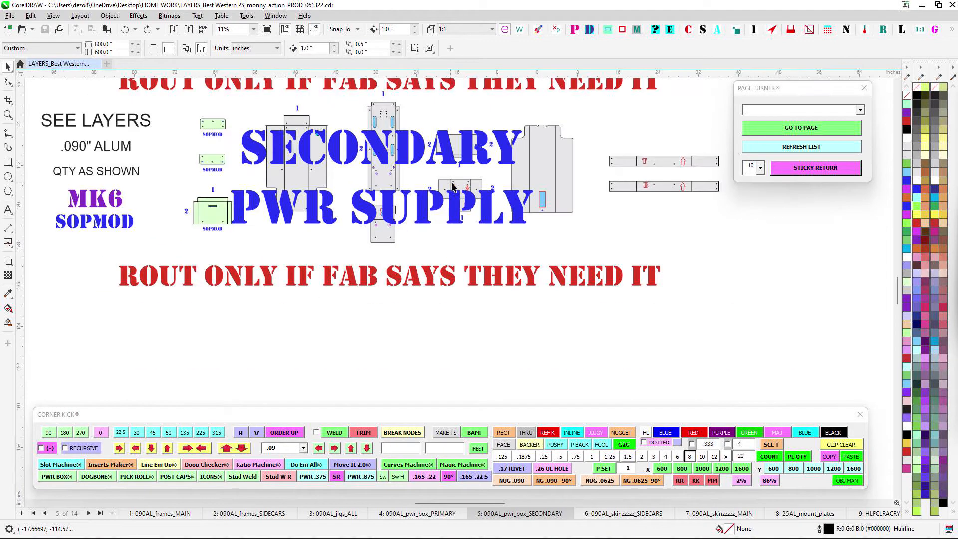
# - Open the 090AL_skinzzzzz_SIDECARS page and examine the STB and PRT side car skin panels
pyautogui.click(624, 514)
pyautogui.scroll(-3, 516, 199)
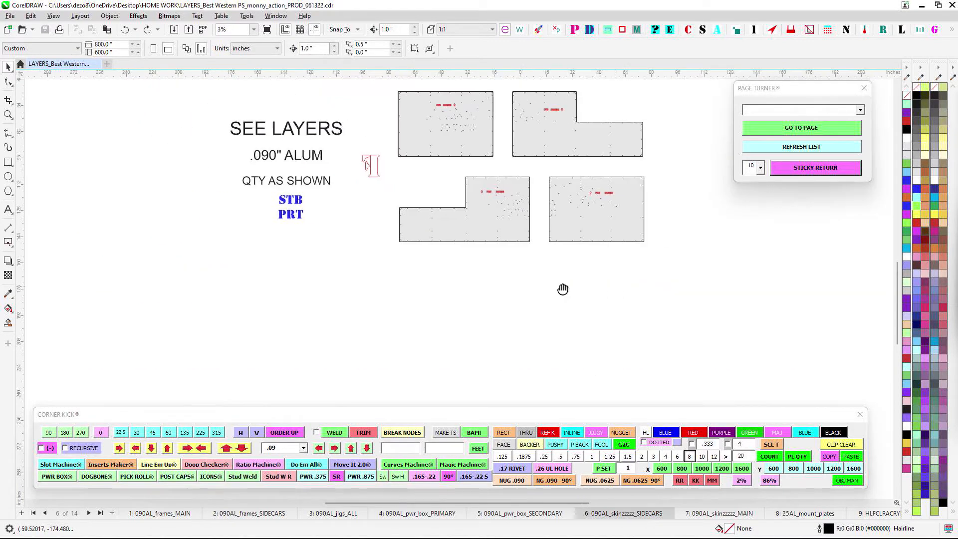
pyautogui.moveTo(563, 290); pyautogui.dragTo(530, 293)
pyautogui.moveTo(443, 145); pyautogui.dragTo(468, 171)
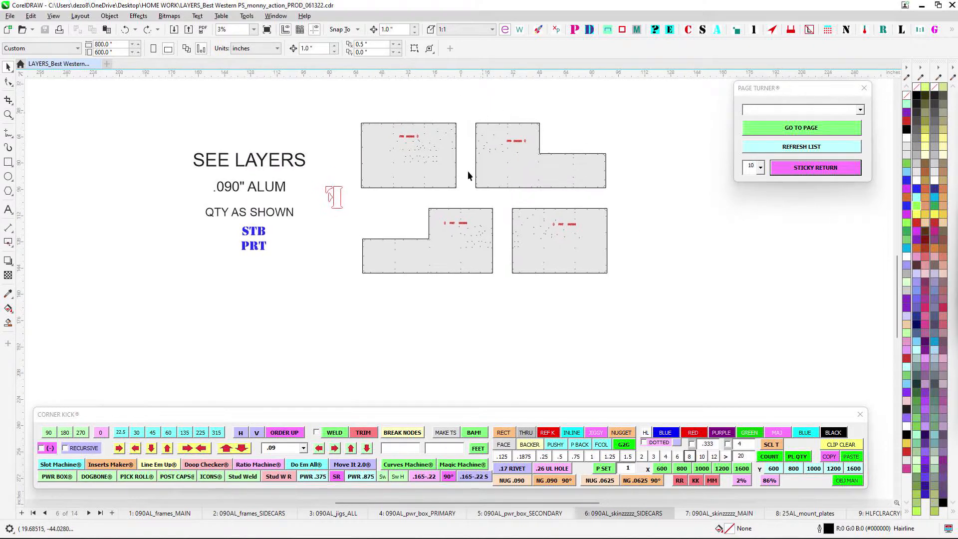
pyautogui.scroll(1, 516, 168)
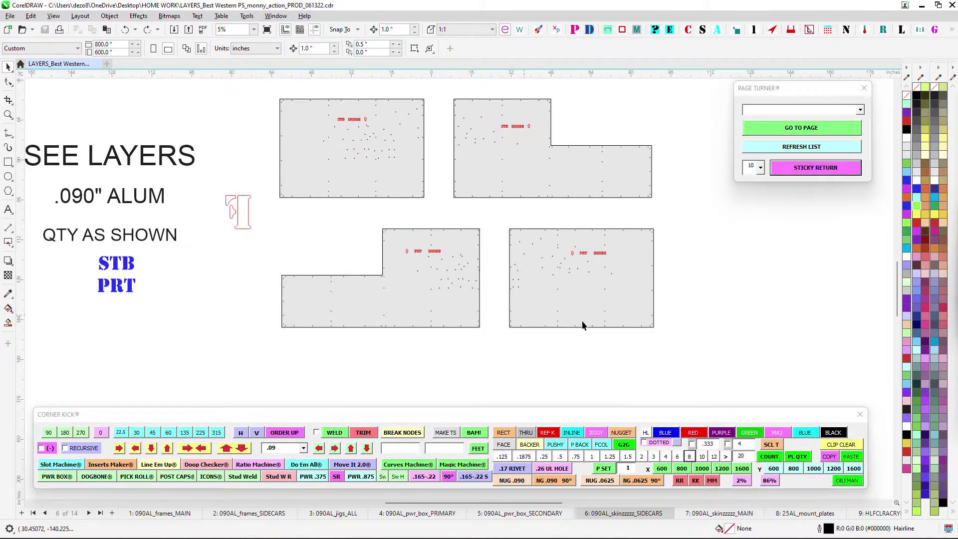
# - Open the 090AL_skinzzzzz_MAIN page and examine the overall layout of the arched and stepped main skins
pyautogui.click(719, 512)
pyautogui.scroll(-1, 489, 161)
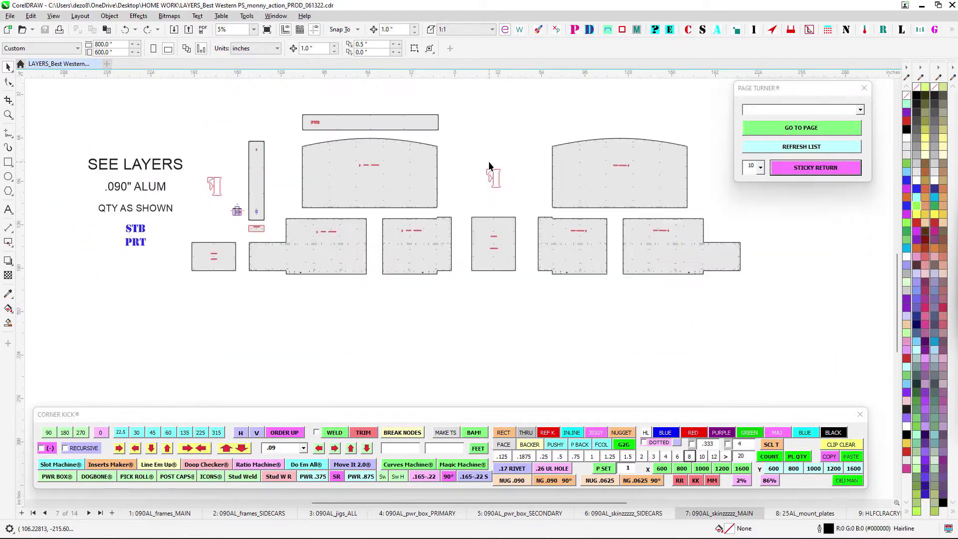
pyautogui.moveTo(488, 160); pyautogui.dragTo(530, 171)
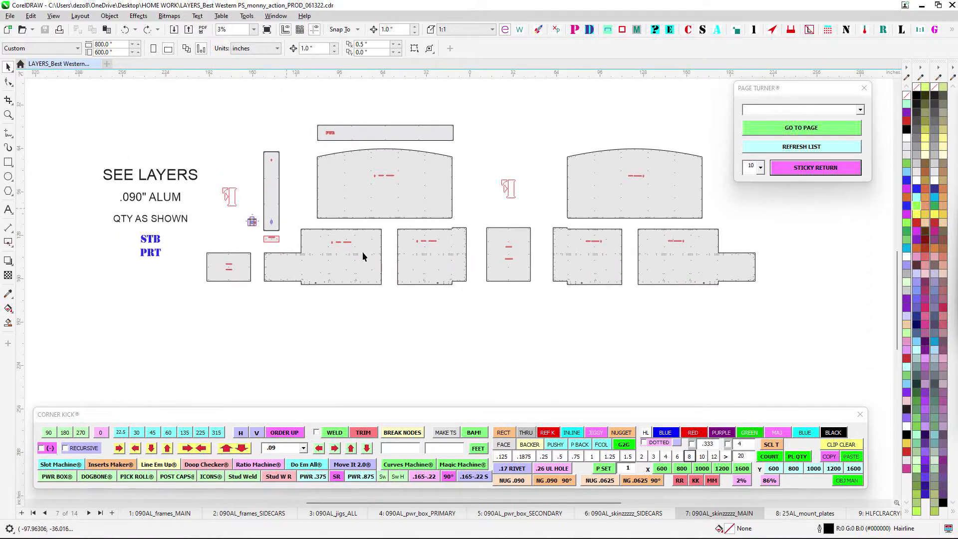
pyautogui.scroll(1, 637, 177)
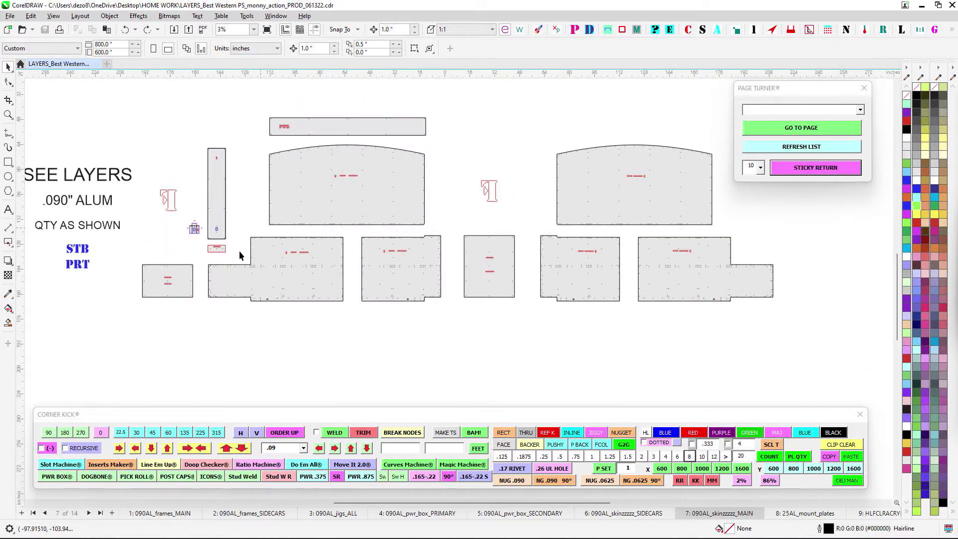
# - Inspect the small folded box part and PERM plate up close, and review the PWR strip and arched skin
pyautogui.scroll(6, 207, 229)
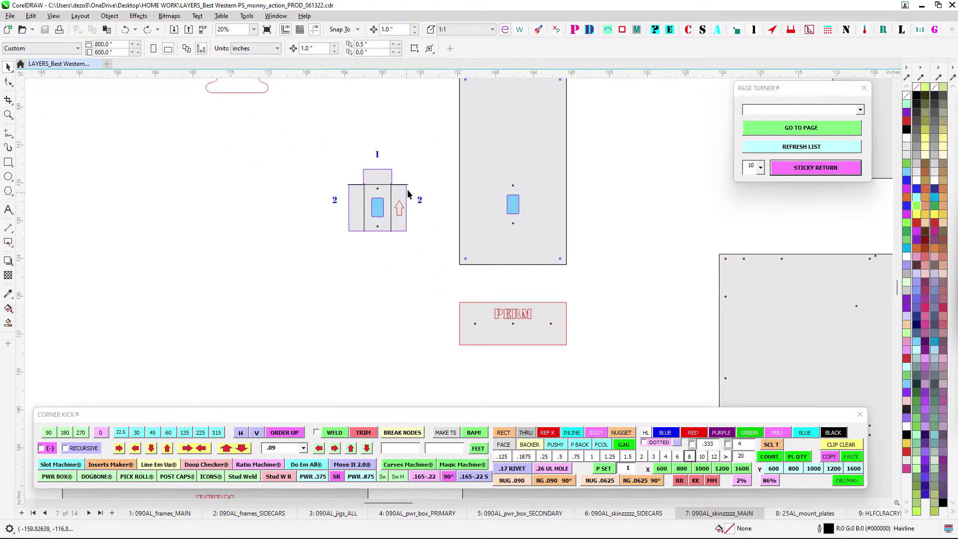
pyautogui.scroll(-6, 504, 199)
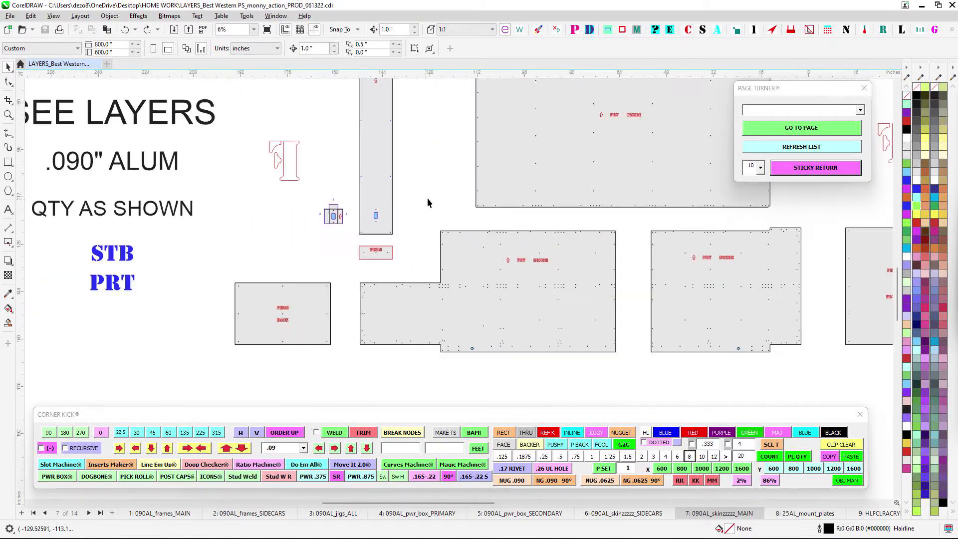
pyautogui.scroll(2, 436, 200)
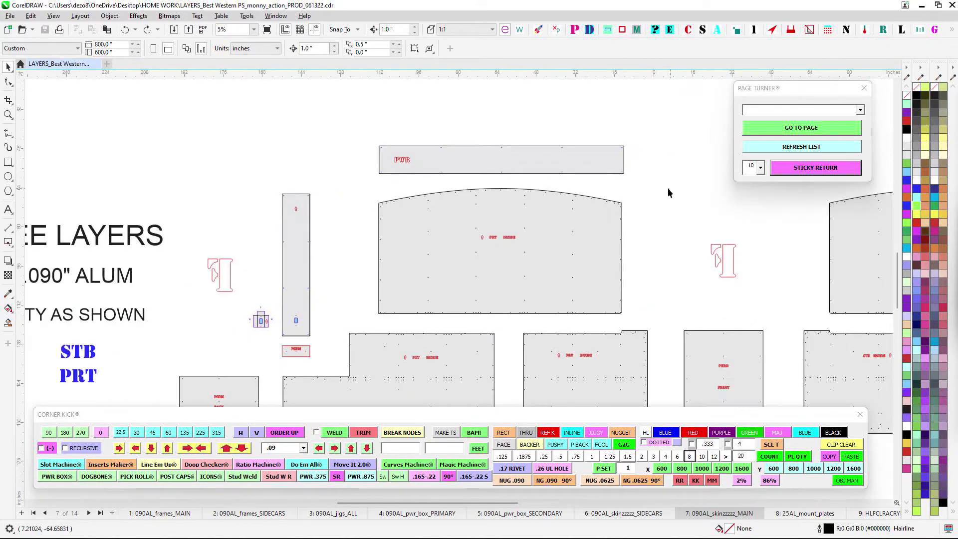
pyautogui.scroll(-1, 649, 197)
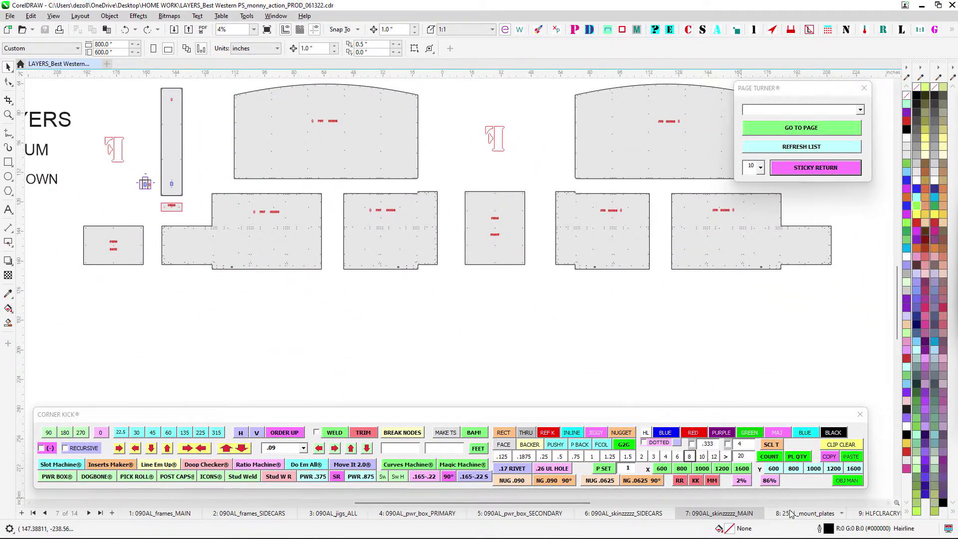
# - Open the 25AL_mount_plates page and examine the slotted mount plates, their side gussets and the square plates
pyautogui.click(791, 514)
pyautogui.scroll(5, 385, 173)
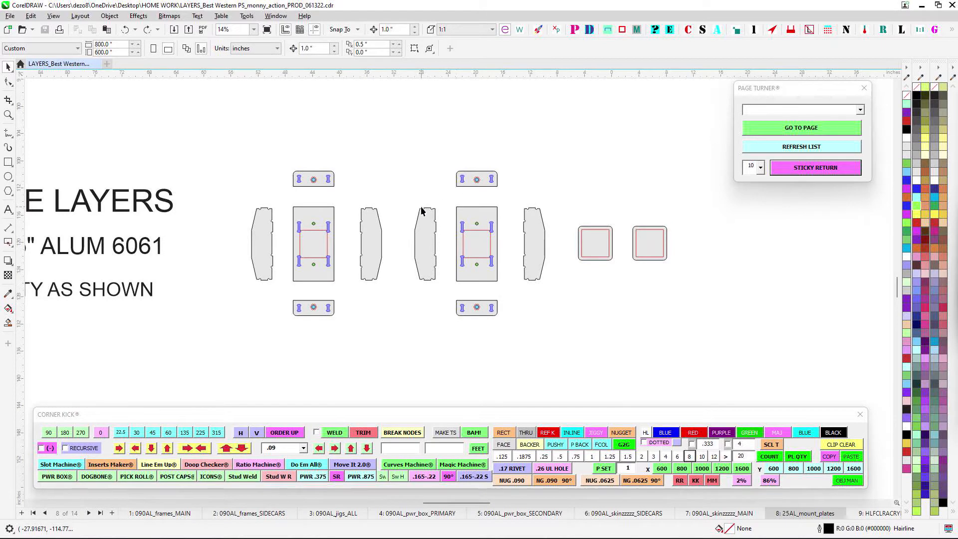
pyautogui.scroll(2, 421, 211)
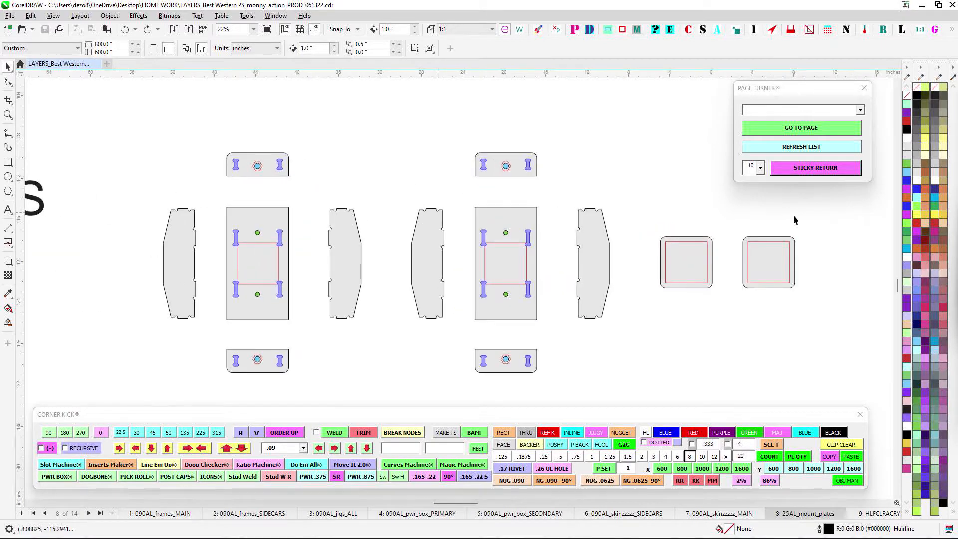
# - Open the HLFCLRACRYL_fcols page and examine the mirrored Las Brisas Hotel letters in 1/2" clear acrylic
pyautogui.click(859, 514)
pyautogui.scroll(-2, 557, 169)
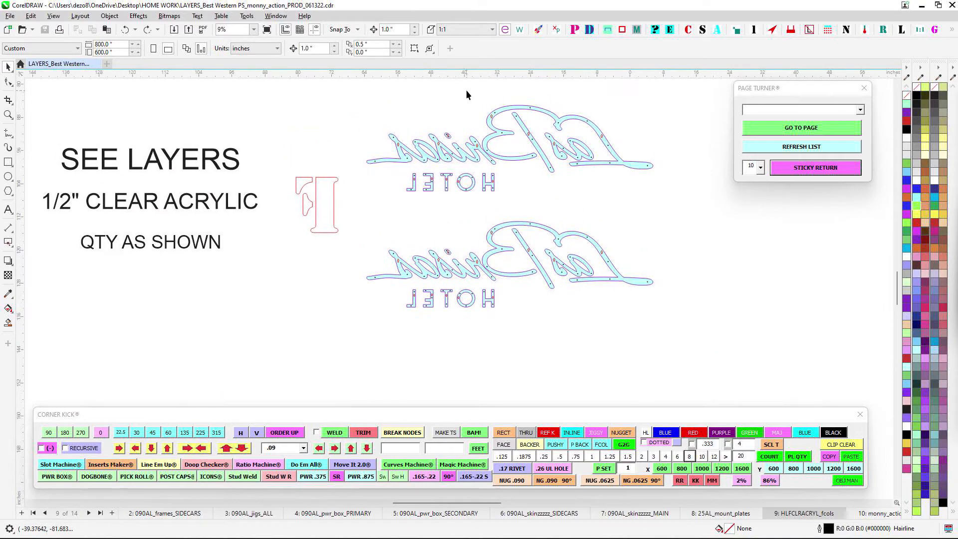
pyautogui.scroll(3, 438, 171)
pyautogui.scroll(4, 475, 170)
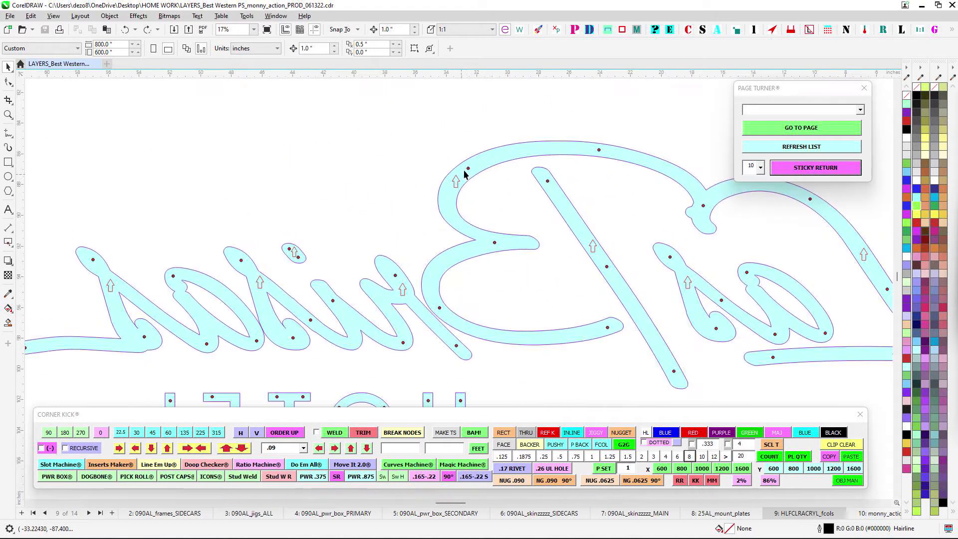
# - Select the stud hole atop the mirrored B's straight stroke and inspect the stud holes in the HOTEL letters
pyautogui.moveTo(606, 218); pyautogui.dragTo(396, 236)
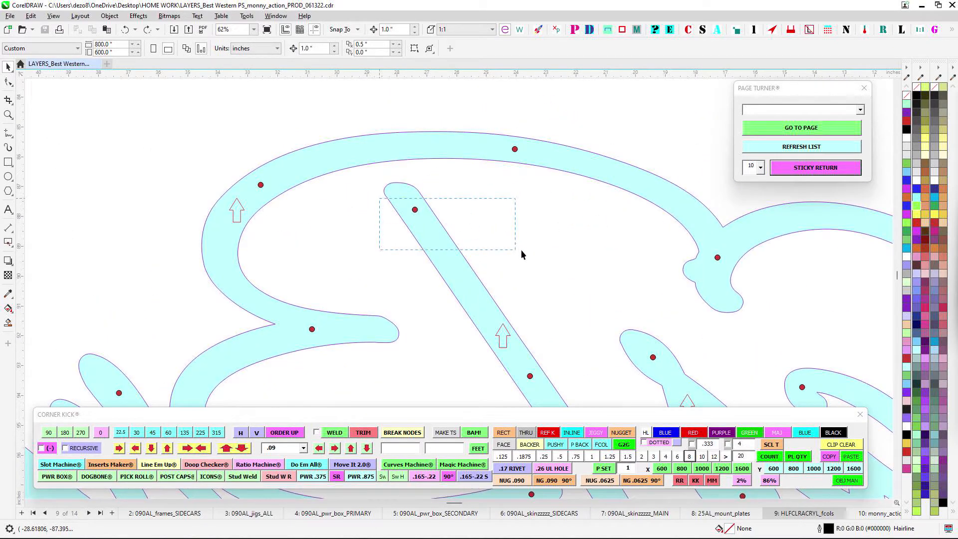
pyautogui.moveTo(521, 254); pyautogui.dragTo(521, 253)
pyautogui.scroll(-4, 539, 238)
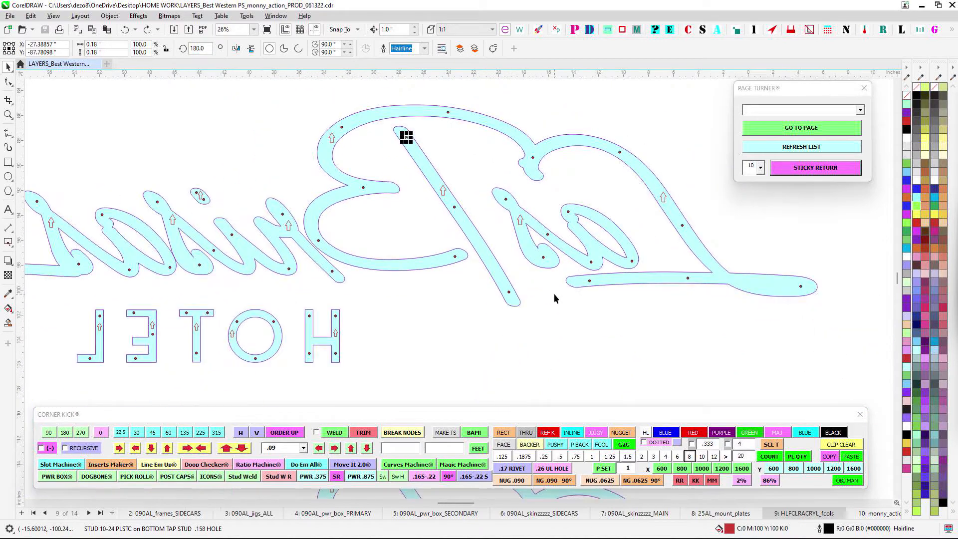
pyautogui.scroll(5, 488, 278)
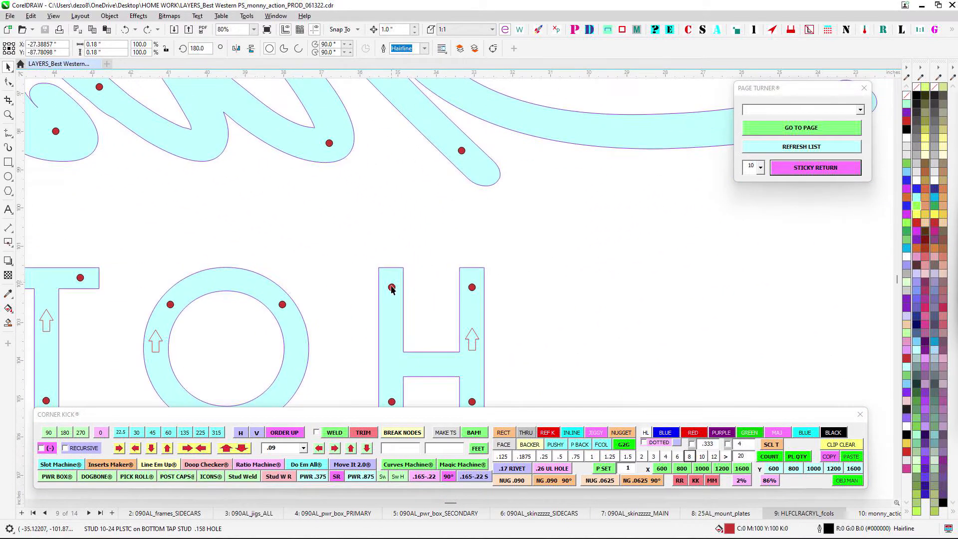
pyautogui.scroll(-7, 433, 294)
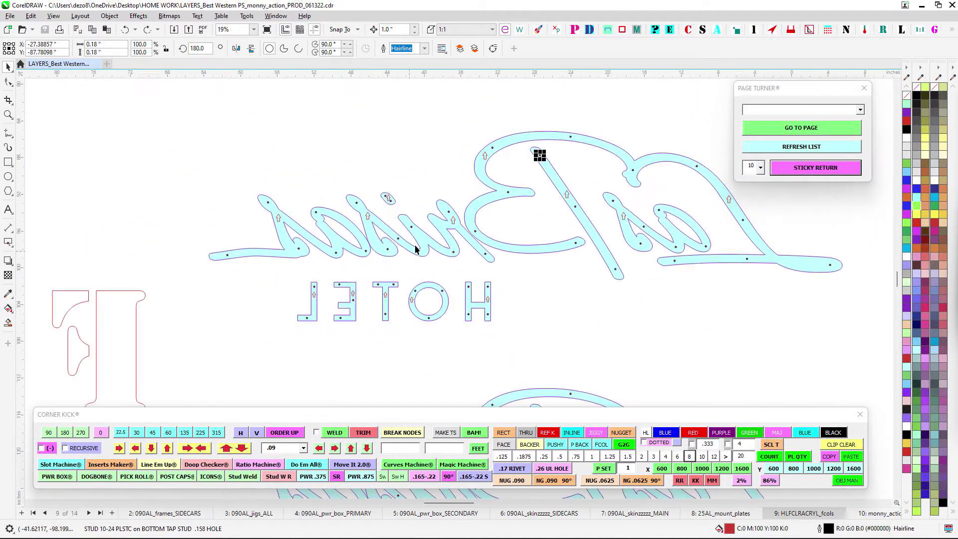
# - Examine the second mirrored Las Brisas Hotel letter set, including its stud holes and direction arrows
pyautogui.scroll(1, 433, 196)
pyautogui.moveTo(550, 315); pyautogui.dragTo(486, 217)
pyautogui.scroll(-2, 486, 237)
pyautogui.moveTo(498, 291); pyautogui.dragTo(525, 196)
pyautogui.scroll(3, 469, 247)
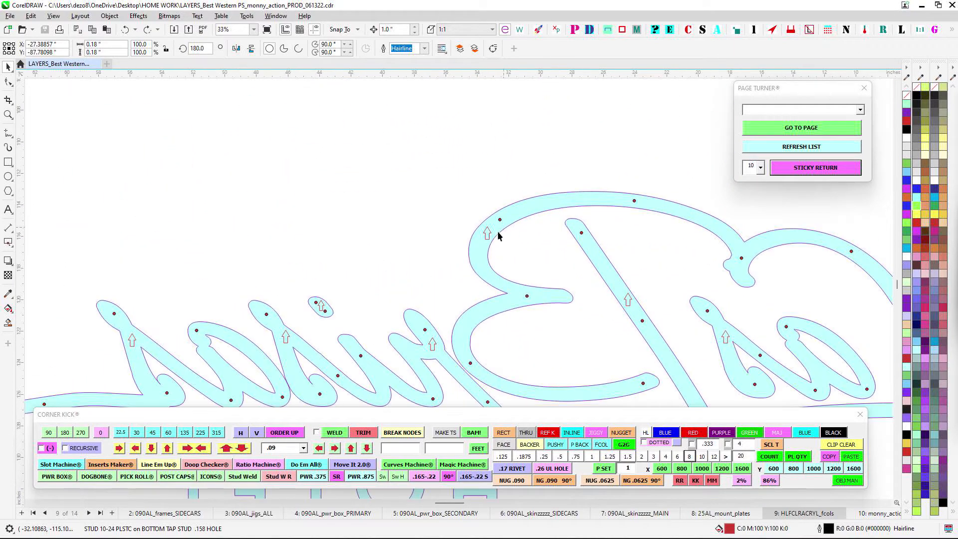
pyautogui.scroll(-4, 498, 232)
pyautogui.scroll(-2, 579, 345)
pyautogui.scroll(1, 462, 244)
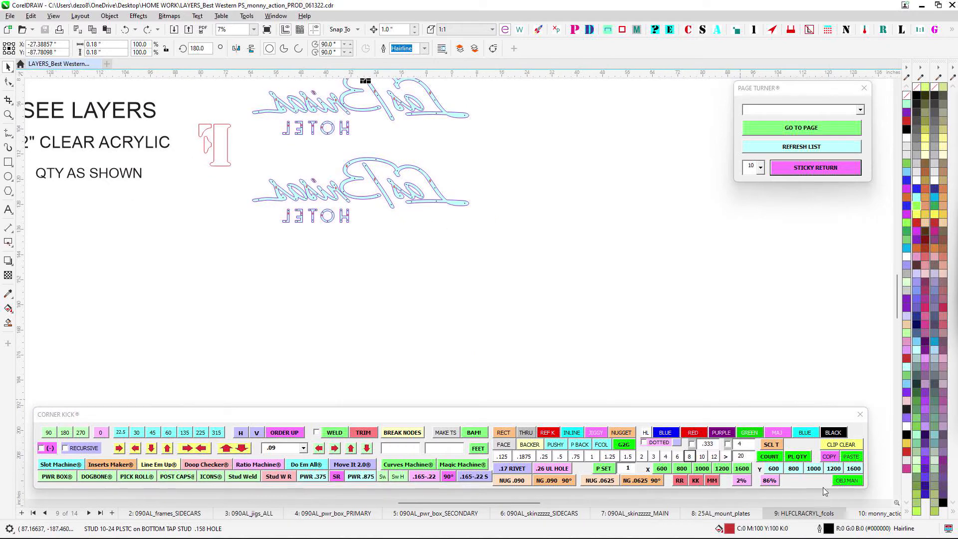
# - Go through the sign drawings from the monny_action page on to Page 14
pyautogui.click(876, 513)
pyautogui.scroll(-2, 616, 197)
pyautogui.moveTo(654, 182); pyautogui.dragTo(368, 198)
pyautogui.click(889, 513)
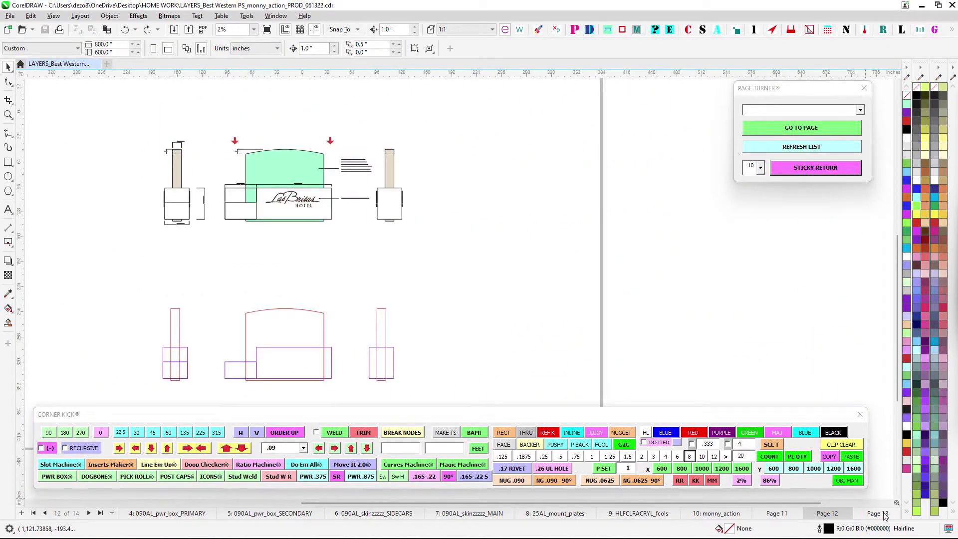
pyautogui.click(885, 514)
pyautogui.click(887, 516)
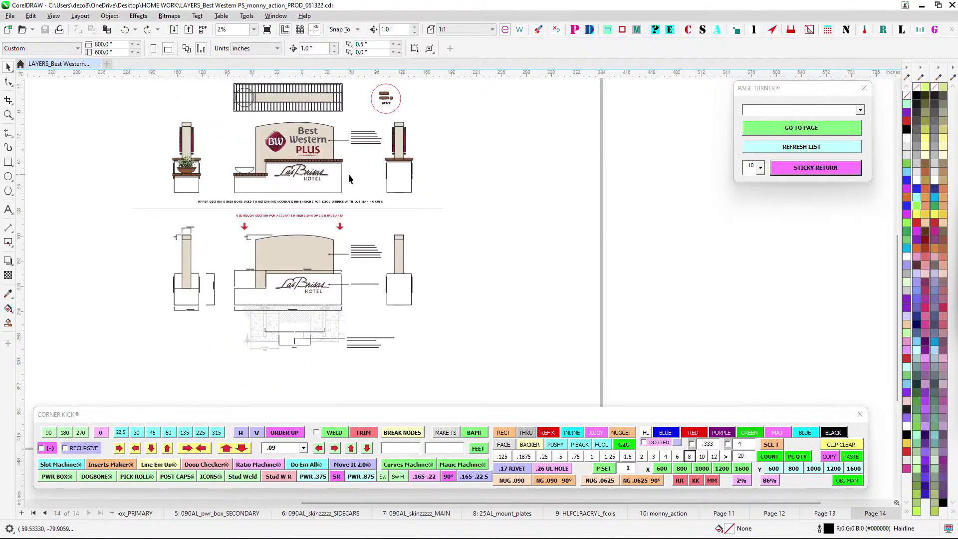
# - Select the beige Best Western Plus sign body on Page 14 and examine the upper front and side elevations
pyautogui.scroll(2, 349, 176)
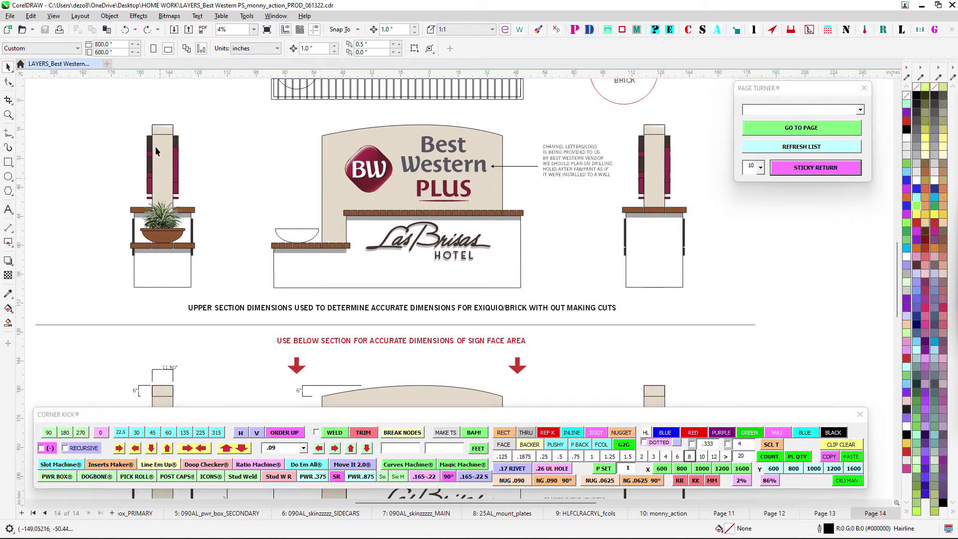
pyautogui.click(485, 152)
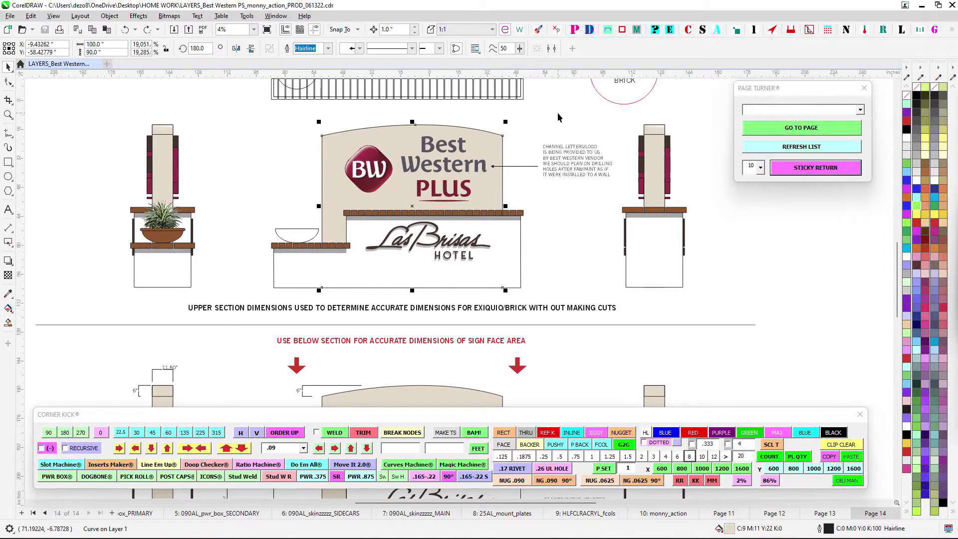
pyautogui.hscroll(3, 559, 116)
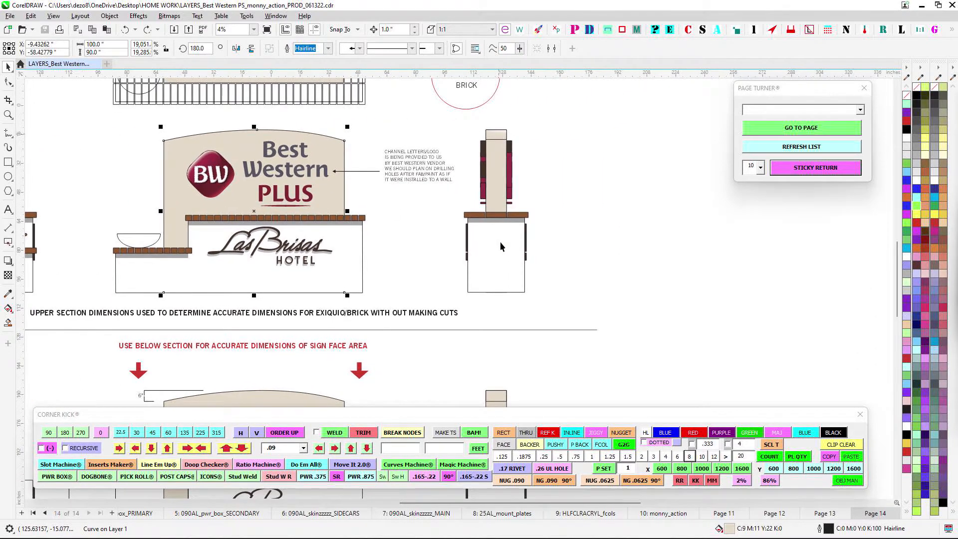
# - Examine the dimensioned lower elevations on Page 14, including the acrylic lettering note and the footing details
pyautogui.scroll(-1, 491, 309)
pyautogui.moveTo(489, 314); pyautogui.dragTo(601, 75)
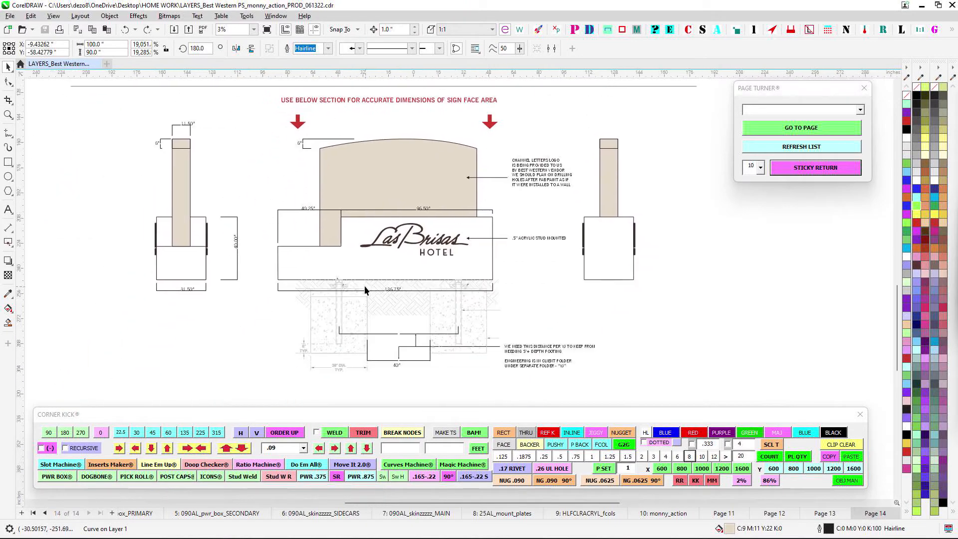
pyautogui.scroll(2, 364, 287)
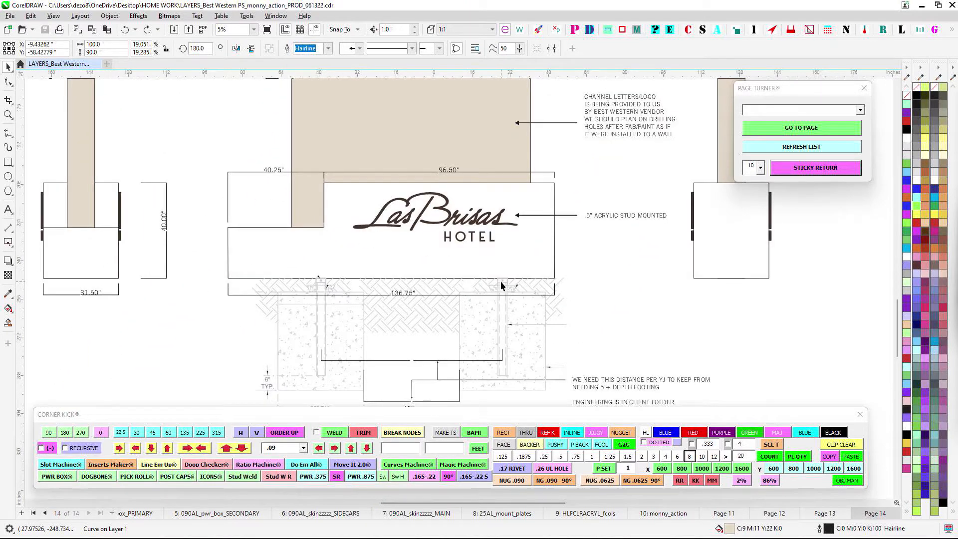
pyautogui.scroll(-2, 501, 280)
# - Deselect the sign body and inspect the brick caps and base in the upper elevations
pyautogui.scroll(5, 540, 172)
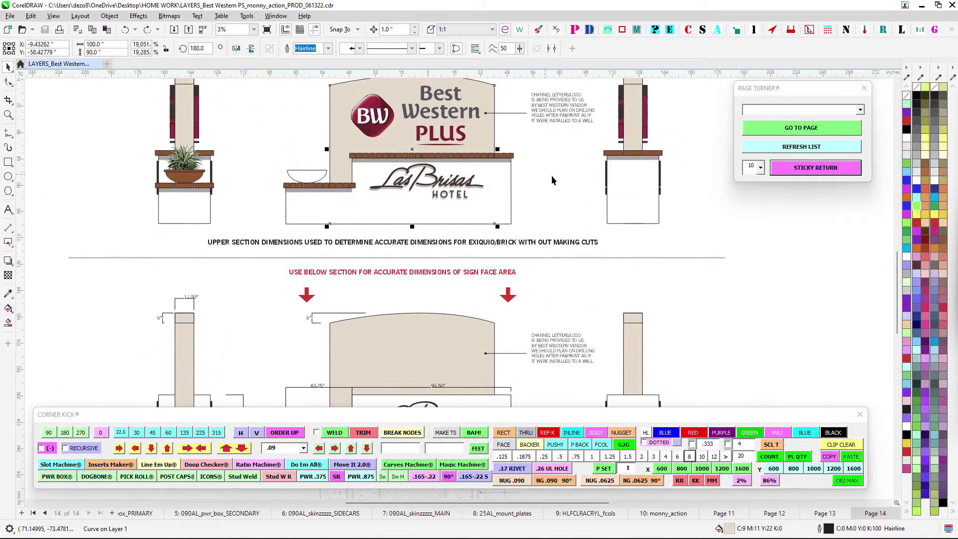
pyautogui.click(554, 174)
pyautogui.scroll(2, 624, 159)
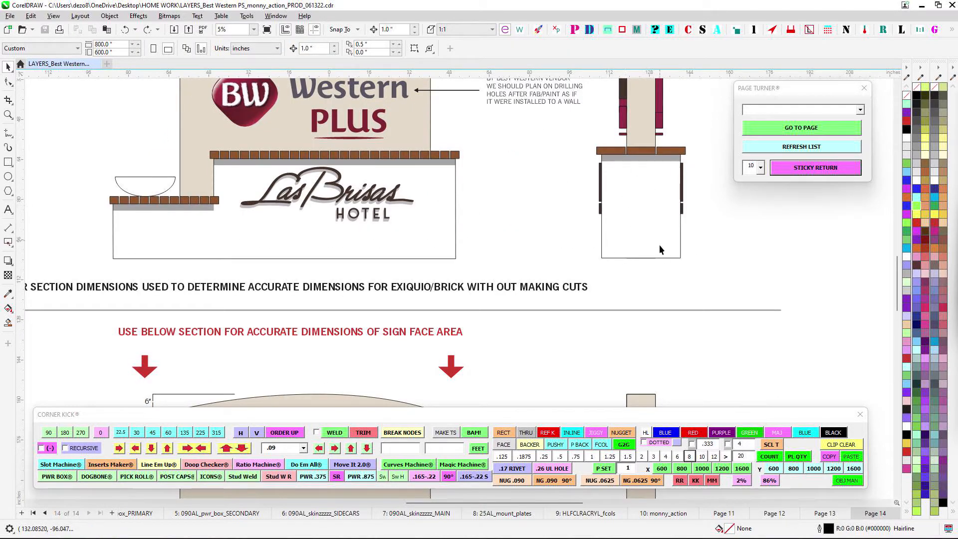
# - Examine the brick caps, planter bowl and base in the upper front elevation on Page 14
pyautogui.scroll(1, 436, 153)
pyautogui.moveTo(436, 153); pyautogui.dragTo(565, 148)
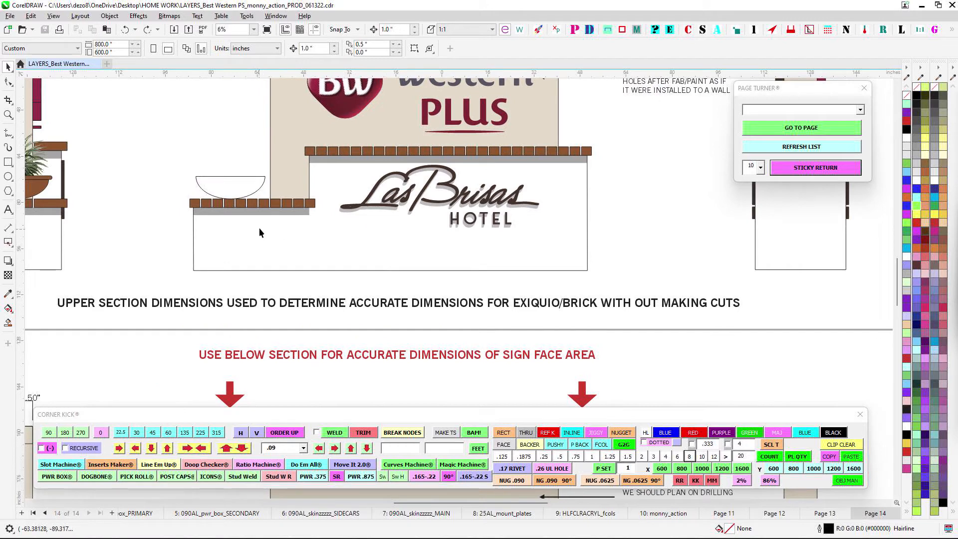
pyautogui.scroll(-1, 629, 134)
pyautogui.moveTo(629, 135); pyautogui.dragTo(642, 182)
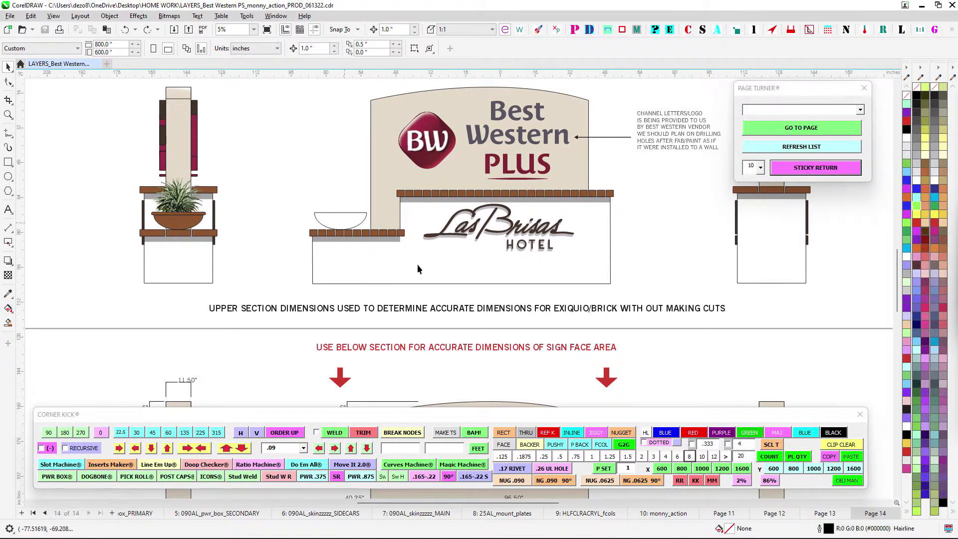
pyautogui.scroll(2, 451, 205)
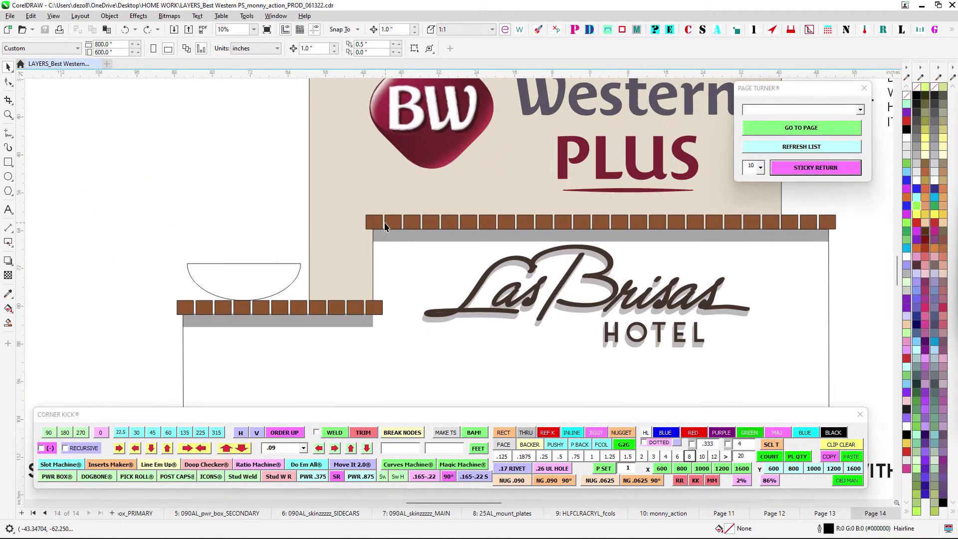
pyautogui.moveTo(623, 204); pyautogui.dragTo(474, 207)
pyautogui.scroll(-1, 605, 206)
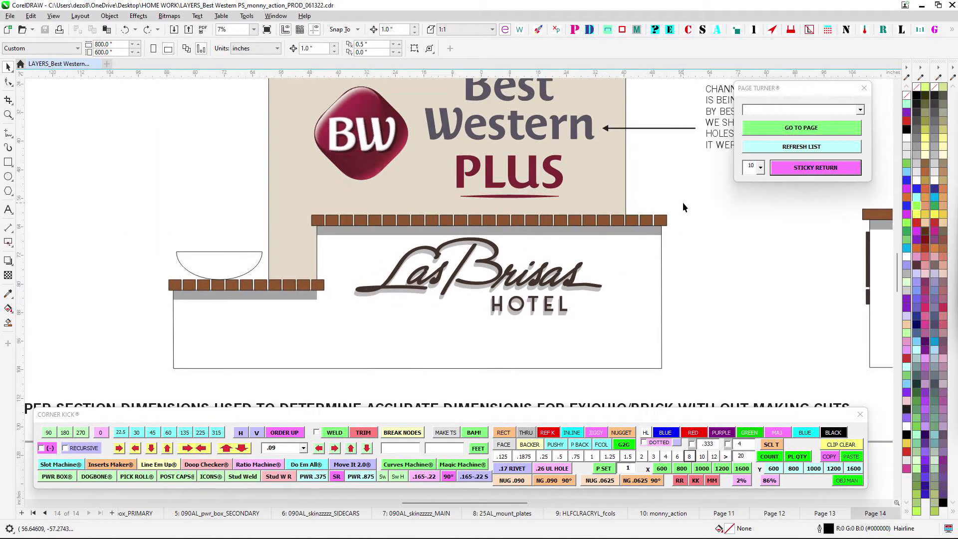
# - Select the long brick cap beneath the sign body in the front elevation, then the three cap pieces in the adjacent side elevation
pyautogui.click(321, 223)
pyautogui.scroll(-1, 709, 184)
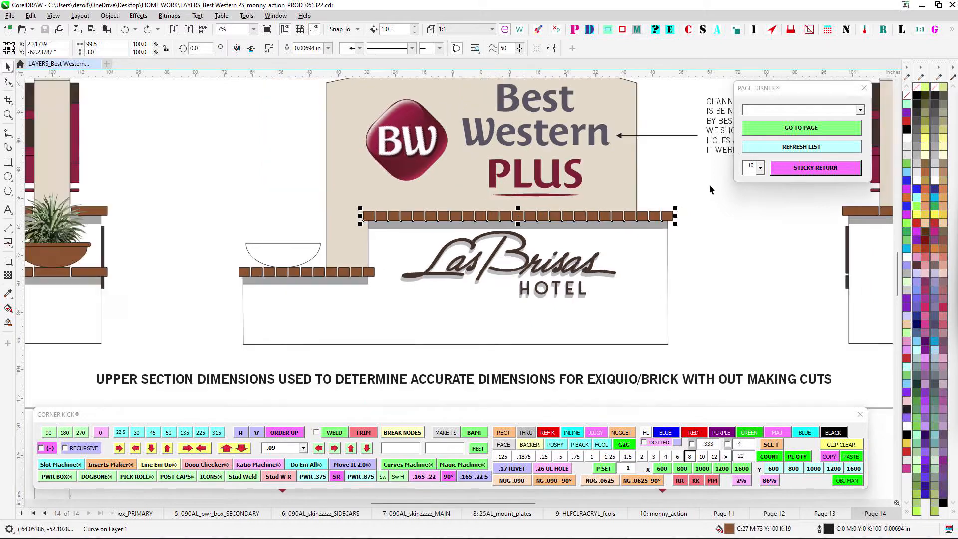
pyautogui.moveTo(703, 210); pyautogui.dragTo(382, 235)
pyautogui.scroll(2, 383, 235)
pyautogui.moveTo(509, 224); pyautogui.dragTo(690, 251)
pyautogui.scroll(-2, 726, 253)
pyautogui.moveTo(532, 275); pyautogui.dragTo(682, 229)
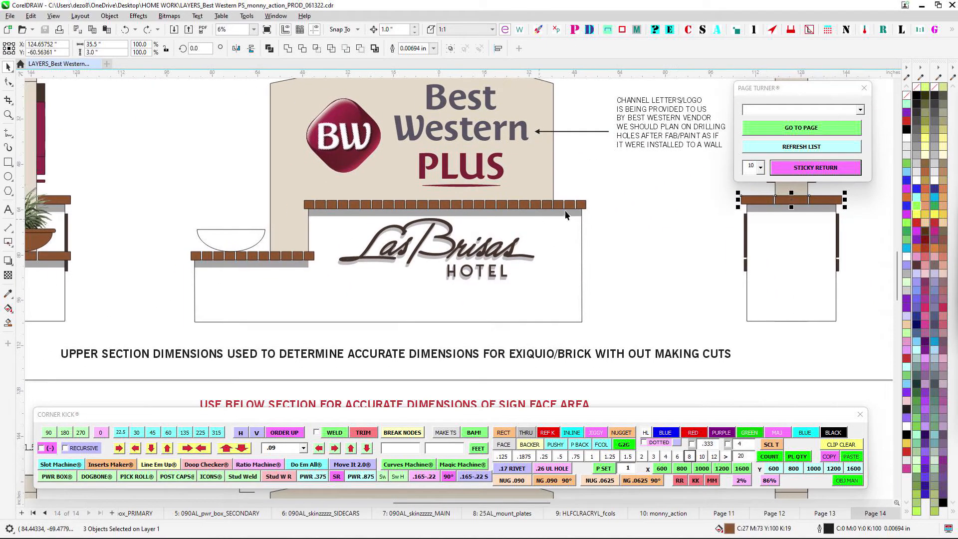
# - Compare the brick caps across the upper front and side elevations, and review the dimensioned lower elevations
pyautogui.scroll(-1, 200, 258)
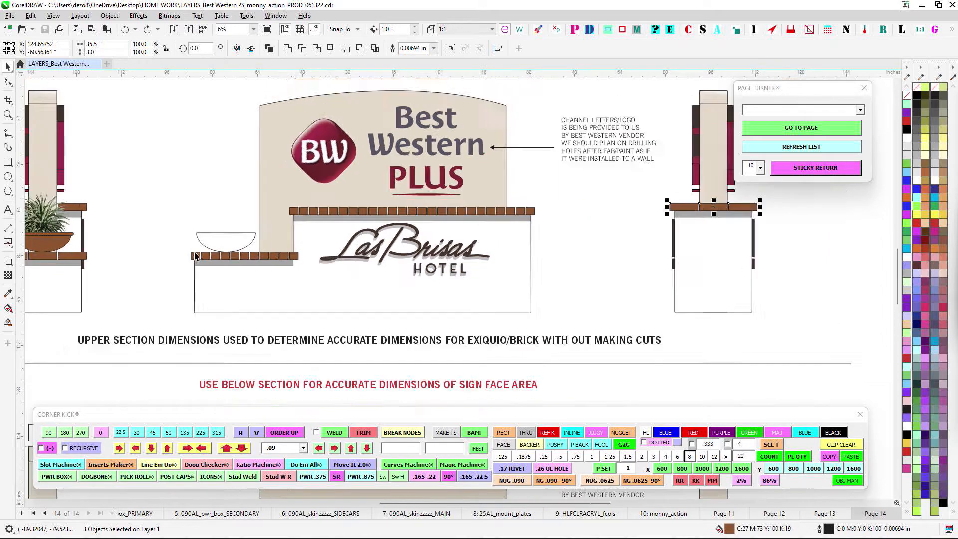
pyautogui.moveTo(201, 263); pyautogui.dragTo(443, 232)
pyautogui.scroll(1, 296, 224)
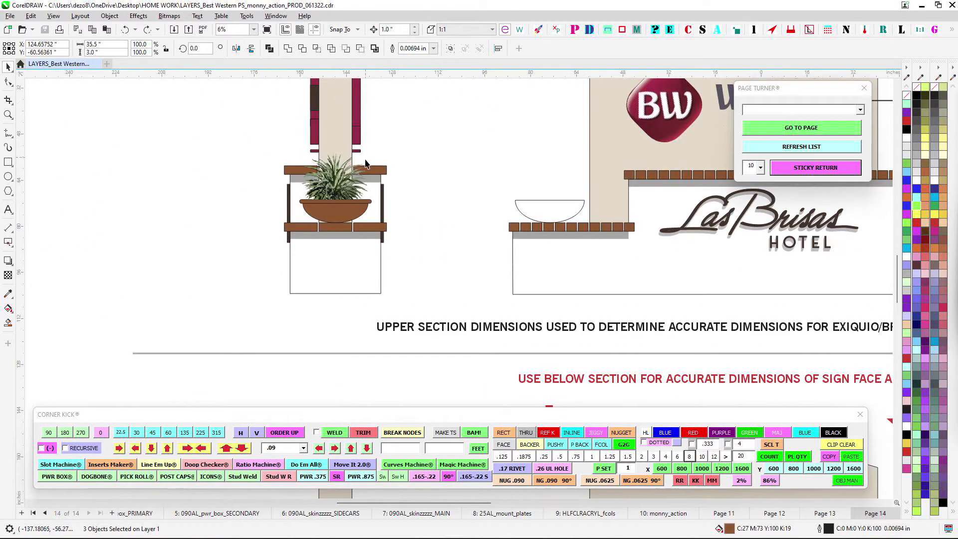
pyautogui.scroll(-2, 402, 193)
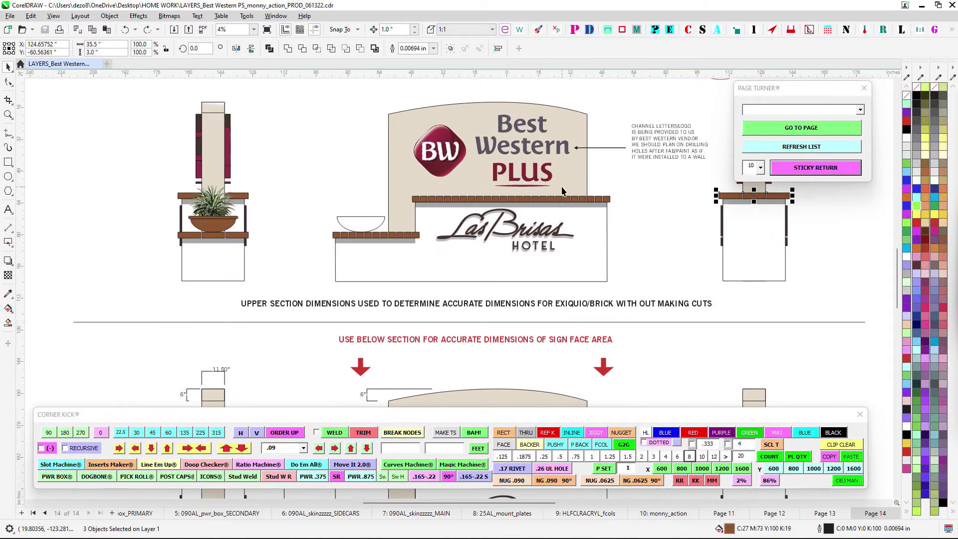
pyautogui.scroll(2, 562, 191)
pyautogui.scroll(-1, 543, 220)
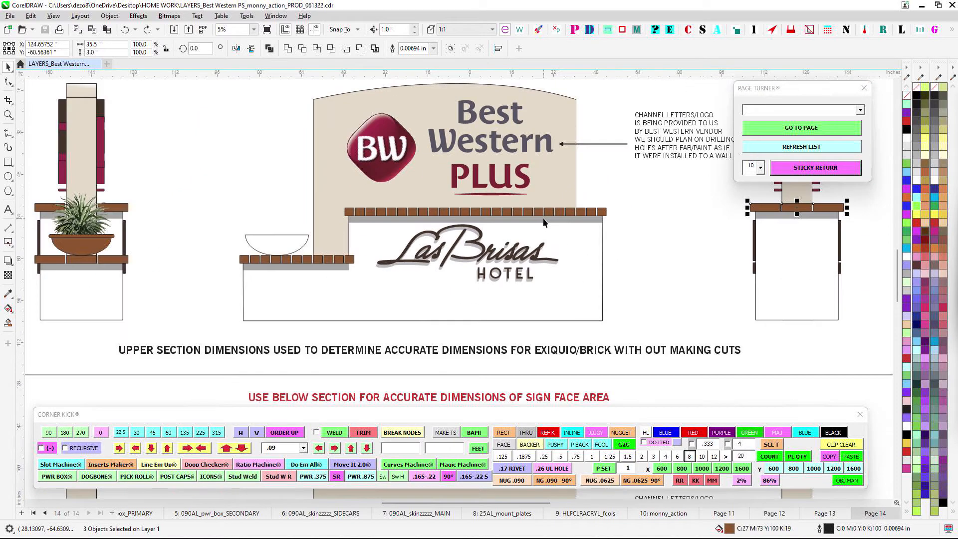
pyautogui.scroll(1, 605, 207)
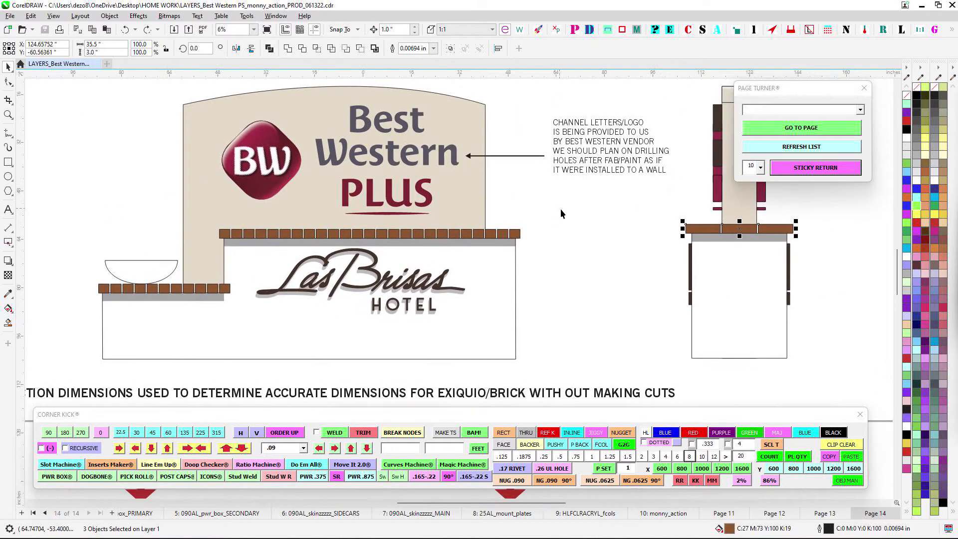
pyautogui.scroll(-1, 561, 208)
pyautogui.scroll(-2, 287, 262)
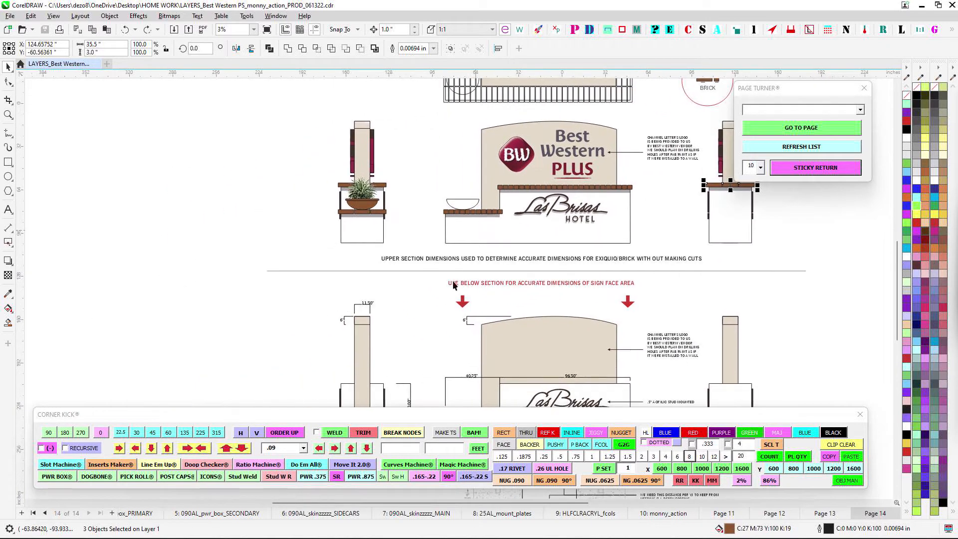
pyautogui.moveTo(443, 287); pyautogui.dragTo(418, 157)
pyautogui.moveTo(628, 277); pyautogui.dragTo(558, 226)
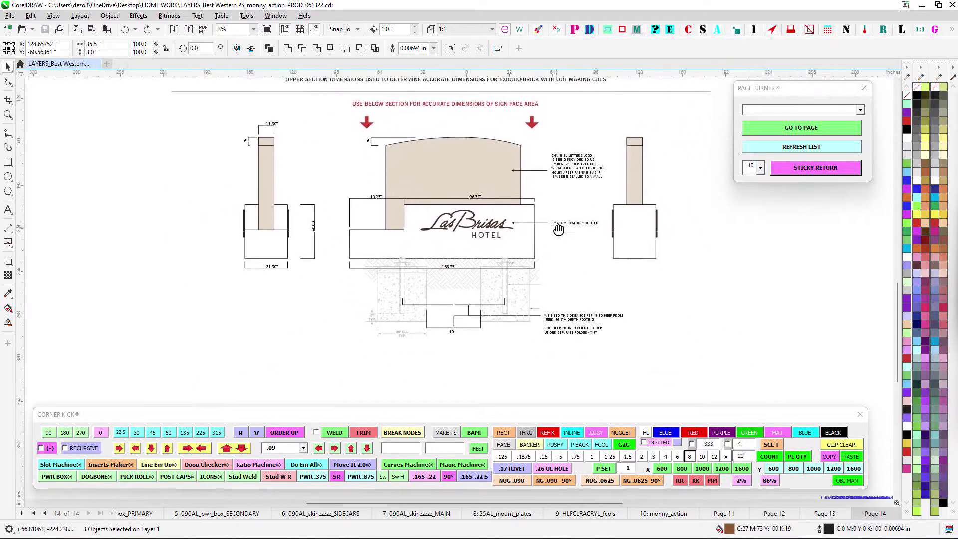
# - Return to the monny_action page and examine the arched top of the main box frame across columns A to D
pyautogui.click(668, 514)
pyautogui.scroll(-3, 543, 167)
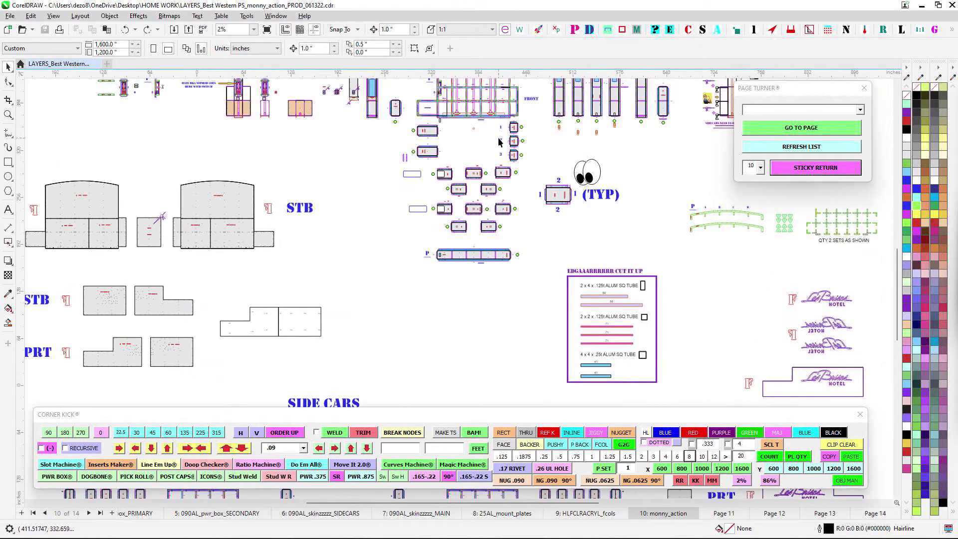
pyautogui.scroll(4, 499, 142)
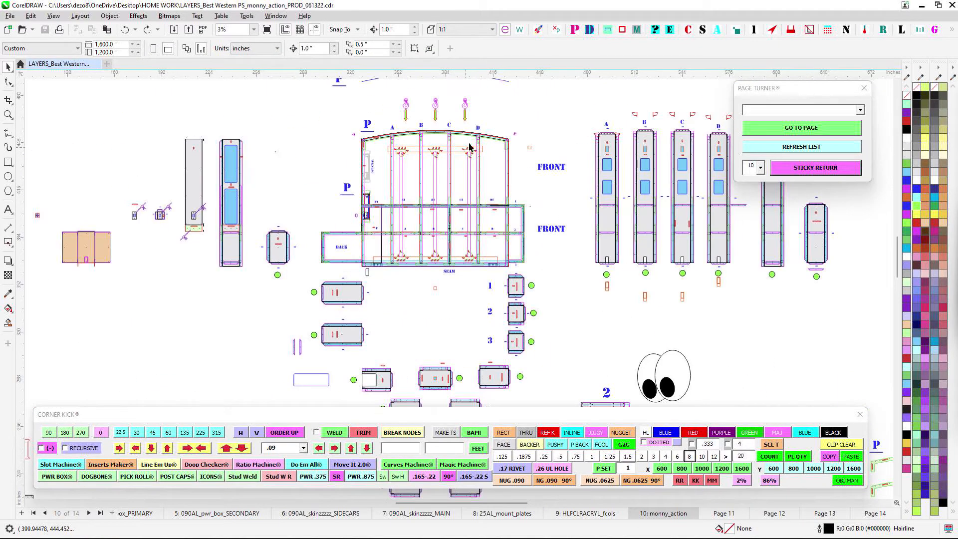
pyautogui.scroll(3, 469, 146)
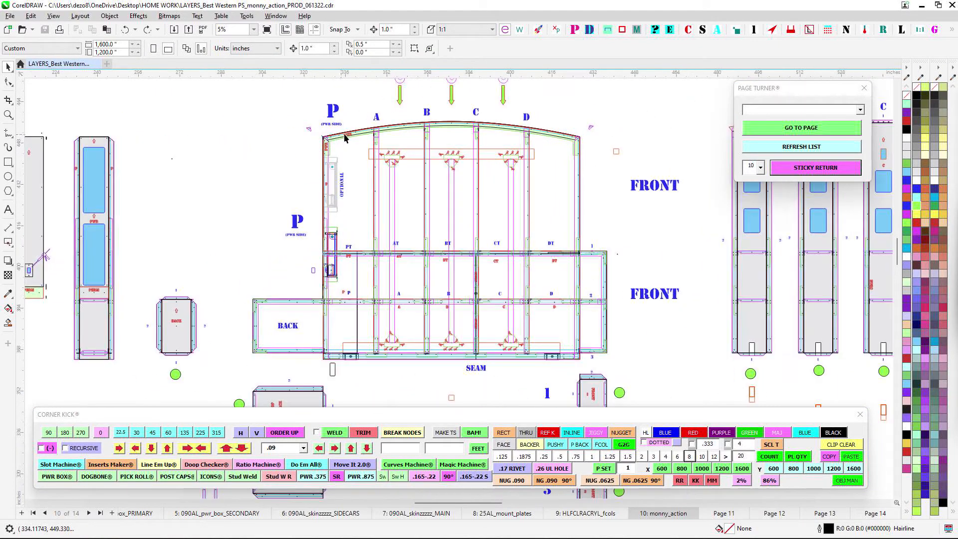
pyautogui.scroll(2, 548, 122)
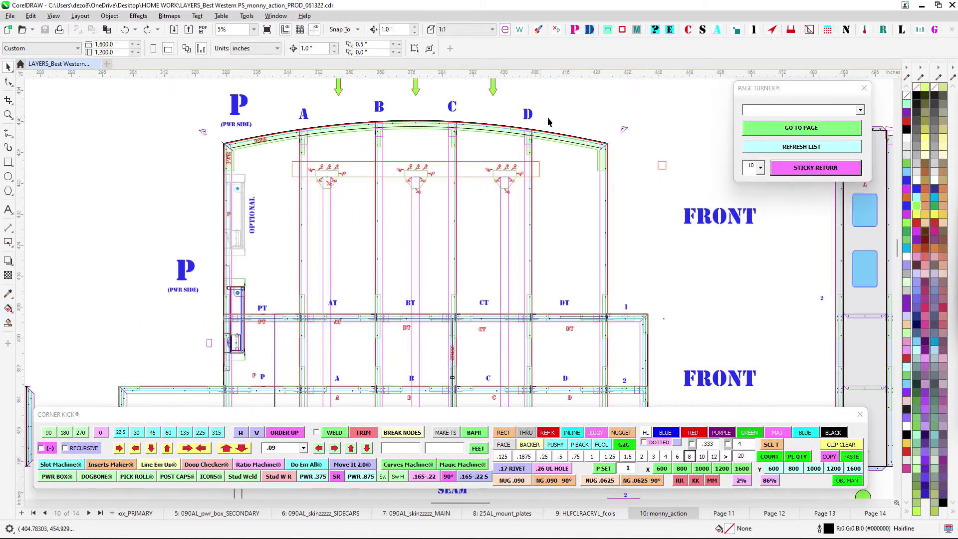
pyautogui.scroll(-3, 588, 222)
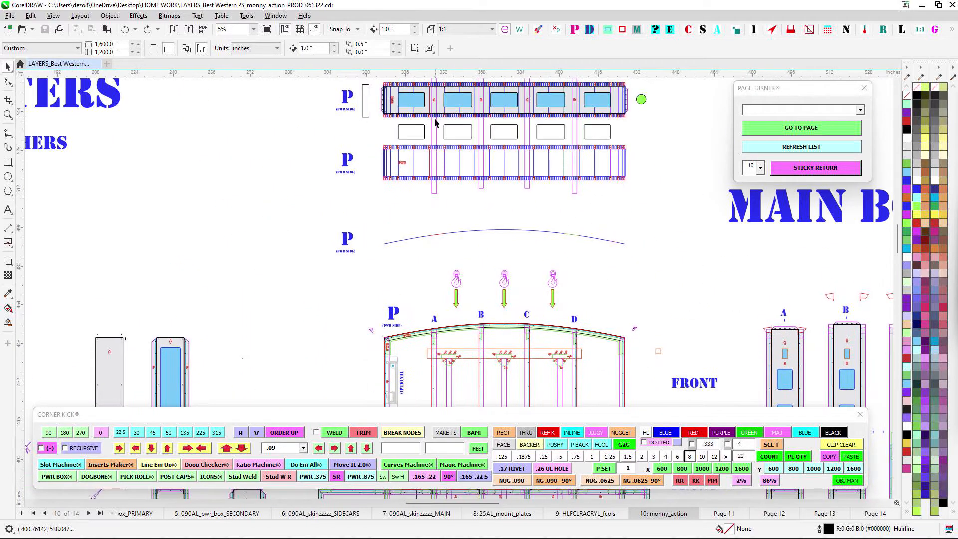
pyautogui.scroll(4, 590, 246)
pyautogui.scroll(4, 487, 177)
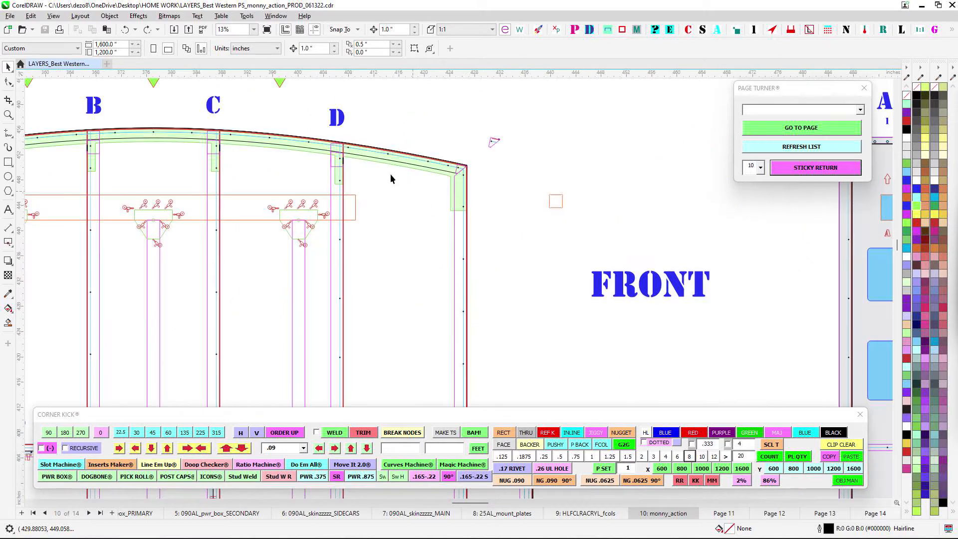
# - Examine the frame's lower bays, BACK section and seam, as well as the top arch above columns A to D
pyautogui.scroll(-2, 504, 198)
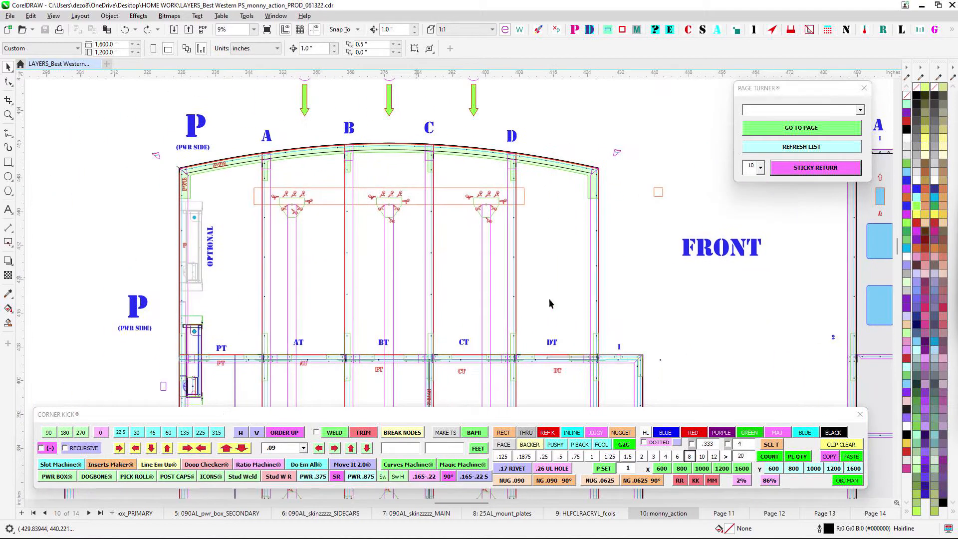
pyautogui.moveTo(508, 272); pyautogui.dragTo(523, 125)
pyautogui.moveTo(522, 248); pyautogui.dragTo(647, 231)
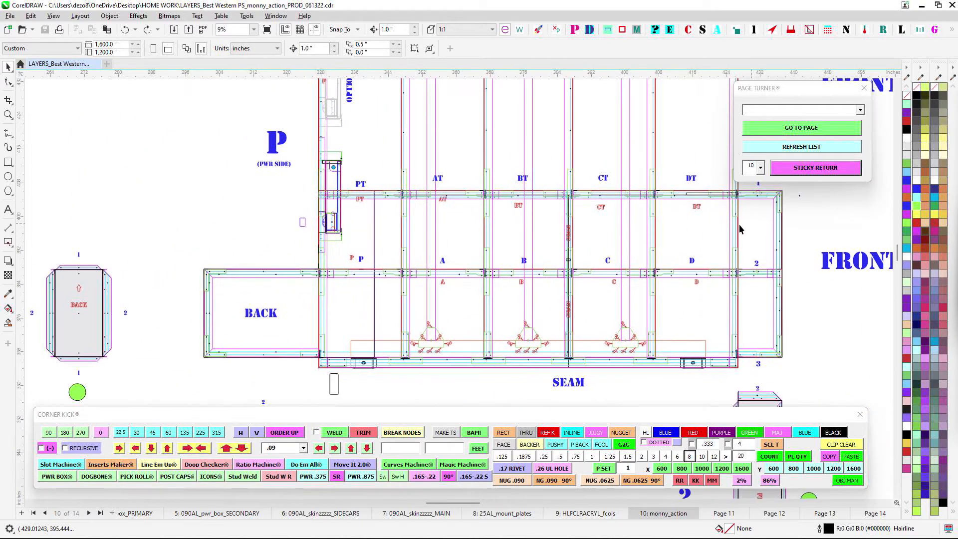
pyautogui.moveTo(422, 185); pyautogui.dragTo(263, 305)
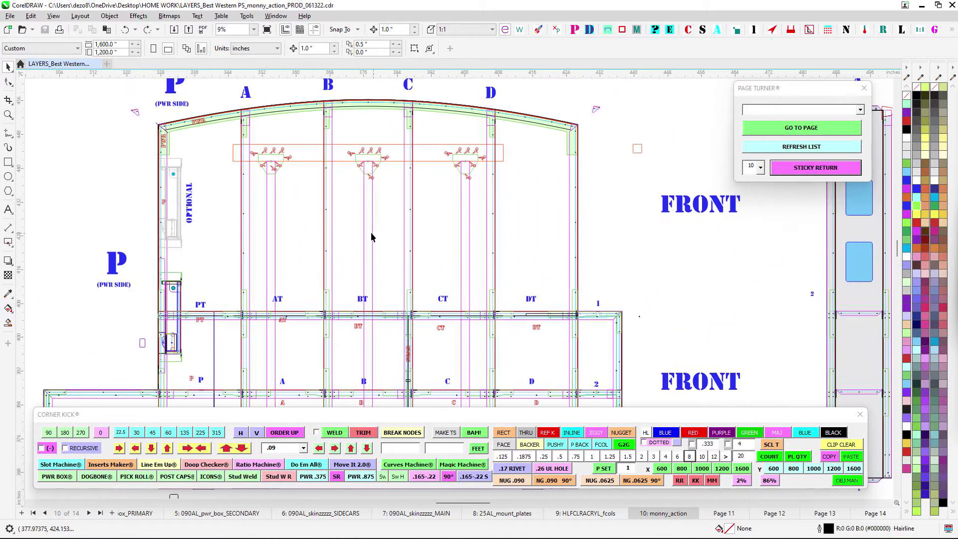
pyautogui.scroll(2, 307, 199)
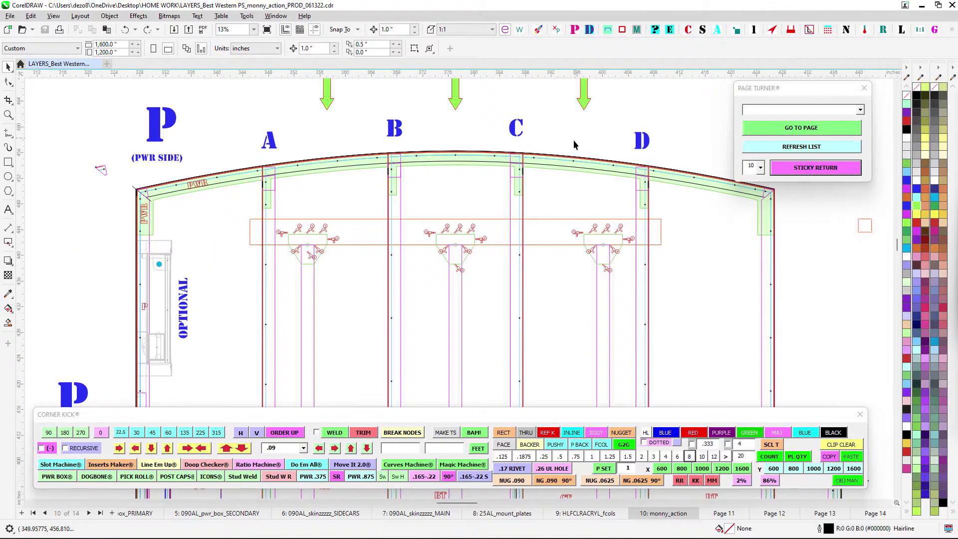
pyautogui.scroll(-2, 574, 144)
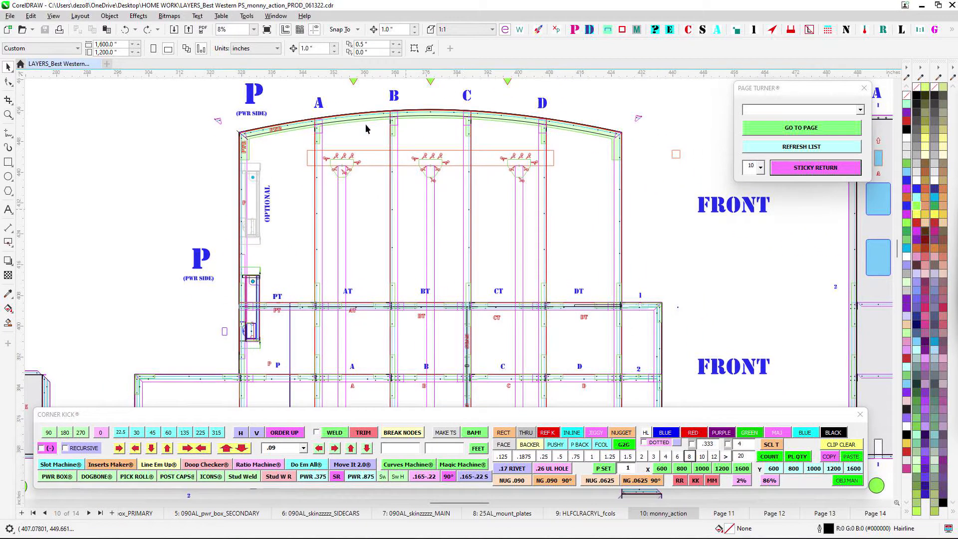
# - Inspect the mitred upper corner joint of the frame beyond column D at close range
pyautogui.scroll(8, 551, 157)
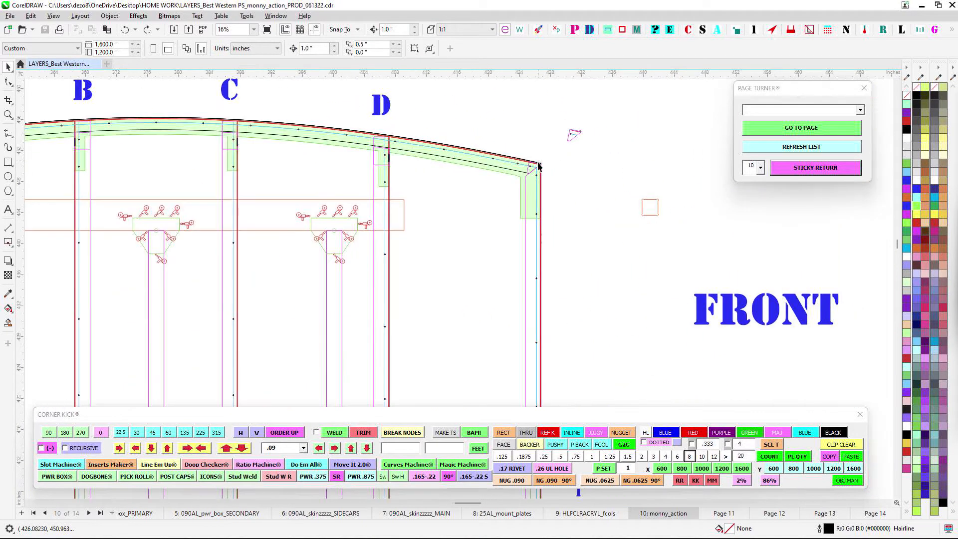
pyautogui.scroll(-1, 538, 157)
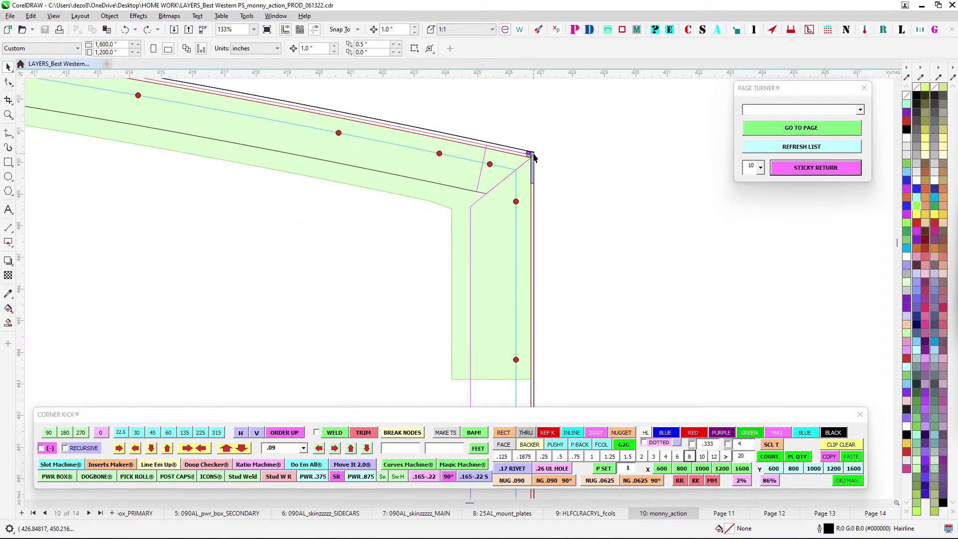
pyautogui.scroll(-2, 551, 243)
pyautogui.moveTo(551, 243); pyautogui.dragTo(428, 145)
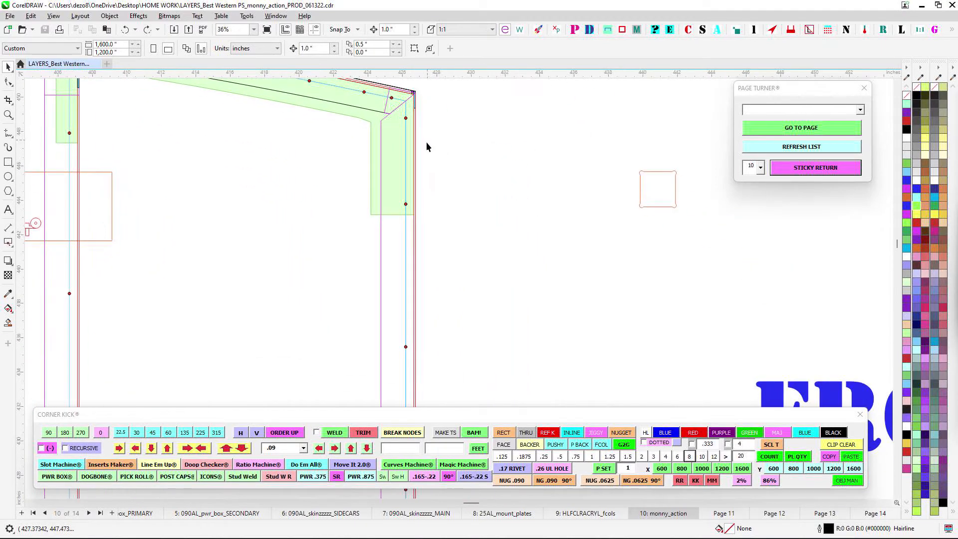
pyautogui.scroll(-2, 427, 144)
pyautogui.scroll(-2, 329, 210)
# - Inspect the frame's PWR SIDE, including its upper corner, the OPTIONAL power box position and the adjoining arch
pyautogui.moveTo(330, 209); pyautogui.dragTo(642, 166)
pyautogui.scroll(-1, 513, 171)
pyautogui.moveTo(204, 187); pyautogui.dragTo(380, 153)
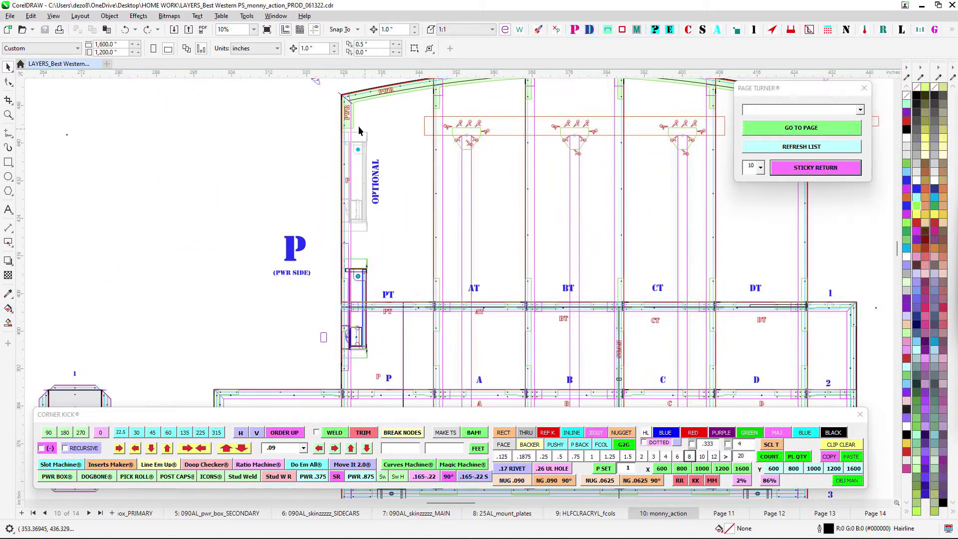
pyautogui.scroll(3, 343, 99)
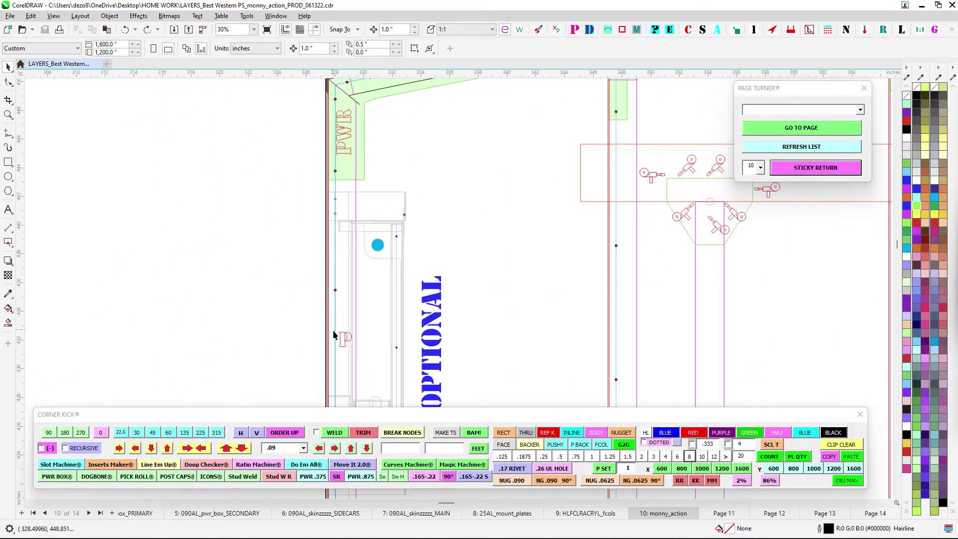
pyautogui.scroll(-2, 334, 336)
pyautogui.moveTo(411, 221); pyautogui.dragTo(202, 272)
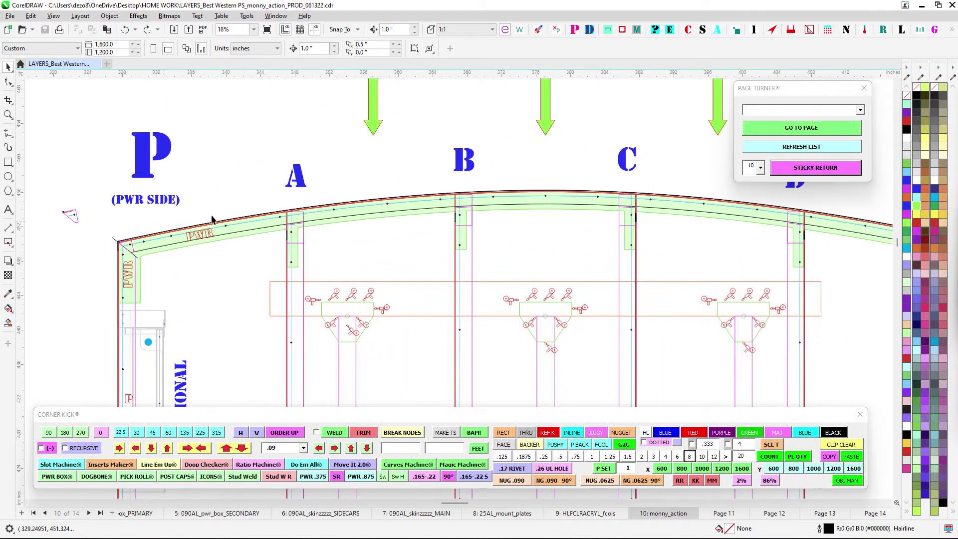
# - Recheck the upper corner beyond column D, and review the vertical members and horizontal rails of the whole main frame
pyautogui.scroll(-2, 722, 220)
pyautogui.moveTo(714, 230); pyautogui.dragTo(269, 168)
pyautogui.scroll(5, 419, 169)
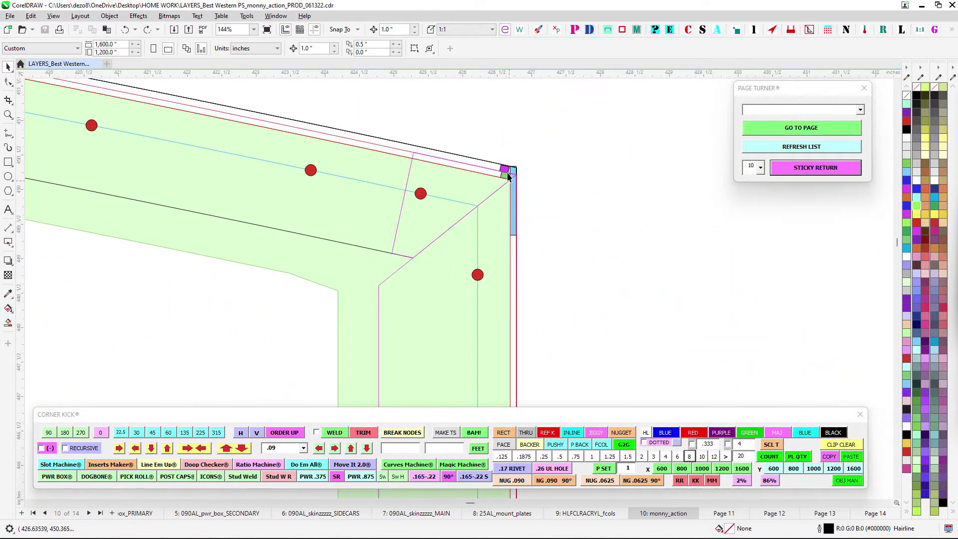
pyautogui.scroll(-4, 517, 179)
pyautogui.moveTo(521, 160); pyautogui.dragTo(513, 91)
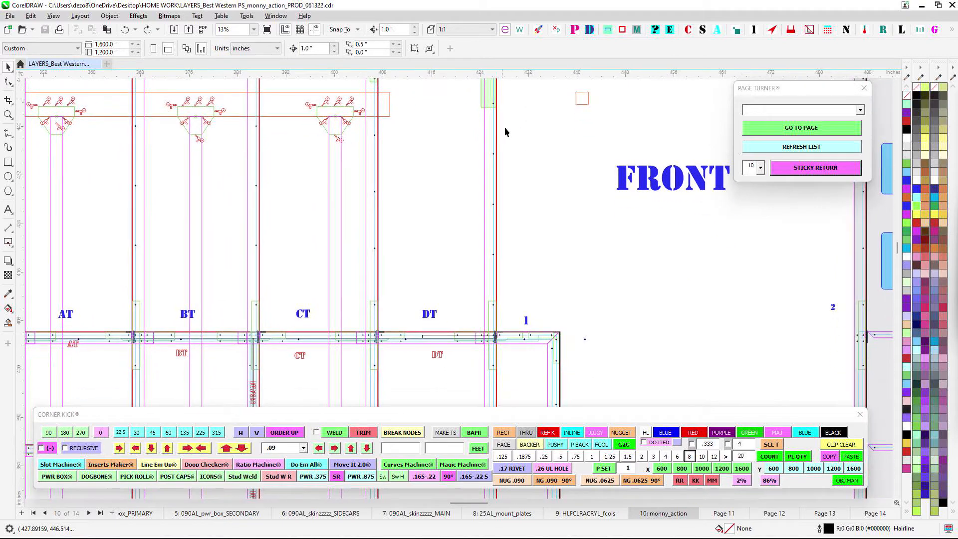
pyautogui.scroll(-2, 609, 188)
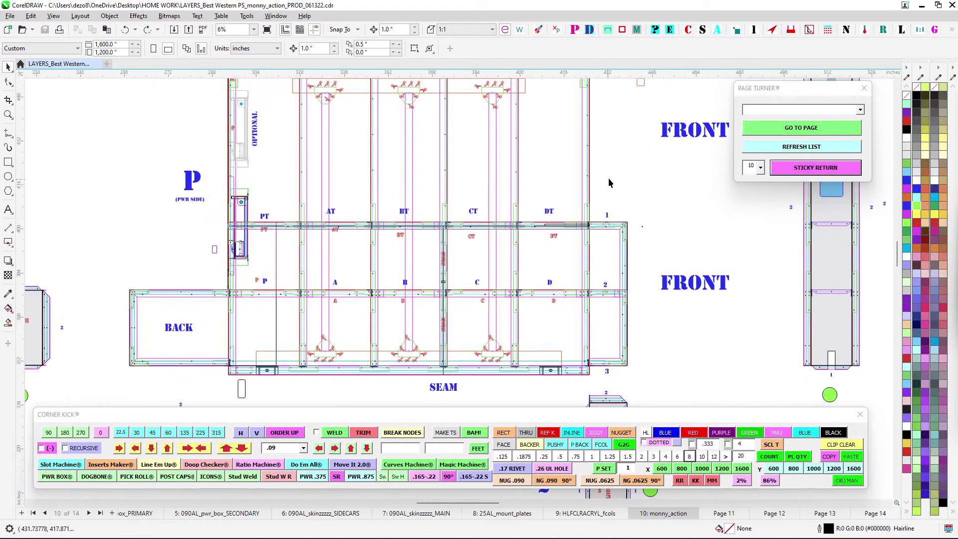
pyautogui.scroll(-1, 616, 212)
pyautogui.scroll(1, 389, 135)
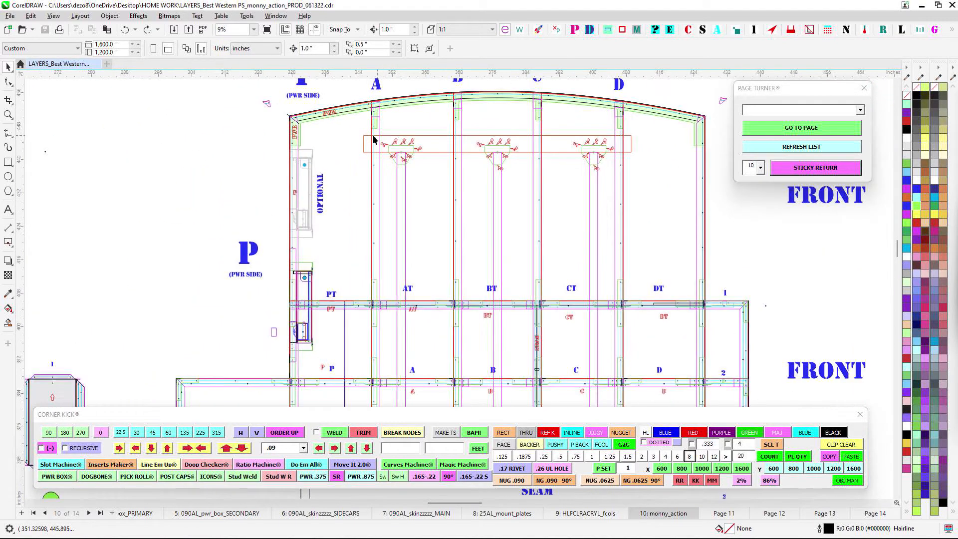
pyautogui.moveTo(684, 209); pyautogui.dragTo(647, 173)
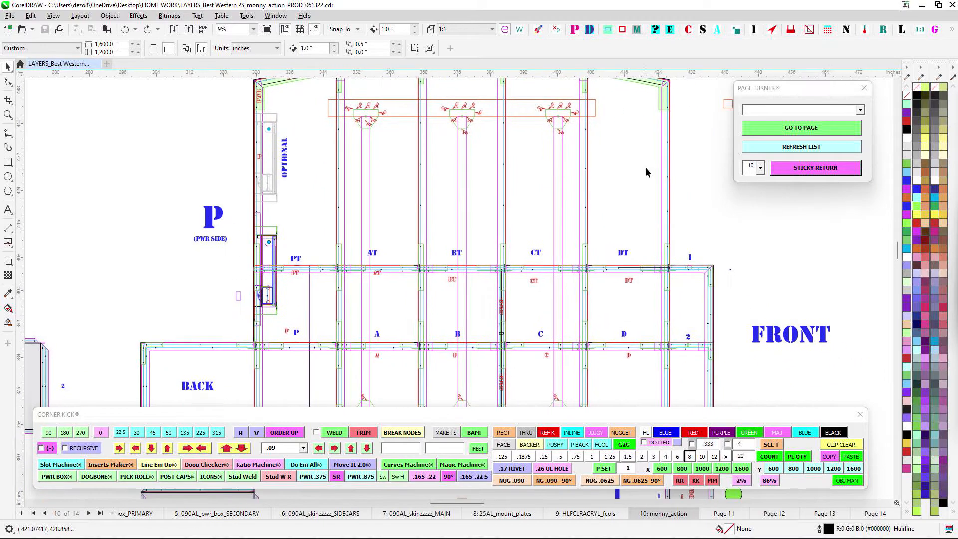
# - Examine the upper and lower bracket assemblies of the main frame and the mounting boxes on the lower rail
pyautogui.moveTo(643, 222); pyautogui.dragTo(671, 211)
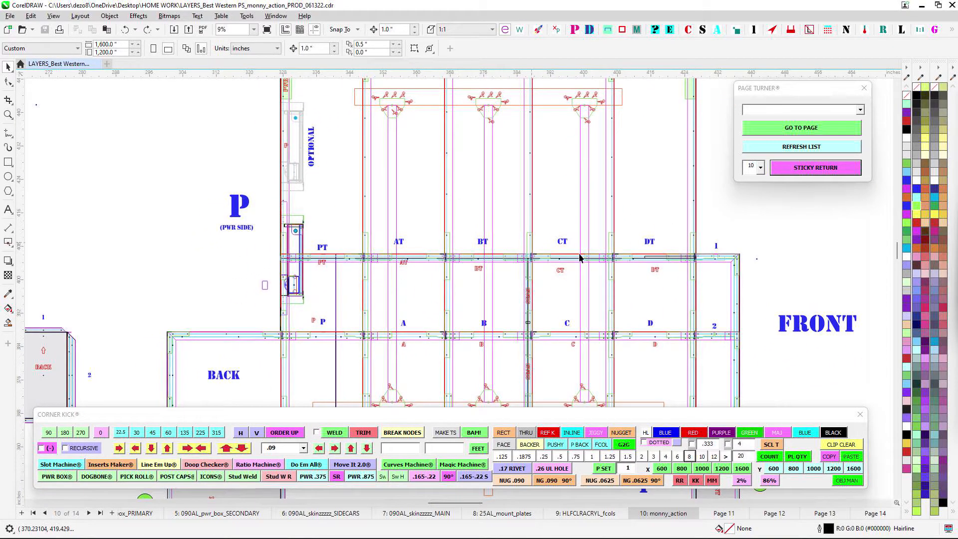
pyautogui.scroll(2, 496, 211)
pyautogui.scroll(2, 373, 155)
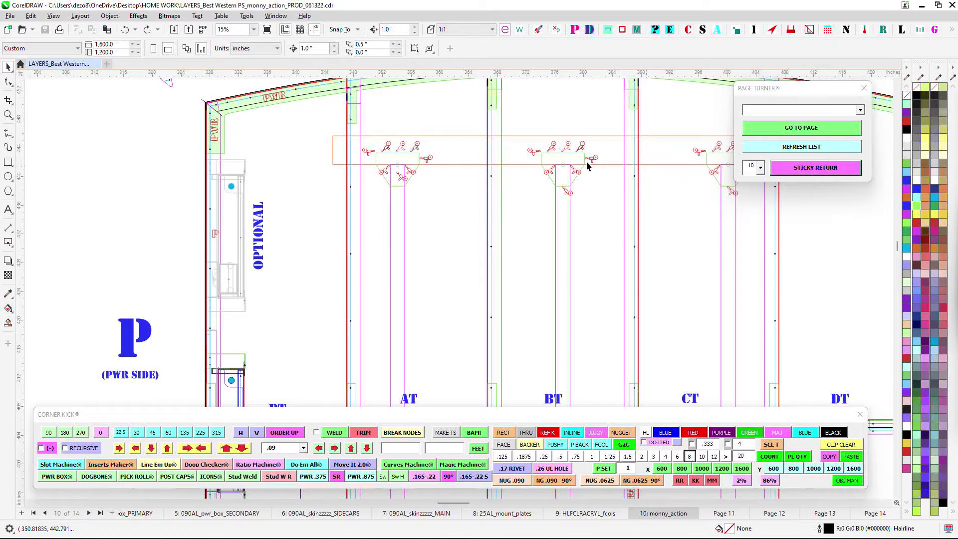
pyautogui.scroll(-2, 585, 160)
pyautogui.moveTo(485, 195); pyautogui.dragTo(442, 130)
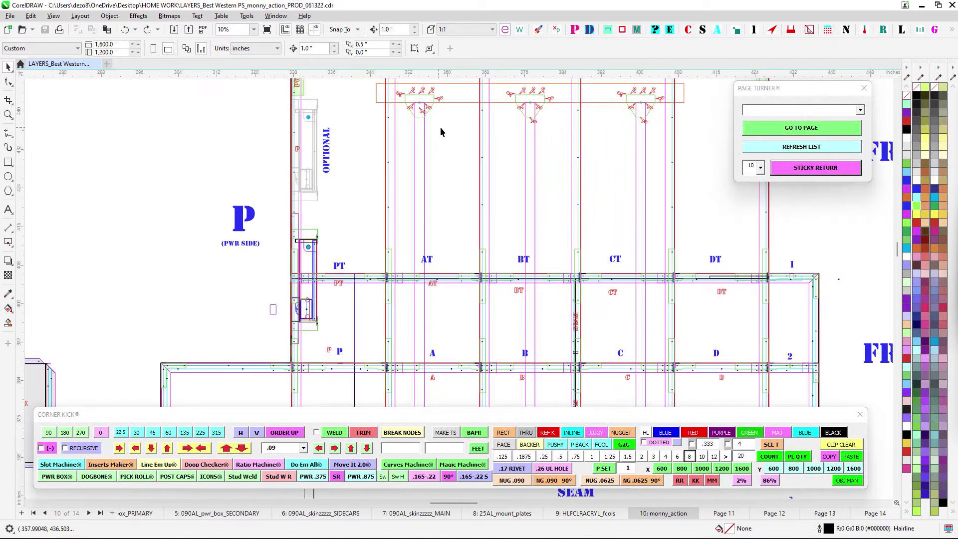
pyautogui.scroll(-2, 419, 120)
pyautogui.moveTo(427, 316); pyautogui.dragTo(394, 205)
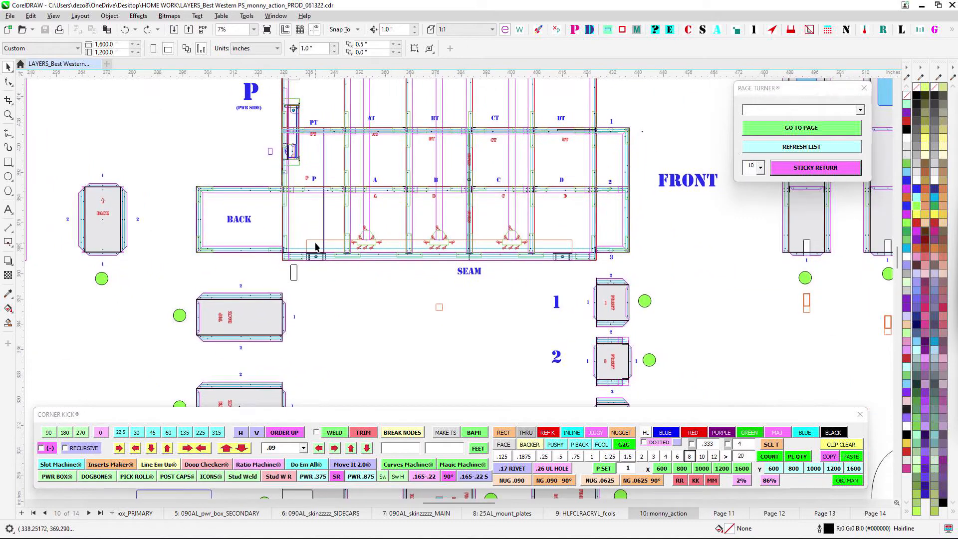
pyautogui.scroll(2, 306, 242)
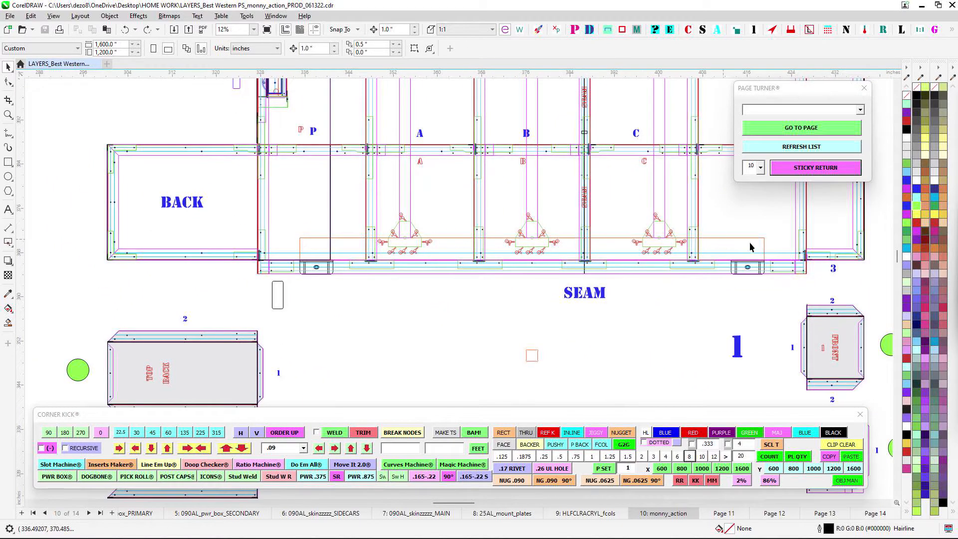
pyautogui.scroll(2, 751, 247)
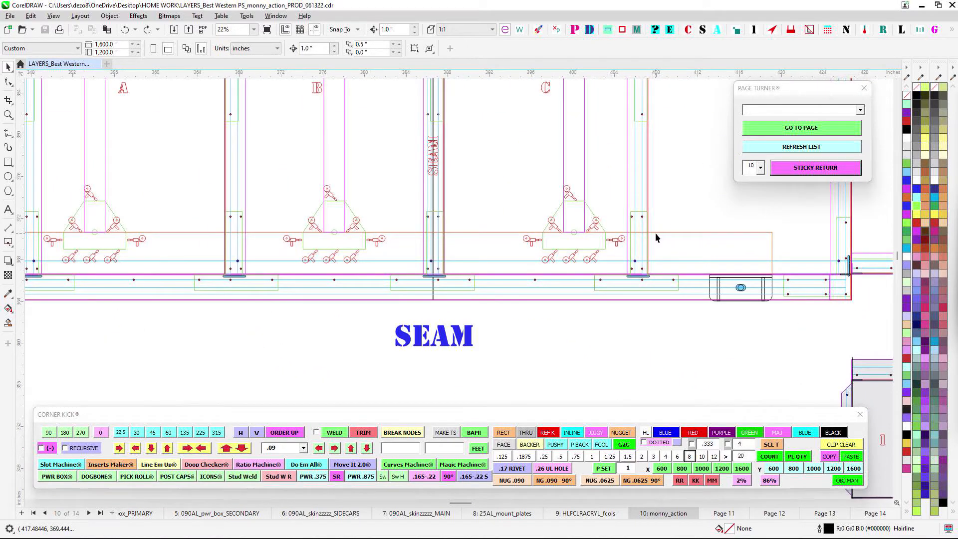
# - Draw a rectangle about 11.91 × 5.09 inches from the C–D divider to the orange outline's end, and generate its width label
pyautogui.moveTo(714, 177); pyautogui.dragTo(431, 181)
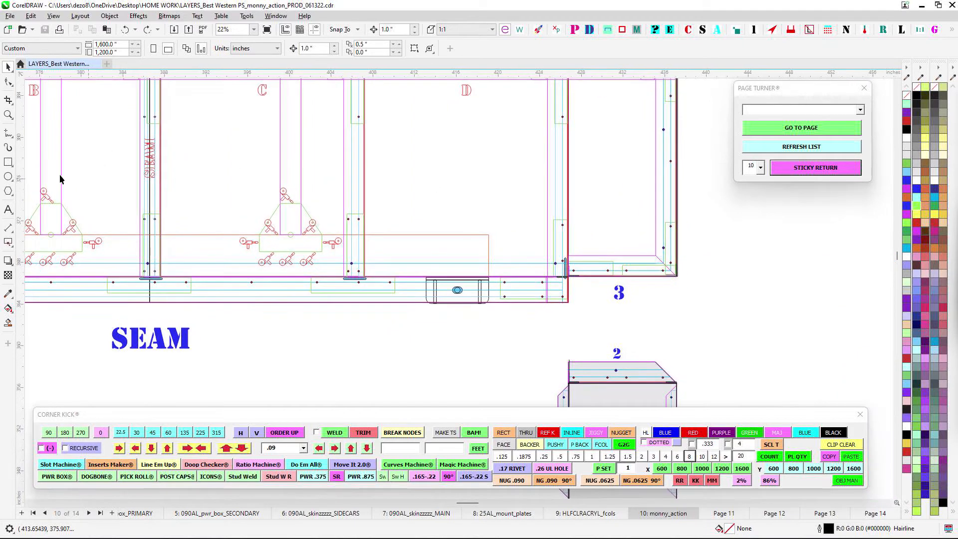
pyautogui.press('F6')
pyautogui.moveTo(364, 181); pyautogui.dragTo(492, 235)
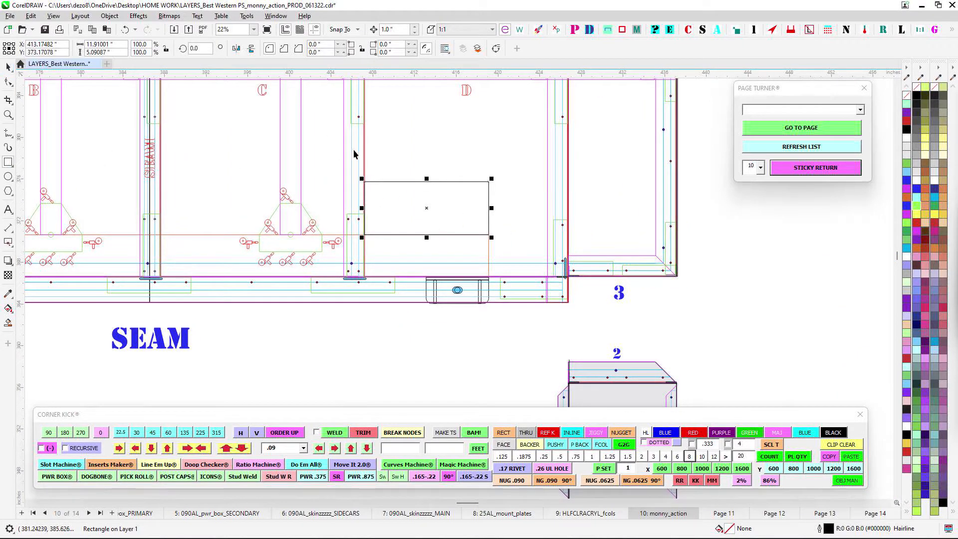
pyautogui.click(8, 66)
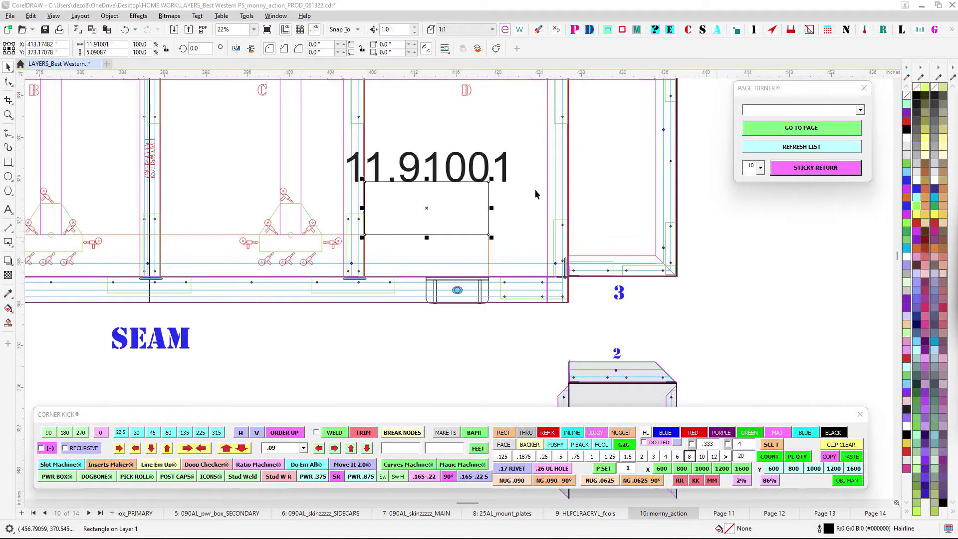
# - Scale the width label down to about 5.73 × 1.10 inches and centre it on the rectangle's upper edge
pyautogui.click(504, 162)
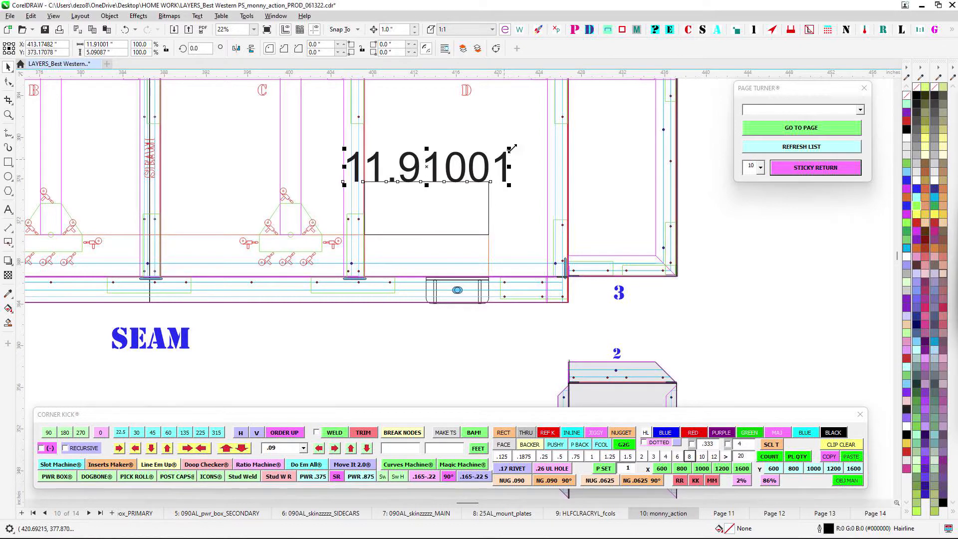
pyautogui.moveTo(511, 149); pyautogui.dragTo(513, 167)
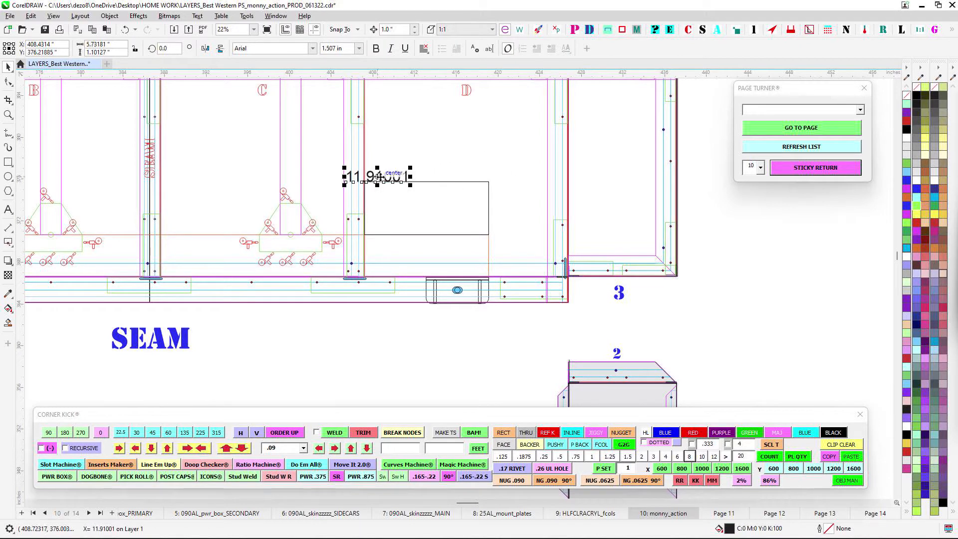
pyautogui.moveTo(377, 176); pyautogui.dragTo(427, 182)
# - Delete the measuring rectangle and move the width label down to just above the orange outline in bay D
pyautogui.click(488, 199)
pyautogui.press('Delete')
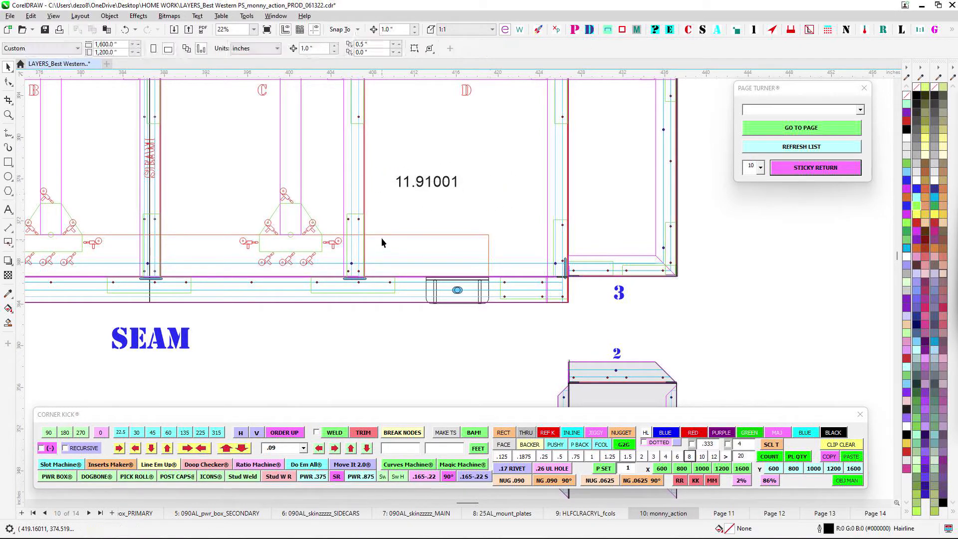
pyautogui.click(426, 182)
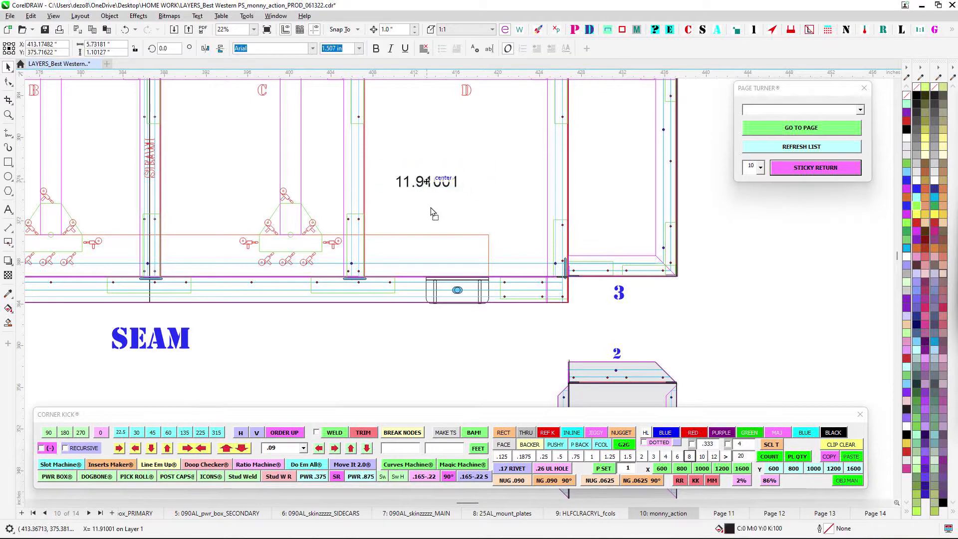
pyautogui.moveTo(427, 181); pyautogui.dragTo(425, 214)
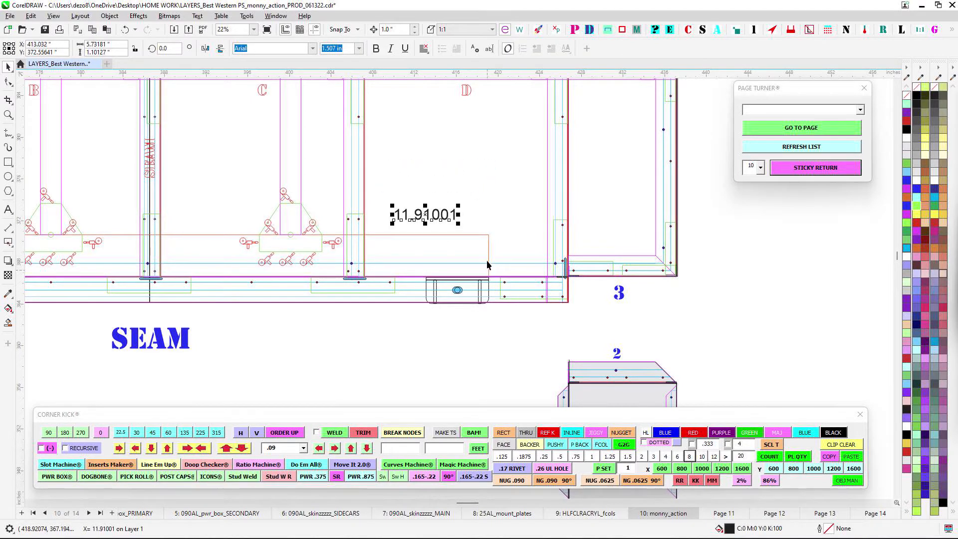
# - Examine the lower rail around the seam, including its bracket assemblies, the mounting boxes and the labelled span in bay D
pyautogui.scroll(-3, 644, 245)
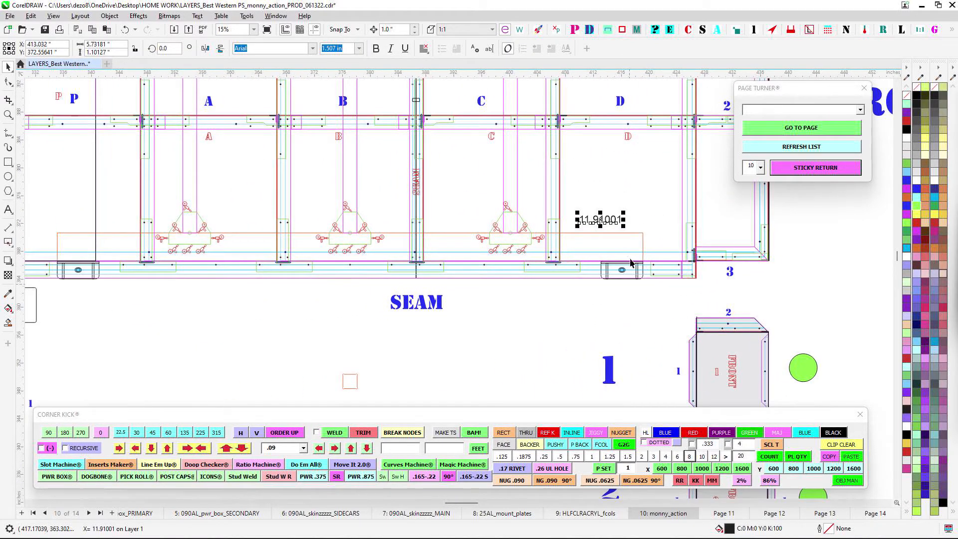
pyautogui.scroll(2, 633, 264)
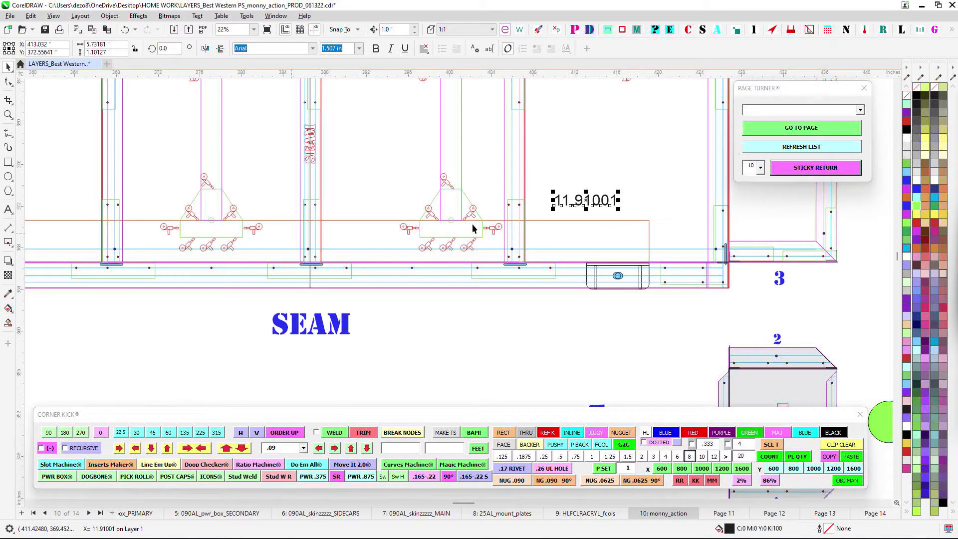
pyautogui.scroll(-1, 473, 227)
pyautogui.scroll(-2, 489, 222)
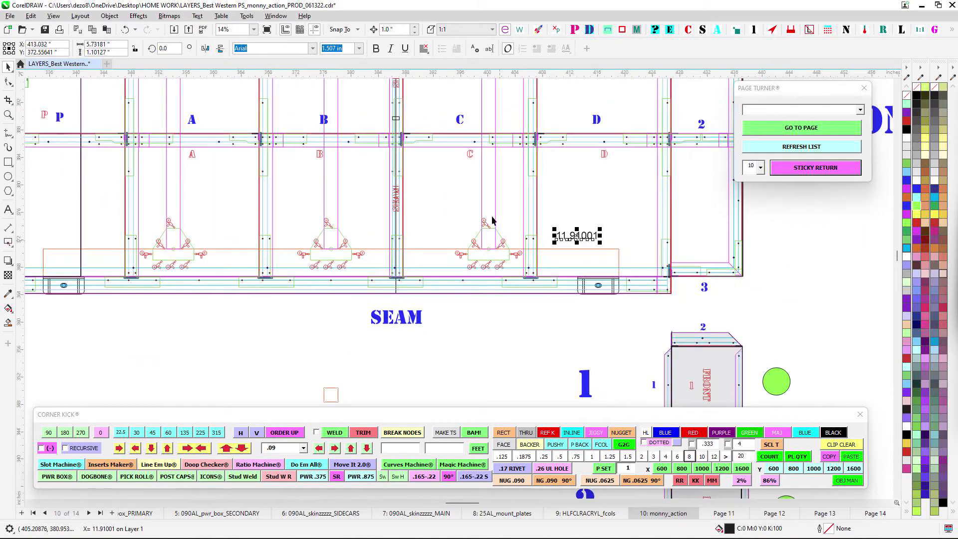
pyautogui.scroll(-3, 492, 220)
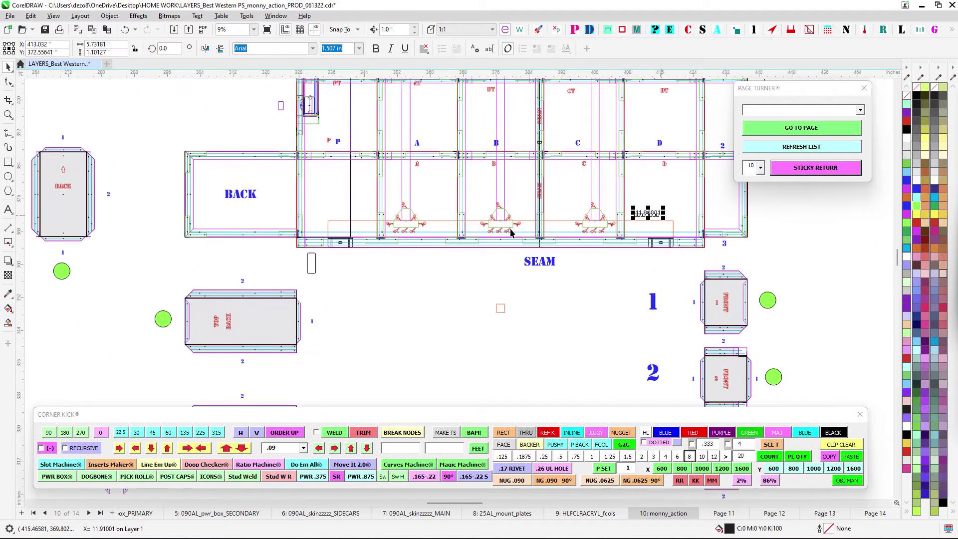
pyautogui.scroll(3, 383, 266)
pyautogui.moveTo(524, 259); pyautogui.dragTo(380, 279)
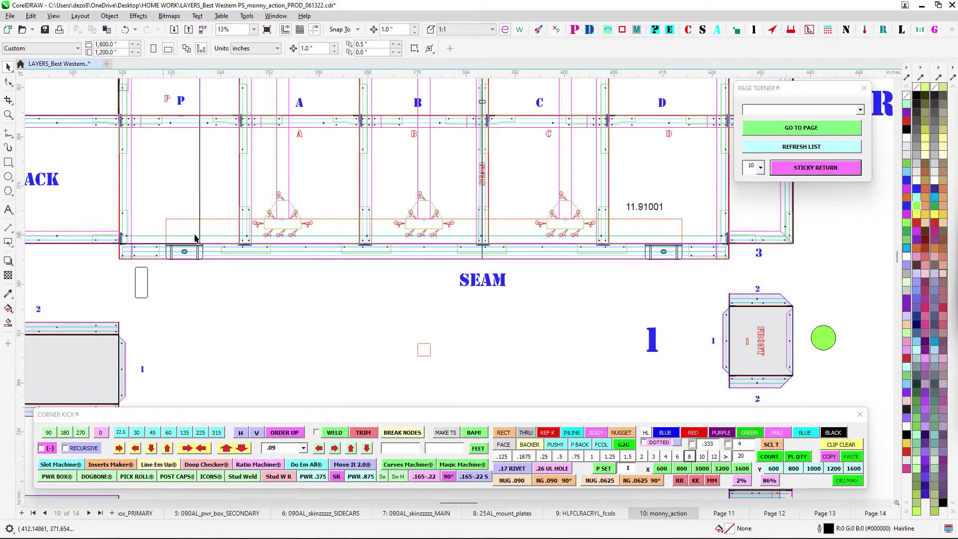
pyautogui.scroll(5, 592, 294)
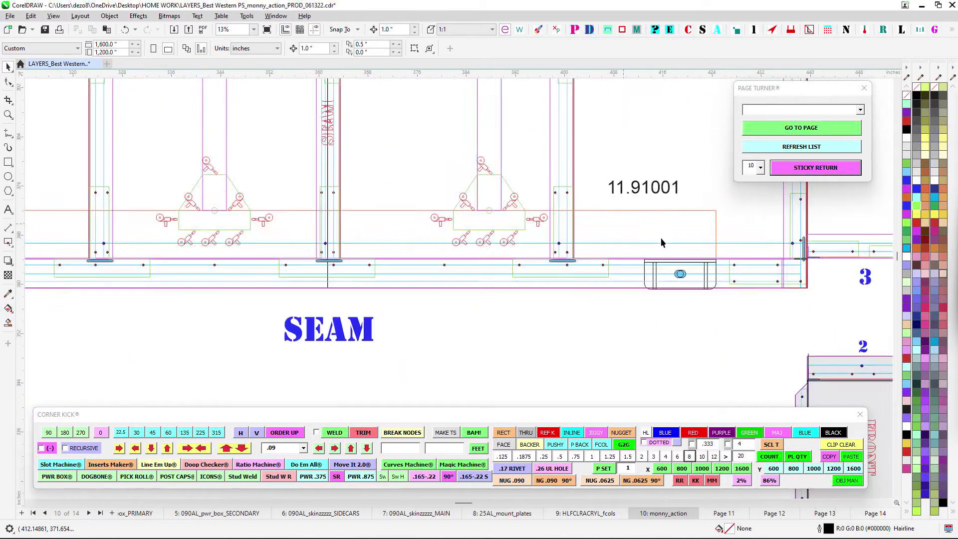
pyautogui.scroll(-6, 649, 292)
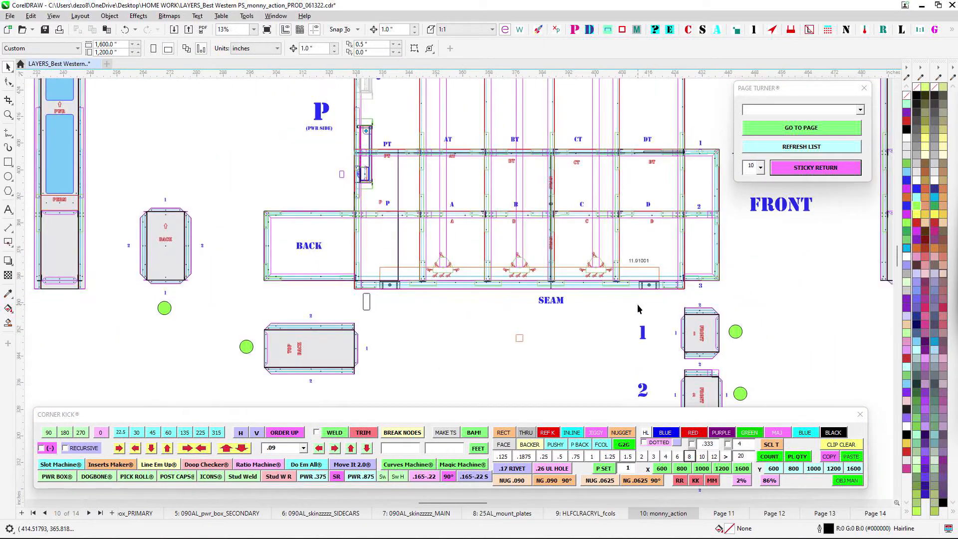
pyautogui.scroll(5, 649, 291)
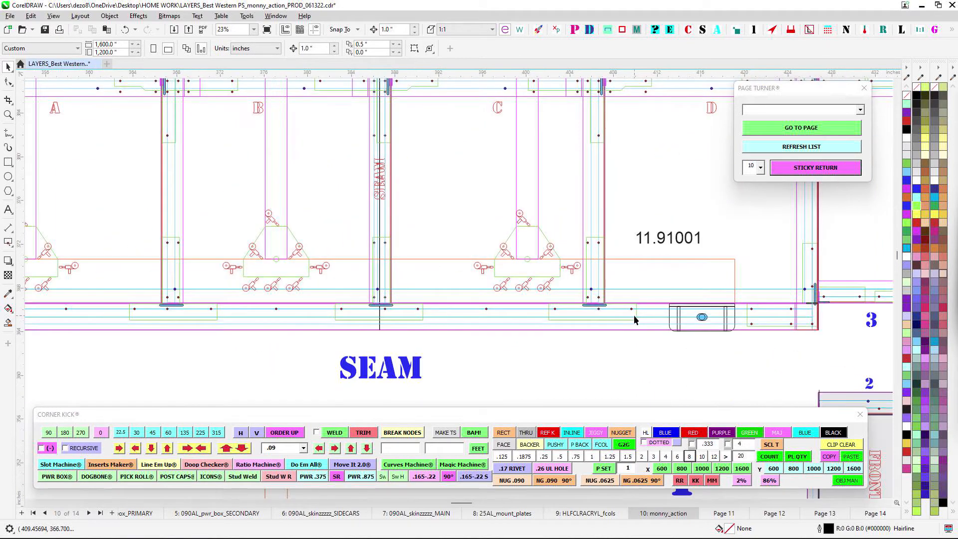
pyautogui.scroll(2, 605, 309)
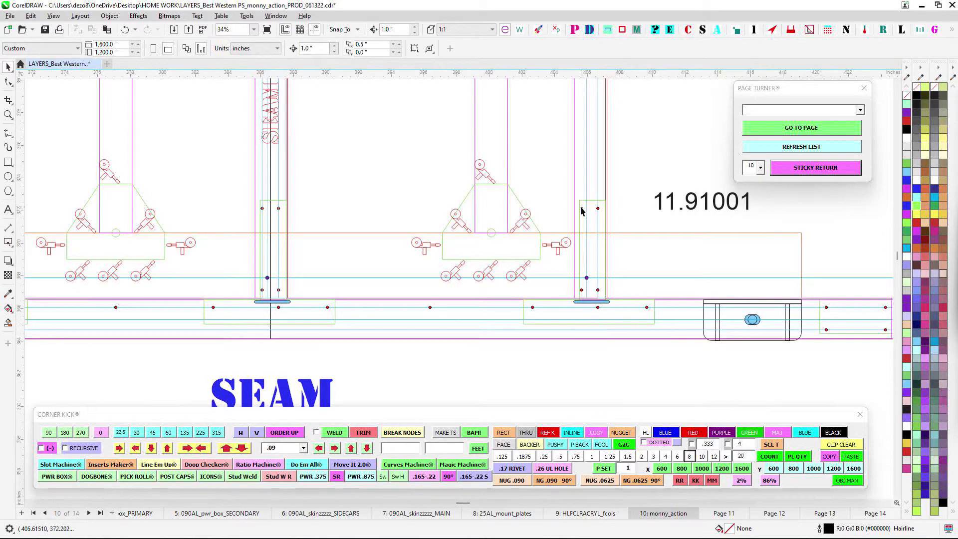
# - Follow the lower rail across to column P and the BACK section, and review the whole frame with the FRONT column panels
pyautogui.scroll(-2, 587, 217)
pyautogui.moveTo(575, 296); pyautogui.dragTo(737, 290)
pyautogui.moveTo(319, 281); pyautogui.dragTo(555, 290)
pyautogui.scroll(-2, 382, 275)
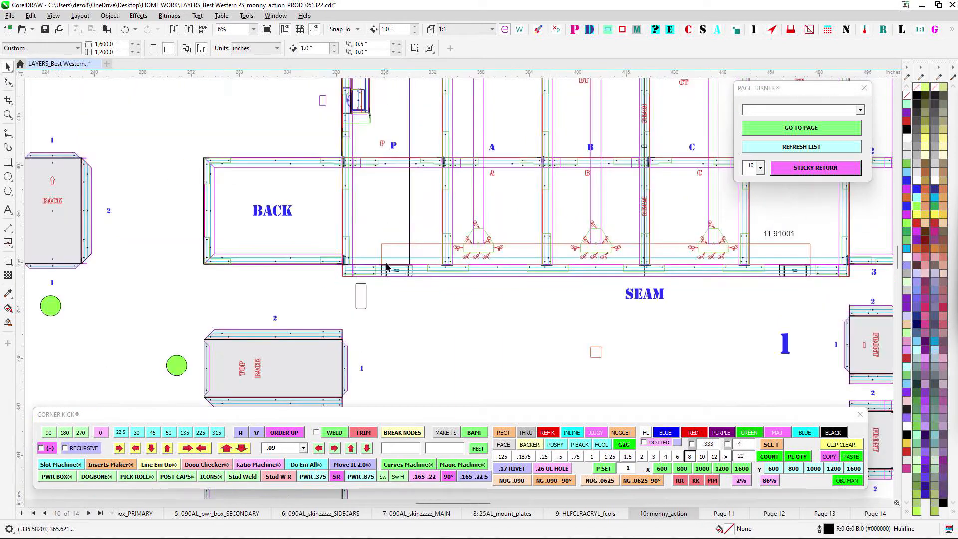
pyautogui.scroll(-2, 383, 265)
pyautogui.moveTo(382, 239); pyautogui.dragTo(347, 317)
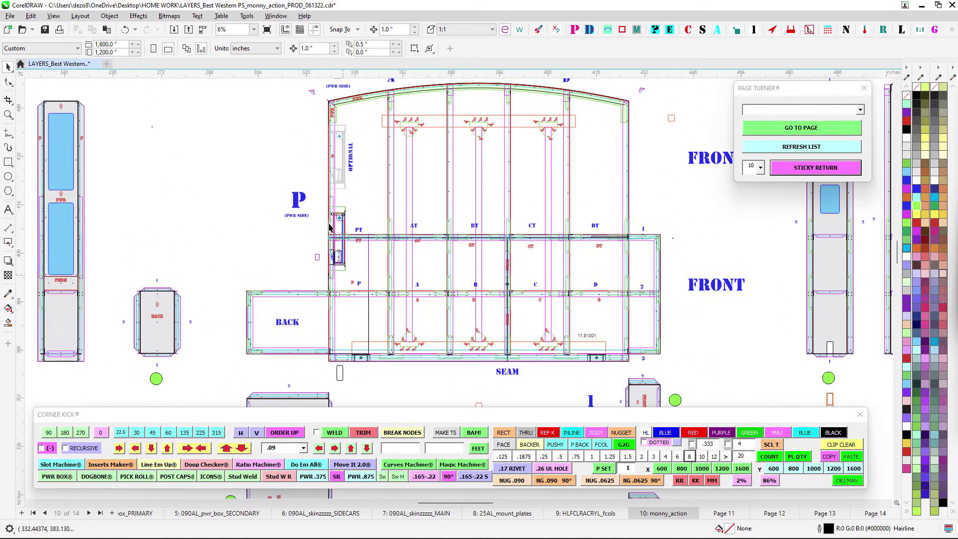
pyautogui.moveTo(698, 215); pyautogui.dragTo(580, 225)
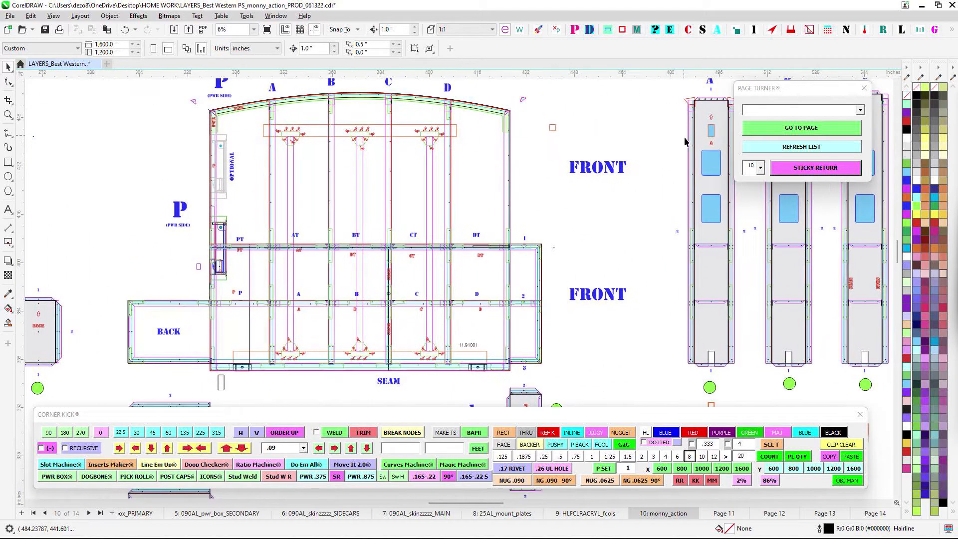
pyautogui.moveTo(652, 331); pyautogui.dragTo(644, 207)
# - Compare the lower rail's FRONT and BACK ends with the adjoining end sections, and check rail 1 beside bay DT
pyautogui.scroll(1, 494, 208)
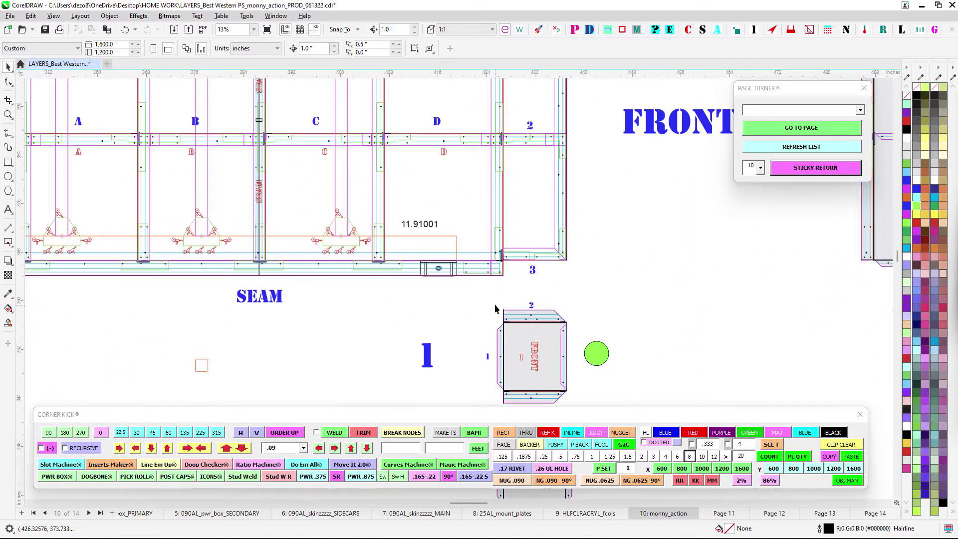
pyautogui.moveTo(417, 278); pyautogui.dragTo(627, 285)
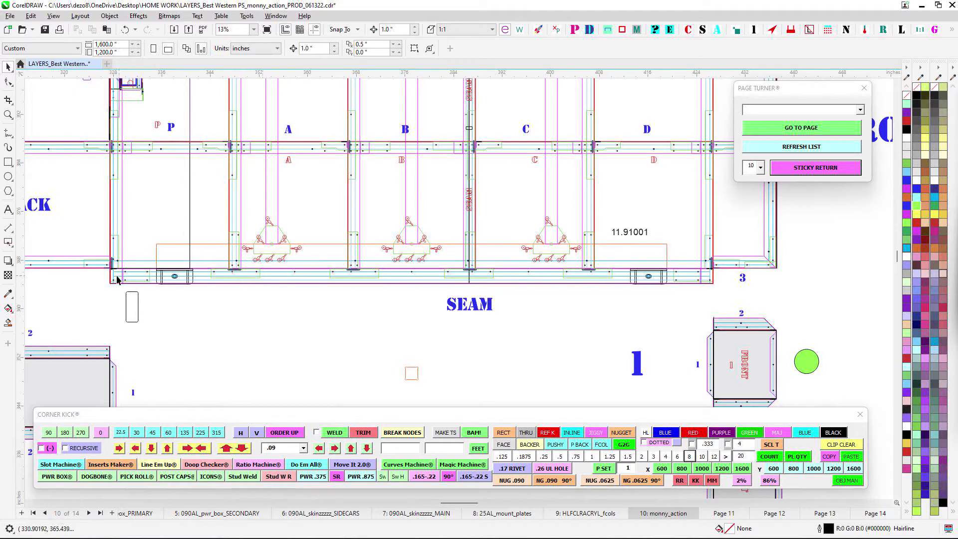
pyautogui.moveTo(372, 295); pyautogui.dragTo(175, 295)
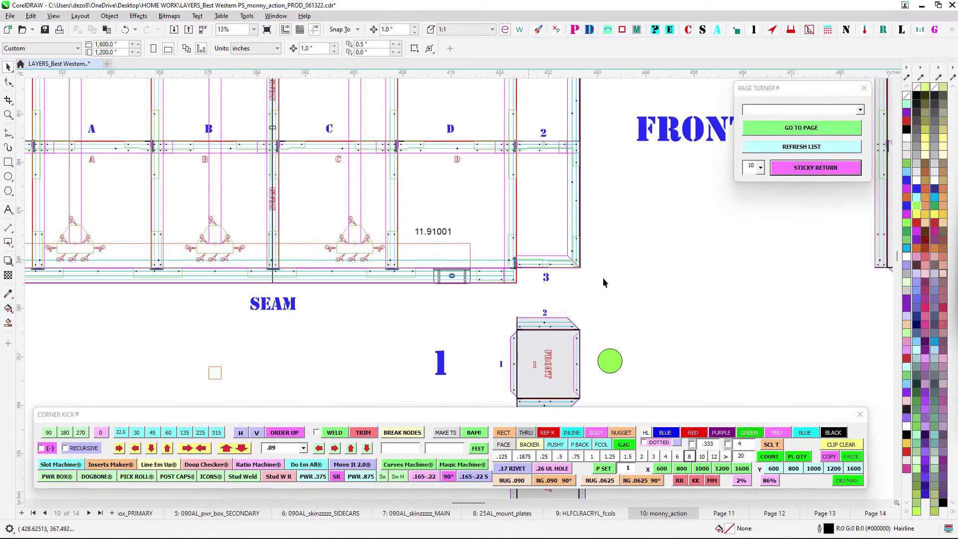
pyautogui.scroll(1, 585, 274)
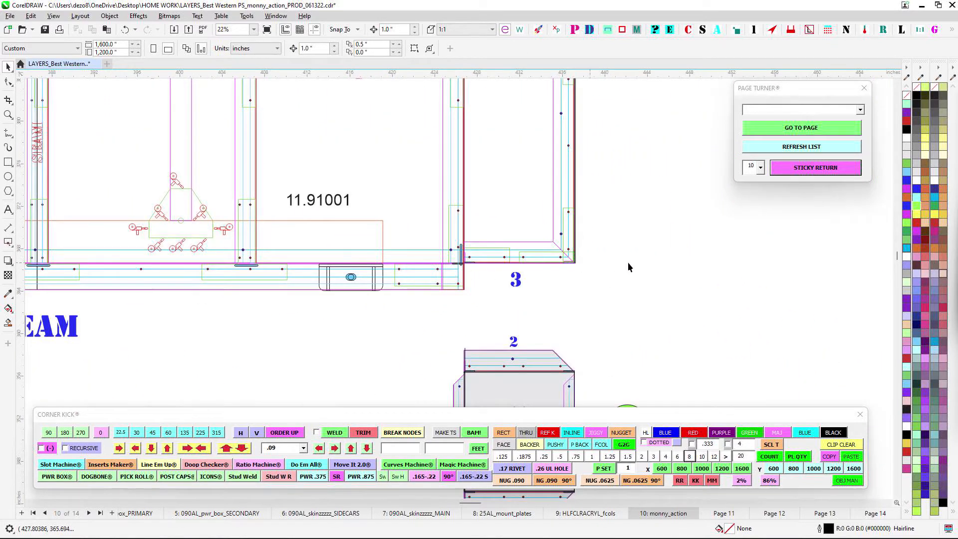
pyautogui.scroll(-2, 648, 267)
pyautogui.moveTo(502, 236); pyautogui.dragTo(680, 243)
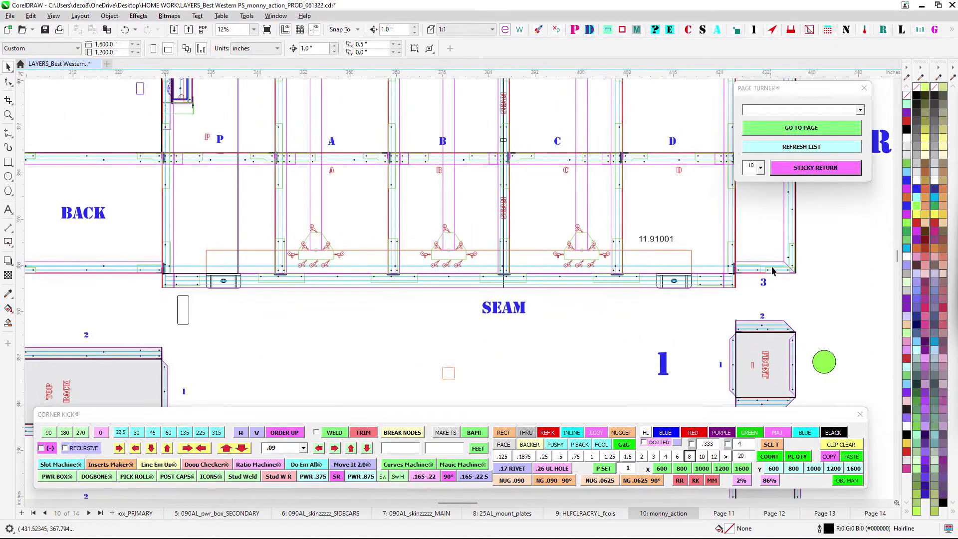
pyautogui.moveTo(318, 275); pyautogui.dragTo(598, 267)
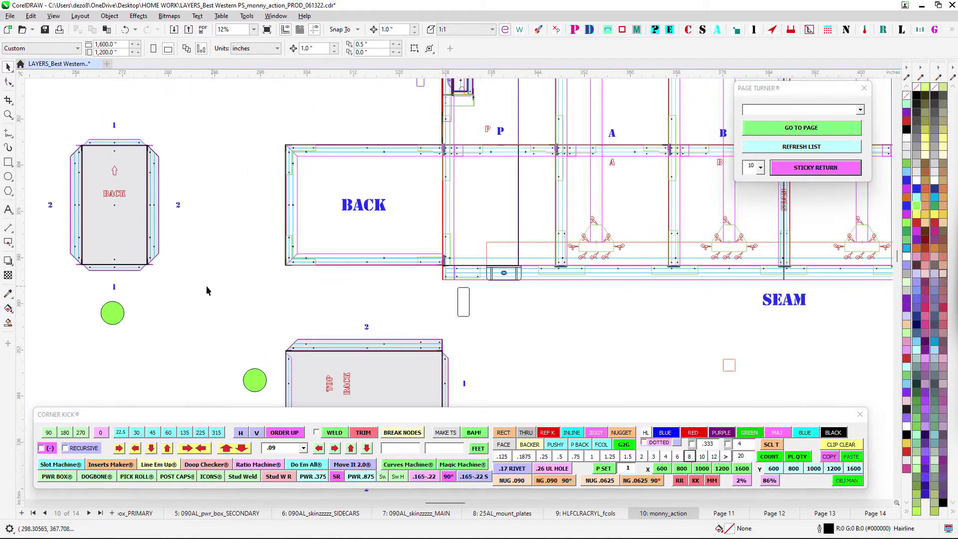
pyautogui.scroll(-4, 425, 273)
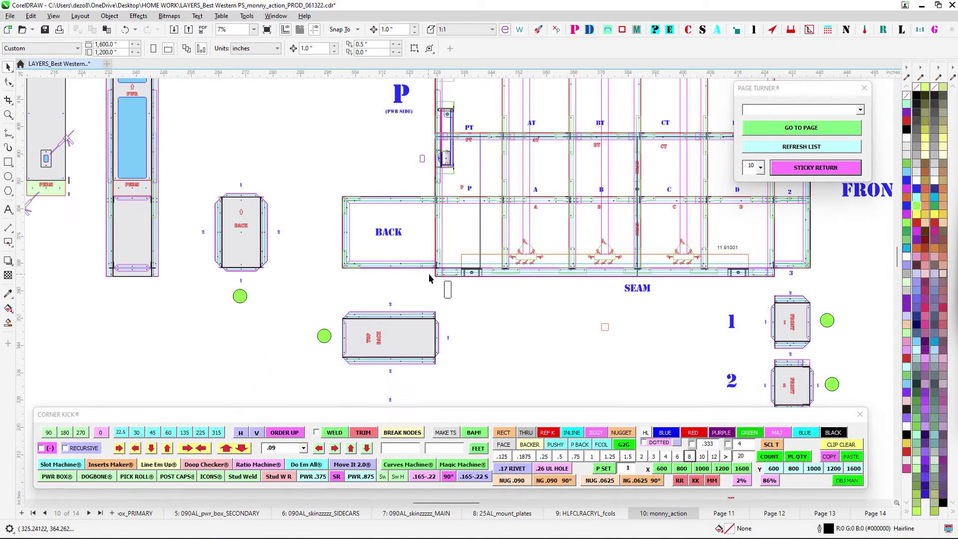
pyautogui.moveTo(440, 368)
pyautogui.mouseDown()
pyautogui.moveTo(443, 342)
pyautogui.moveTo(456, 368)
pyautogui.mouseUp()
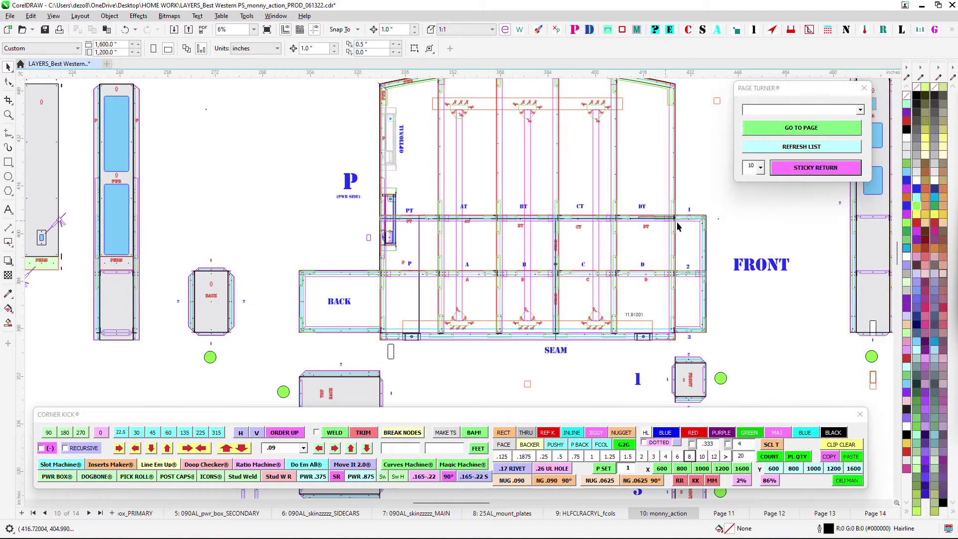
pyautogui.scroll(3, 652, 239)
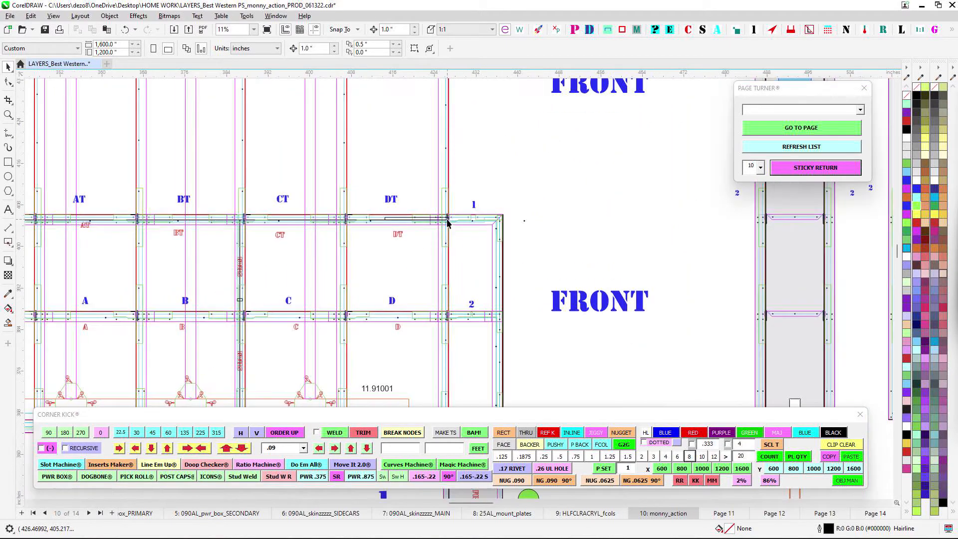
# - Review the frame from the FRONT end to the BACK section, and examine the power unit beside column P
pyautogui.scroll(-3, 597, 199)
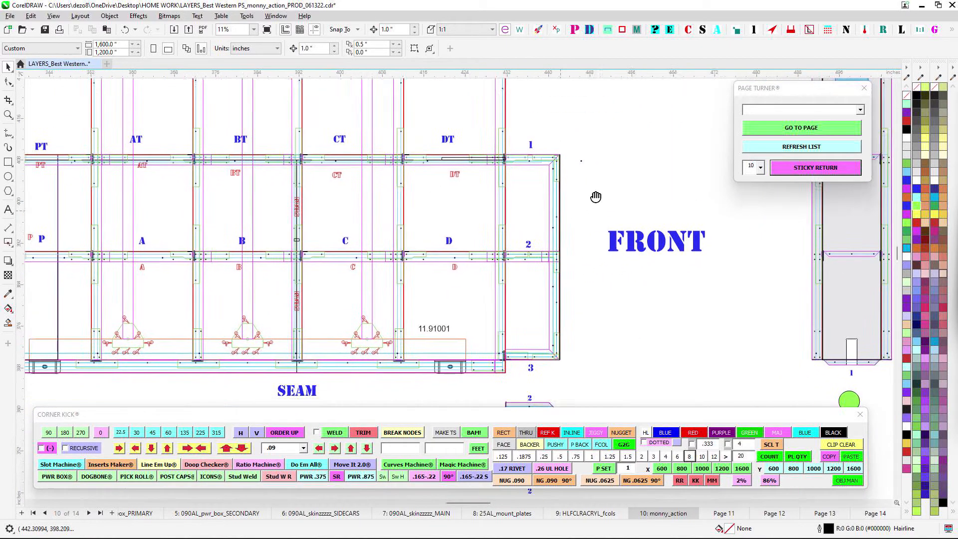
pyautogui.scroll(-3, 606, 191)
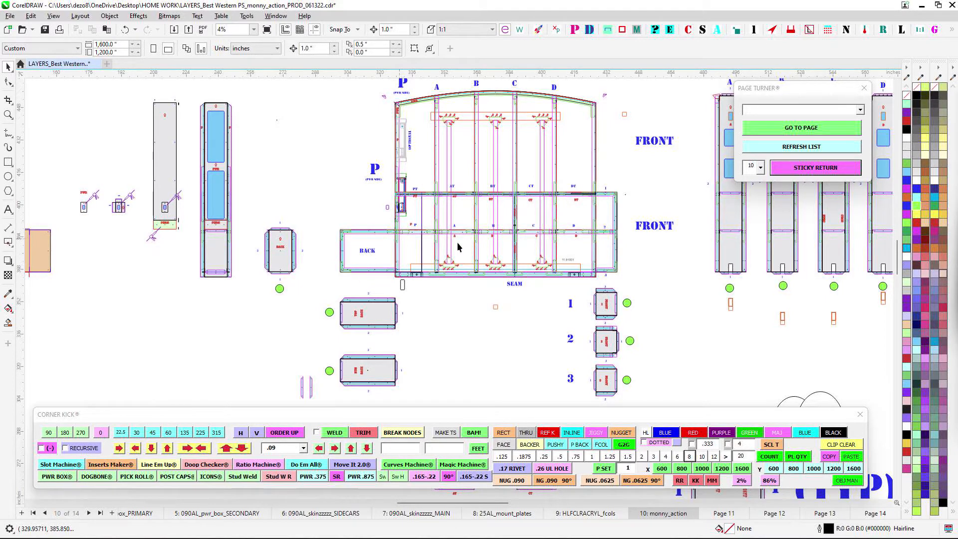
pyautogui.scroll(1, 379, 160)
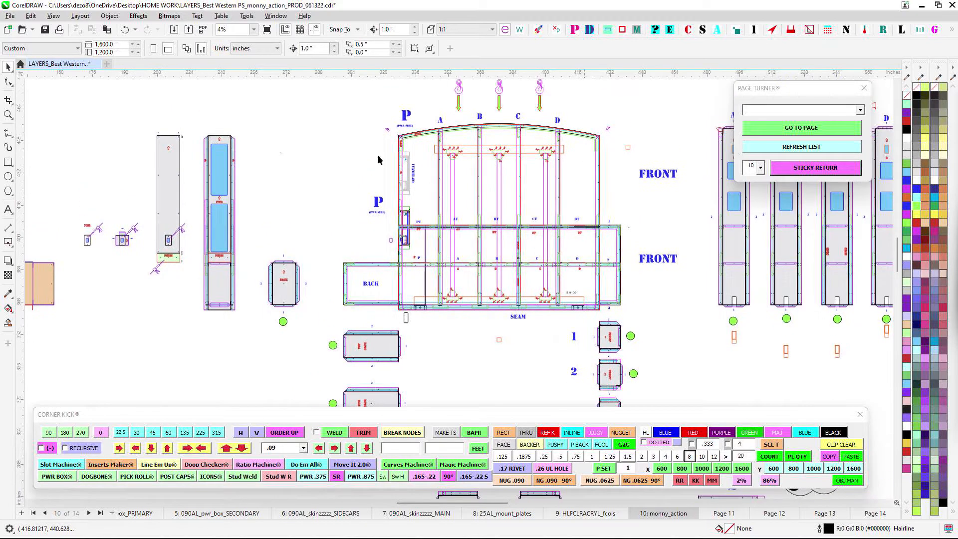
pyautogui.scroll(1, 400, 213)
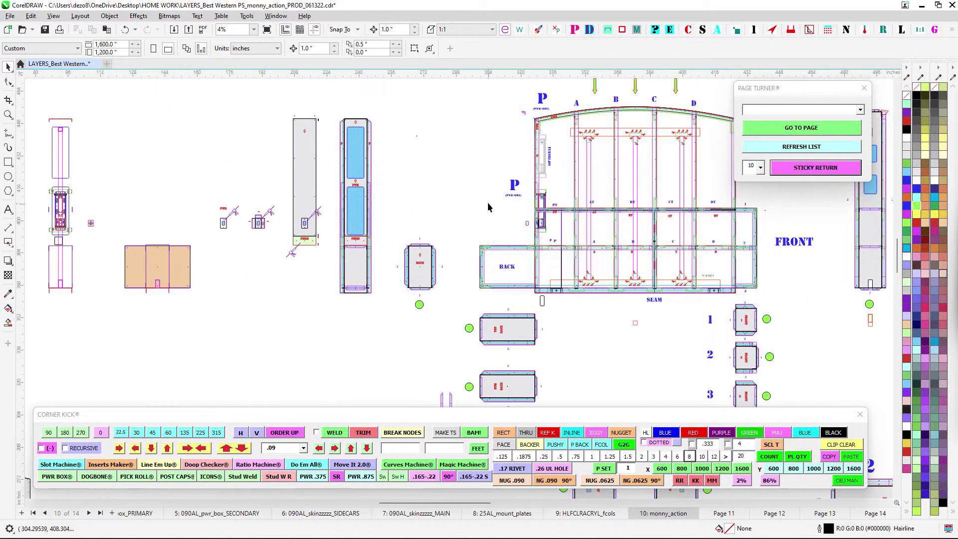
pyautogui.scroll(1, 400, 212)
pyautogui.scroll(1, 541, 200)
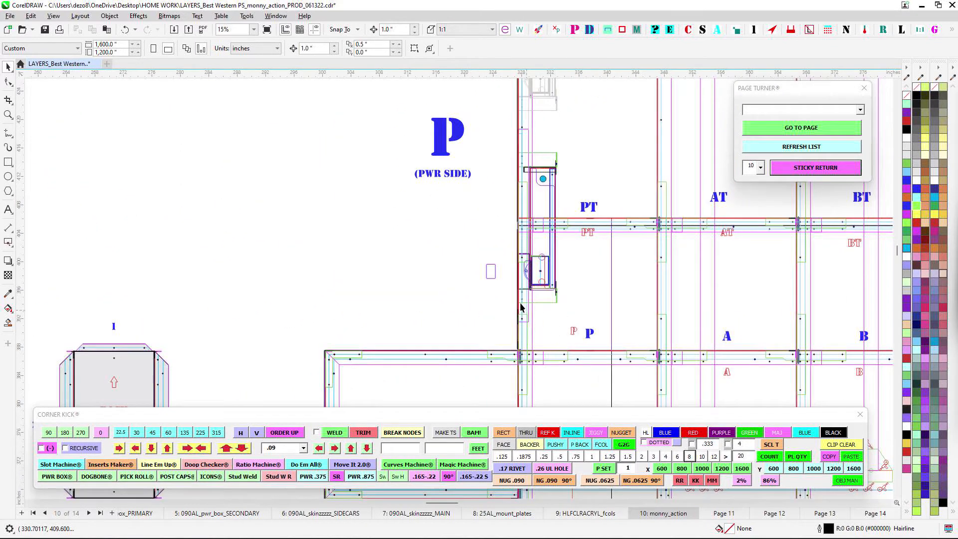
pyautogui.scroll(1, 523, 301)
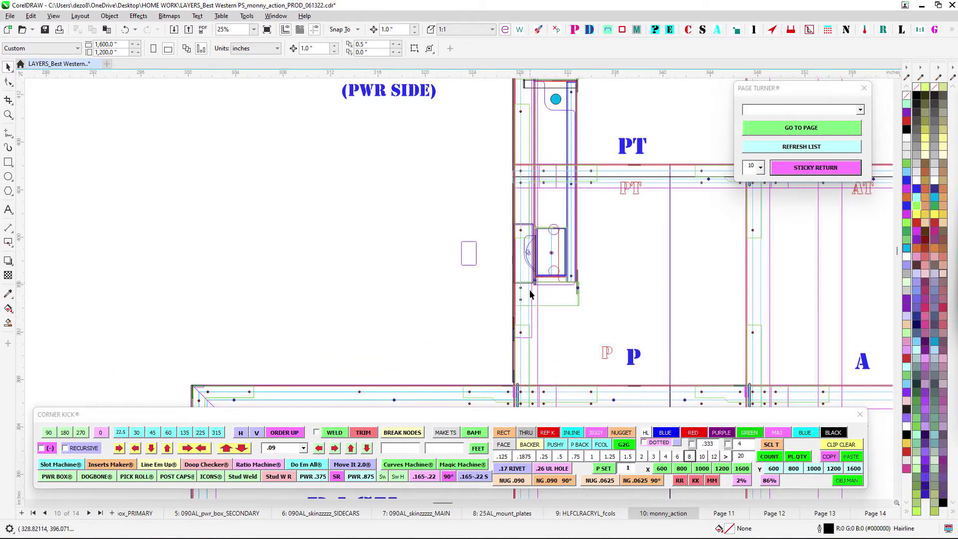
pyautogui.scroll(2, 533, 169)
pyautogui.scroll(-1, 587, 180)
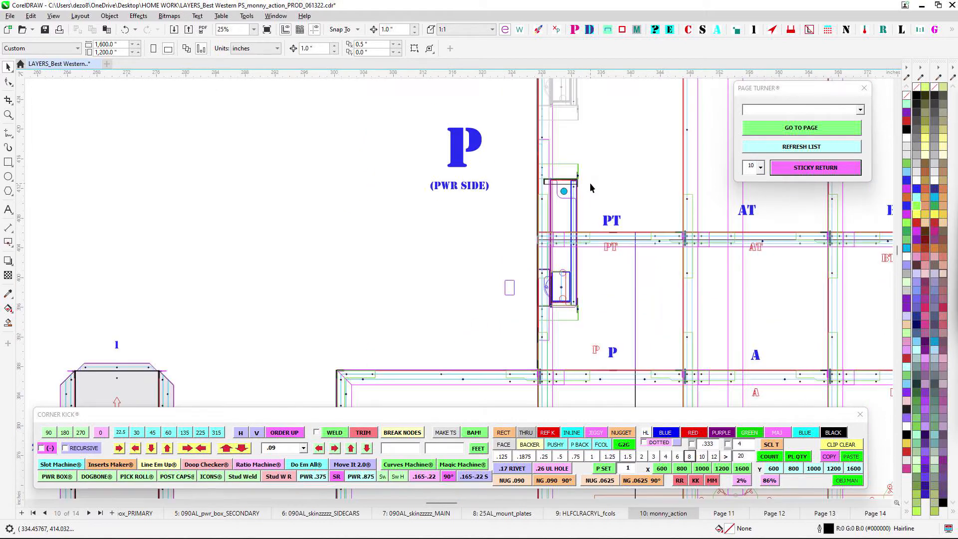
# - Inspect the OPTIONAL unit above the power unit on column P and the adjoining arched top rail with its brackets
pyautogui.moveTo(507, 156); pyautogui.dragTo(492, 260)
pyautogui.moveTo(514, 182); pyautogui.dragTo(476, 238)
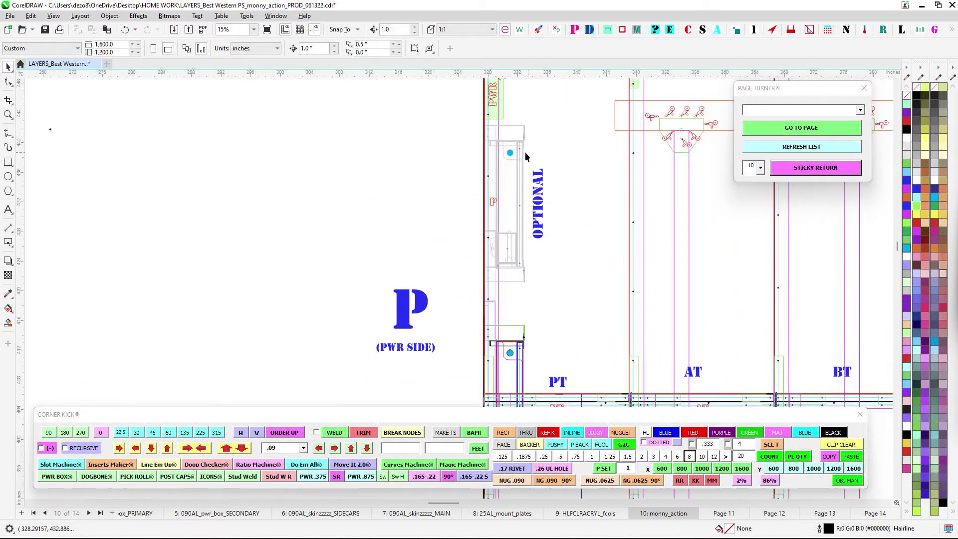
pyautogui.scroll(-1, 533, 133)
pyautogui.moveTo(534, 143); pyautogui.dragTo(357, 215)
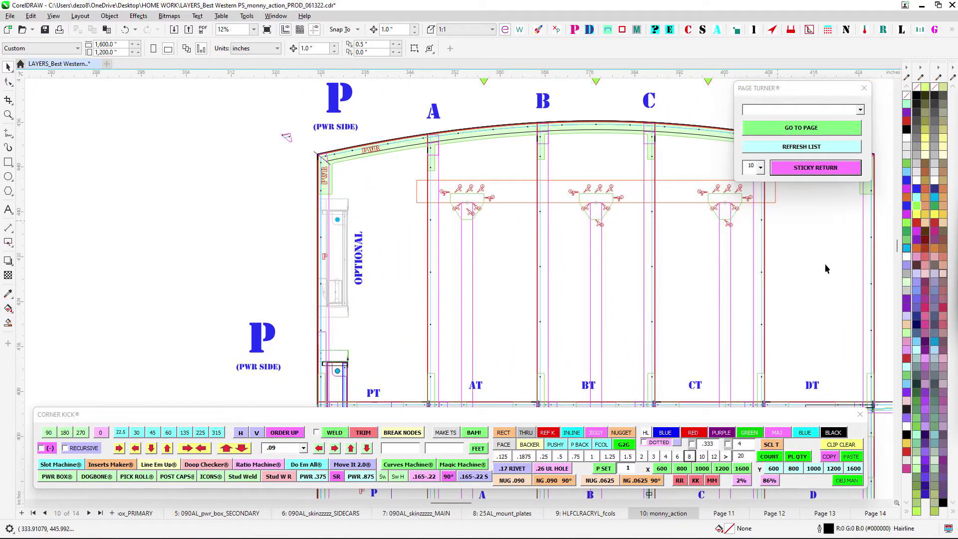
pyautogui.moveTo(663, 205); pyautogui.dragTo(780, 172)
pyautogui.scroll(1, 475, 178)
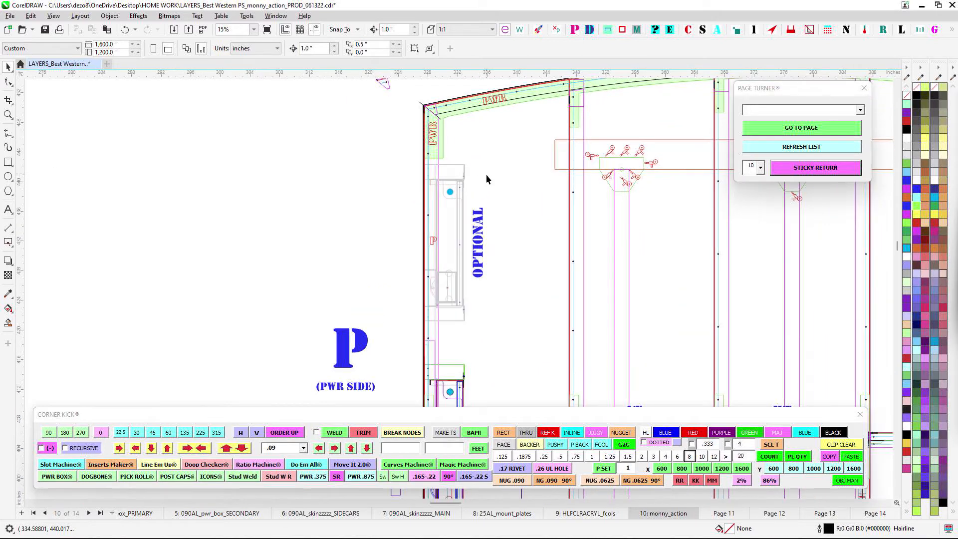
pyautogui.moveTo(486, 174); pyautogui.dragTo(487, 172)
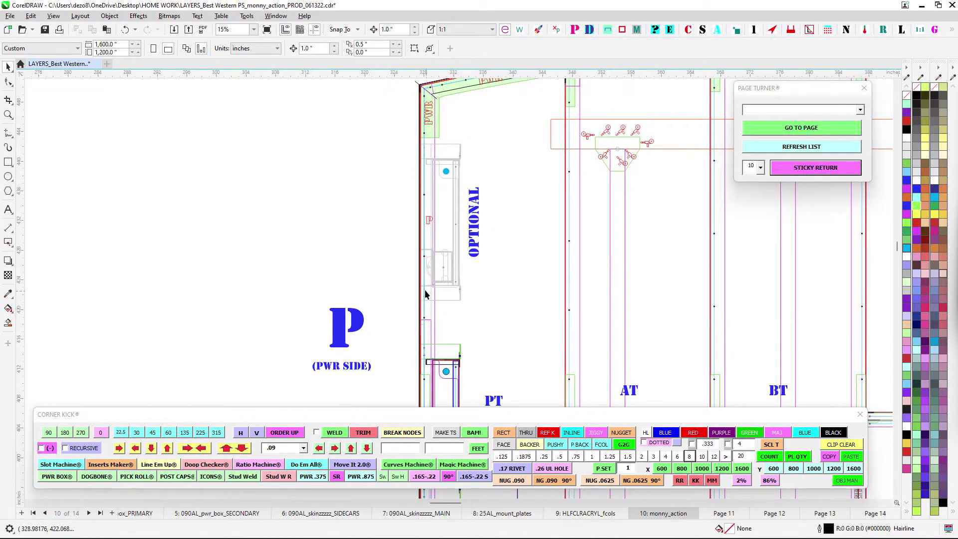
pyautogui.scroll(-1, 516, 237)
pyautogui.moveTo(532, 237); pyautogui.dragTo(701, 257)
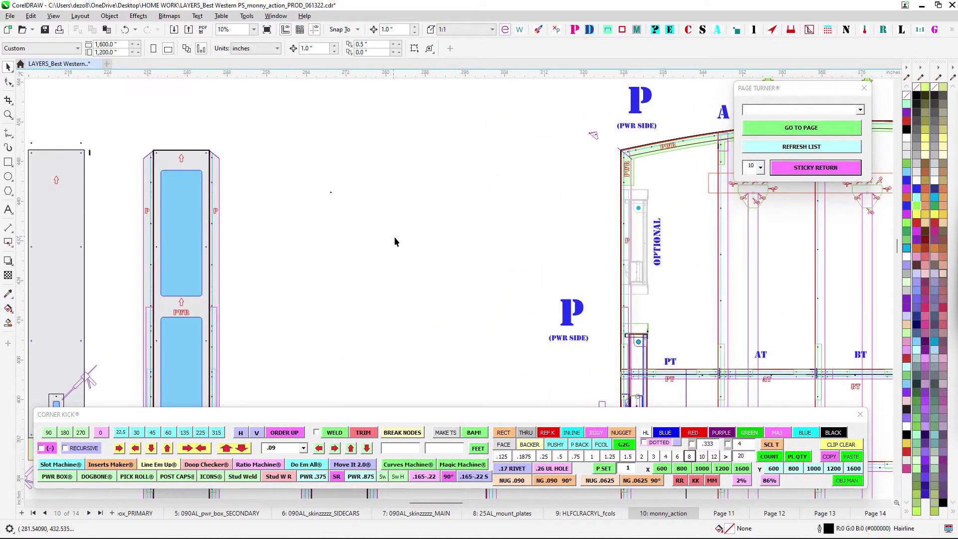
# - Compare the OPTIONAL unit's position on column P with the cutouts in the separate PWR column panel
pyautogui.scroll(-1, 405, 252)
pyautogui.moveTo(410, 260); pyautogui.dragTo(336, 259)
pyautogui.scroll(2, 474, 209)
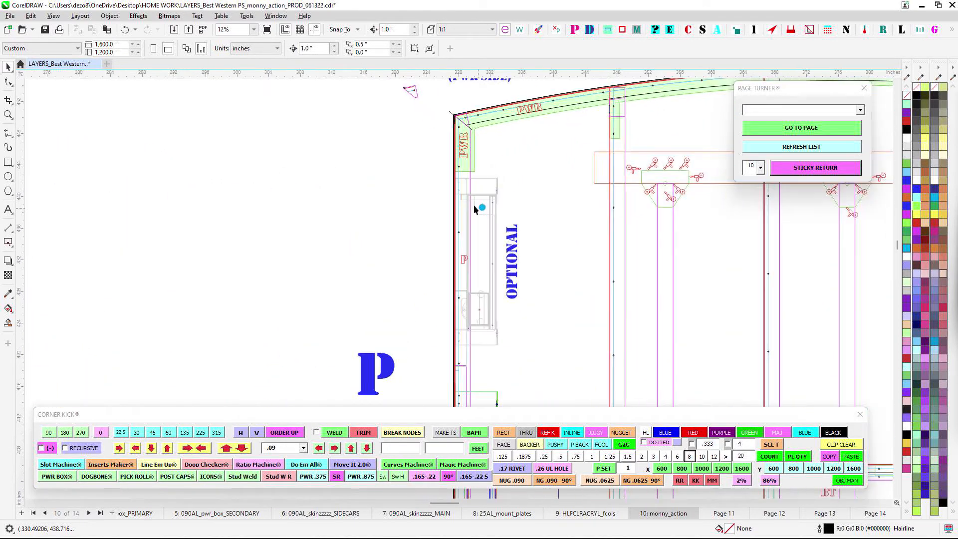
pyautogui.scroll(-1, 455, 205)
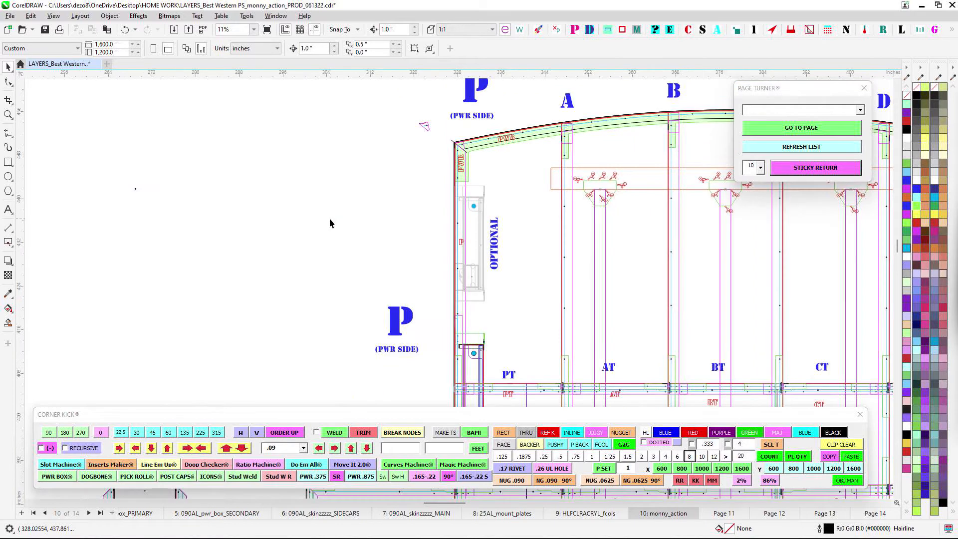
pyautogui.moveTo(329, 217); pyautogui.dragTo(441, 205)
pyautogui.moveTo(510, 223); pyautogui.dragTo(622, 203)
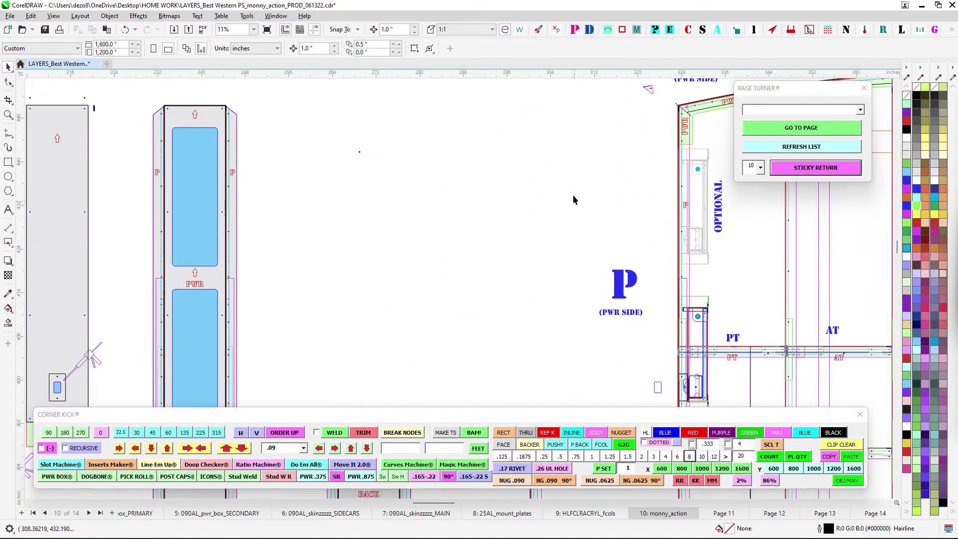
pyautogui.scroll(1, 695, 246)
pyautogui.scroll(-1, 730, 257)
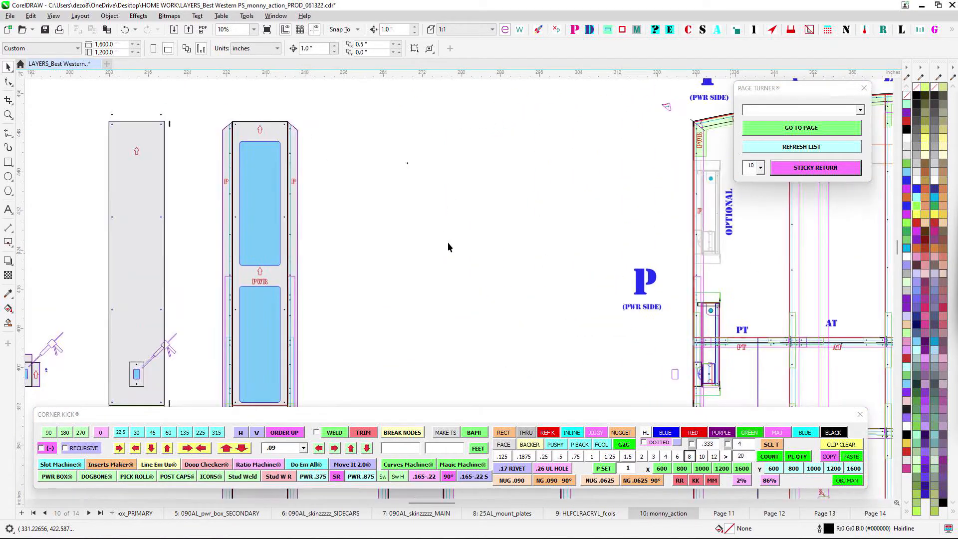
# - Examine the MK6 SOPMOD mounting layout, including the main unit's location and the optional second unit's notes and cutout
pyautogui.moveTo(447, 244); pyautogui.dragTo(648, 214)
pyautogui.scroll(-2, 648, 215)
pyautogui.moveTo(394, 222); pyautogui.dragTo(620, 204)
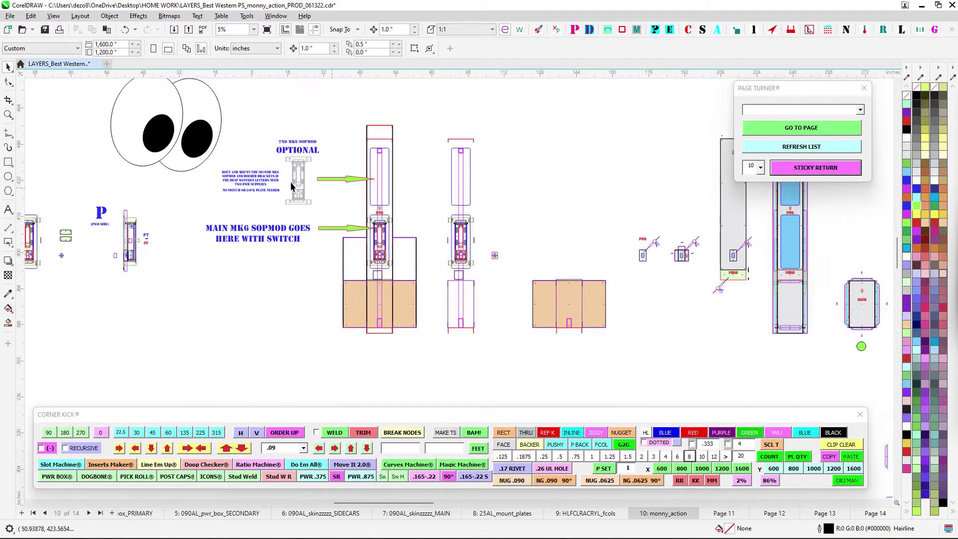
pyautogui.scroll(1, 291, 183)
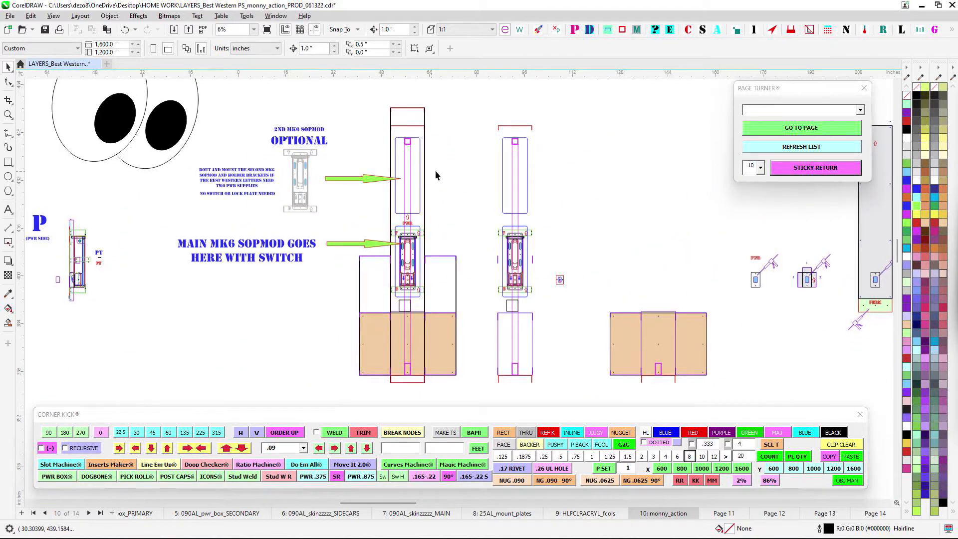
pyautogui.scroll(1, 402, 144)
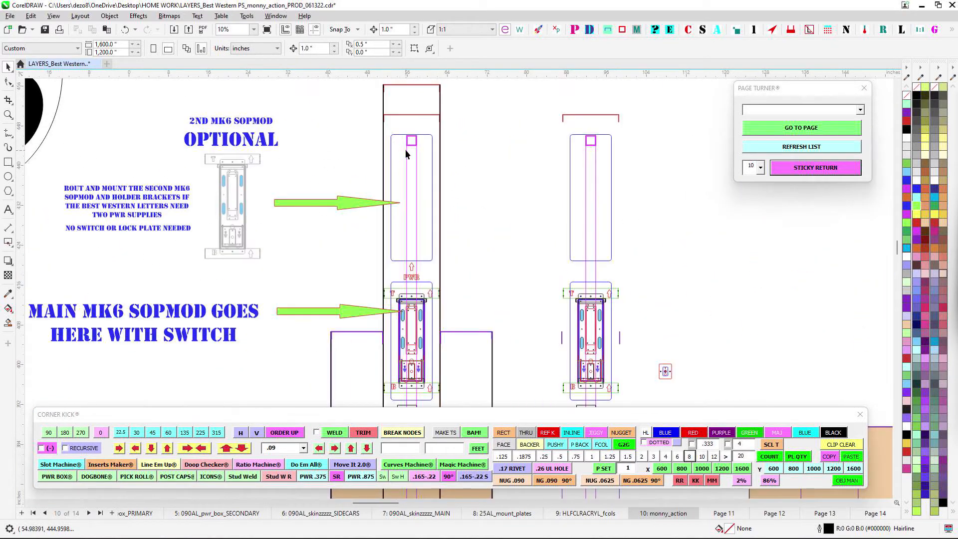
pyautogui.scroll(1, 397, 150)
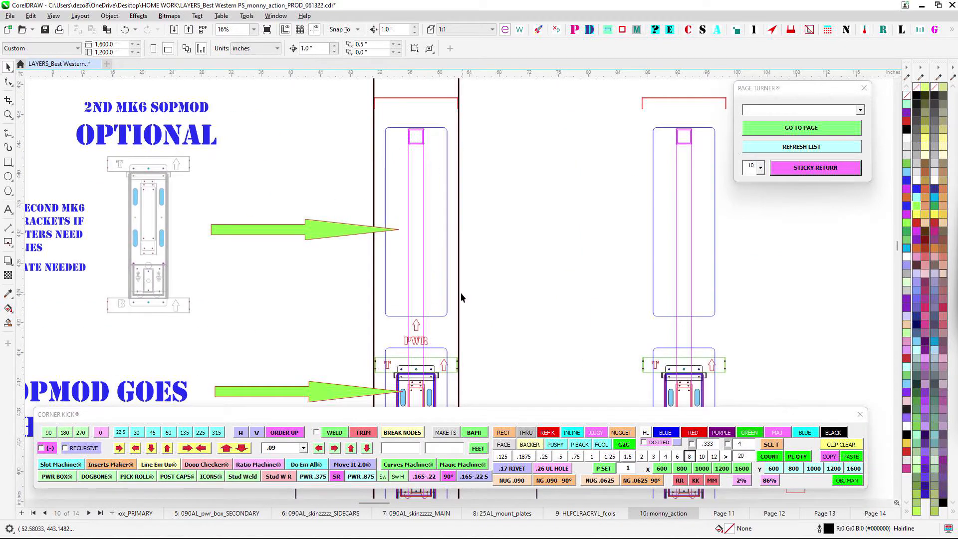
pyautogui.scroll(-1, 512, 268)
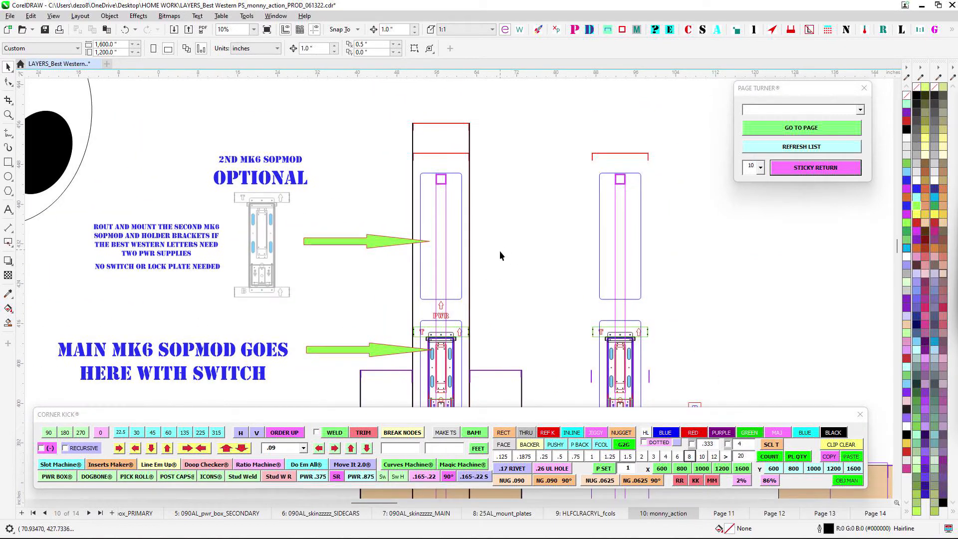
pyautogui.moveTo(296, 205); pyautogui.dragTo(195, 193)
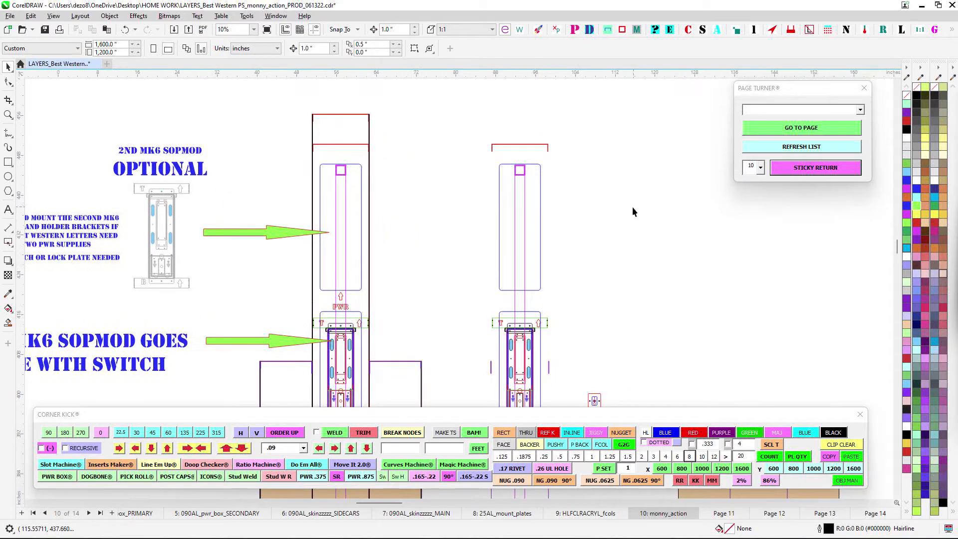
# - Return to the main frame and check the OPTIONAL unit on column P and the upper bracket row under the arch
pyautogui.moveTo(632, 206); pyautogui.dragTo(324, 184)
pyautogui.scroll(-1, 419, 192)
pyautogui.moveTo(459, 192); pyautogui.dragTo(132, 192)
pyautogui.moveTo(553, 212); pyautogui.dragTo(223, 202)
pyautogui.scroll(1, 314, 181)
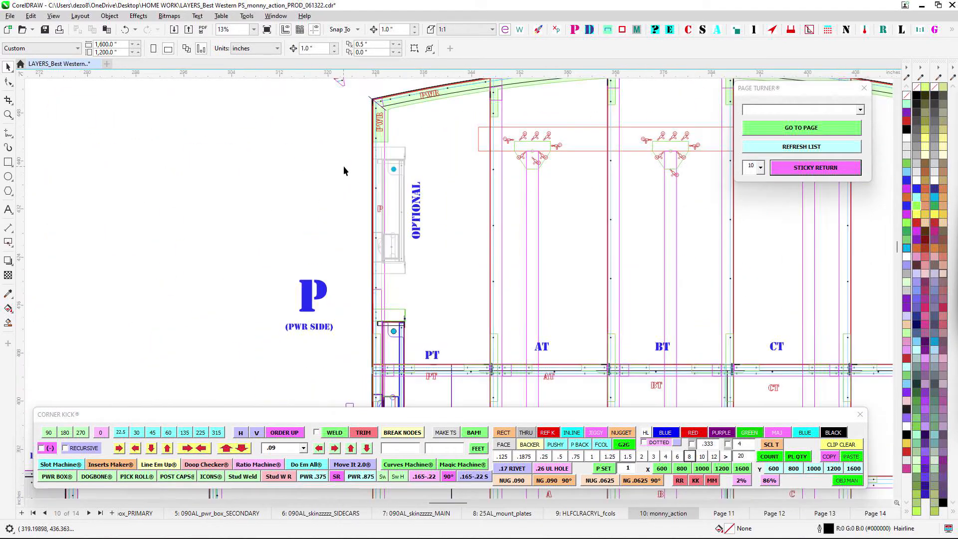
pyautogui.moveTo(439, 127); pyautogui.dragTo(314, 215)
pyautogui.scroll(-2, 314, 214)
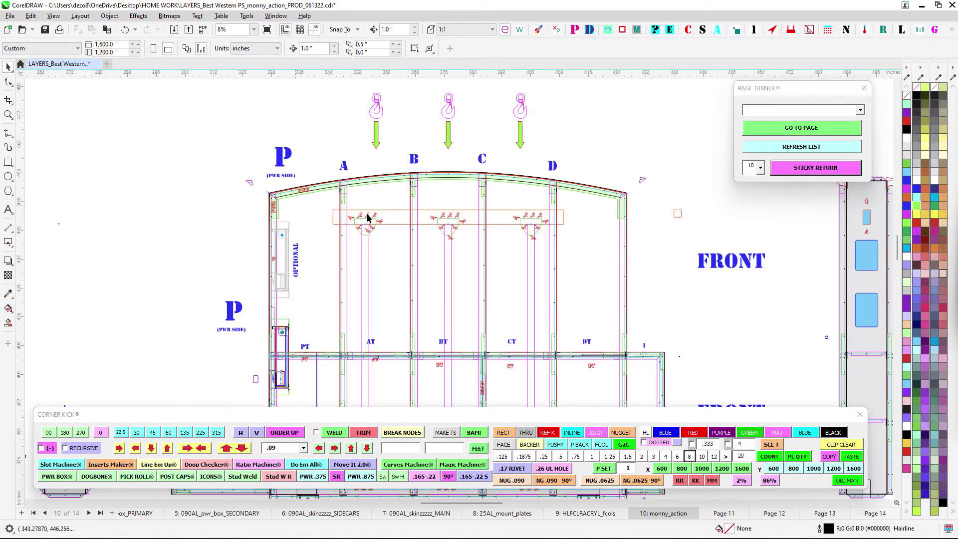
# - Examine the PWR panels laid out above the arch, including their window cutouts, notched edges and column marks
pyautogui.scroll(-1, 344, 278)
pyautogui.scroll(2, 344, 278)
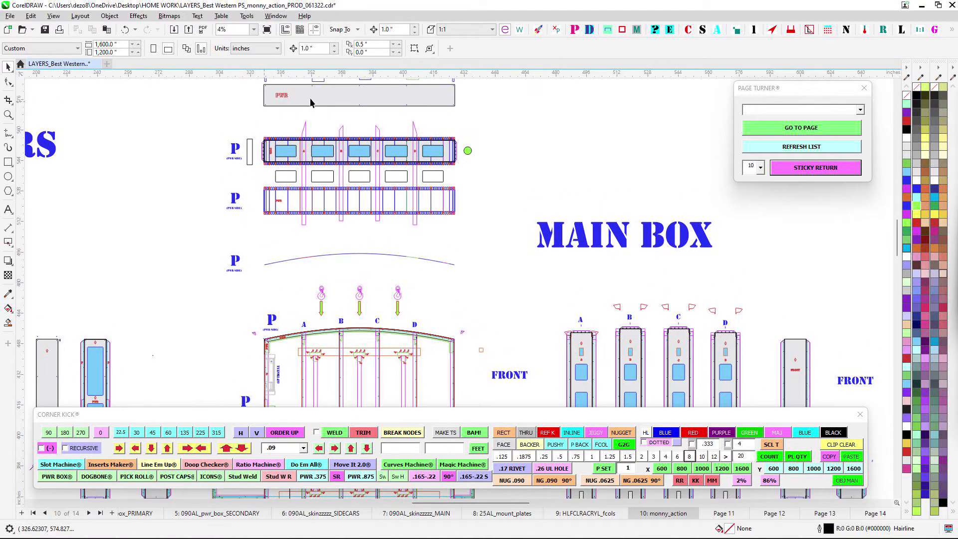
pyautogui.scroll(-3, 322, 207)
pyautogui.scroll(2, 322, 207)
pyautogui.scroll(3, 338, 137)
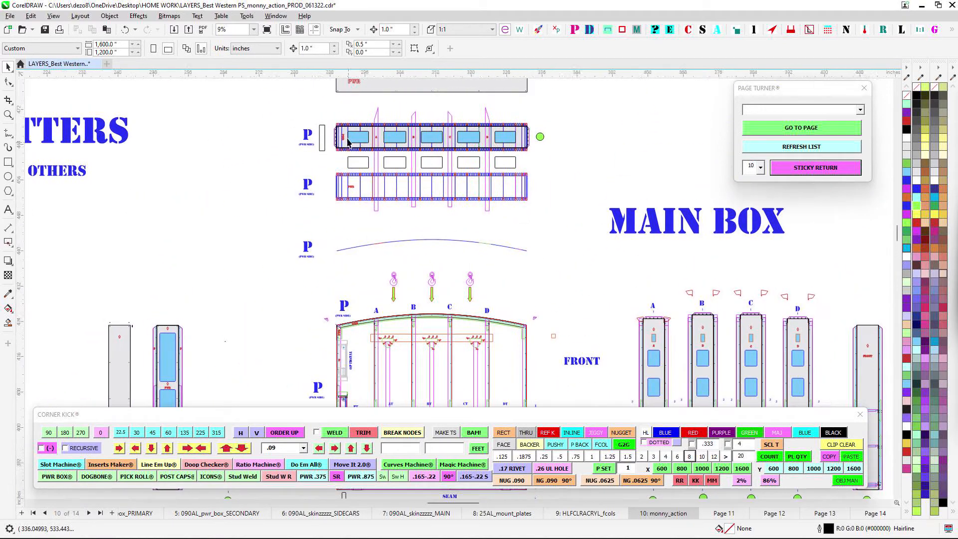
pyautogui.scroll(5, 338, 137)
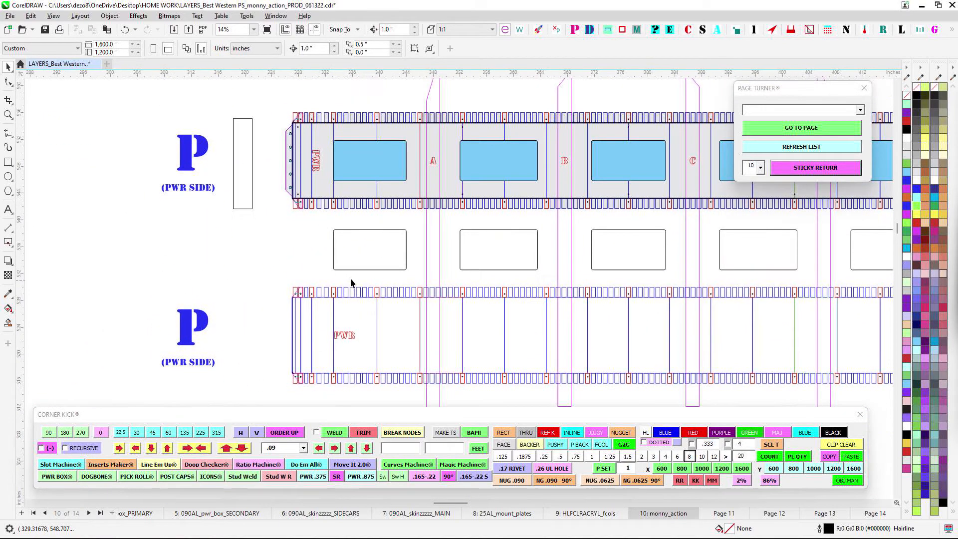
pyautogui.scroll(3, 353, 280)
pyautogui.scroll(-3, 379, 117)
# - Review the complete arched frame together with the MAIN BOX column panels and the power-side parts
pyautogui.scroll(-6, 444, 164)
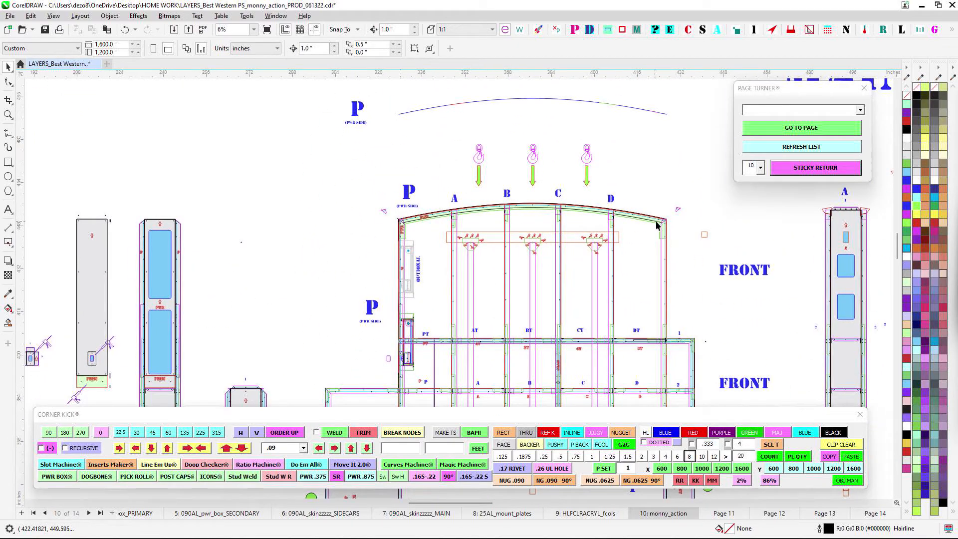
pyautogui.scroll(-2, 485, 220)
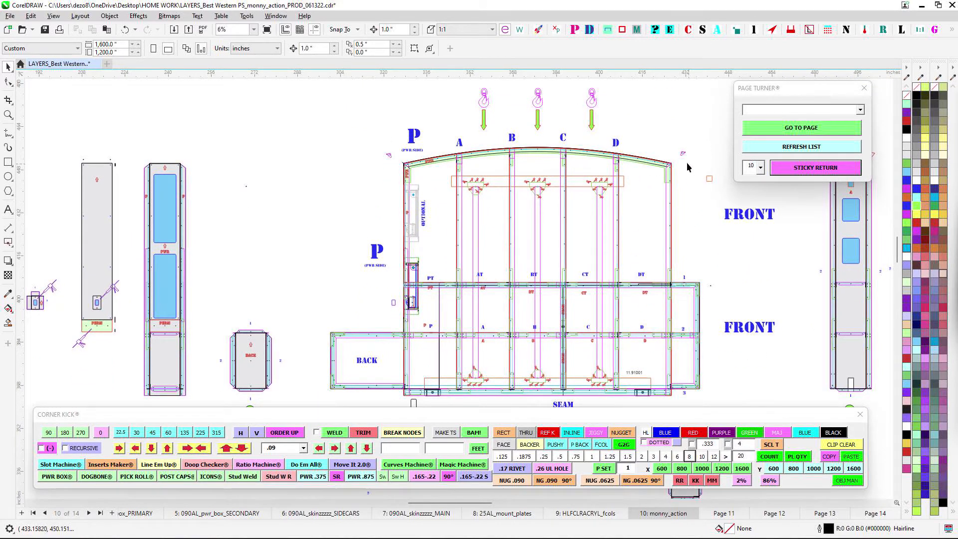
pyautogui.scroll(-2, 529, 207)
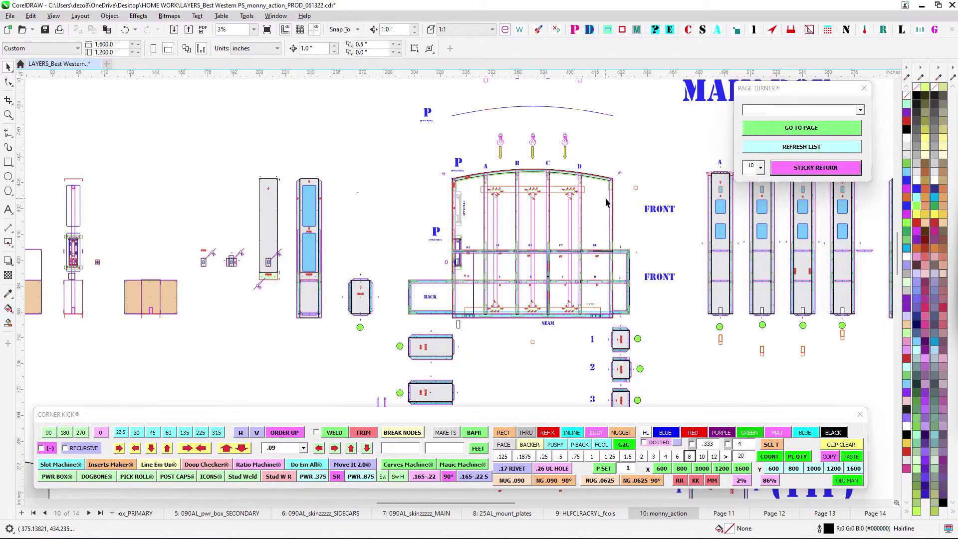
pyautogui.moveTo(701, 139); pyautogui.dragTo(480, 247)
pyautogui.moveTo(449, 162); pyautogui.dragTo(739, 241)
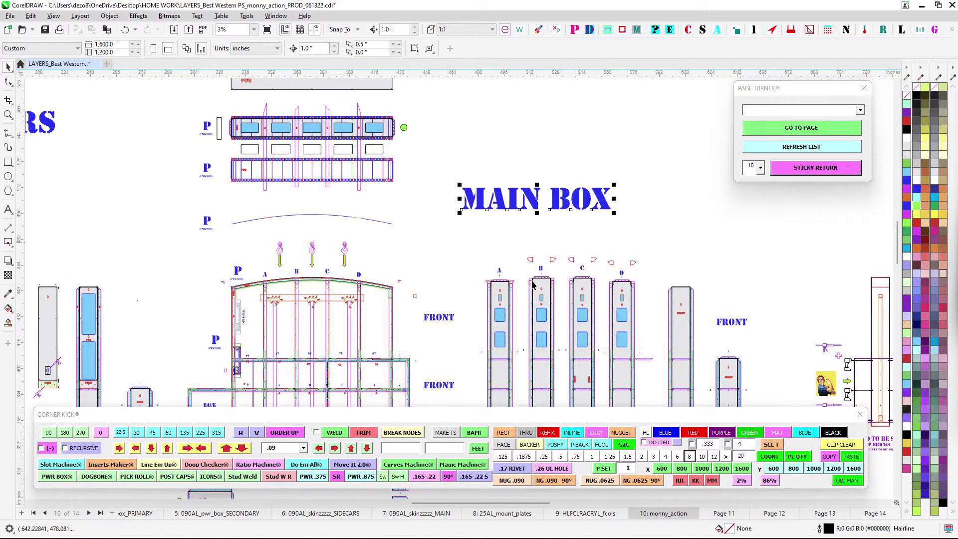
pyautogui.moveTo(392, 289); pyautogui.dragTo(747, 133)
pyautogui.moveTo(424, 251); pyautogui.dragTo(771, 236)
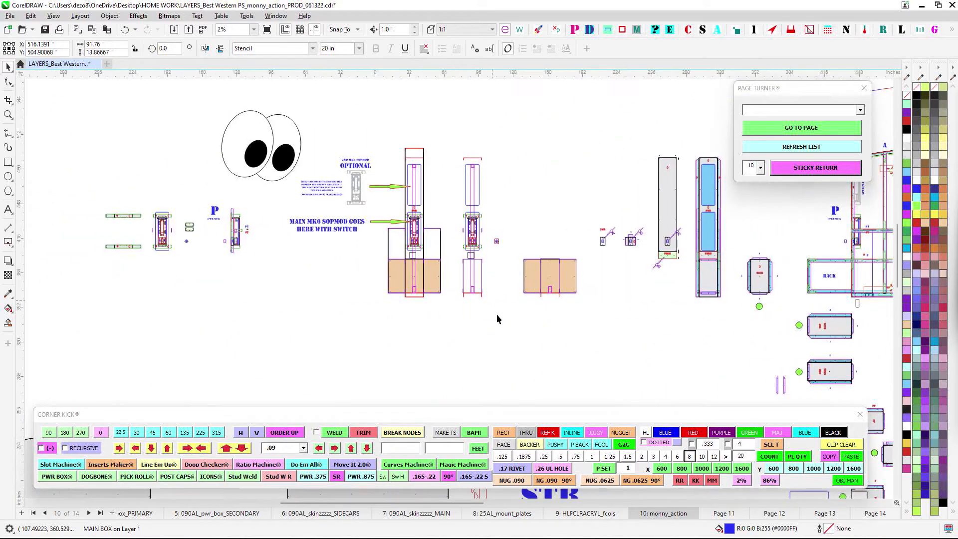
# - Examine the grey PRT skin panels, including the arched upper panel, the lower panels and the adjoining end pieces
pyautogui.moveTo(497, 316); pyautogui.dragTo(575, 226)
pyautogui.scroll(-1, 577, 226)
pyautogui.moveTo(554, 298); pyautogui.dragTo(629, 223)
pyautogui.scroll(2, 419, 271)
pyautogui.moveTo(418, 273); pyautogui.dragTo(507, 231)
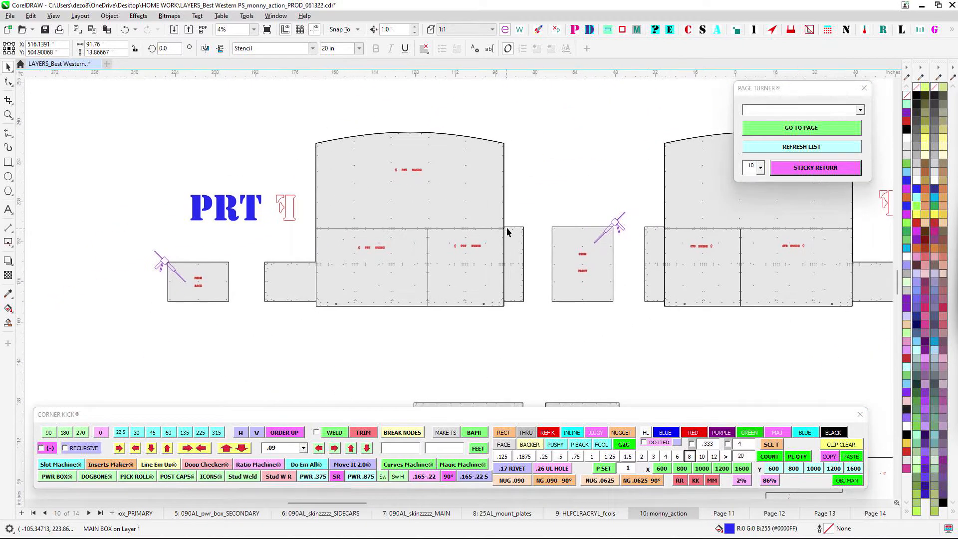
pyautogui.scroll(2, 529, 230)
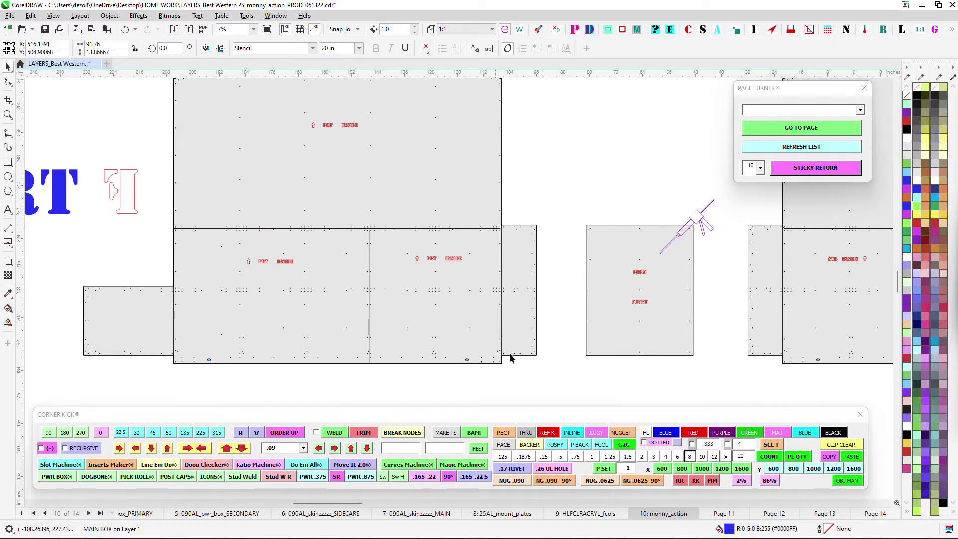
pyautogui.moveTo(548, 264); pyautogui.dragTo(571, 346)
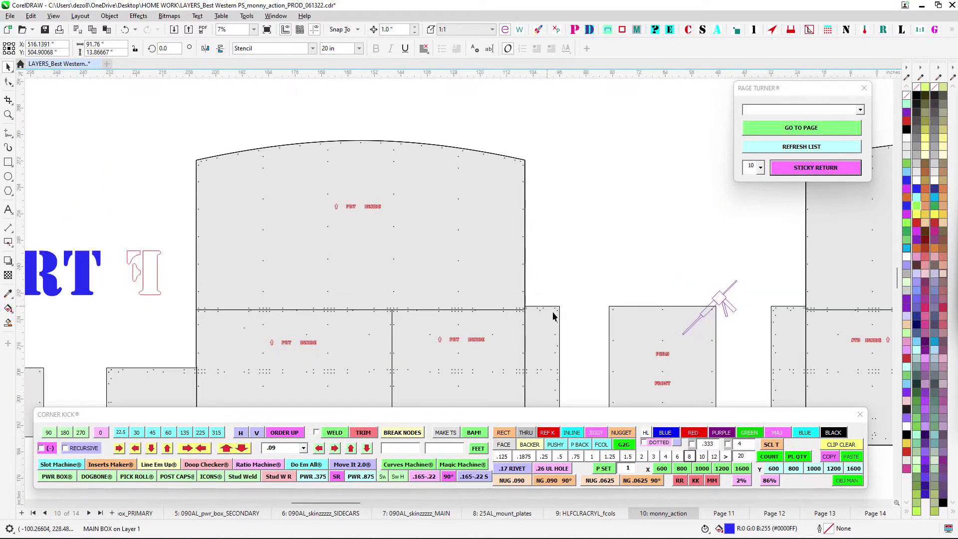
# - Compare the PRT and STB skin sets, including their arched upper panels, lower panels and the separate PERM front and back pieces
pyautogui.moveTo(553, 311); pyautogui.dragTo(535, 204)
pyautogui.moveTo(391, 349); pyautogui.dragTo(611, 325)
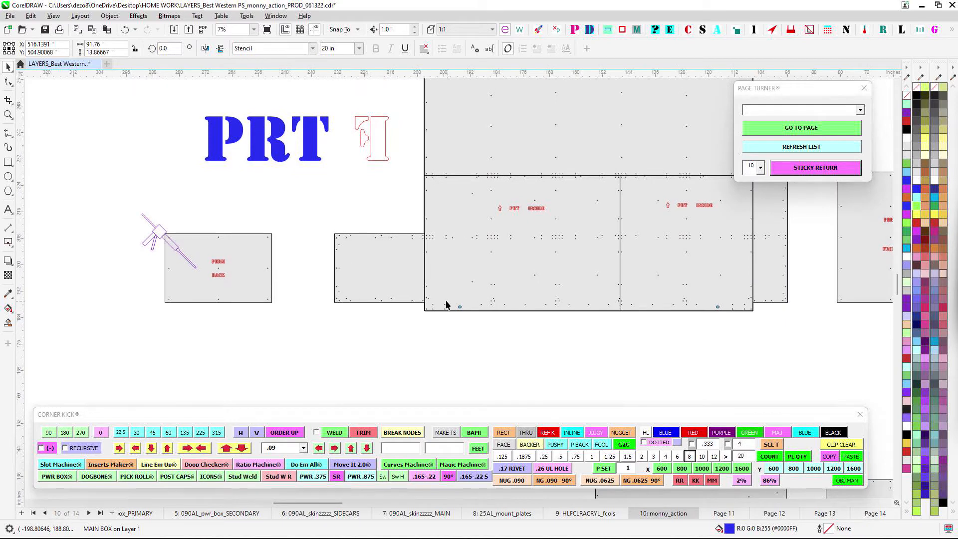
pyautogui.moveTo(448, 229); pyautogui.dragTo(403, 360)
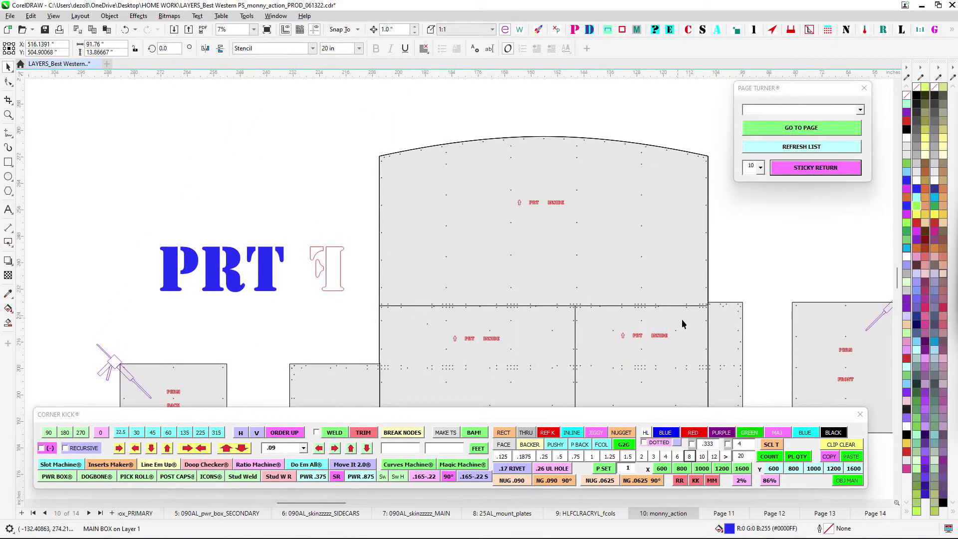
pyautogui.scroll(-1, 391, 258)
pyautogui.moveTo(575, 220); pyautogui.dragTo(286, 165)
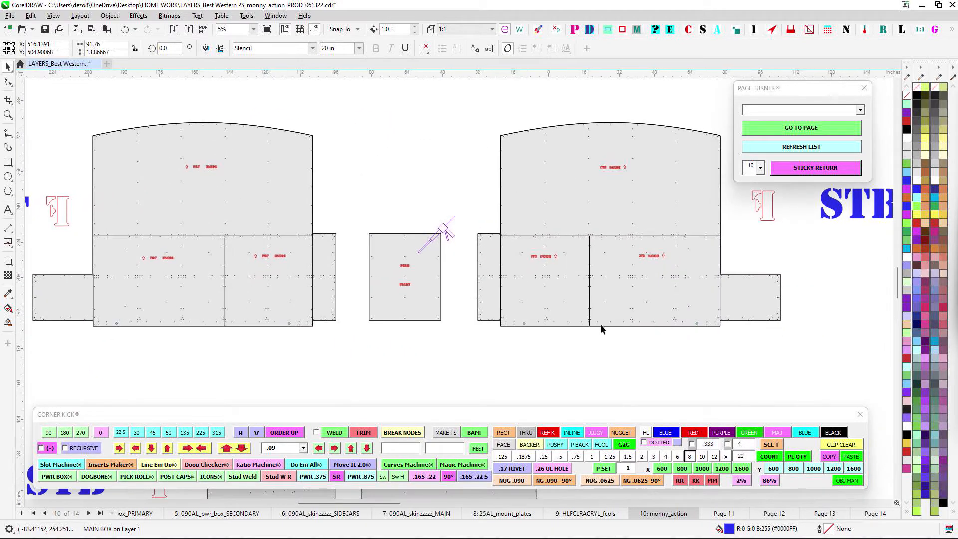
pyautogui.scroll(-1, 530, 248)
pyautogui.scroll(-1, 437, 278)
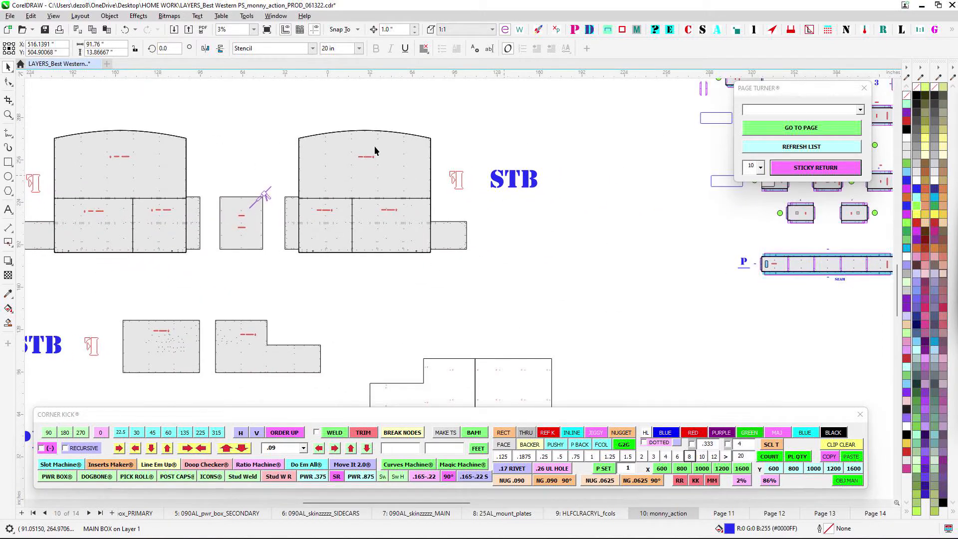
# - Survey the SIDE CARS layout, comparing the arrangement of the PRT and STB frames with their surrounding parts
pyautogui.scroll(-1, 646, 237)
pyautogui.moveTo(531, 278); pyautogui.dragTo(577, 172)
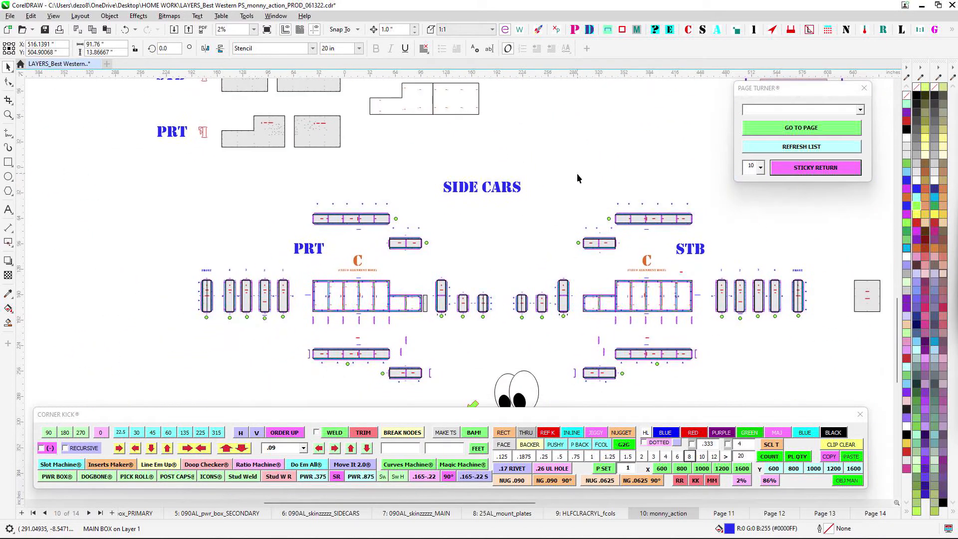
pyautogui.scroll(1, 335, 232)
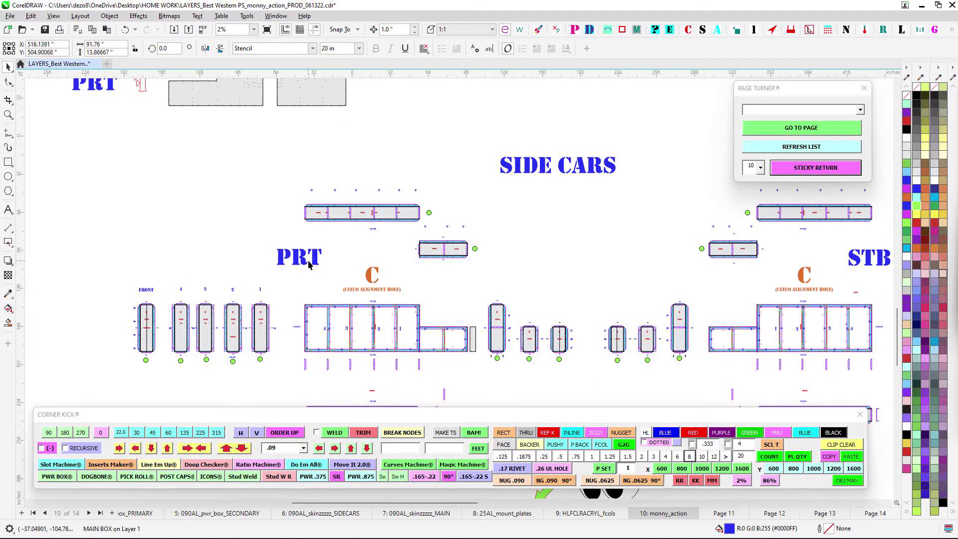
pyautogui.moveTo(480, 216); pyautogui.dragTo(163, 201)
pyautogui.moveTo(476, 258); pyautogui.dragTo(557, 242)
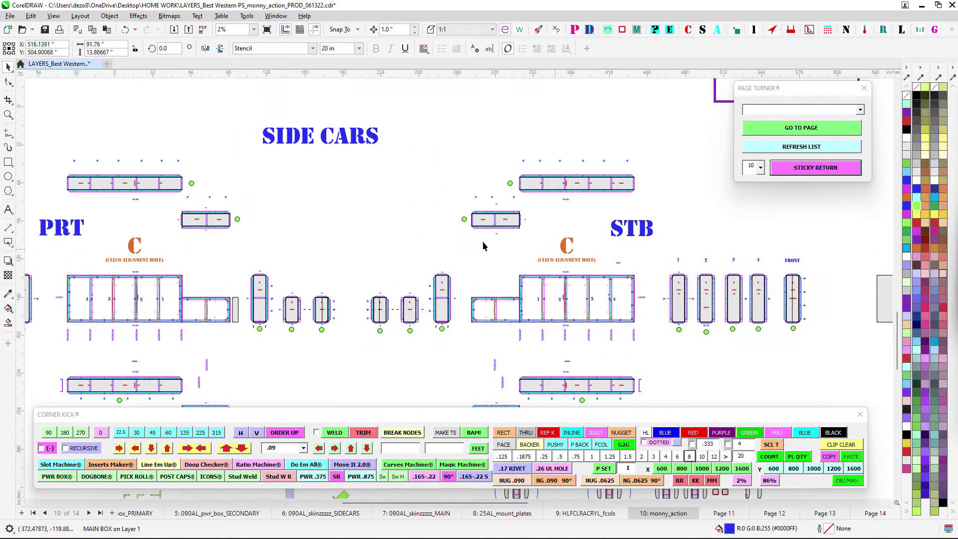
pyautogui.moveTo(442, 233); pyautogui.dragTo(491, 222)
pyautogui.scroll(-1, 491, 221)
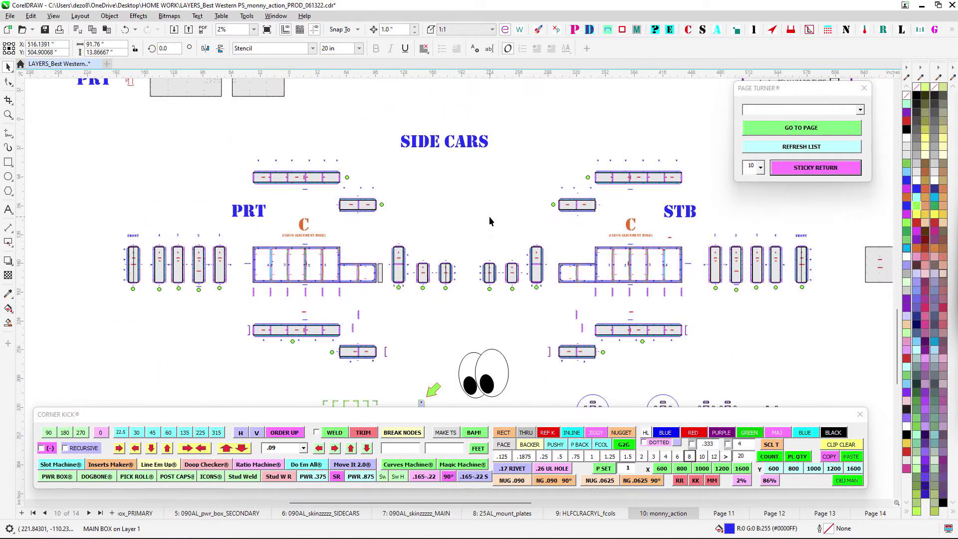
# - Return to the main box frame and inspect its lower section between the BACK and FRONT ends, plus the numbered front parts
pyautogui.moveTo(513, 180); pyautogui.dragTo(511, 233)
pyautogui.moveTo(556, 169); pyautogui.dragTo(444, 273)
pyautogui.moveTo(570, 222); pyautogui.dragTo(568, 302)
pyautogui.moveTo(576, 206); pyautogui.dragTo(551, 247)
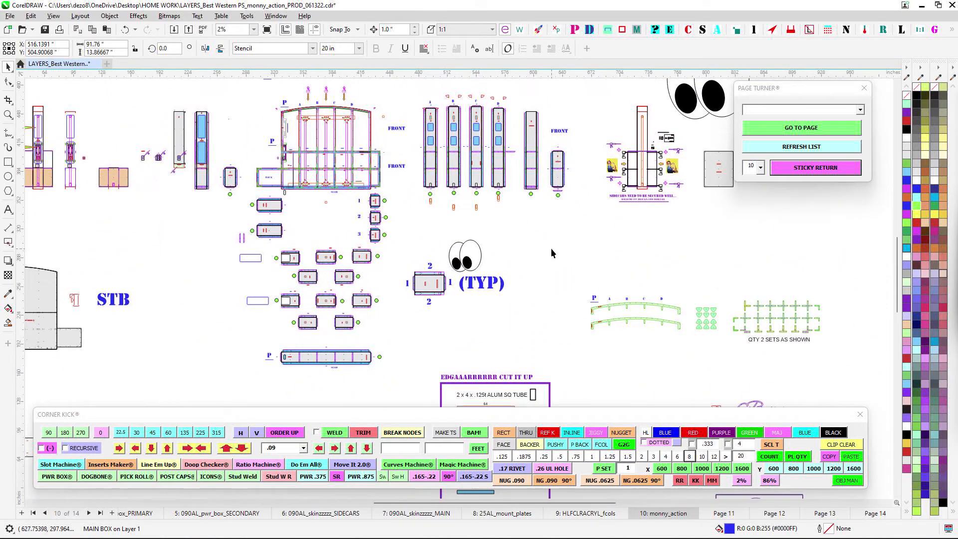
pyautogui.moveTo(632, 235); pyautogui.dragTo(598, 246)
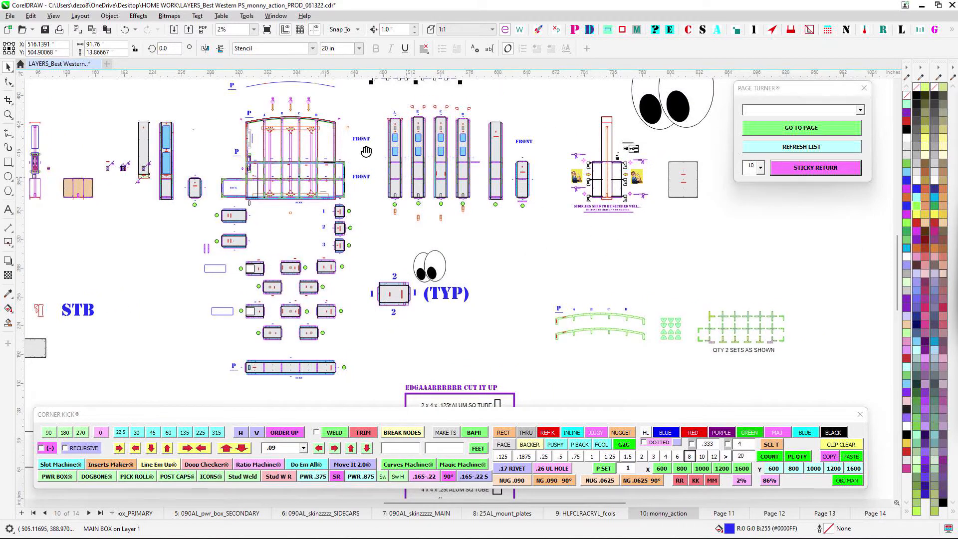
pyautogui.scroll(2, 398, 179)
pyautogui.scroll(1, 451, 183)
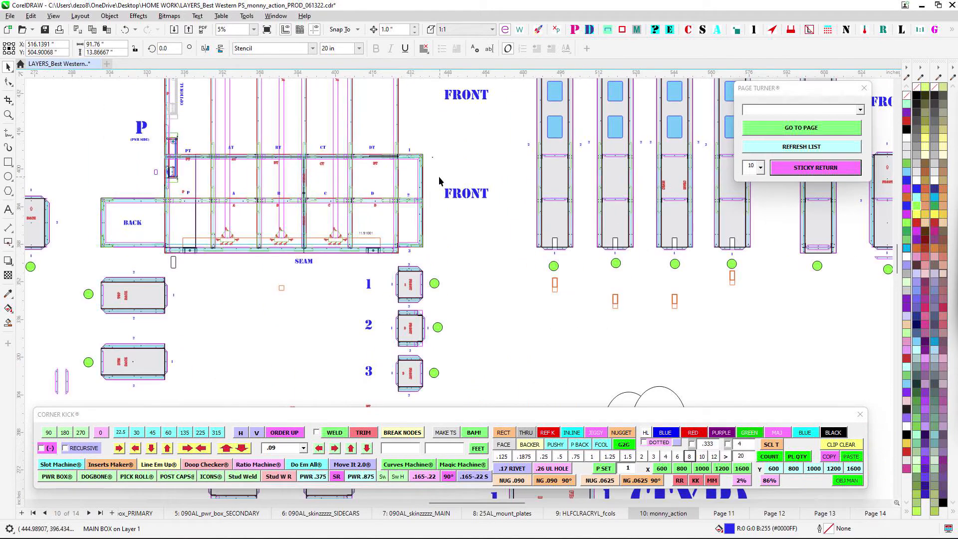
pyautogui.moveTo(527, 233); pyautogui.dragTo(597, 226)
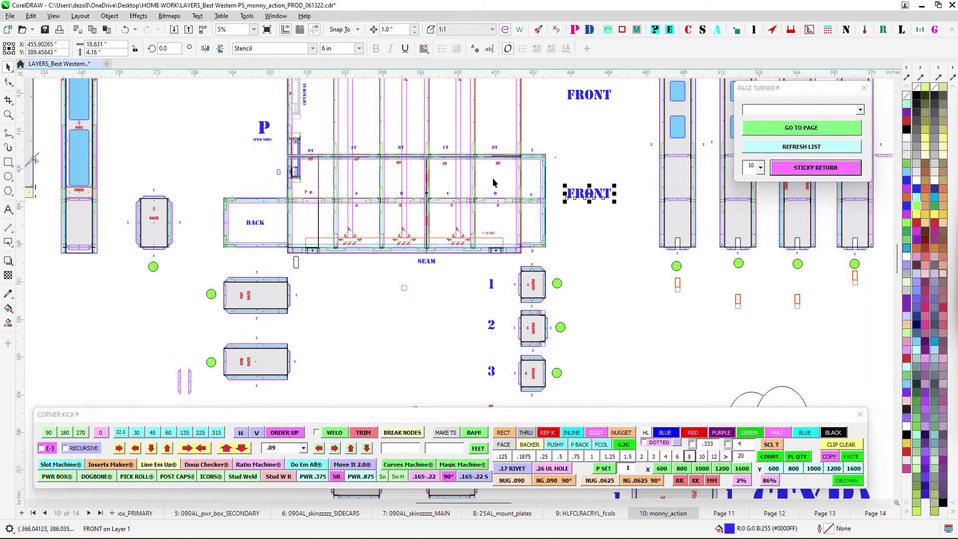
pyautogui.scroll(-2, 461, 205)
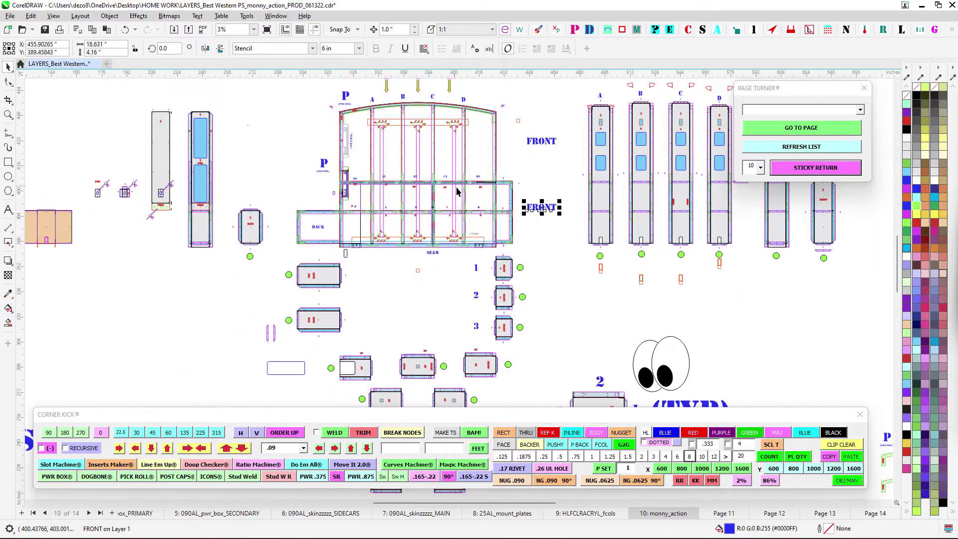
# - Go back to the SIDE CARS section and examine the long and short top panels of the PRT side car
pyautogui.moveTo(469, 220); pyautogui.dragTo(505, 168)
pyautogui.moveTo(527, 267); pyautogui.dragTo(571, 122)
pyautogui.moveTo(536, 322); pyautogui.dragTo(580, 178)
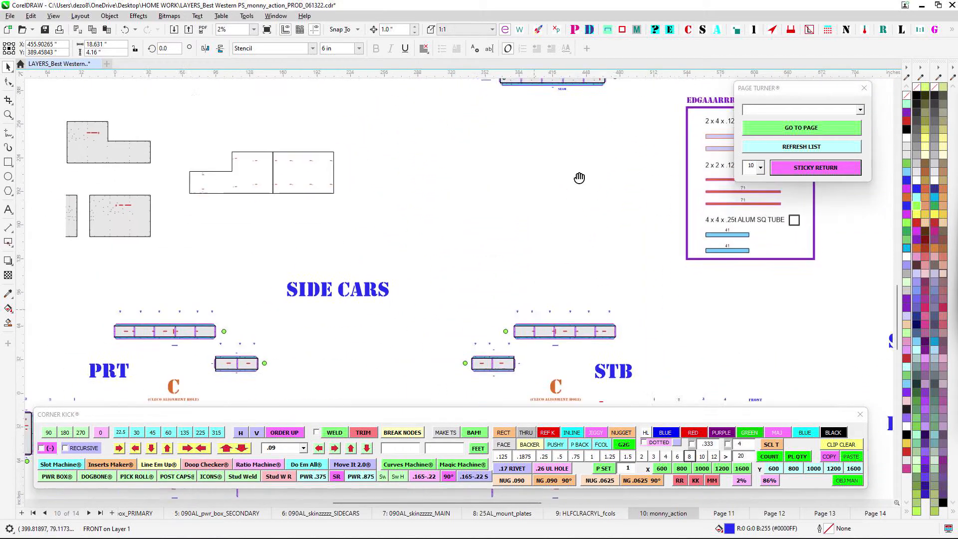
pyautogui.moveTo(529, 232); pyautogui.dragTo(569, 158)
pyautogui.moveTo(454, 256); pyautogui.dragTo(592, 144)
pyautogui.scroll(2, 330, 177)
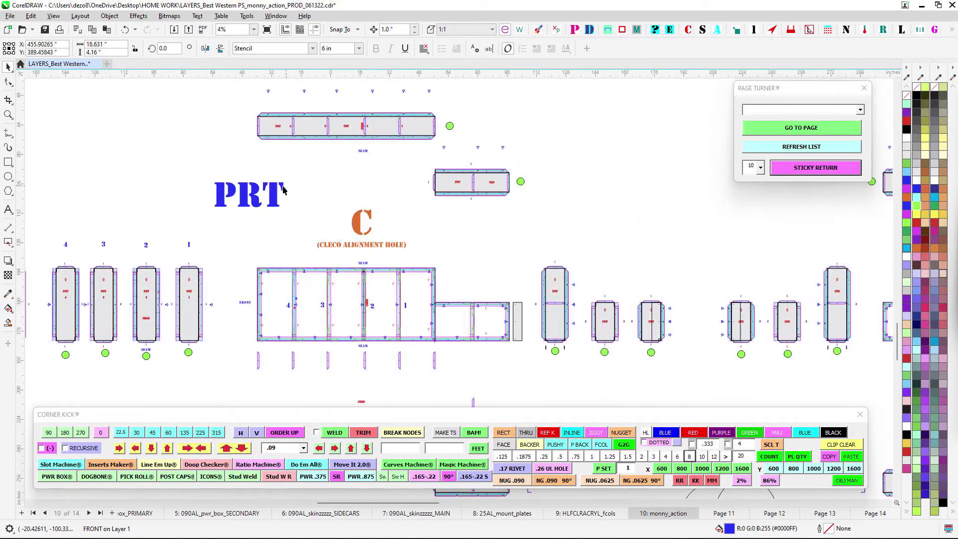
pyautogui.moveTo(340, 164); pyautogui.dragTo(332, 195)
pyautogui.scroll(1, 258, 159)
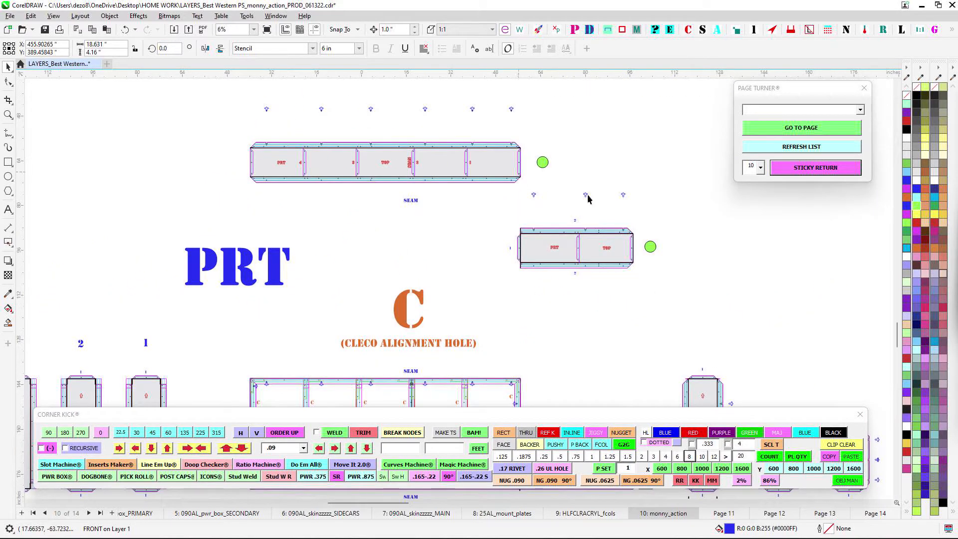
pyautogui.scroll(-1, 408, 306)
# - Examine the PRT and STB side-car frames with their numbered columns, FRONT pieces and Cleco alignment hole marks
pyautogui.moveTo(408, 307); pyautogui.dragTo(528, 168)
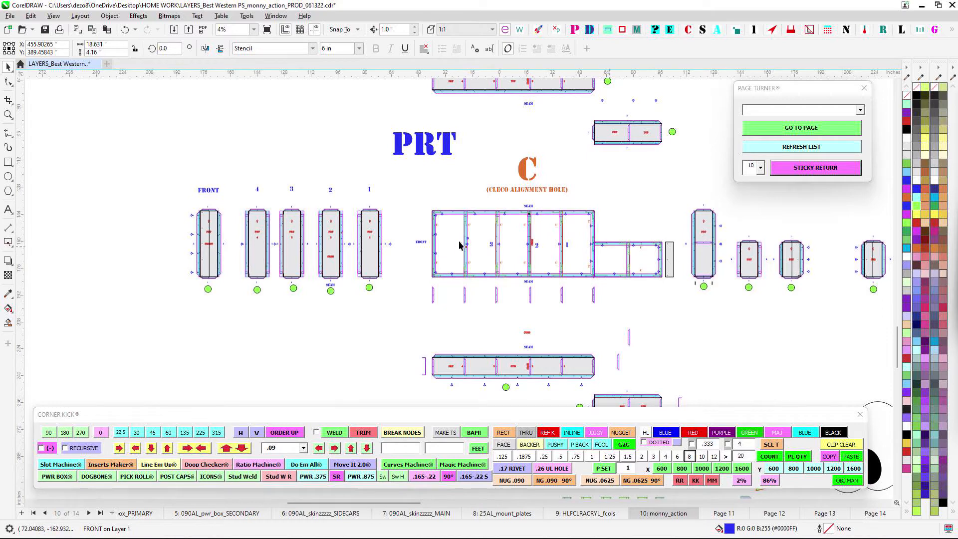
pyautogui.scroll(1, 408, 251)
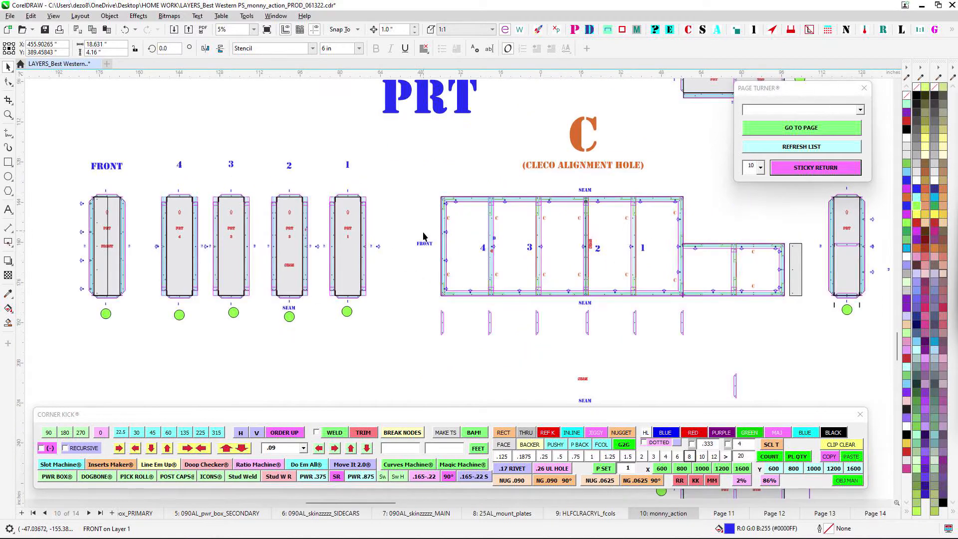
pyautogui.scroll(-1, 379, 247)
pyautogui.moveTo(671, 261); pyautogui.dragTo(51, 257)
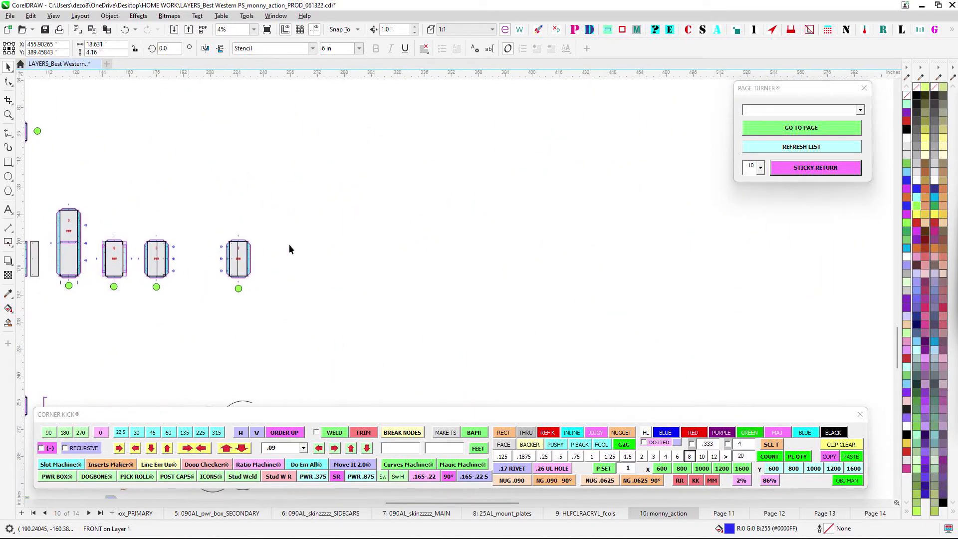
pyautogui.scroll(-1, 386, 248)
pyautogui.scroll(3, 527, 200)
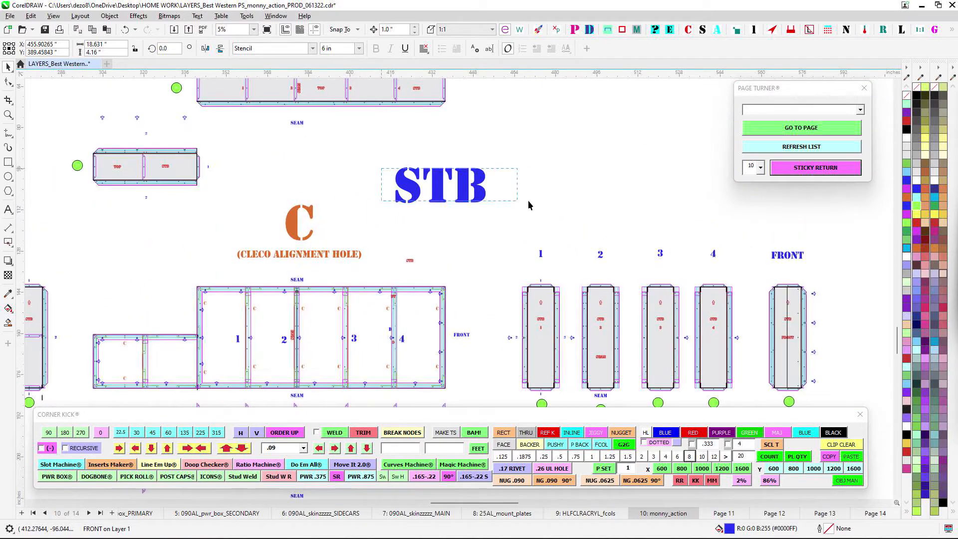
pyautogui.scroll(-1, 345, 210)
# - Compare the complete PRT and STB side-car layouts, including their mirrored frames, end columns and upper and lower panels
pyautogui.moveTo(441, 342); pyautogui.dragTo(573, 325)
pyautogui.moveTo(301, 245); pyautogui.dragTo(550, 258)
pyautogui.moveTo(385, 284); pyautogui.dragTo(598, 258)
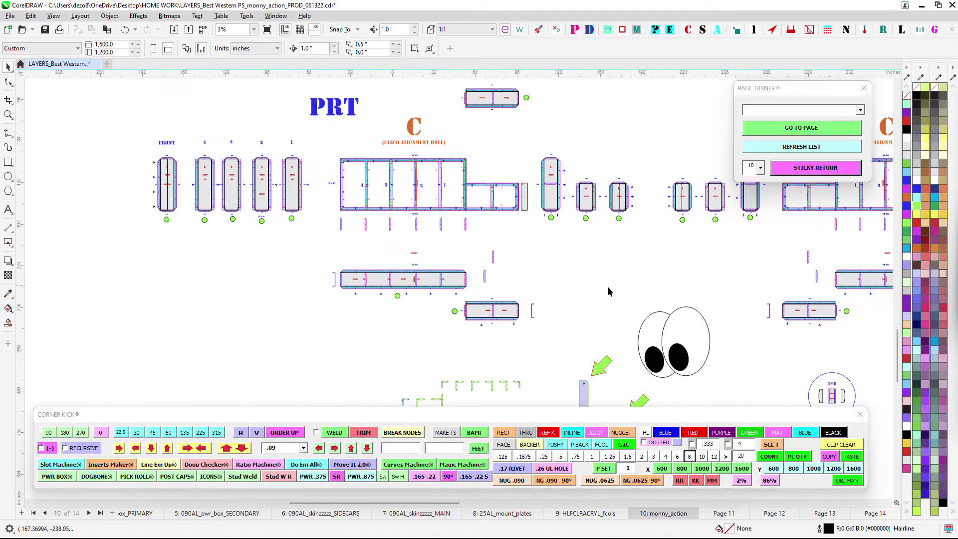
pyautogui.moveTo(565, 166); pyautogui.dragTo(560, 211)
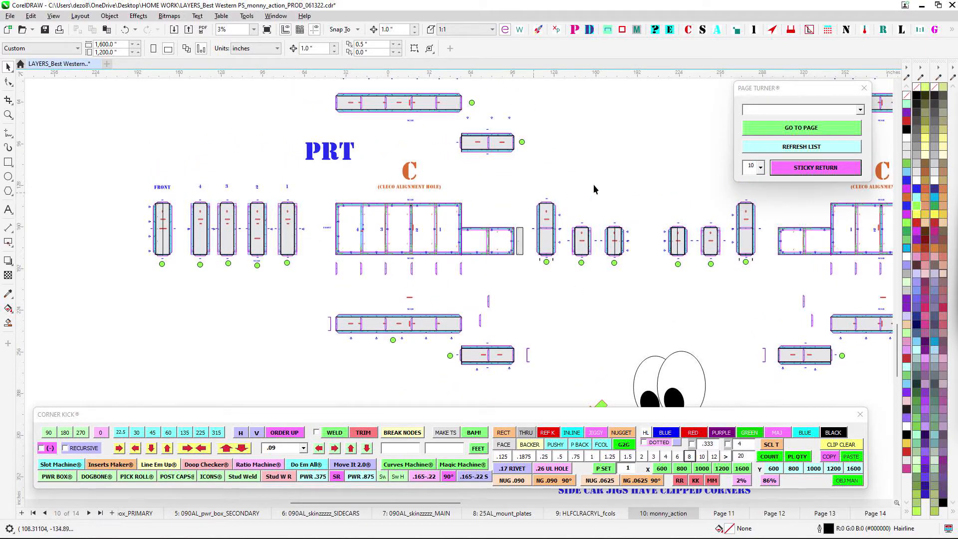
pyautogui.moveTo(627, 174); pyautogui.dragTo(512, 195)
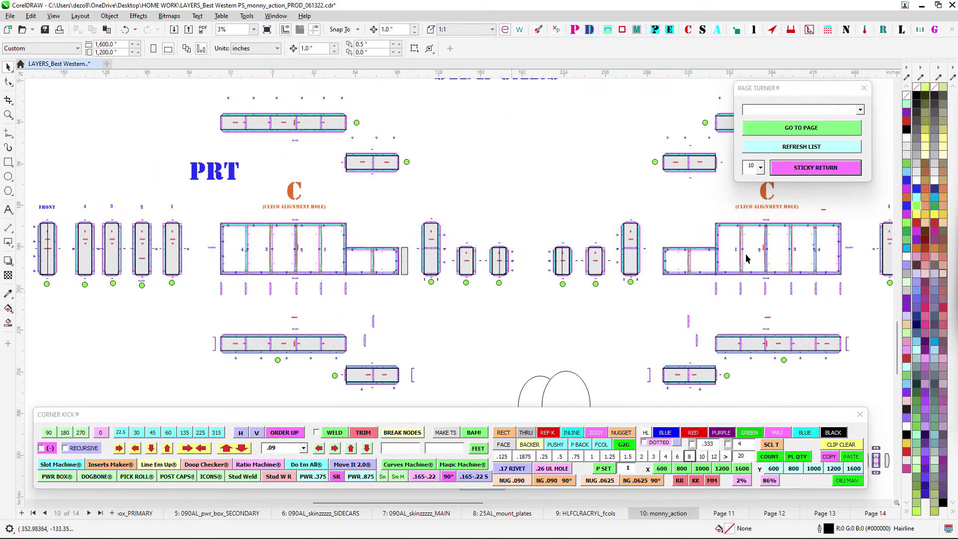
pyautogui.scroll(-1, 482, 195)
pyautogui.moveTo(731, 221); pyautogui.dragTo(647, 248)
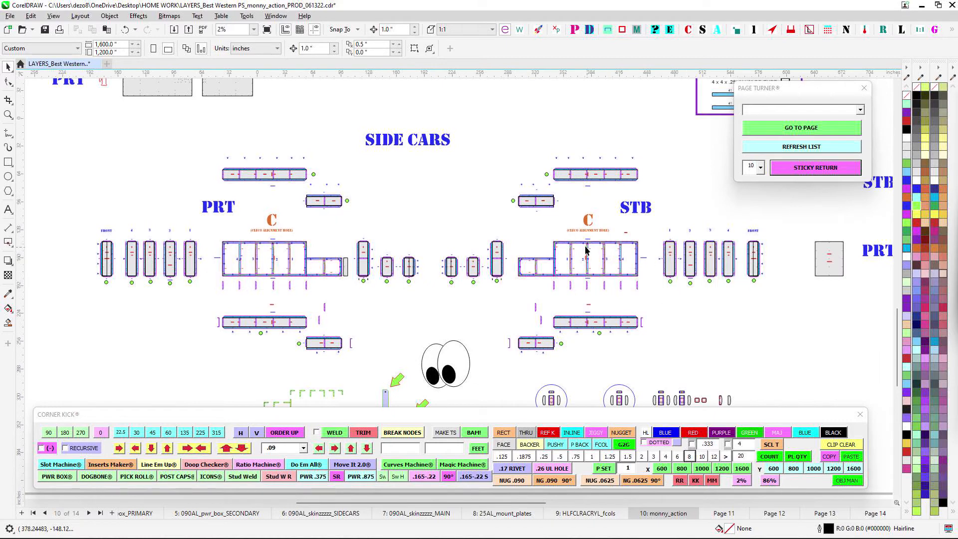
pyautogui.moveTo(555, 230); pyautogui.dragTo(577, 278)
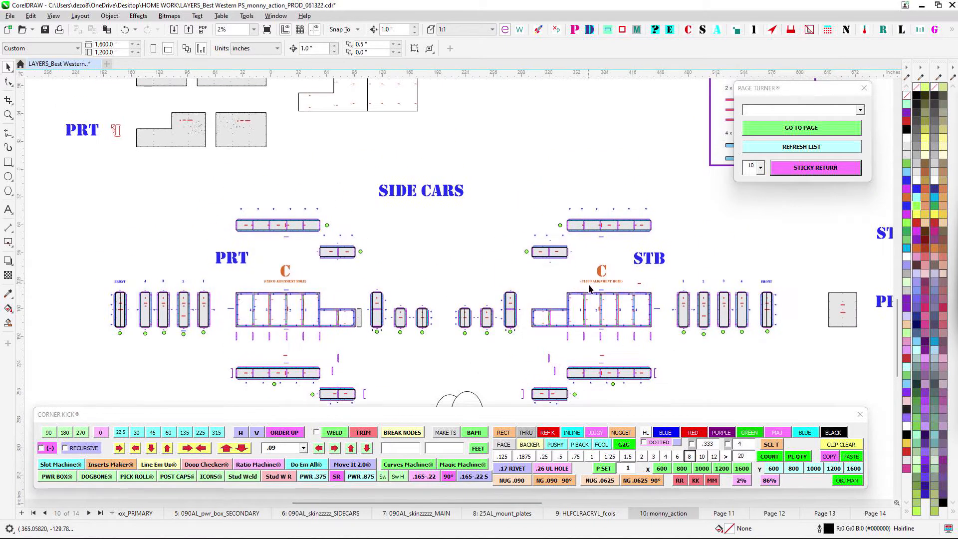
# - Revisit the PRT and STB skin layouts above the side cars and check the STB arched skin assembly
pyautogui.moveTo(375, 166); pyautogui.dragTo(439, 306)
pyautogui.moveTo(320, 157); pyautogui.dragTo(366, 241)
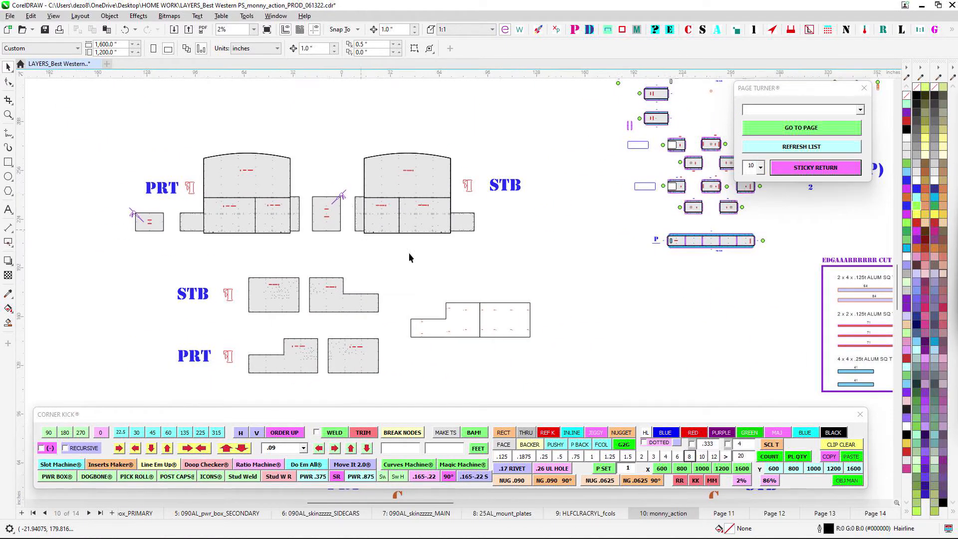
pyautogui.scroll(1, 435, 175)
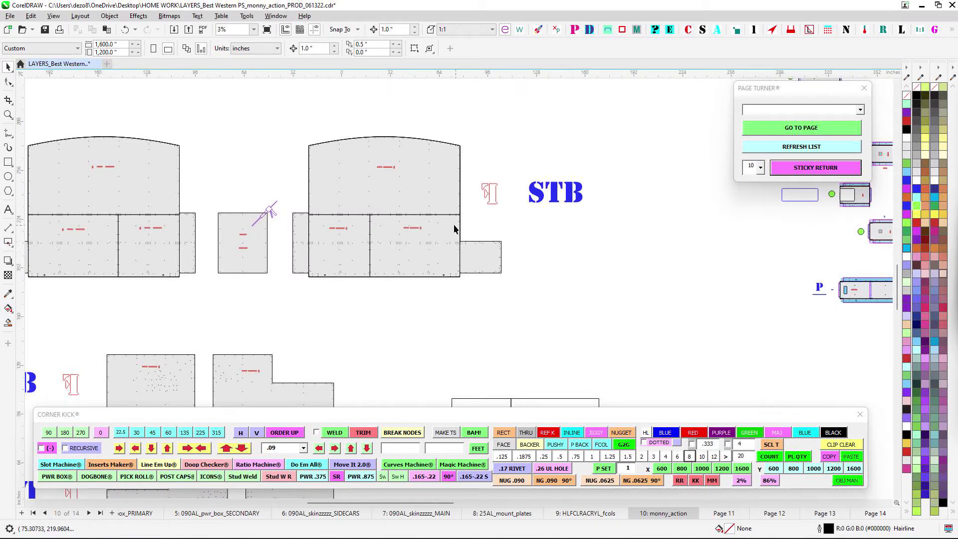
pyautogui.scroll(-1, 560, 244)
# - Select the 96.5 x 40 rectangle on the lower main frame and examine its extent relative to the BACK and FRONT sections
pyautogui.moveTo(561, 253); pyautogui.dragTo(372, 267)
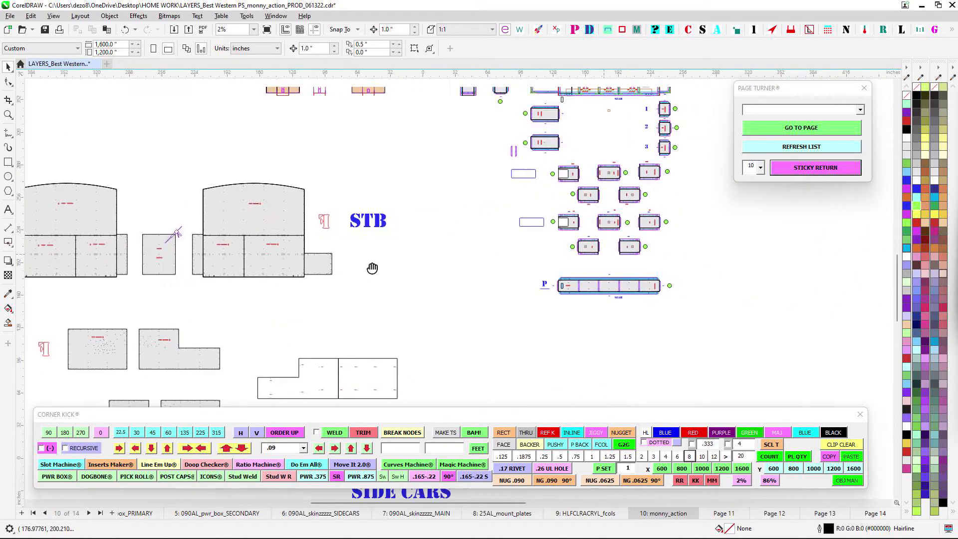
pyautogui.moveTo(492, 212); pyautogui.dragTo(327, 329)
pyautogui.scroll(2, 452, 173)
pyautogui.scroll(2, 454, 177)
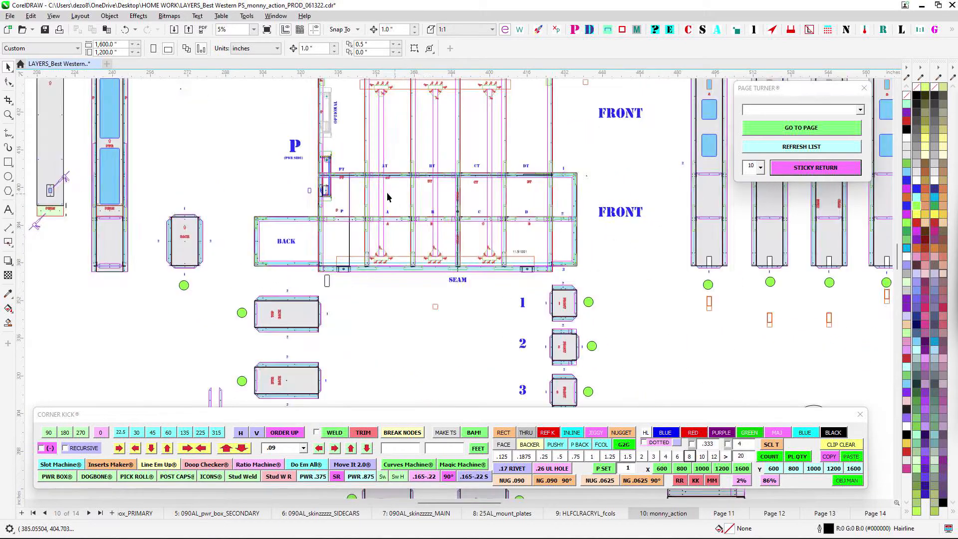
pyautogui.click(639, 254)
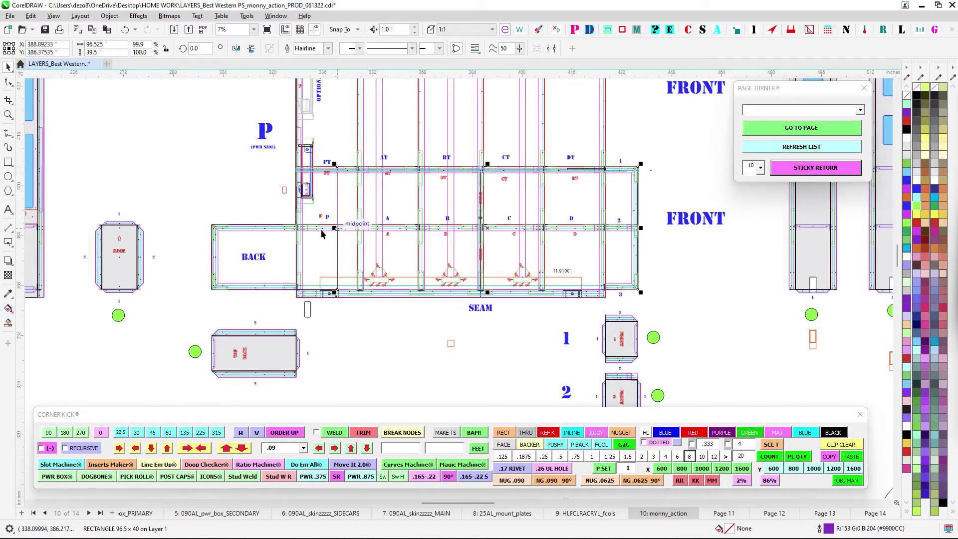
pyautogui.scroll(1, 339, 185)
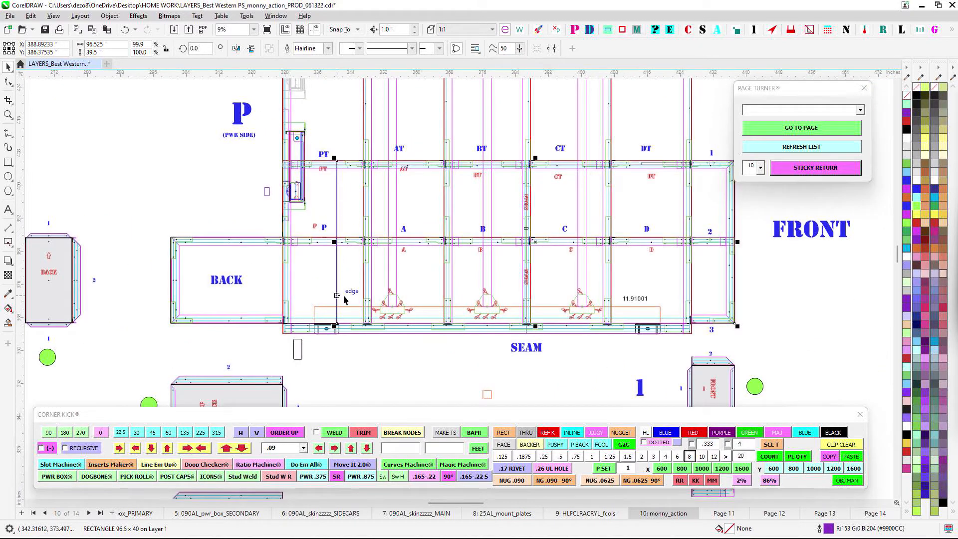
pyautogui.scroll(1, 389, 200)
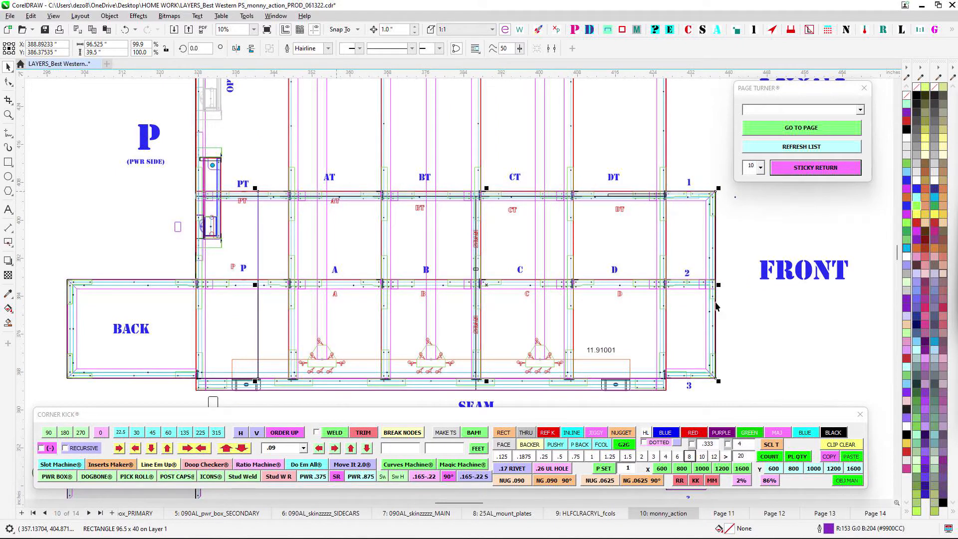
pyautogui.moveTo(433, 367); pyautogui.dragTo(727, 335)
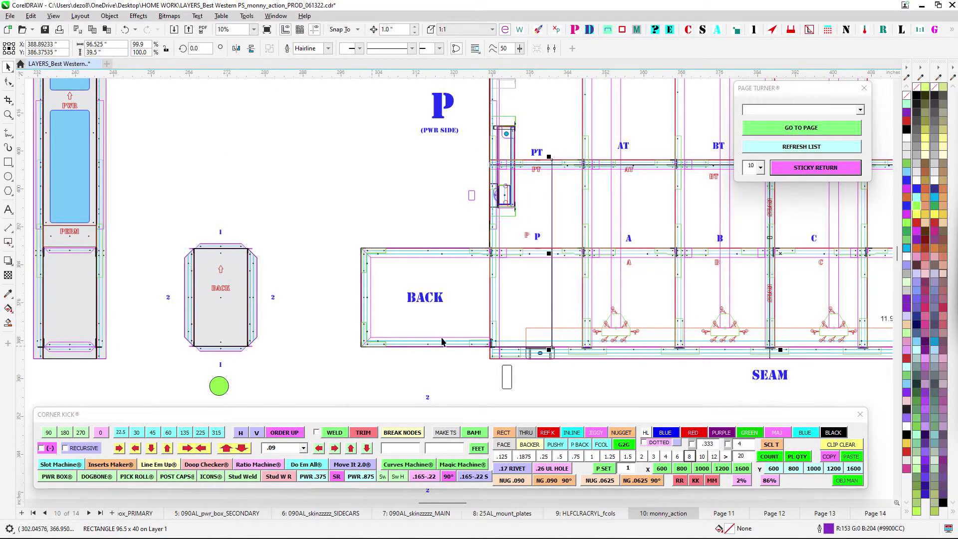
pyautogui.moveTo(507, 236); pyautogui.dragTo(116, 250)
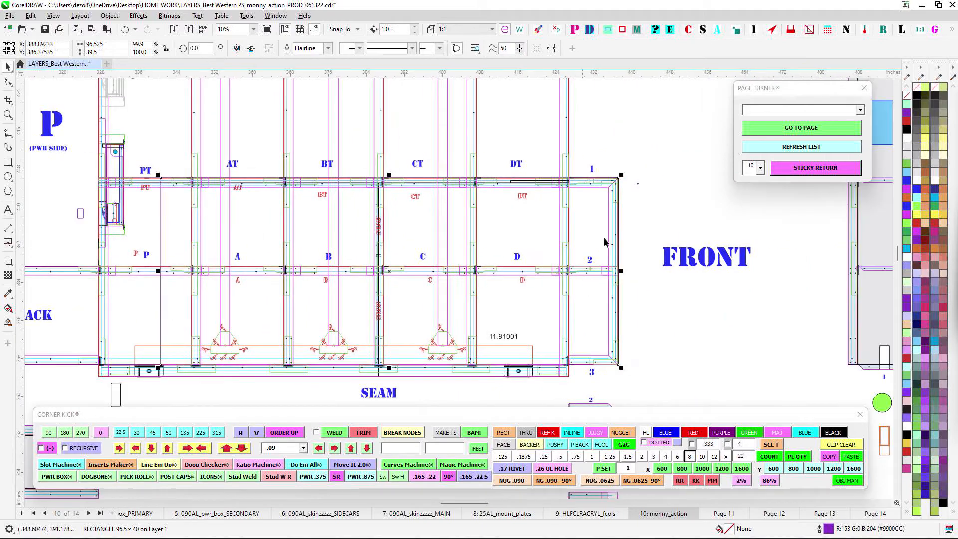
pyautogui.scroll(1, 576, 182)
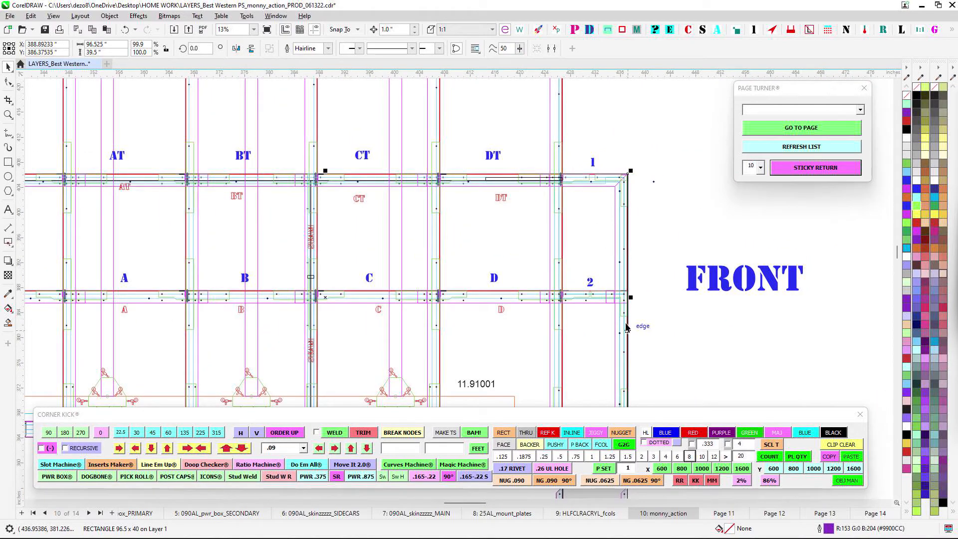
# - Examine the side-car securing diagram, including the drills reaching through both side cars into the central column
pyautogui.scroll(-1, 637, 325)
pyautogui.moveTo(637, 325); pyautogui.dragTo(599, 194)
pyautogui.moveTo(573, 256); pyautogui.dragTo(279, 260)
pyautogui.scroll(-5, 349, 253)
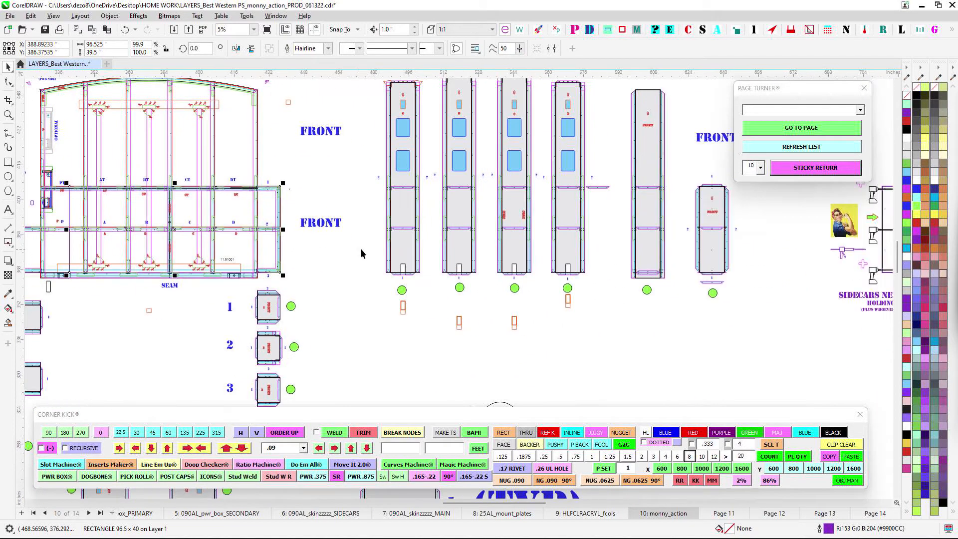
pyautogui.moveTo(671, 233); pyautogui.dragTo(509, 240)
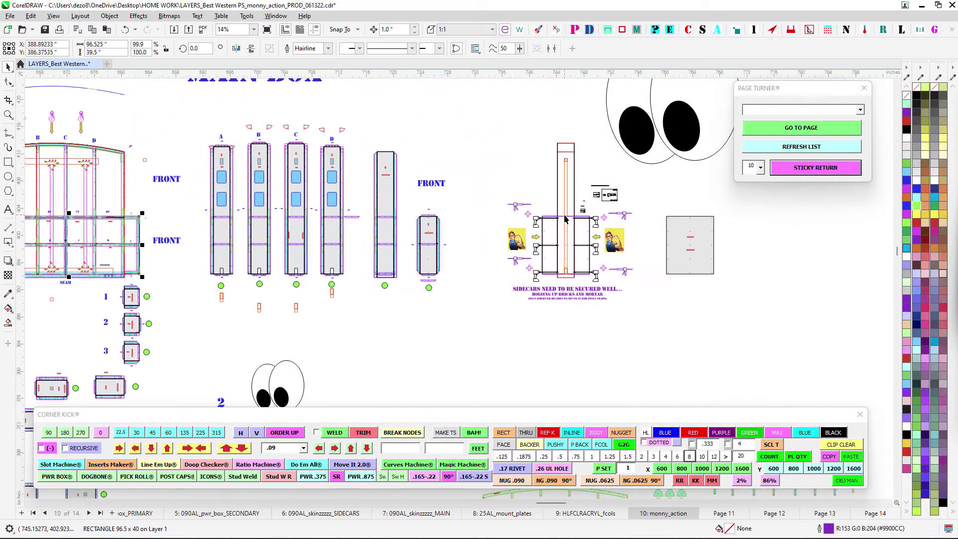
pyautogui.scroll(7, 601, 223)
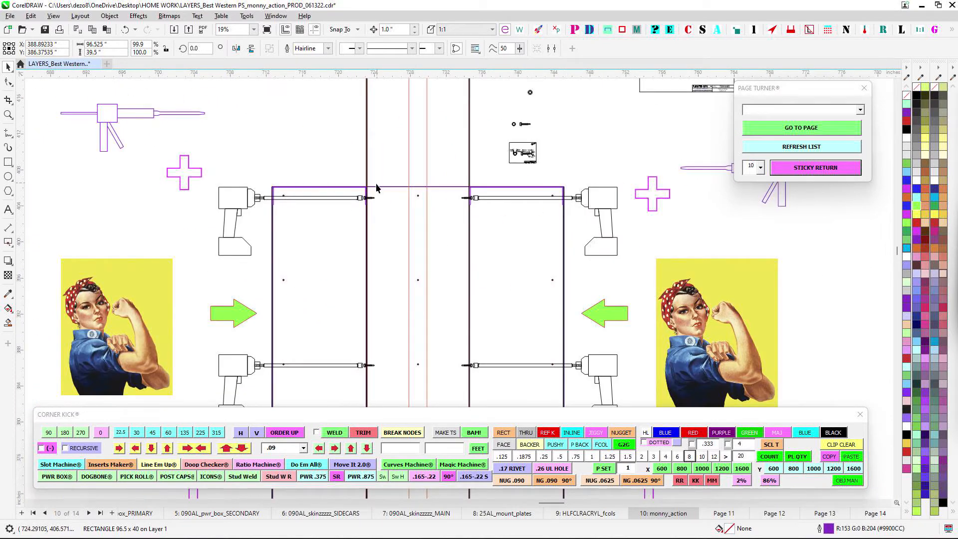
pyautogui.moveTo(377, 187); pyautogui.dragTo(319, 200)
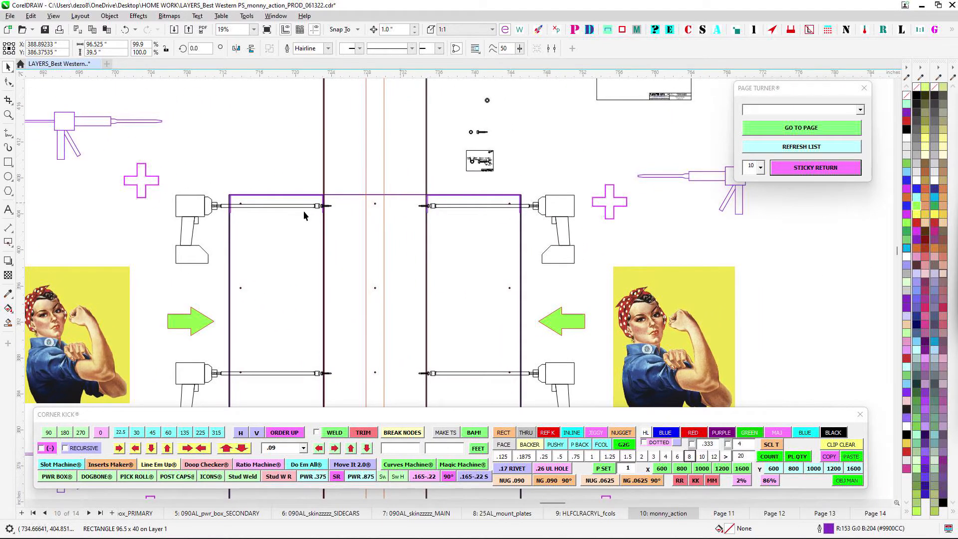
pyautogui.scroll(-5, 519, 223)
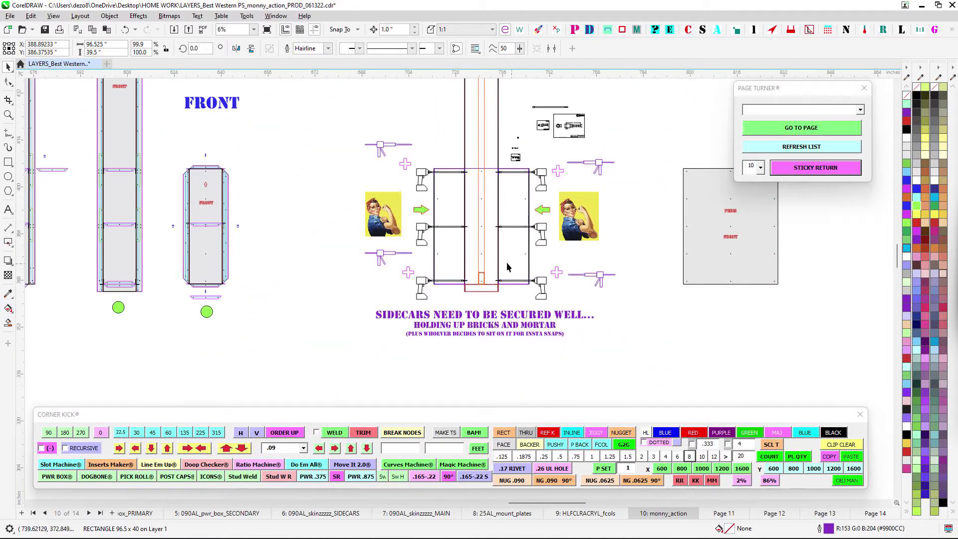
pyautogui.scroll(1, 479, 269)
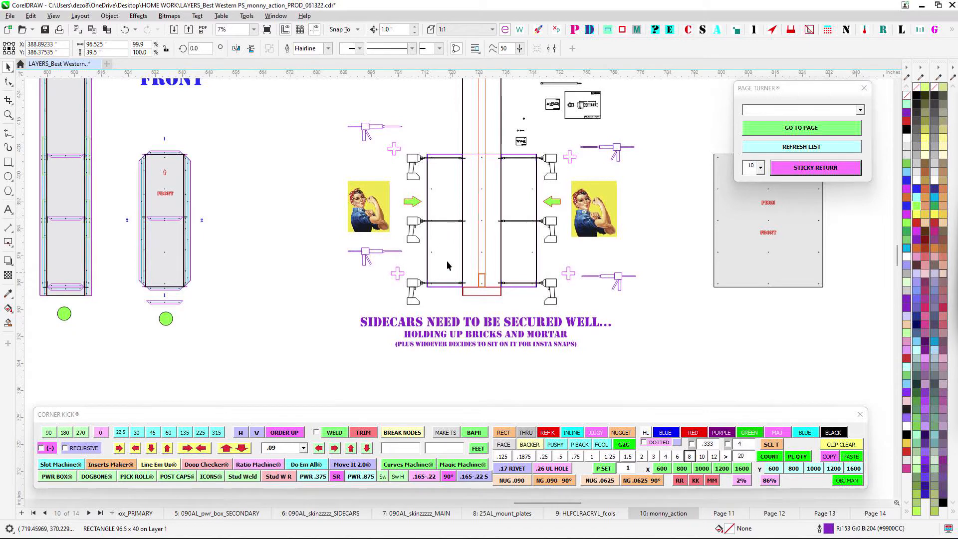
# - Select the loose drill-bit extension drawn above the securing diagram and compare it with the extensions mounted on the drills
pyautogui.moveTo(591, 118); pyautogui.dragTo(571, 174)
pyautogui.scroll(1, 546, 140)
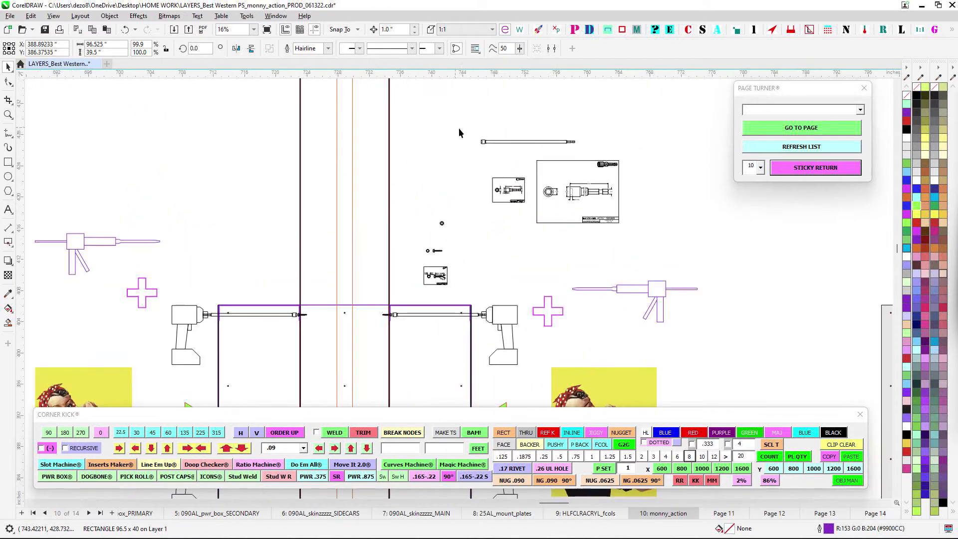
pyautogui.moveTo(455, 127); pyautogui.dragTo(598, 151)
pyautogui.scroll(-1, 598, 176)
pyautogui.scroll(-1, 608, 197)
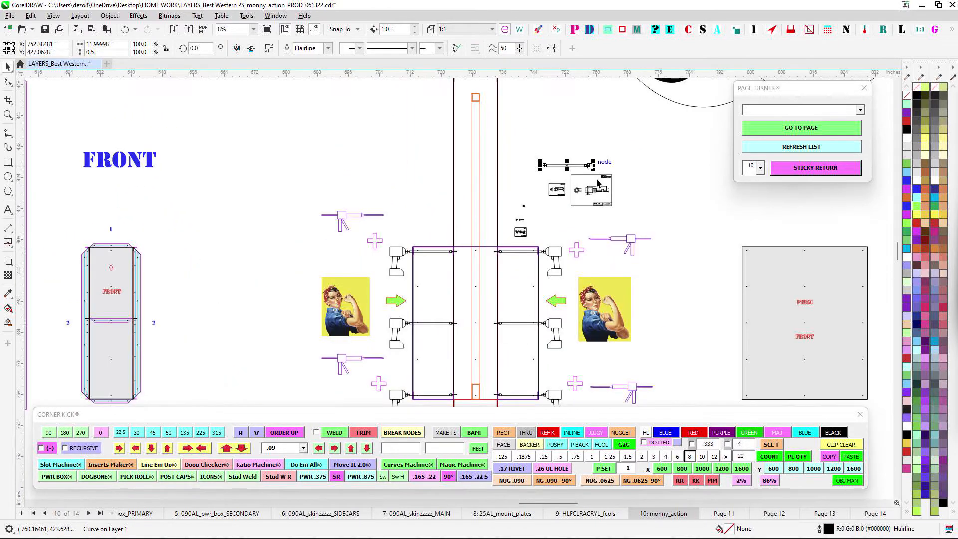
pyautogui.scroll(1, 573, 149)
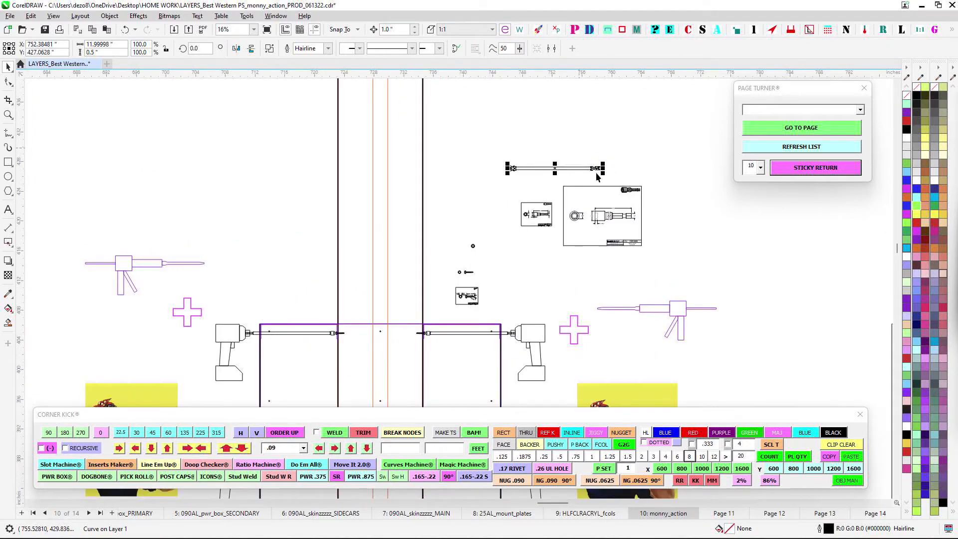
pyautogui.scroll(2, 524, 235)
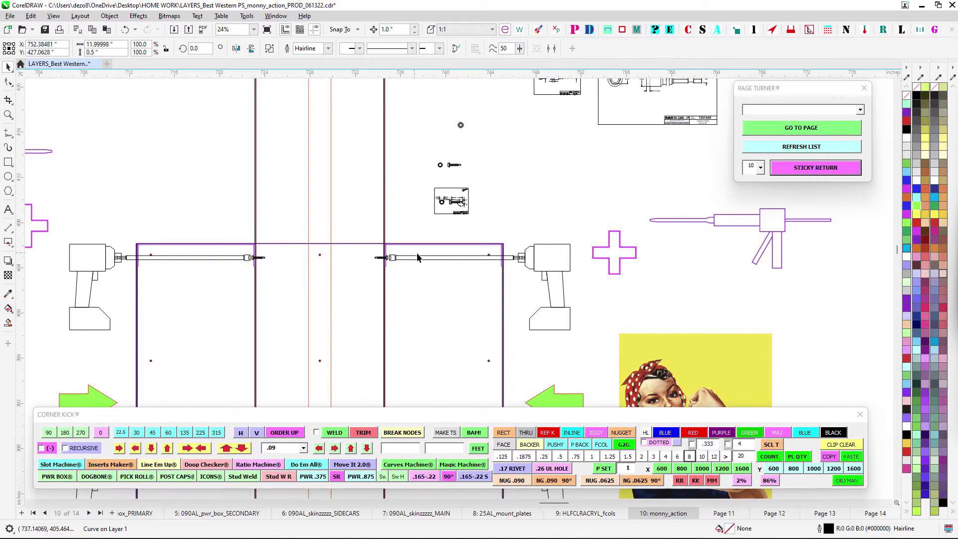
# - Select the cross-shaped slot before the first inner column on the STB side-car frame's upper edge and nudge it 1 inch down and back
pyautogui.scroll(-5, 422, 261)
pyautogui.moveTo(424, 263); pyautogui.dragTo(592, 165)
pyautogui.moveTo(455, 319)
pyautogui.mouseDown()
pyautogui.moveTo(609, 190)
pyautogui.moveTo(684, 103)
pyautogui.mouseUp()
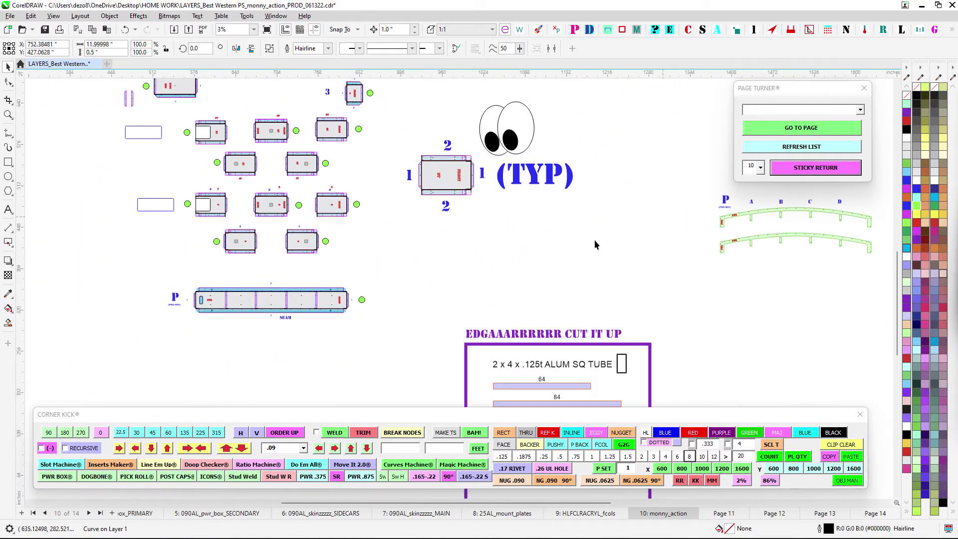
pyautogui.moveTo(546, 275); pyautogui.dragTo(659, 127)
pyautogui.scroll(-1, 660, 128)
pyautogui.moveTo(447, 296); pyautogui.dragTo(480, 209)
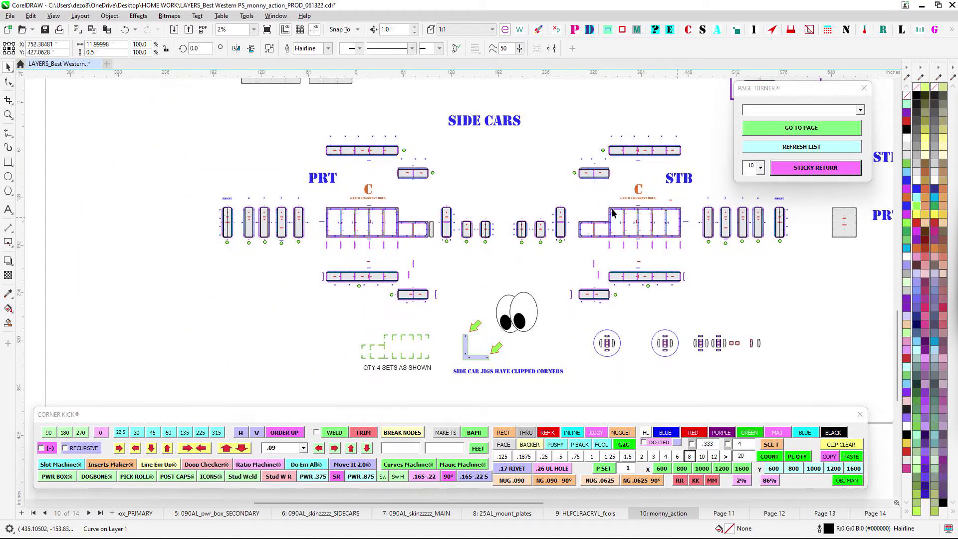
pyautogui.scroll(6, 613, 213)
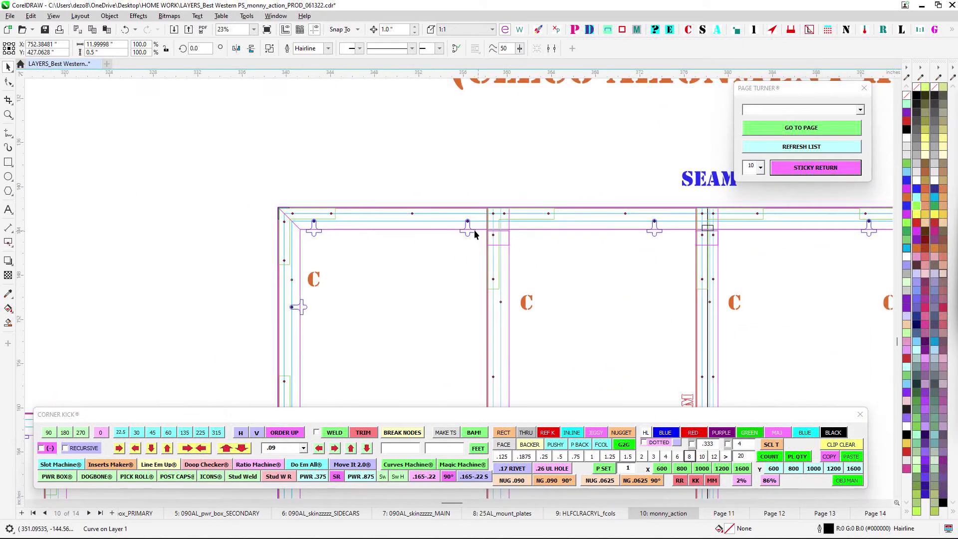
pyautogui.scroll(2, 474, 235)
pyautogui.moveTo(432, 203); pyautogui.dragTo(585, 268)
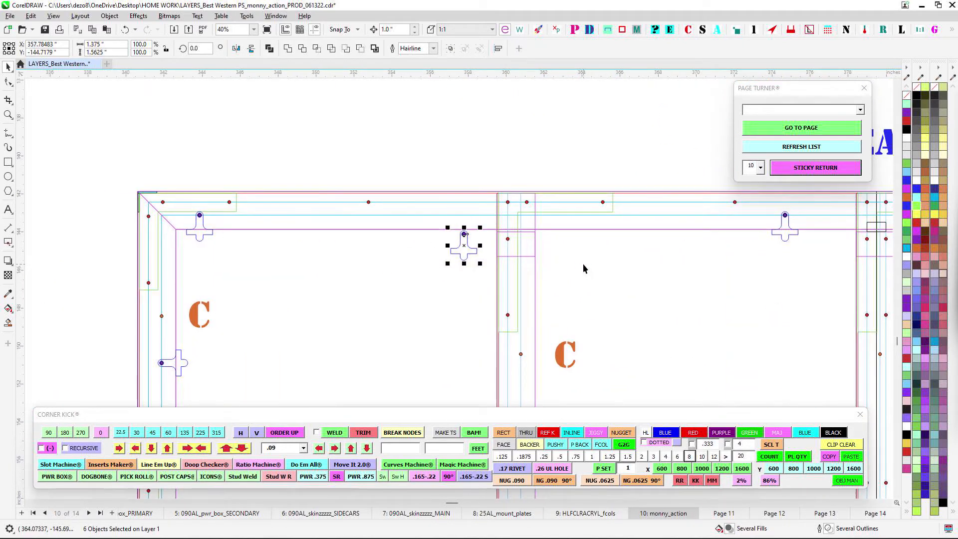
pyautogui.press('Up')
pyautogui.scroll(2, 473, 212)
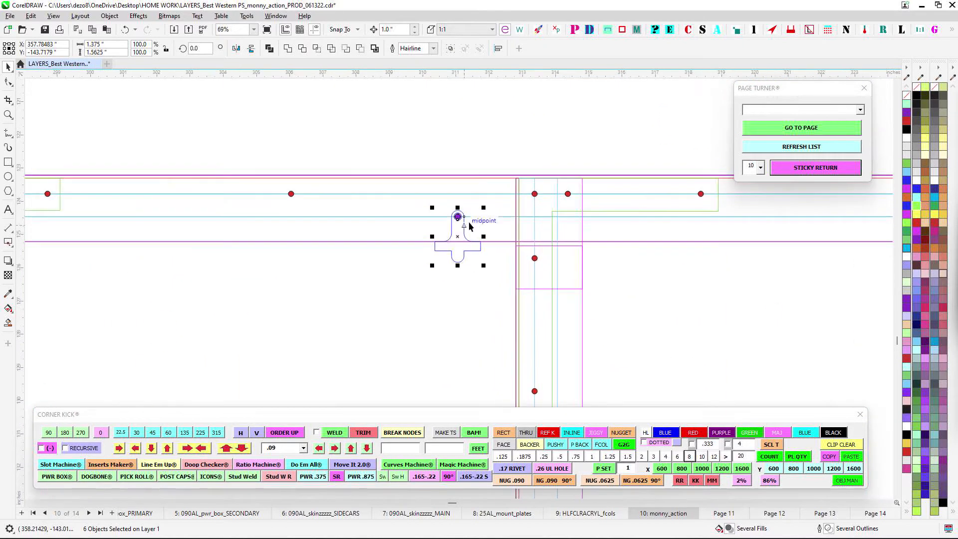
# - Examine the slot notches and alignment holes on the STB end columns and compare them with the side-car frame's cross-shaped slots
pyautogui.scroll(-7, 470, 226)
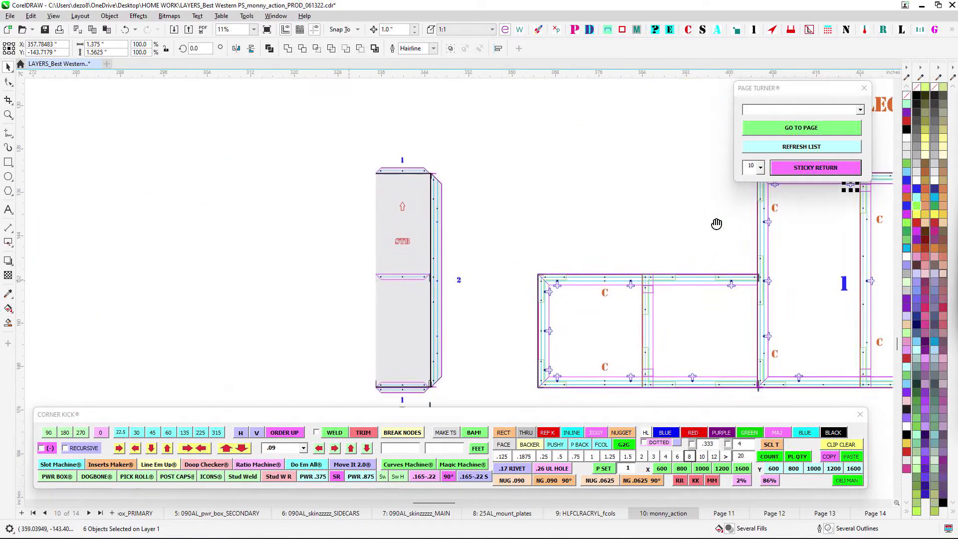
pyautogui.scroll(5, 370, 221)
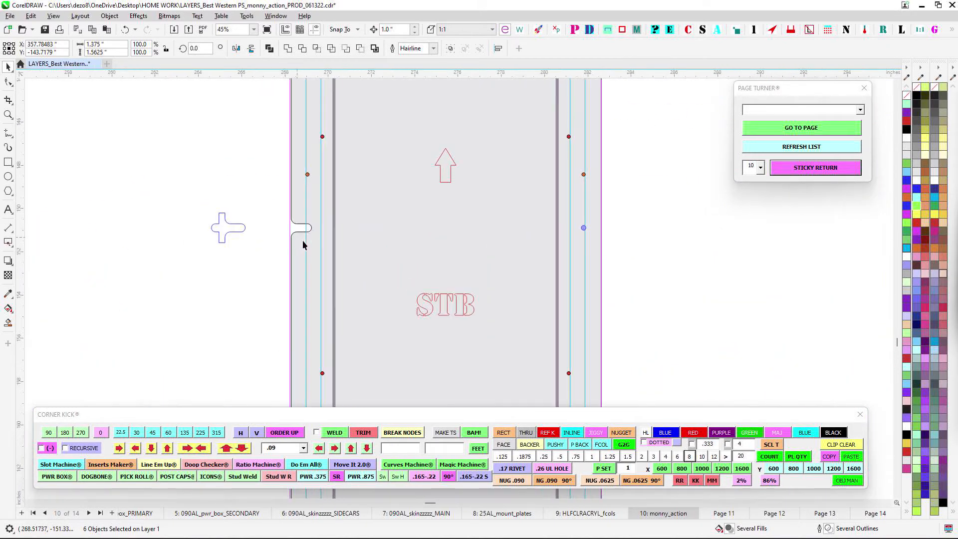
pyautogui.scroll(-6, 303, 244)
pyautogui.scroll(2, 396, 269)
pyautogui.scroll(2, 341, 223)
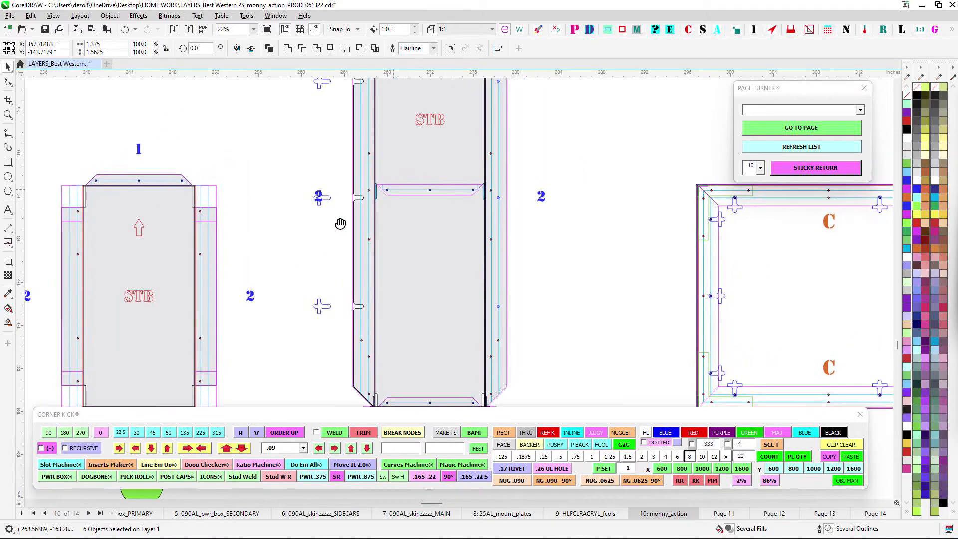
pyautogui.scroll(1, 464, 204)
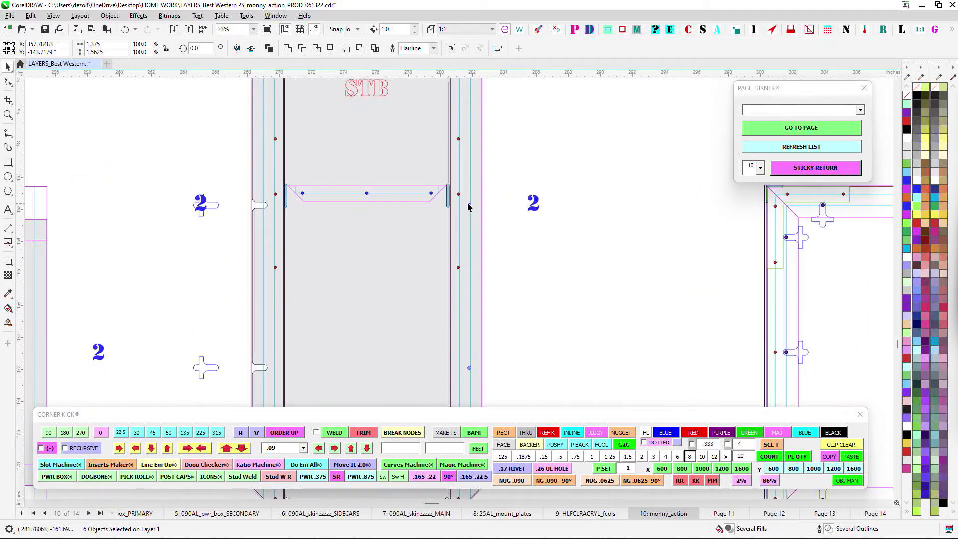
pyautogui.scroll(-3, 469, 206)
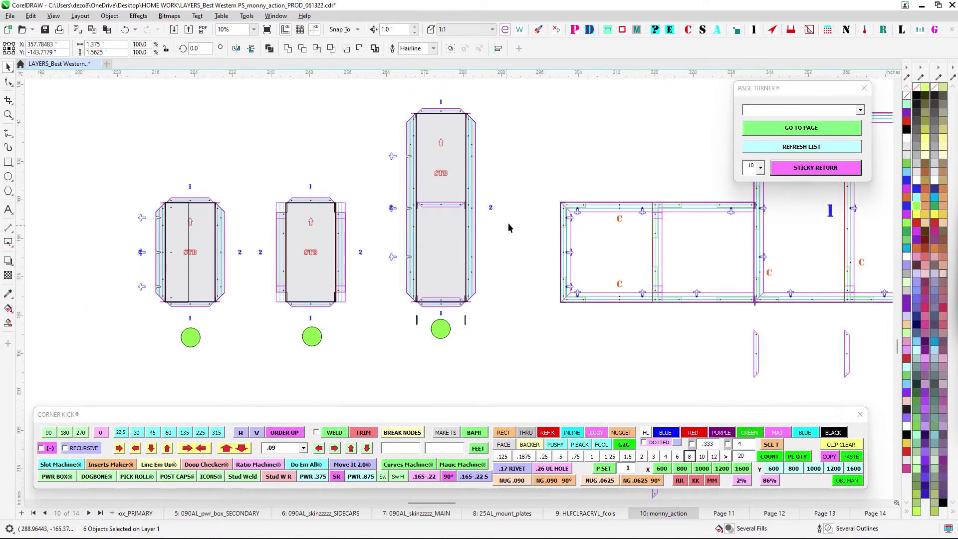
pyautogui.scroll(-2, 512, 222)
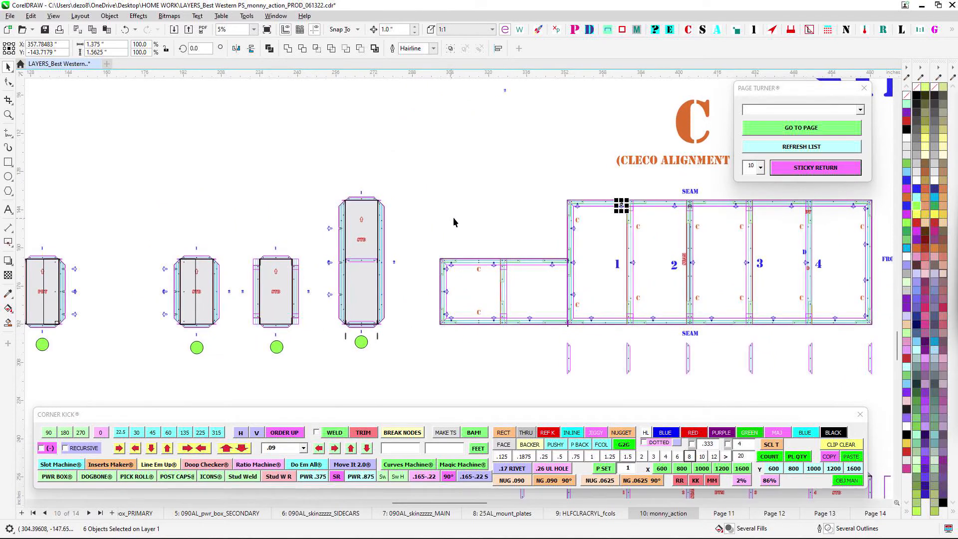
pyautogui.scroll(-2, 453, 222)
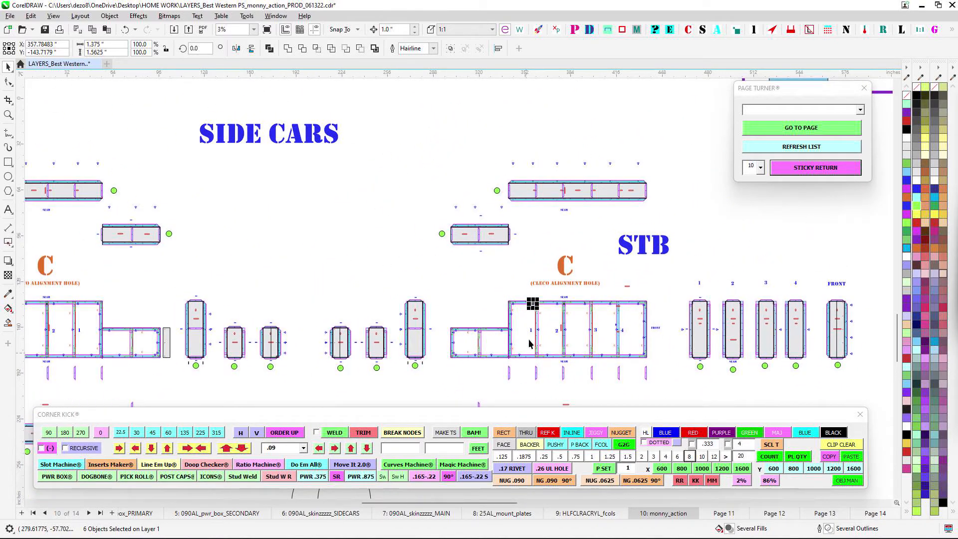
# - Select the orange C and its CLECO ALIGNMENT HOLE legend above the STB side-car frame
pyautogui.scroll(5, 532, 299)
pyautogui.click(383, 170)
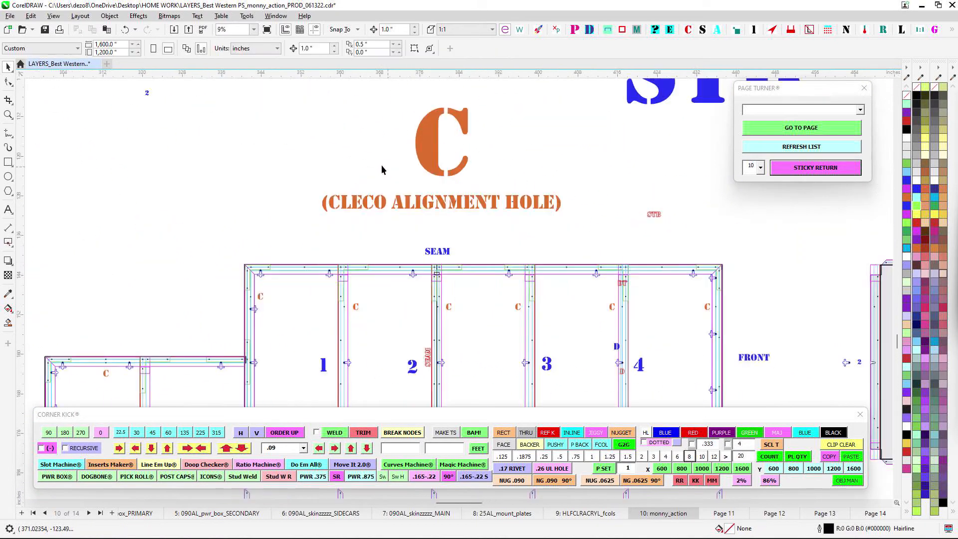
pyautogui.moveTo(585, 234); pyautogui.dragTo(585, 231)
pyautogui.moveTo(587, 202); pyautogui.dragTo(545, 177)
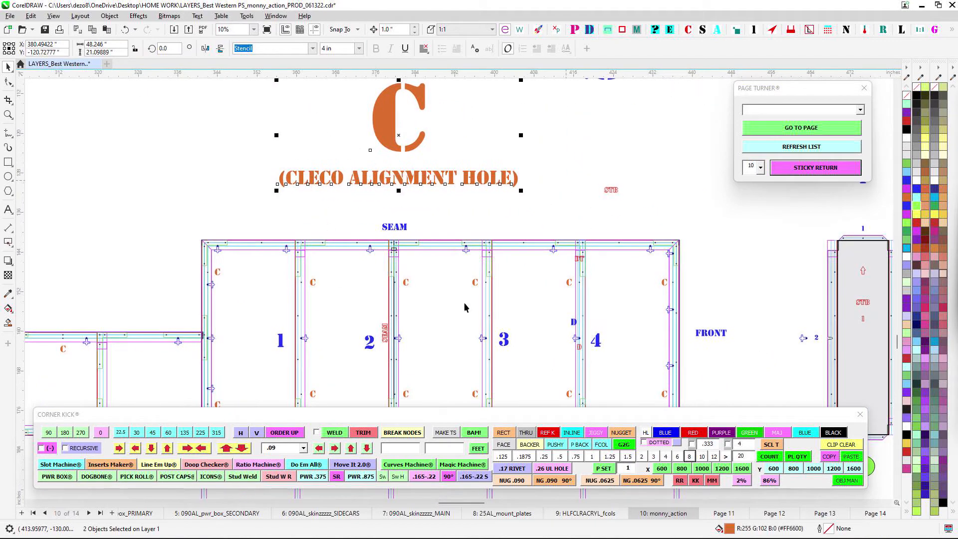
# - Inspect the C-marked alignment holes on the STB side-car frame by selecting the upper row across the columns, followed by the lower row
pyautogui.moveTo(472, 292); pyautogui.dragTo(571, 214)
pyautogui.scroll(4, 566, 226)
pyautogui.moveTo(367, 241); pyautogui.dragTo(422, 233)
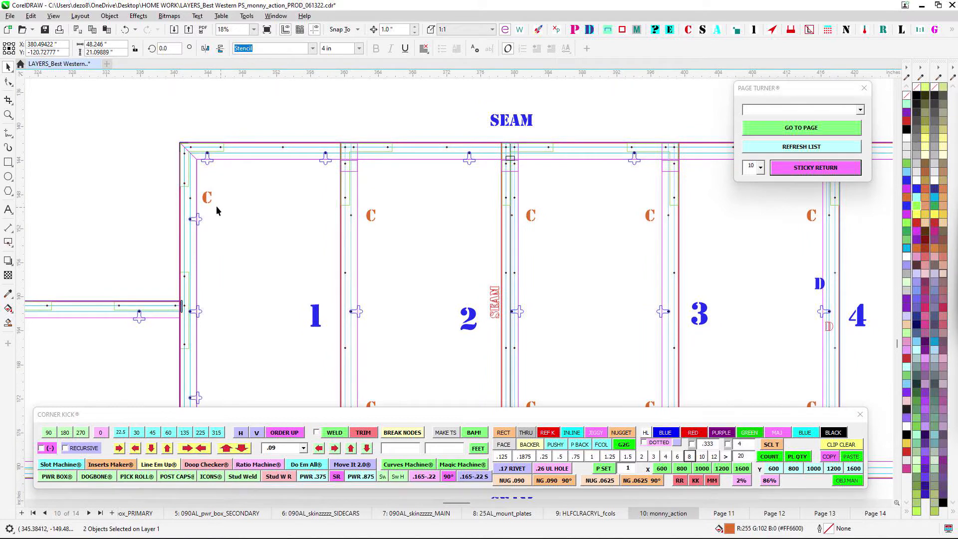
pyautogui.scroll(-2, 322, 216)
pyautogui.moveTo(321, 215); pyautogui.dragTo(379, 236)
pyautogui.moveTo(567, 242); pyautogui.dragTo(644, 239)
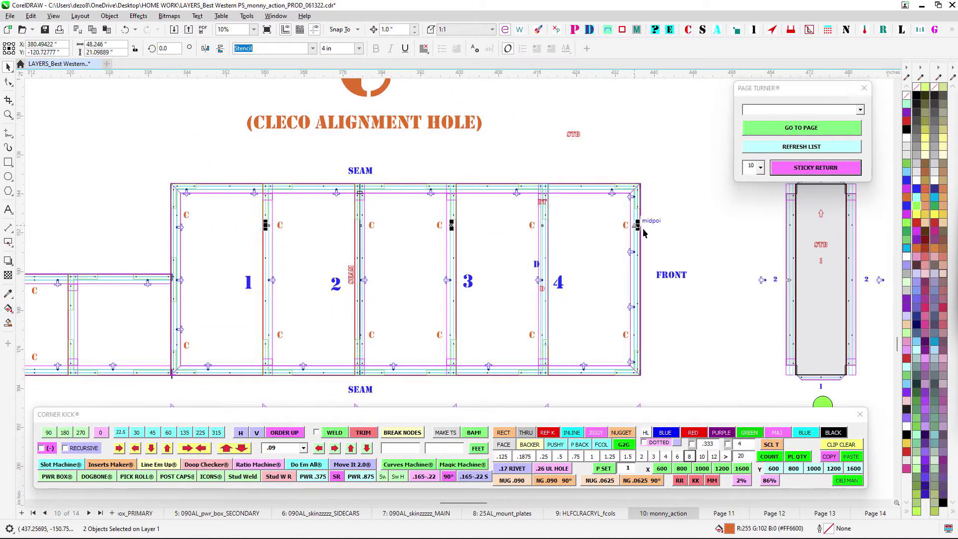
pyautogui.moveTo(364, 248); pyautogui.dragTo(374, 196)
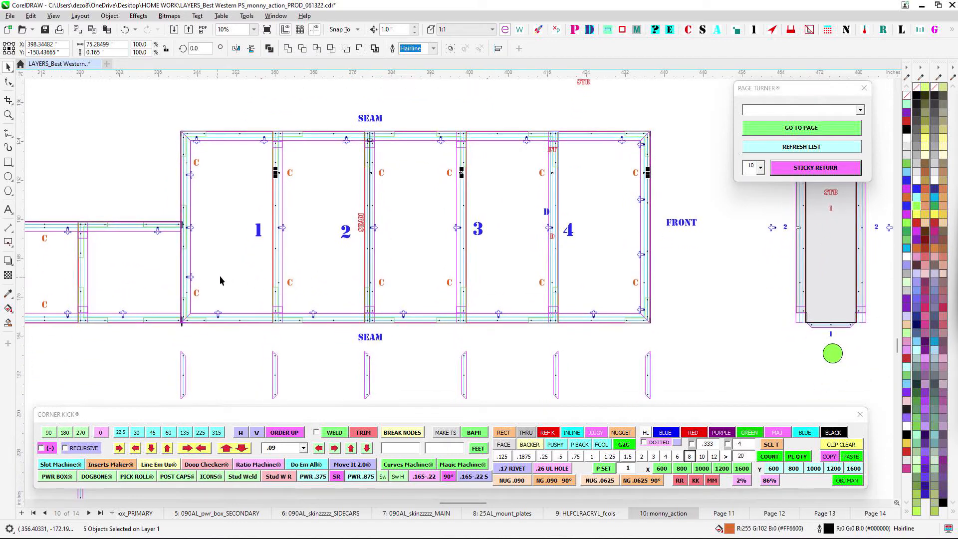
pyautogui.moveTo(228, 272); pyautogui.dragTo(663, 285)
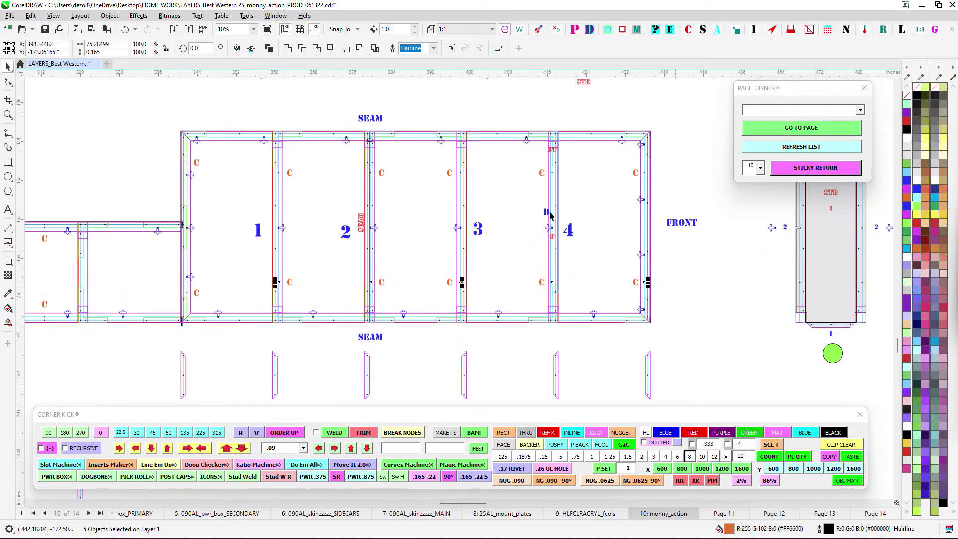
# - Review the whole STB side-car layout and return to the main box frame to examine columns A to D and the lower FRONT section
pyautogui.scroll(-2, 549, 215)
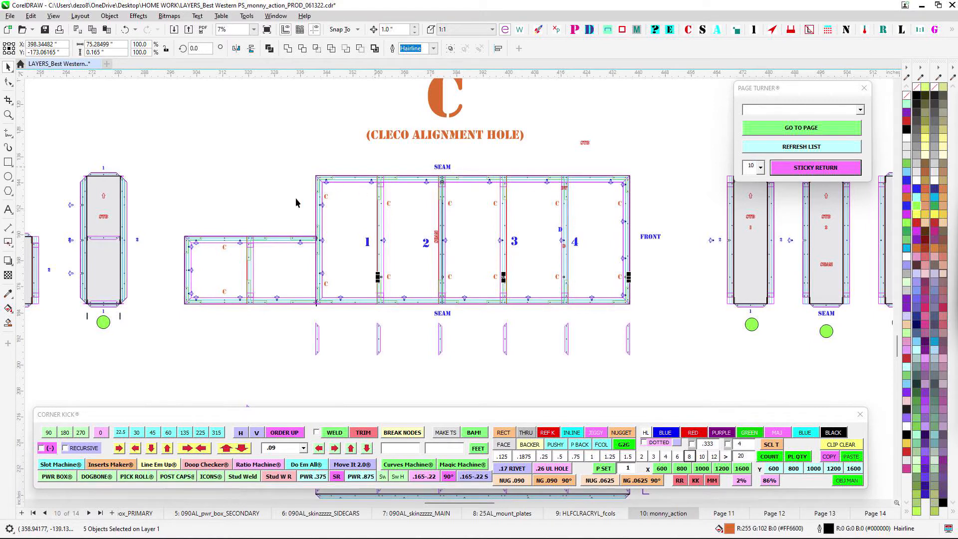
pyautogui.scroll(-3, 606, 295)
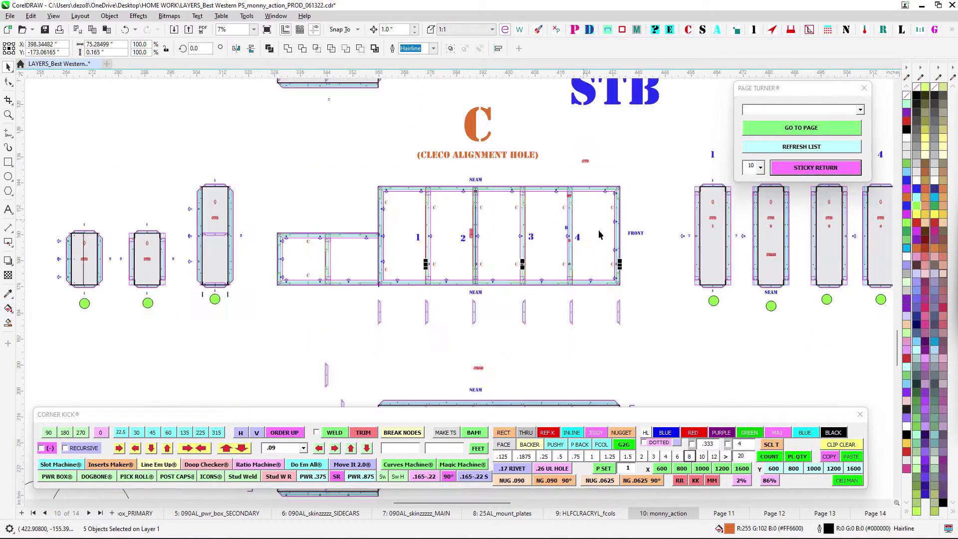
pyautogui.moveTo(421, 255); pyautogui.dragTo(661, 327)
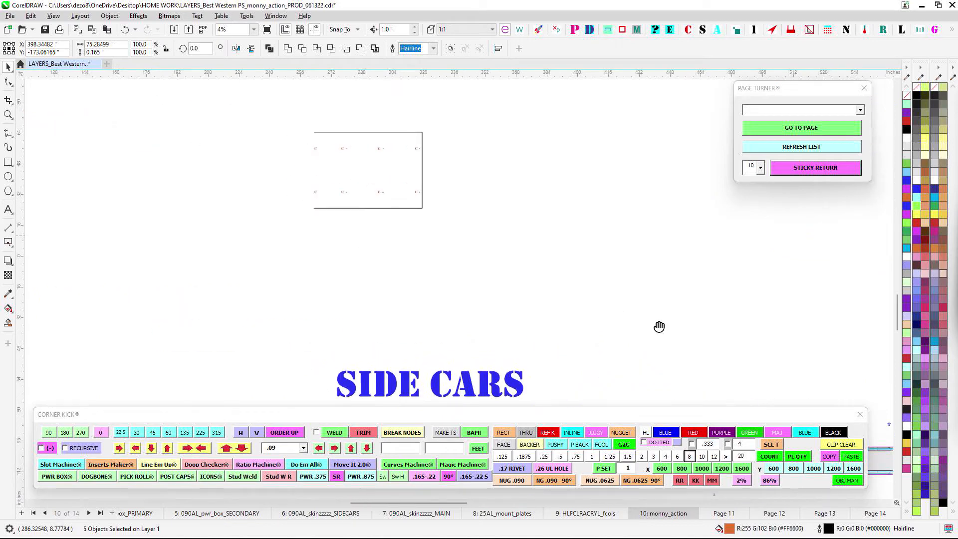
pyautogui.scroll(-1, 549, 250)
pyautogui.moveTo(549, 250); pyautogui.dragTo(412, 315)
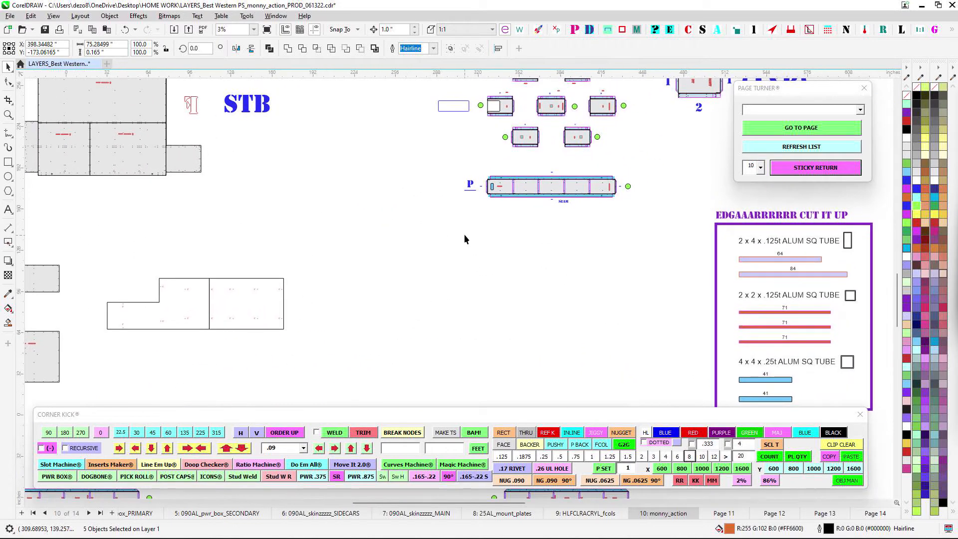
pyautogui.scroll(3, 464, 235)
pyautogui.scroll(2, 529, 212)
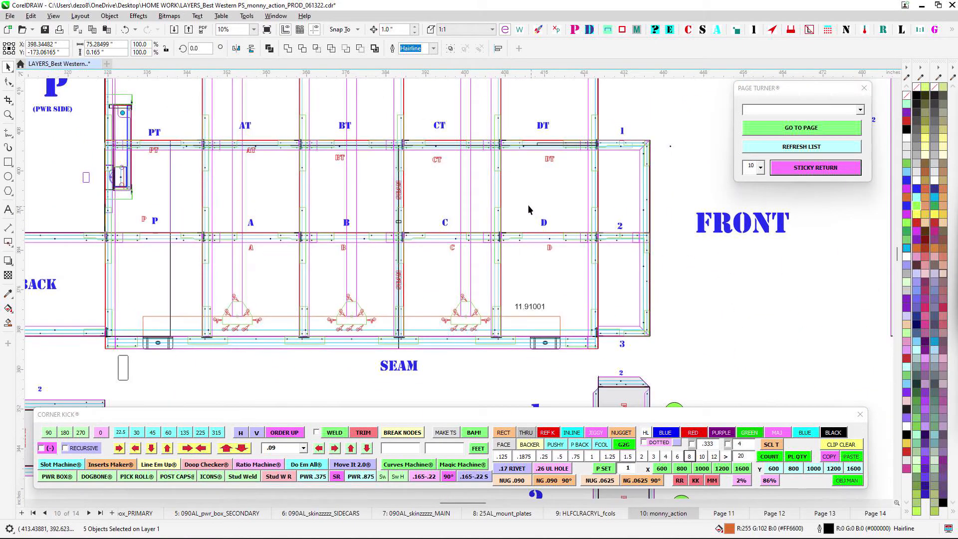
pyautogui.scroll(2, 480, 184)
pyautogui.scroll(1, 547, 244)
pyautogui.scroll(-1, 504, 296)
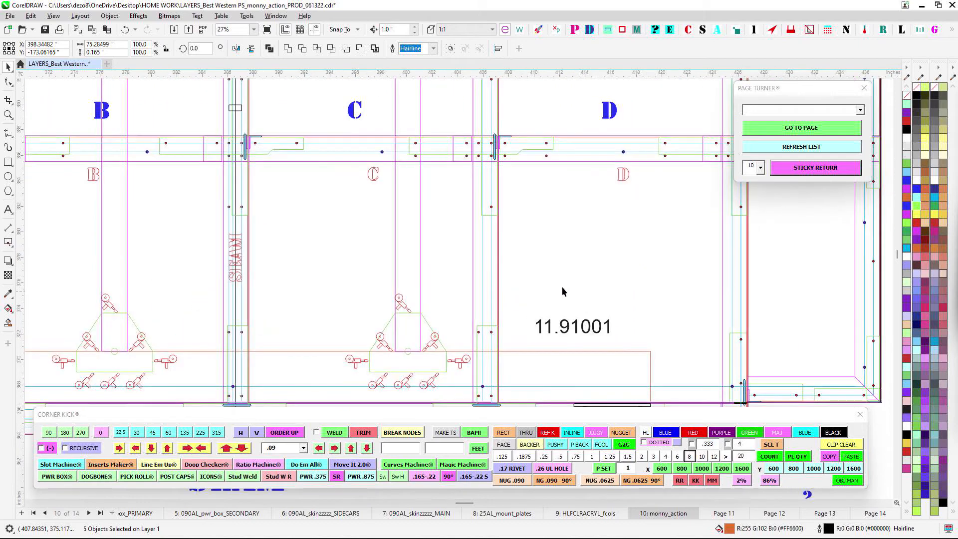
pyautogui.scroll(-2, 589, 278)
pyautogui.scroll(-1, 492, 294)
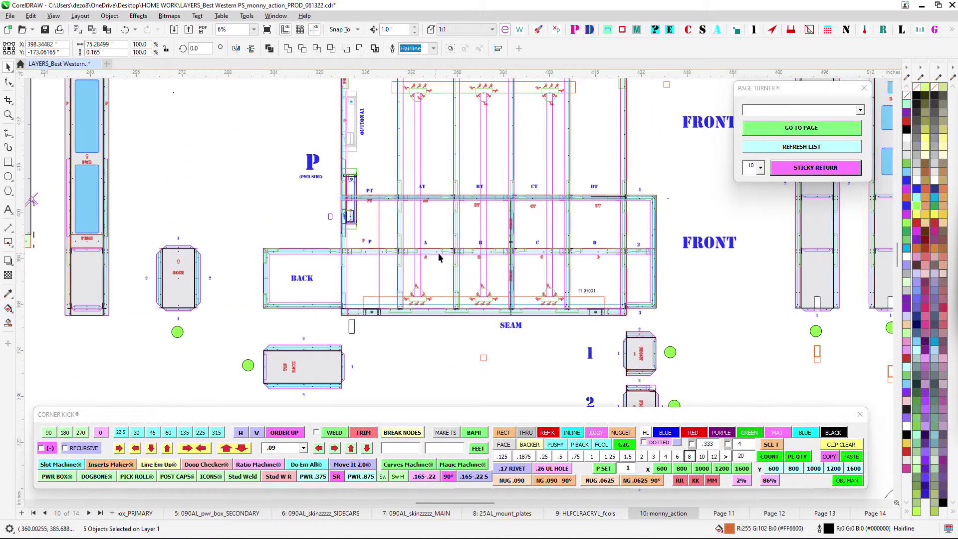
# - Examine the rails and alignment holes across the main box frame's PT to DT and P to D sections, including the BACK side-car
pyautogui.scroll(-1, 479, 284)
pyautogui.scroll(2, 384, 174)
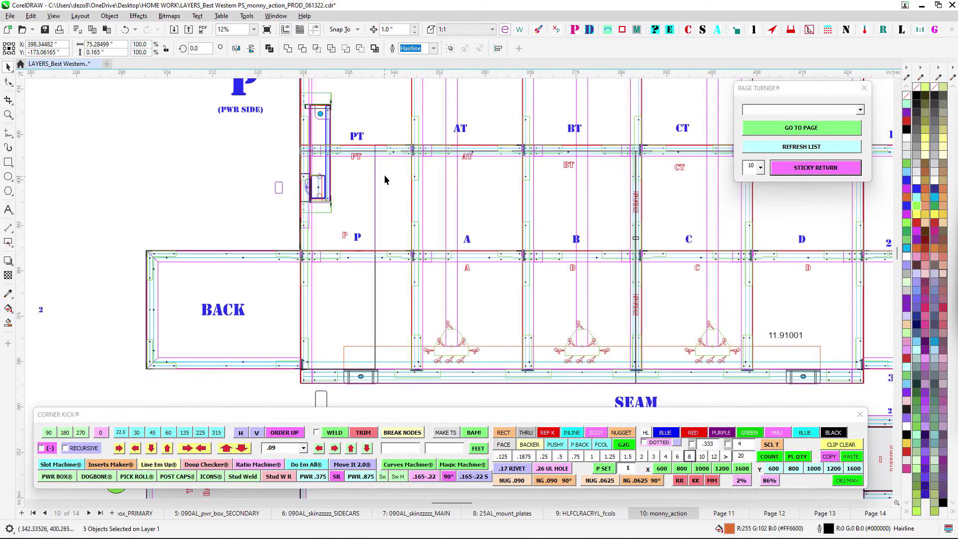
pyautogui.scroll(2, 384, 178)
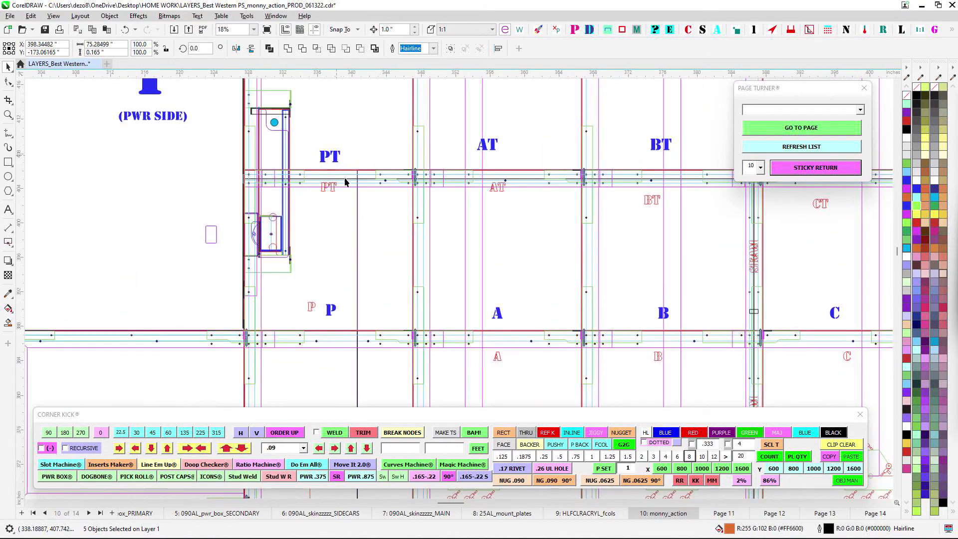
pyautogui.moveTo(475, 313); pyautogui.dragTo(317, 297)
pyautogui.moveTo(190, 306); pyautogui.dragTo(314, 298)
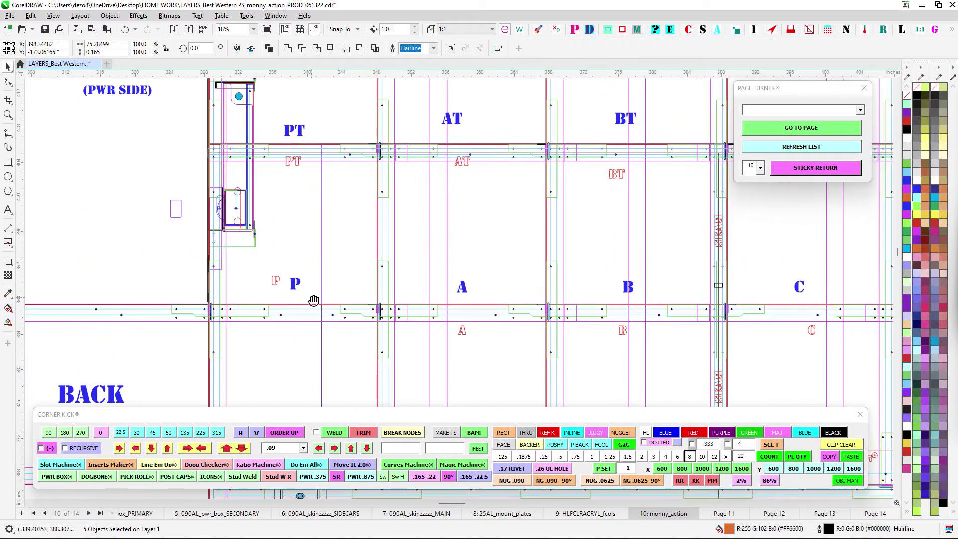
pyautogui.moveTo(394, 306); pyautogui.dragTo(254, 311)
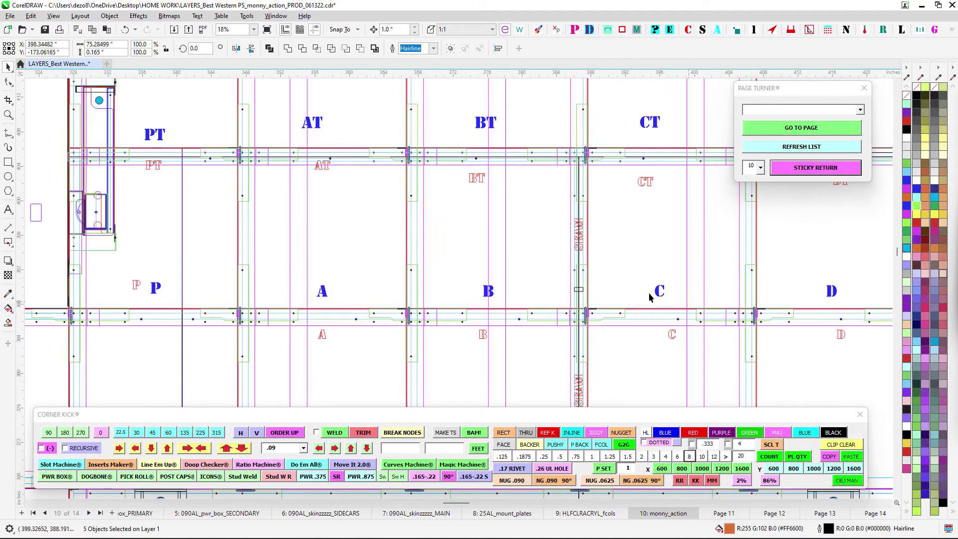
pyautogui.scroll(-1, 784, 293)
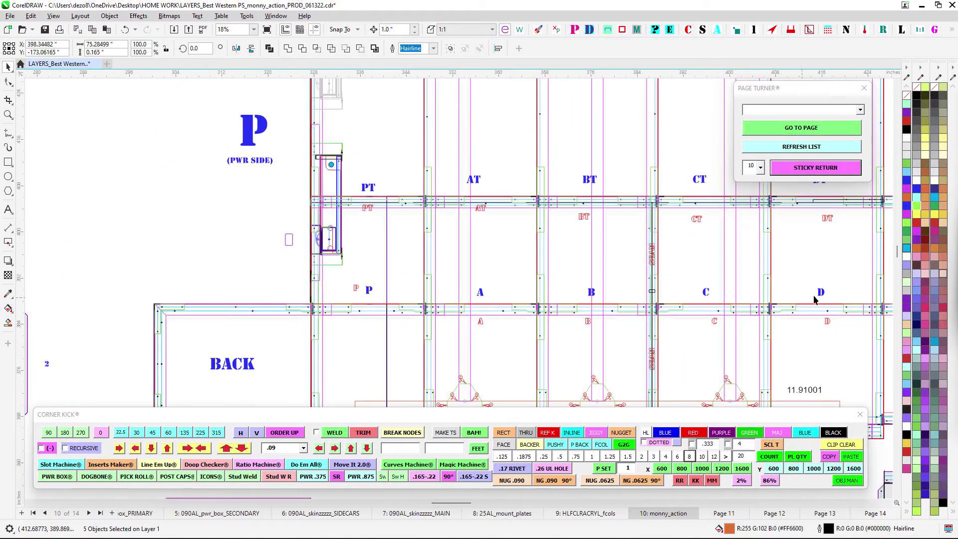
pyautogui.moveTo(425, 298); pyautogui.dragTo(301, 344)
pyautogui.scroll(1, 344, 227)
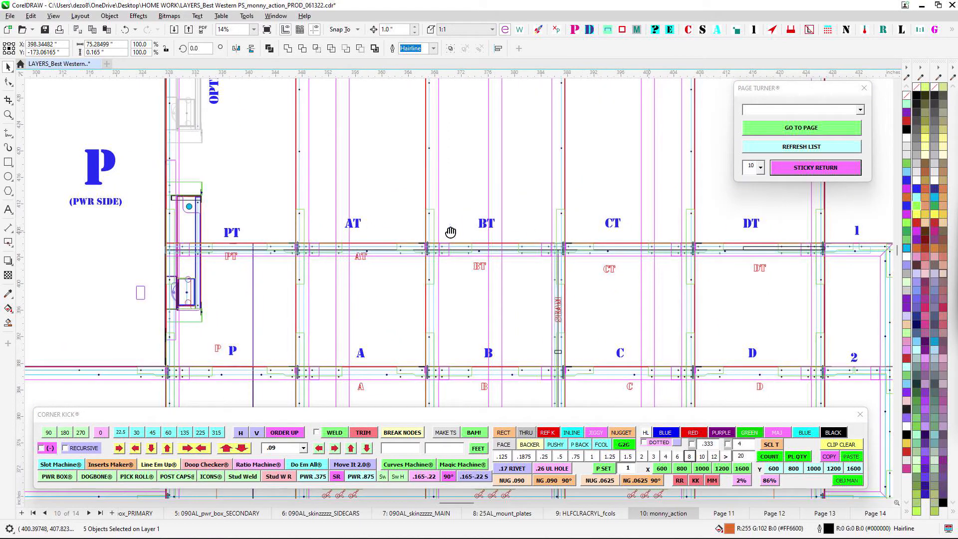
pyautogui.scroll(-2, 451, 231)
pyautogui.scroll(2, 250, 186)
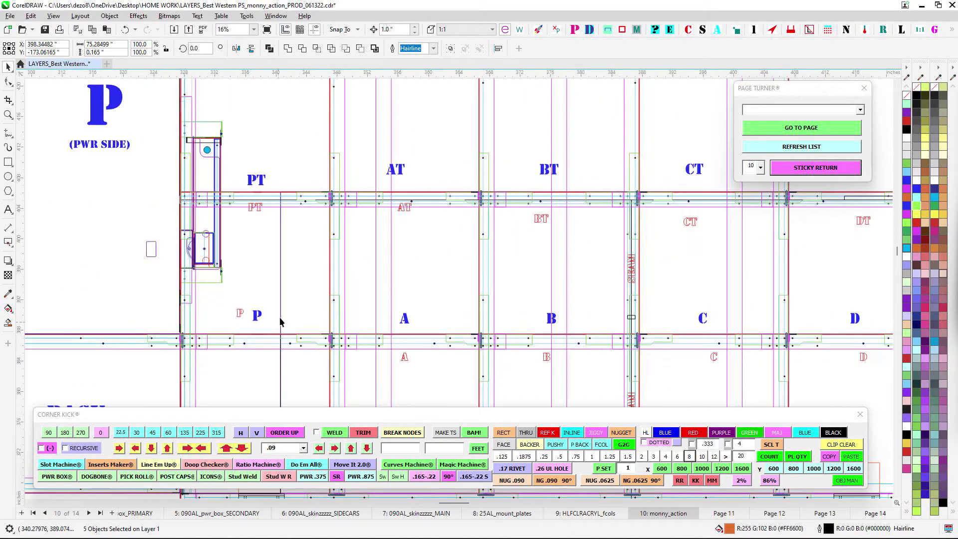
pyautogui.scroll(-4, 288, 327)
pyautogui.scroll(5, 462, 333)
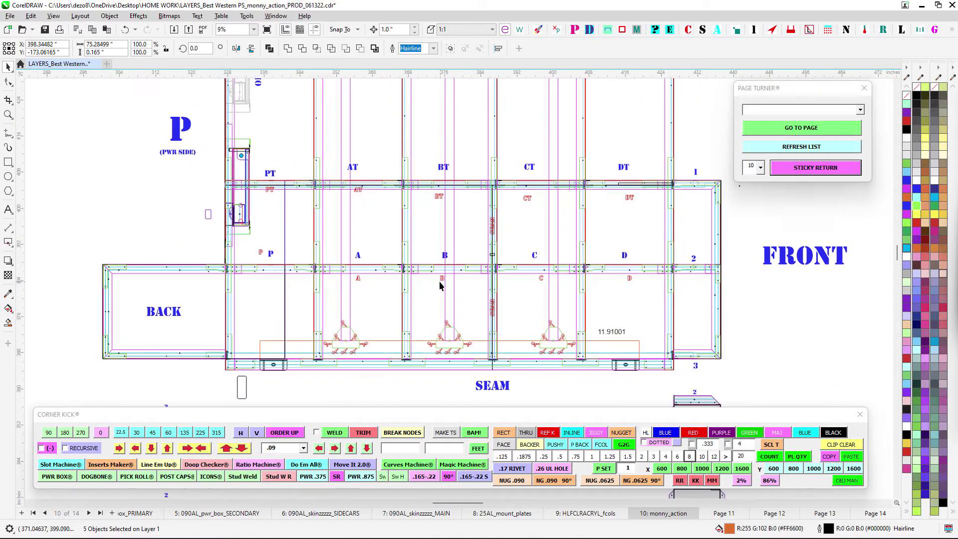
# - Select the alignment hole with its C label on the middle rail, followed by the alignment hole at CT on the rail above
pyautogui.moveTo(490, 212); pyautogui.dragTo(526, 286)
pyautogui.moveTo(731, 240); pyautogui.dragTo(559, 322)
pyautogui.scroll(-2, 543, 280)
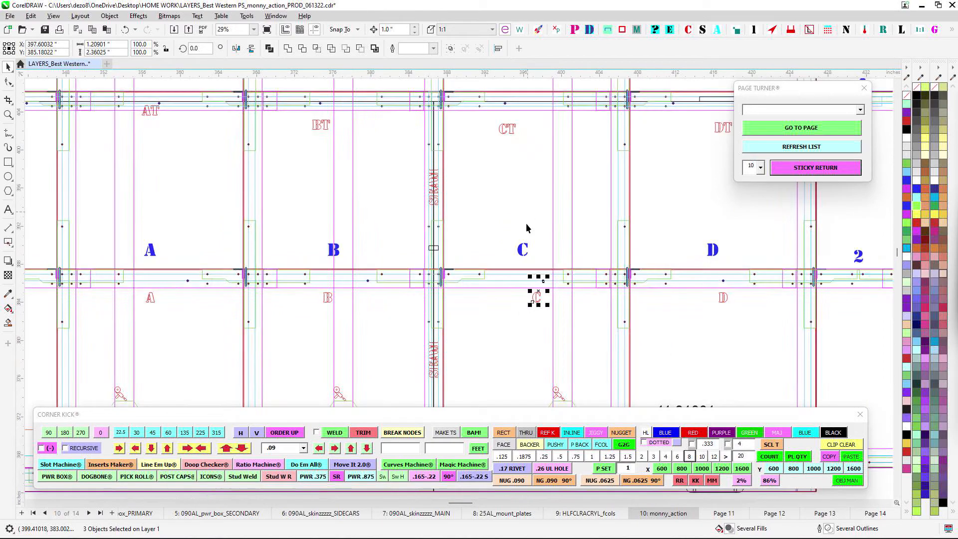
pyautogui.moveTo(527, 103); pyautogui.dragTo(516, 270)
pyautogui.scroll(2, 517, 271)
pyautogui.scroll(2, 465, 255)
pyautogui.moveTo(463, 233); pyautogui.dragTo(544, 313)
pyautogui.scroll(-3, 563, 339)
pyautogui.moveTo(560, 349); pyautogui.dragTo(527, 191)
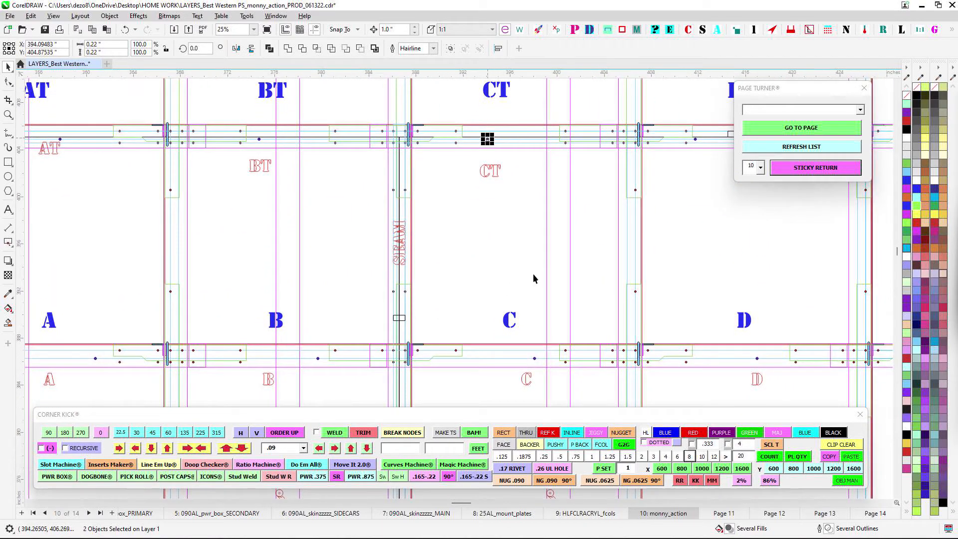
# - Review the numbered and lettered frame part layouts below the main box frame, down to the long P seam part
pyautogui.moveTo(533, 274); pyautogui.dragTo(531, 184)
pyautogui.scroll(-2, 531, 184)
pyautogui.scroll(-2, 565, 252)
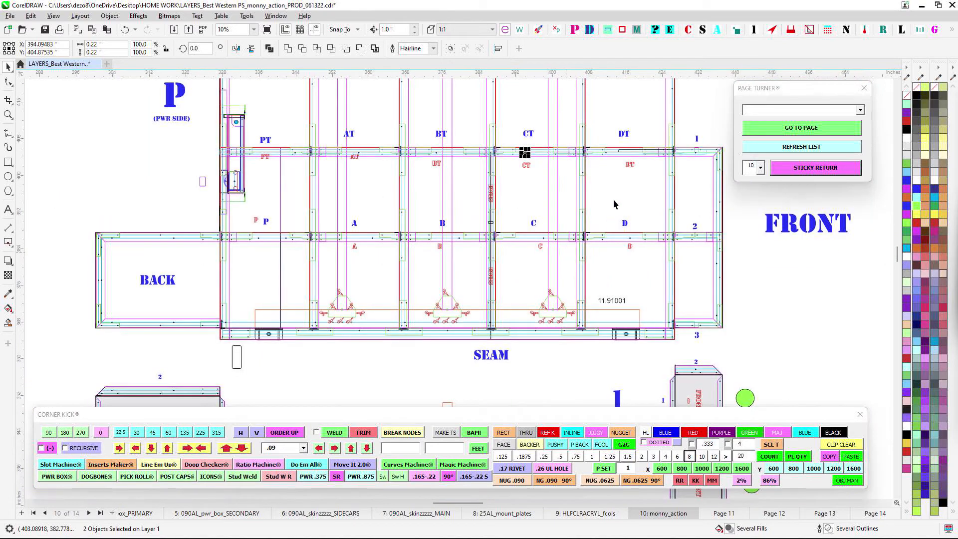
pyautogui.scroll(-2, 379, 260)
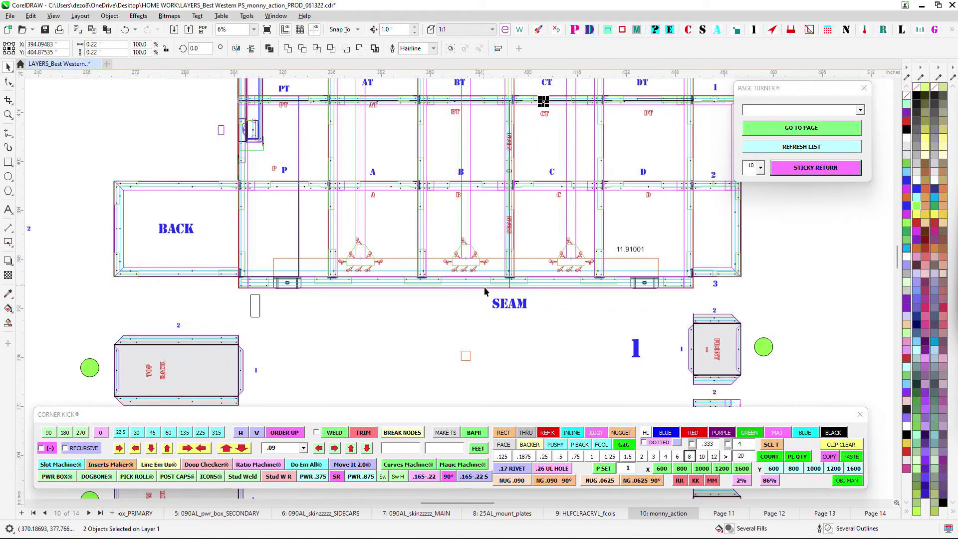
pyautogui.scroll(-2, 484, 287)
pyautogui.moveTo(504, 333); pyautogui.dragTo(504, 220)
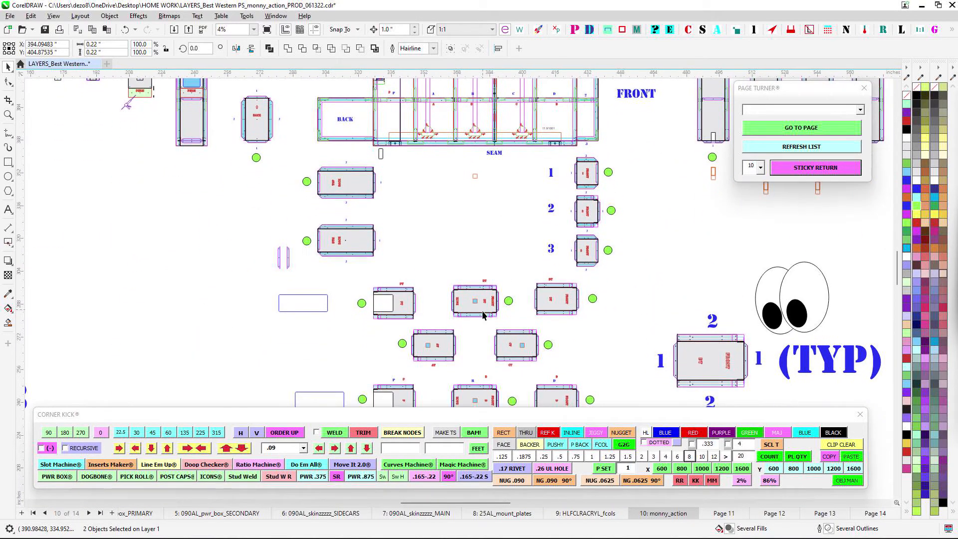
pyautogui.scroll(4, 489, 301)
pyautogui.scroll(-2, 485, 293)
pyautogui.moveTo(490, 327); pyautogui.dragTo(486, 159)
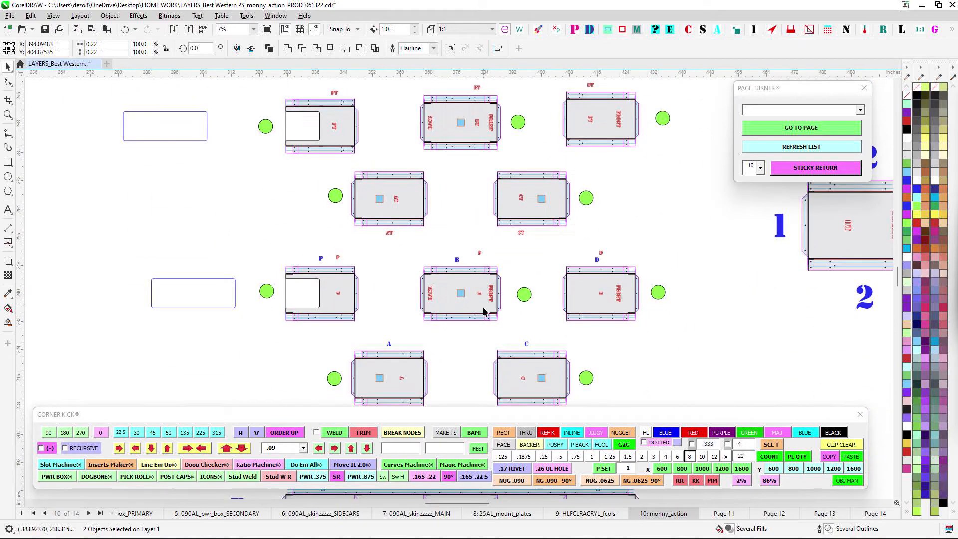
pyautogui.scroll(3, 484, 314)
pyautogui.moveTo(533, 324); pyautogui.dragTo(569, 184)
pyautogui.scroll(-4, 579, 227)
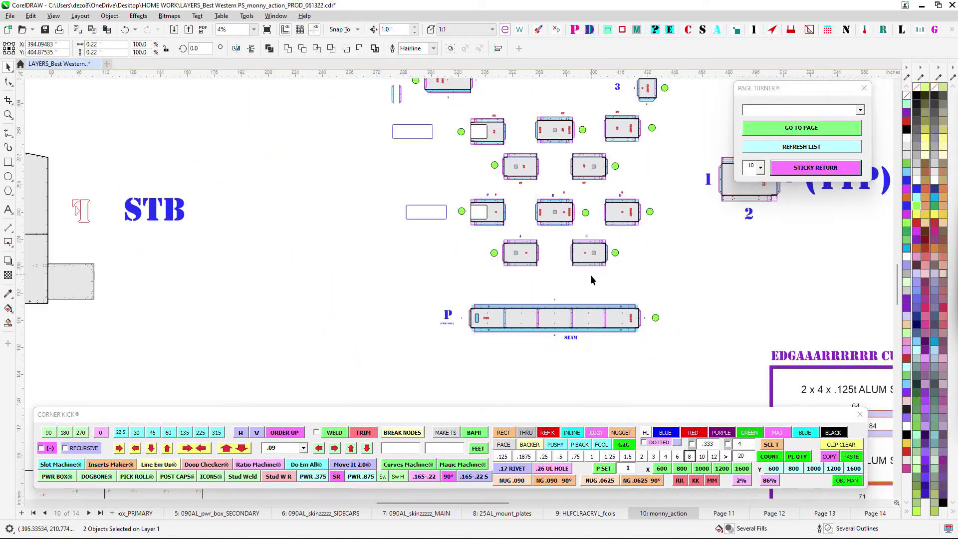
# - Inspect the STB side-car frame's C-marked holes and select the alignment hole above the C on the lower section's upper rail
pyautogui.moveTo(590, 274); pyautogui.dragTo(549, 118)
pyautogui.moveTo(584, 235); pyautogui.dragTo(624, 173)
pyautogui.moveTo(547, 389); pyautogui.dragTo(566, 234)
pyautogui.scroll(1, 421, 289)
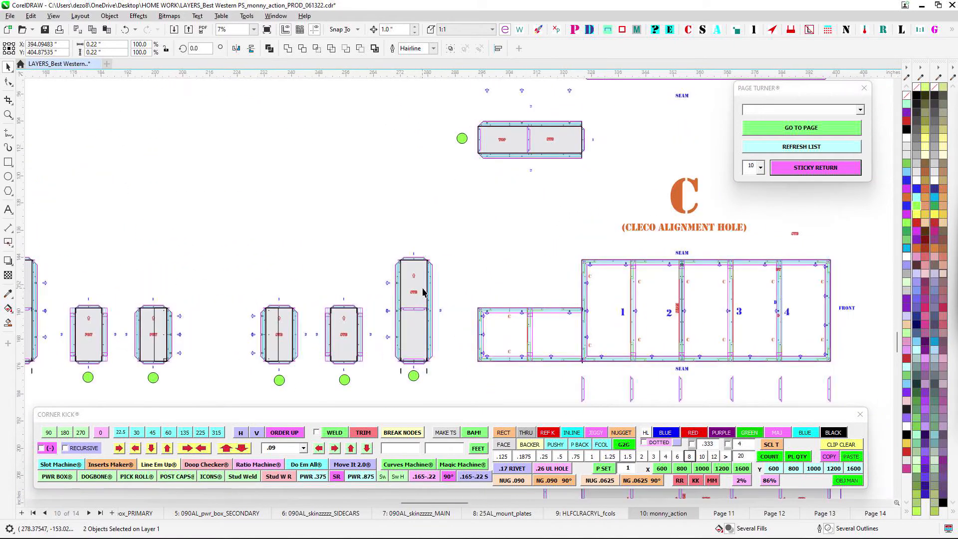
pyautogui.scroll(1, 519, 286)
pyautogui.scroll(1, 613, 302)
pyautogui.scroll(2, 616, 302)
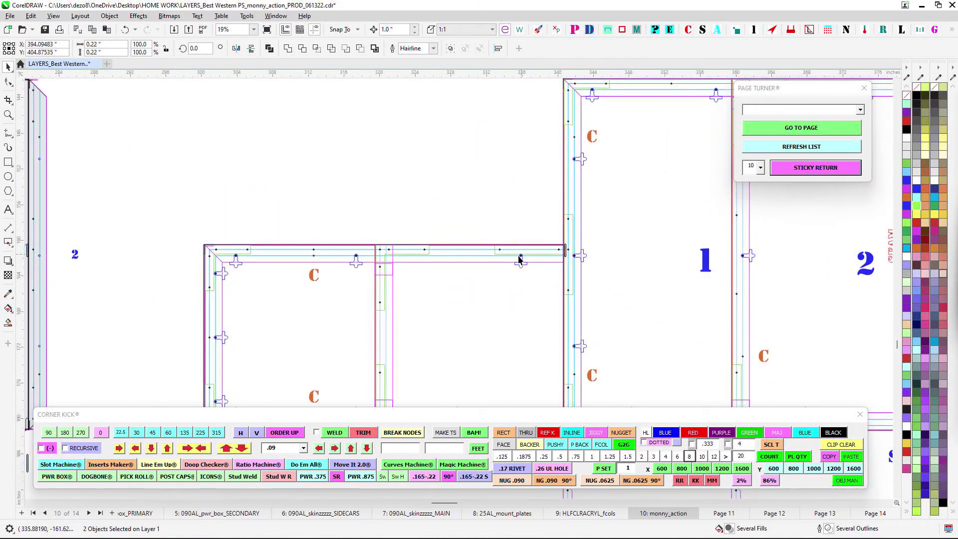
pyautogui.scroll(4, 319, 255)
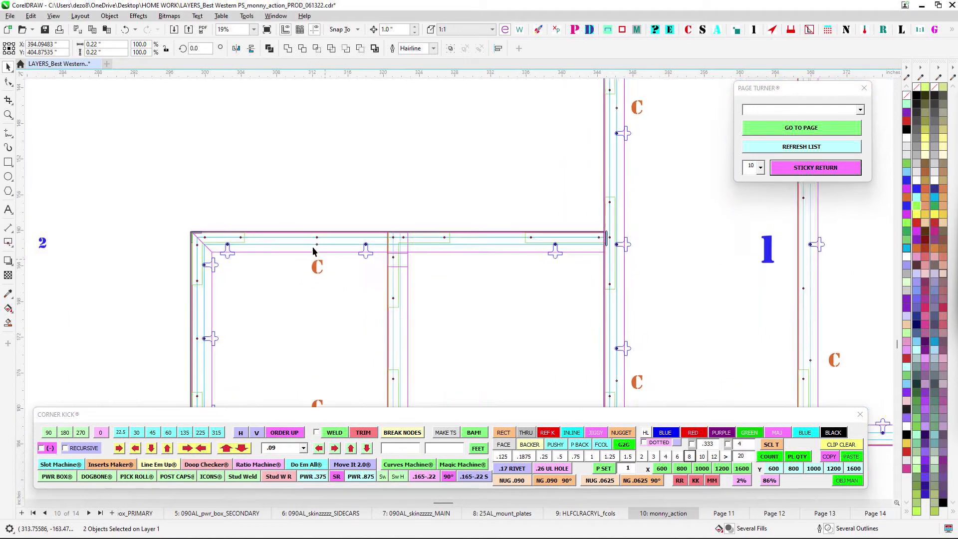
pyautogui.moveTo(281, 220); pyautogui.dragTo(280, 216)
pyautogui.scroll(-10, 422, 290)
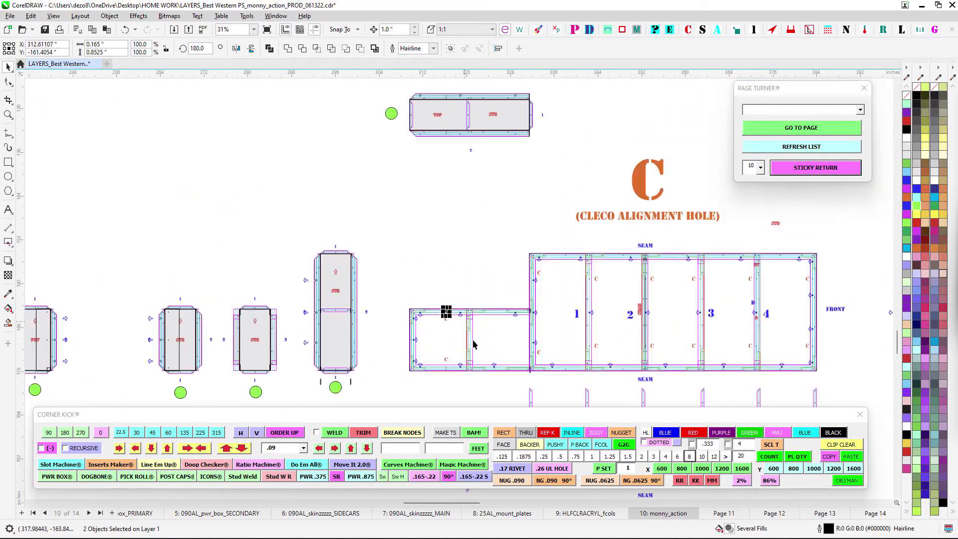
# - Compare the STB and PRT side-car skins with the main STB INSIDE skin and examine its alignment hole pattern
pyautogui.moveTo(335, 231); pyautogui.dragTo(589, 377)
pyautogui.moveTo(326, 210); pyautogui.dragTo(489, 320)
pyautogui.moveTo(314, 192); pyautogui.dragTo(462, 277)
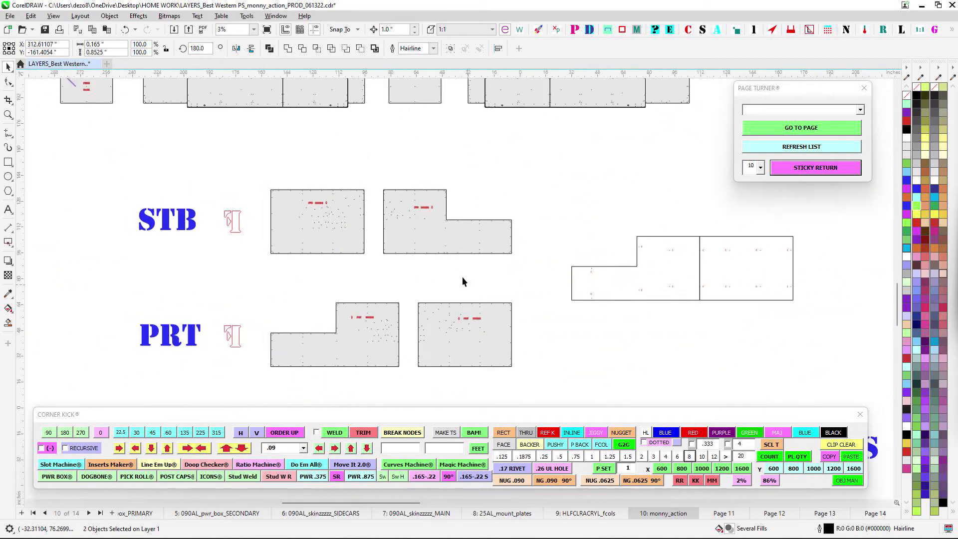
pyautogui.scroll(1, 426, 218)
pyautogui.moveTo(472, 158); pyautogui.dragTo(542, 341)
pyautogui.moveTo(649, 169); pyautogui.dragTo(682, 301)
pyautogui.scroll(4, 747, 249)
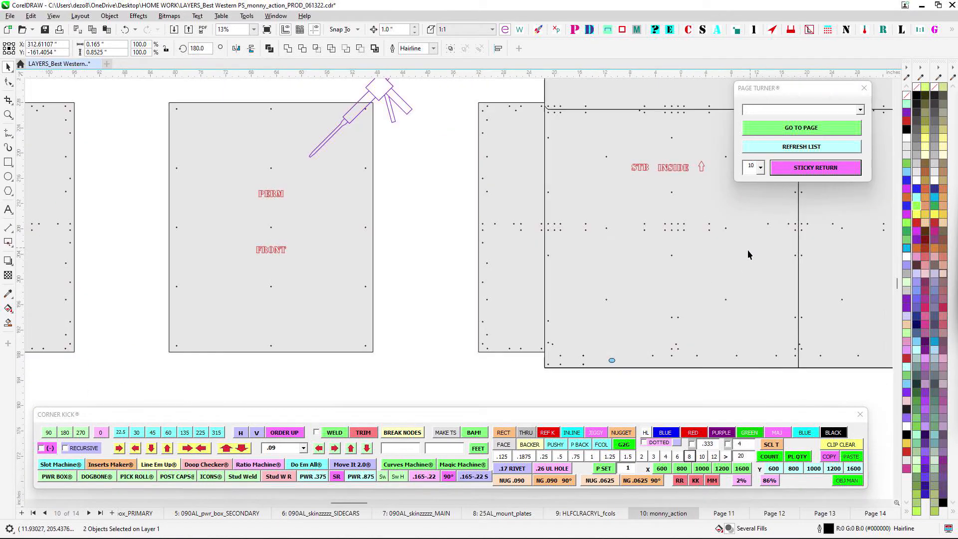
pyautogui.moveTo(755, 355); pyautogui.dragTo(438, 279)
pyautogui.scroll(2, 414, 280)
pyautogui.scroll(-1, 394, 253)
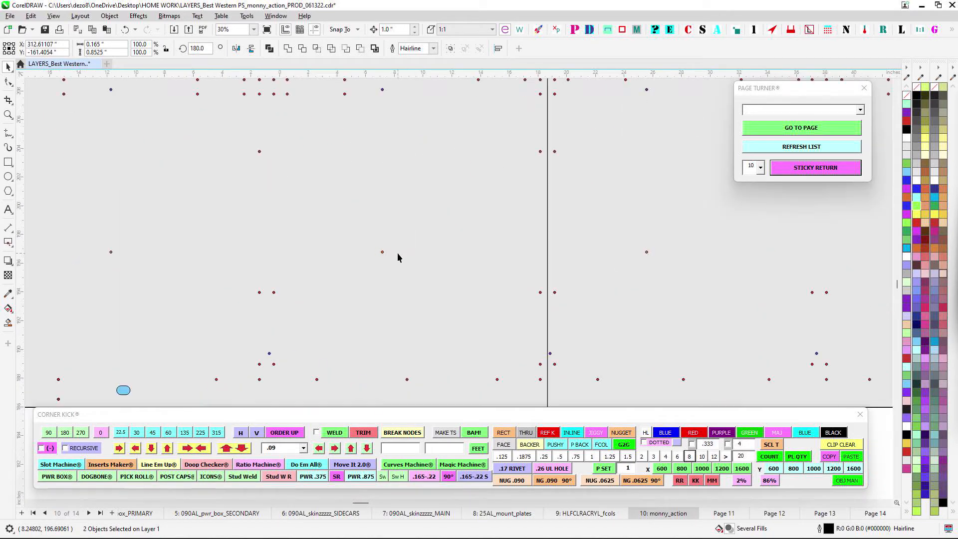
pyautogui.moveTo(399, 252); pyautogui.dragTo(499, 244)
pyautogui.scroll(-2, 506, 243)
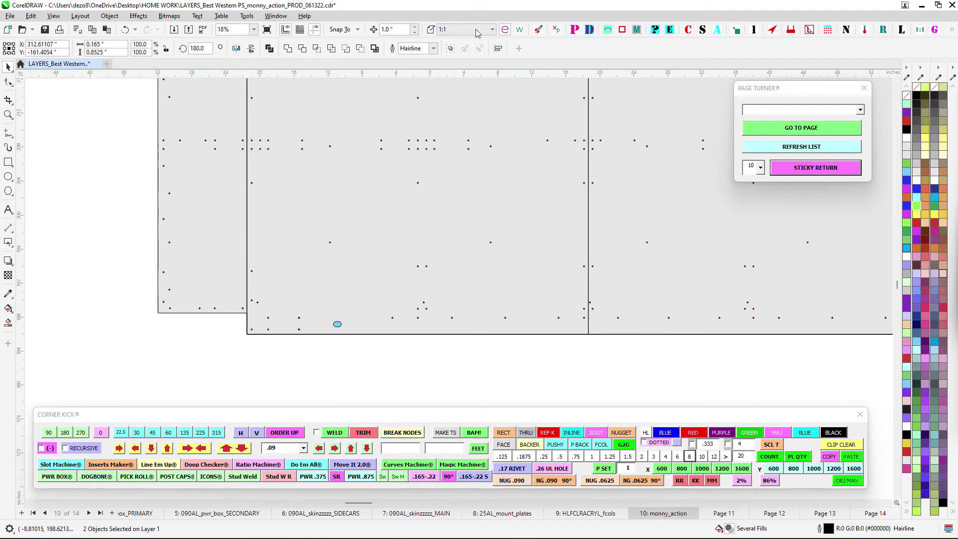
# - Display the drawing as wireframe and select the row of alignment holes below the STB INSIDE labels
pyautogui.click(519, 29)
pyautogui.moveTo(349, 225); pyautogui.dragTo(217, 246)
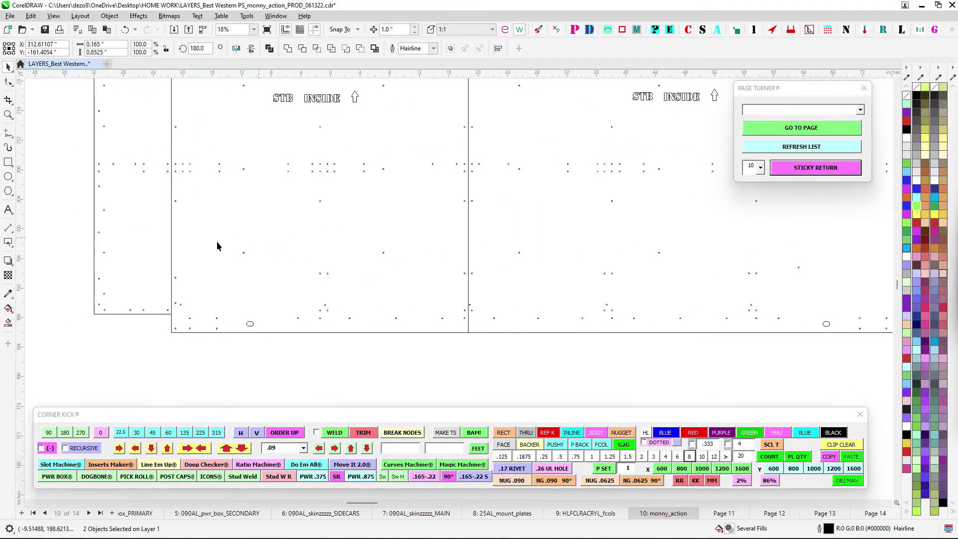
pyautogui.moveTo(500, 257); pyautogui.dragTo(479, 257)
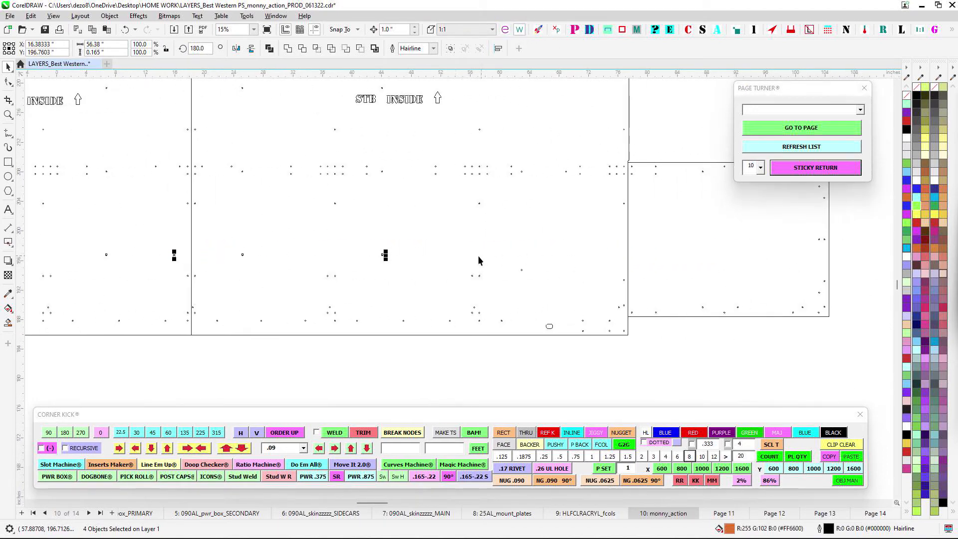
# - Inspect the side-car joint and edge holes on the STB skin, restore the enhanced filled view and clear the selection
pyautogui.scroll(4, 632, 235)
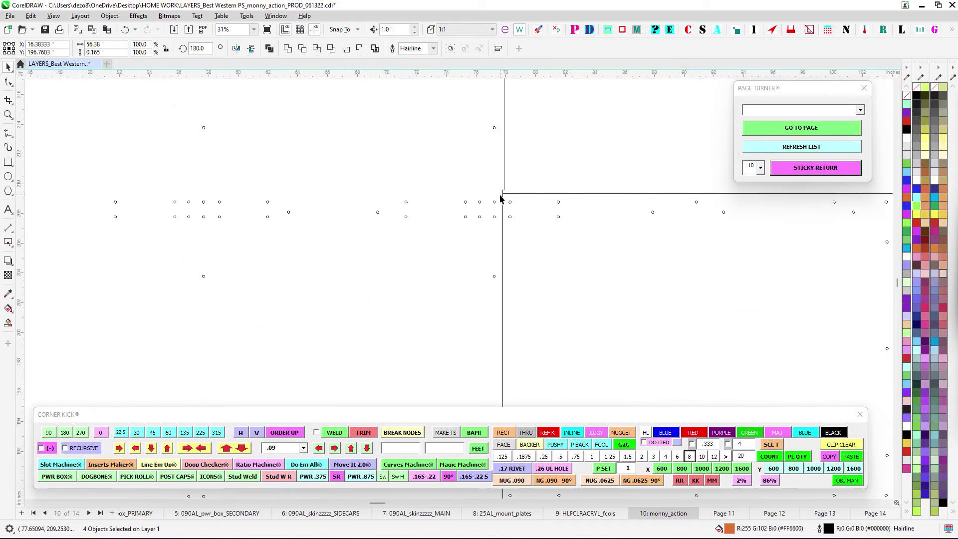
pyautogui.scroll(-4, 507, 207)
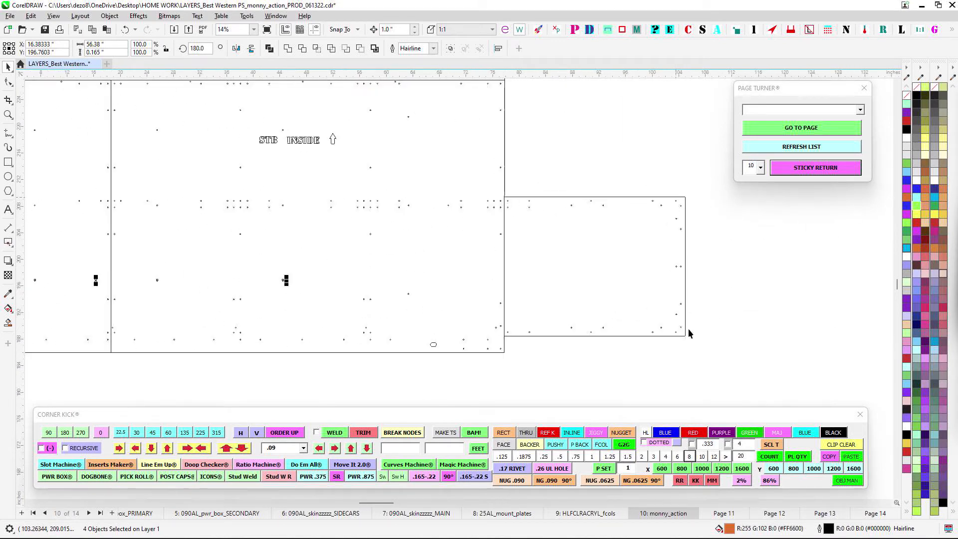
pyautogui.moveTo(277, 328); pyautogui.dragTo(617, 321)
pyautogui.scroll(-1, 400, 239)
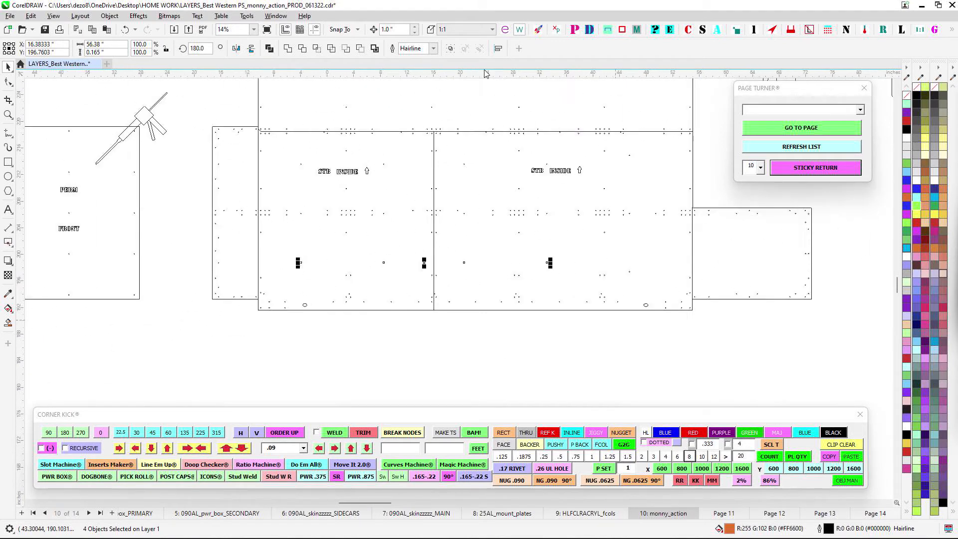
pyautogui.click(505, 31)
pyautogui.scroll(-3, 557, 262)
pyautogui.click(712, 334)
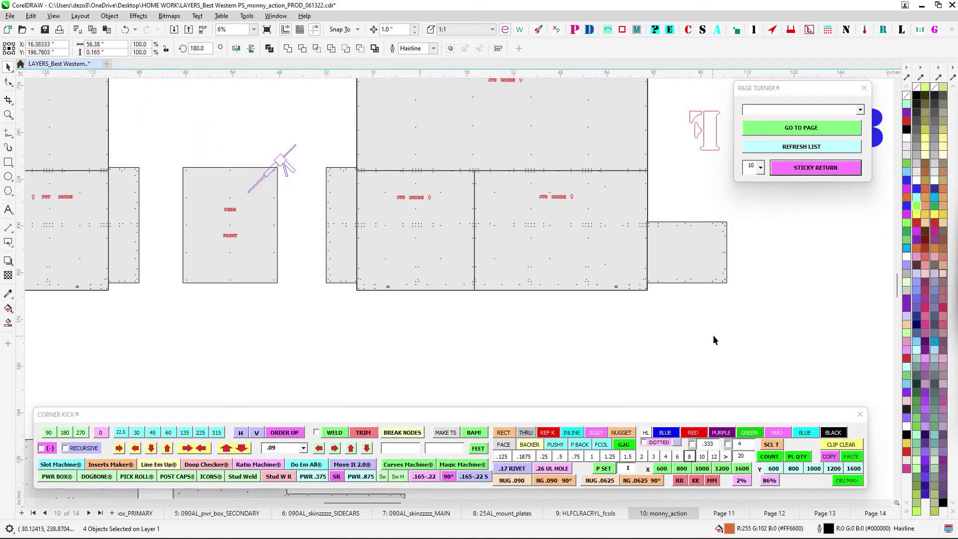
# - Review the PRT and STB skin layouts and return to the side-car securing diagram to examine its fastener positions
pyautogui.moveTo(711, 337); pyautogui.dragTo(663, 285)
pyautogui.scroll(-1, 657, 339)
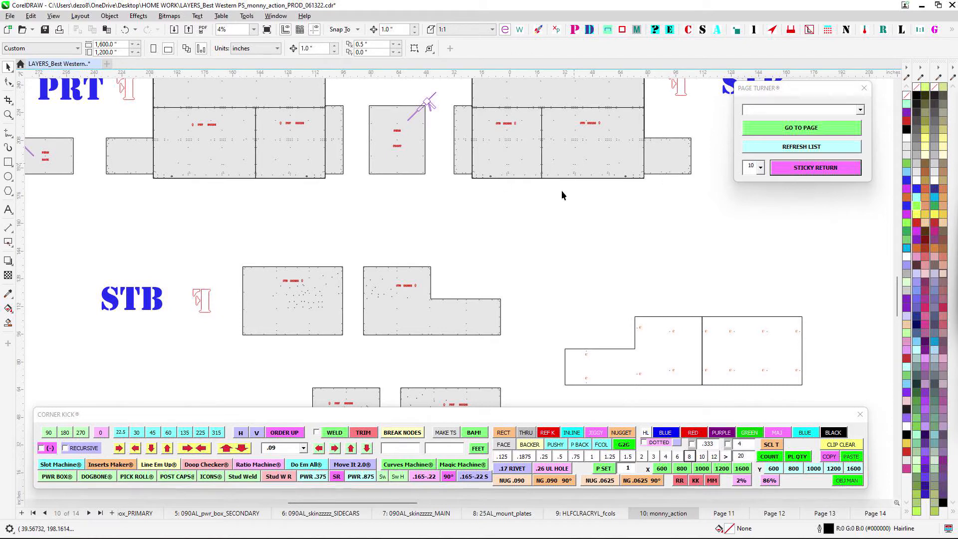
pyautogui.moveTo(552, 244); pyautogui.dragTo(596, 294)
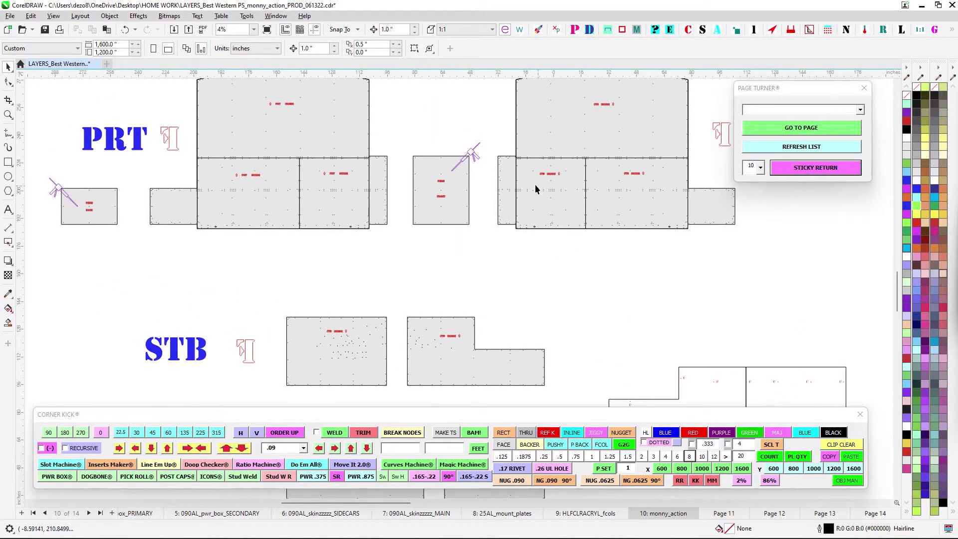
pyautogui.scroll(-1, 509, 159)
pyautogui.hscroll(6, 579, 234)
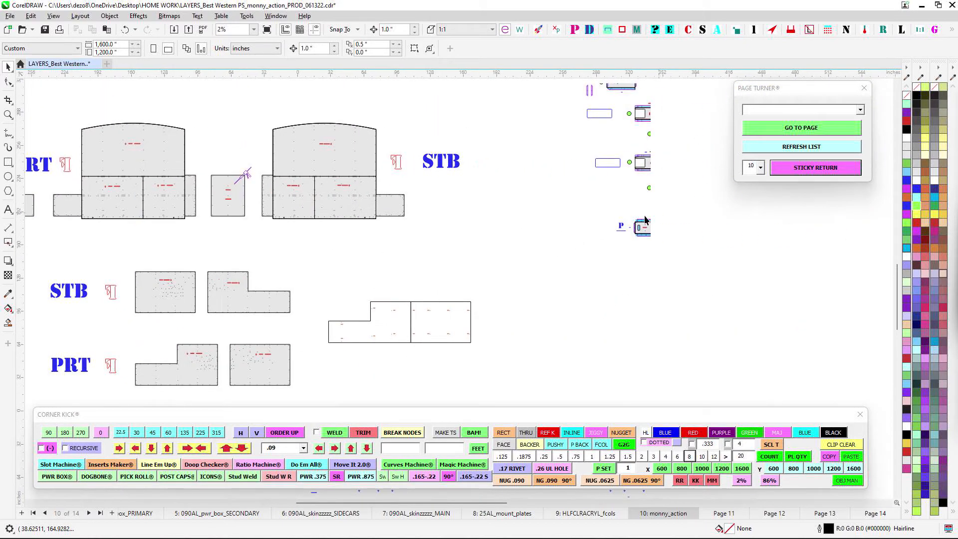
pyautogui.moveTo(565, 206); pyautogui.dragTo(354, 228)
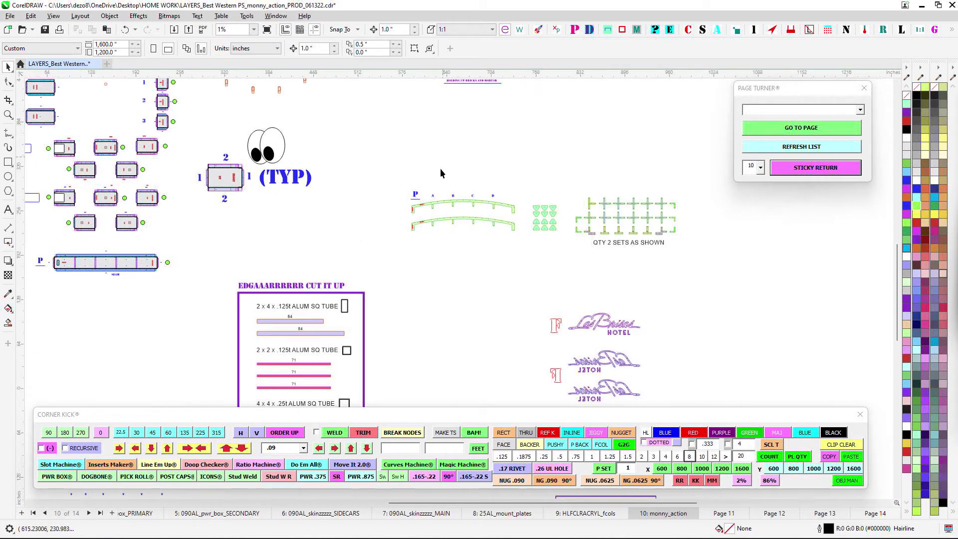
pyautogui.scroll(-1, 504, 243)
pyautogui.scroll(4, 503, 243)
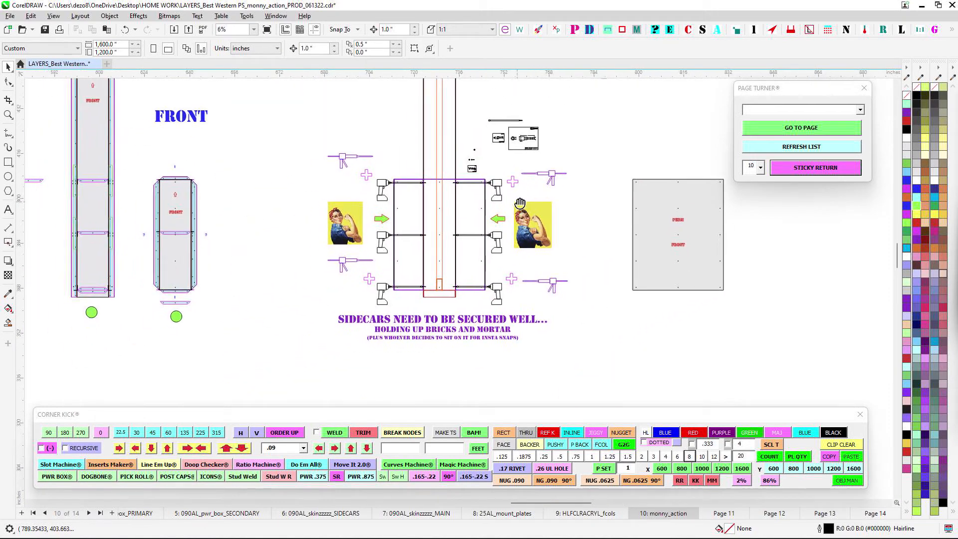
pyautogui.scroll(1, 427, 190)
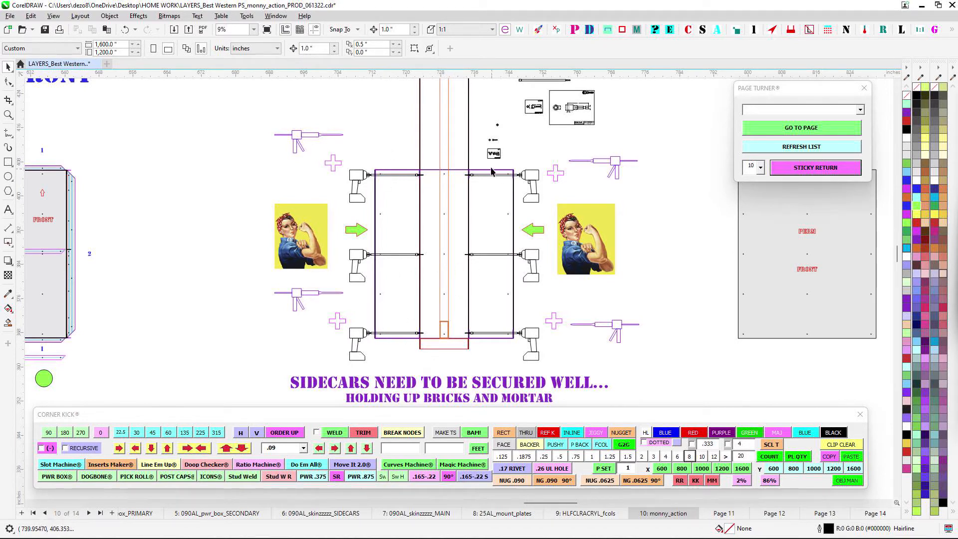
# - Examine the drill and fastener positions on the side-car securing diagram and select the PERM FRONT panel with its holes
pyautogui.scroll(1, 414, 165)
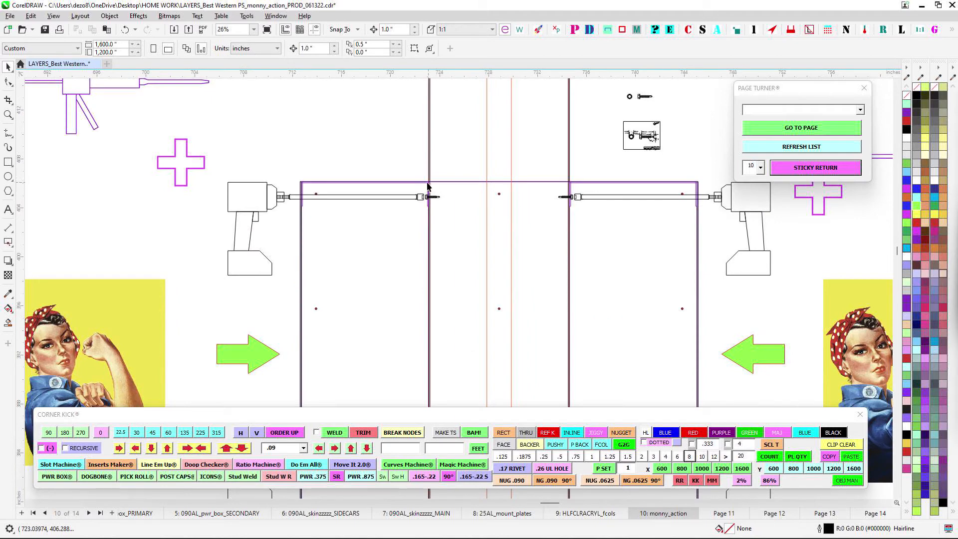
pyautogui.scroll(-2, 423, 173)
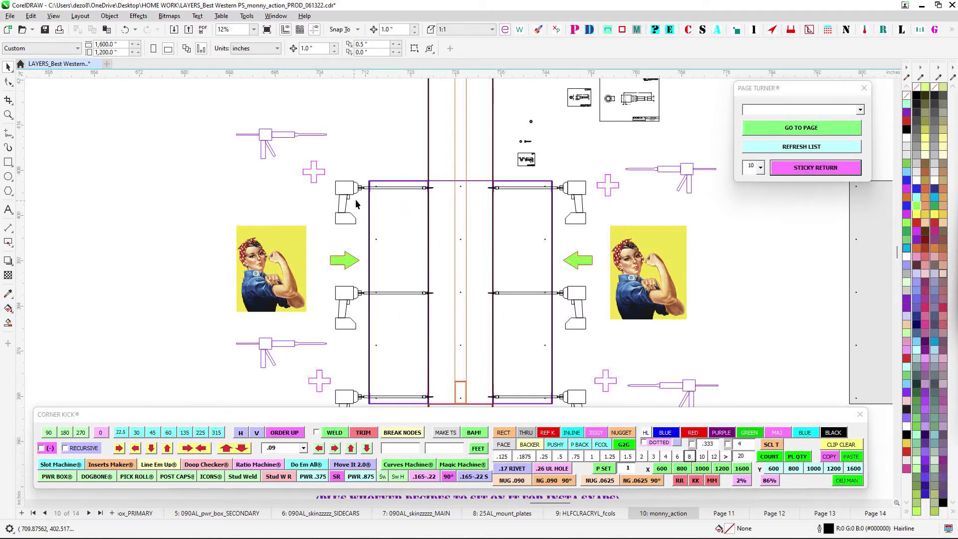
pyautogui.scroll(-3, 557, 230)
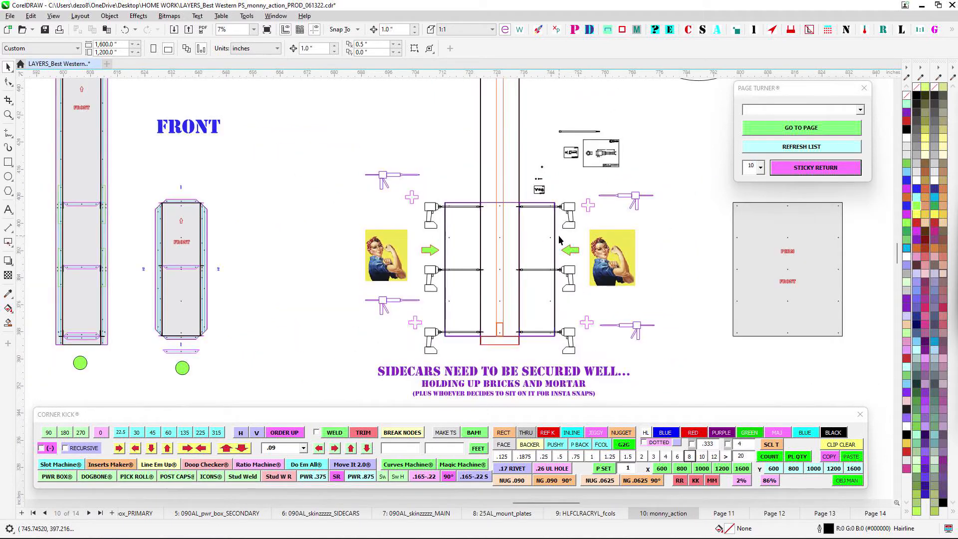
pyautogui.scroll(3, 504, 184)
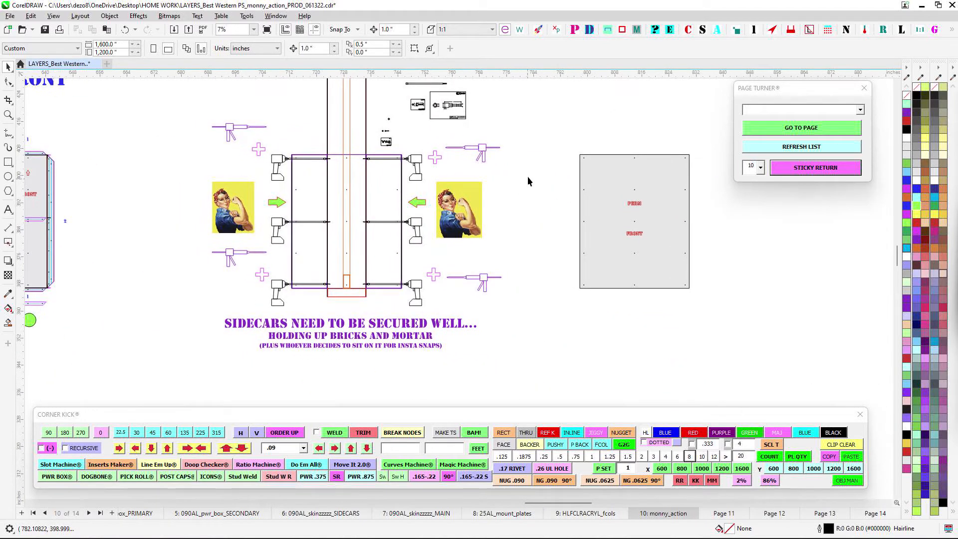
pyautogui.moveTo(532, 130); pyautogui.dragTo(721, 325)
pyautogui.press('Escape')
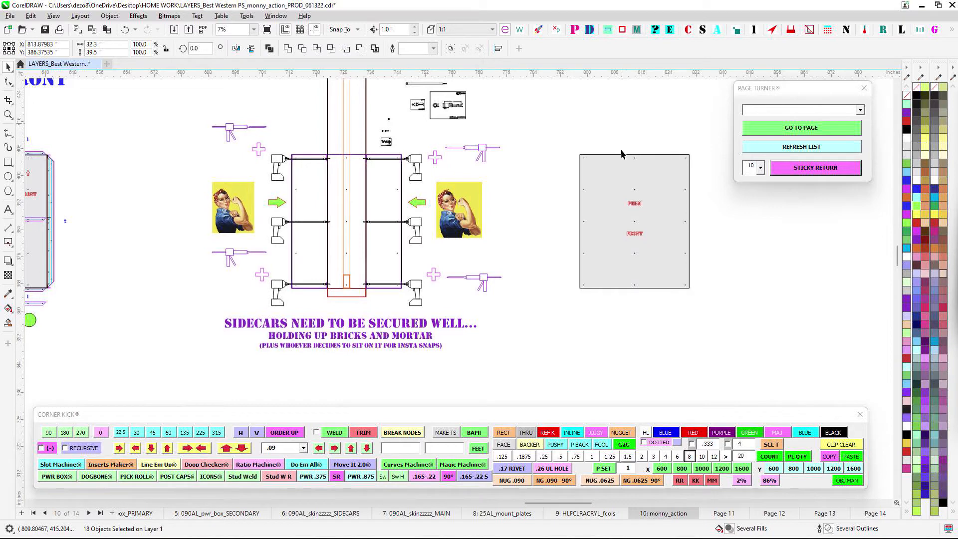
pyautogui.moveTo(552, 124); pyautogui.dragTo(759, 345)
# - Select the row of three holes between the upper and middle drills on the securing diagram, and clear the selection
pyautogui.scroll(3, 394, 170)
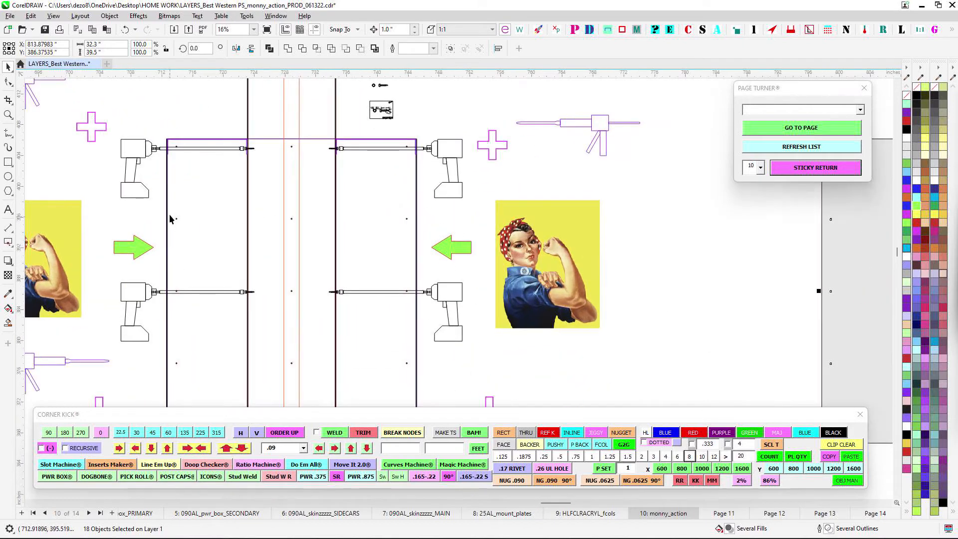
pyautogui.moveTo(416, 245); pyautogui.dragTo(435, 234)
pyautogui.scroll(-2, 494, 222)
pyautogui.moveTo(570, 202); pyautogui.dragTo(552, 218)
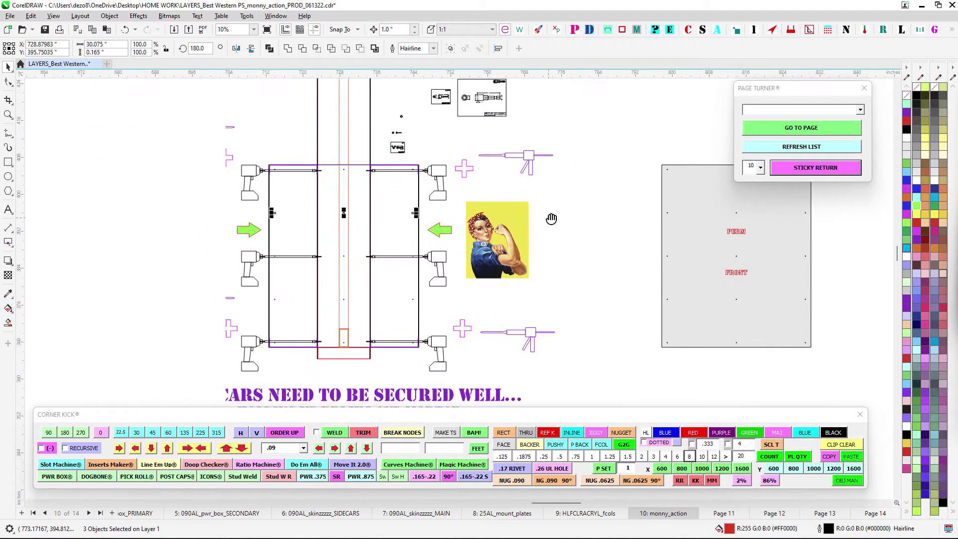
pyautogui.click(307, 132)
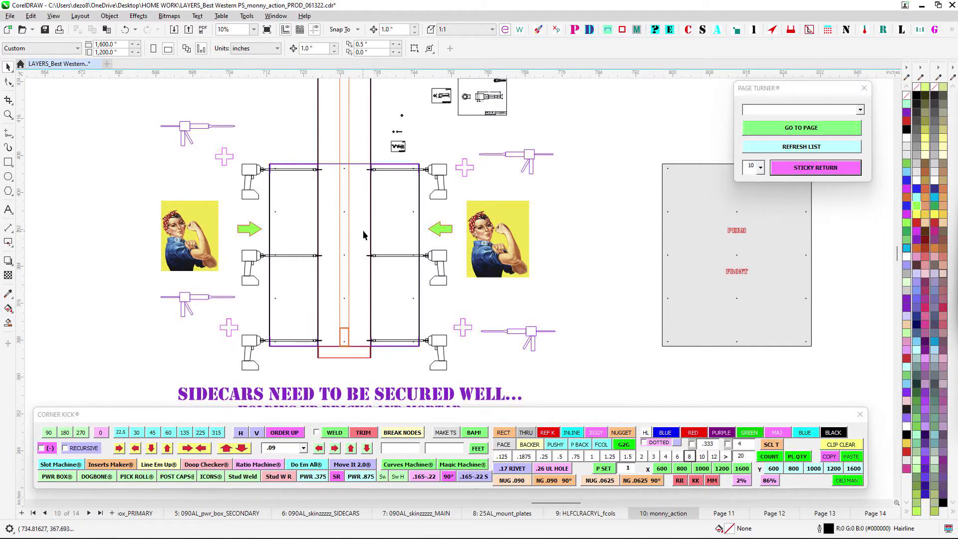
# - Review the PRT and STB skin layouts and inspect the PERM BACK panel beside the PRT side-car skin
pyautogui.scroll(-5, 363, 235)
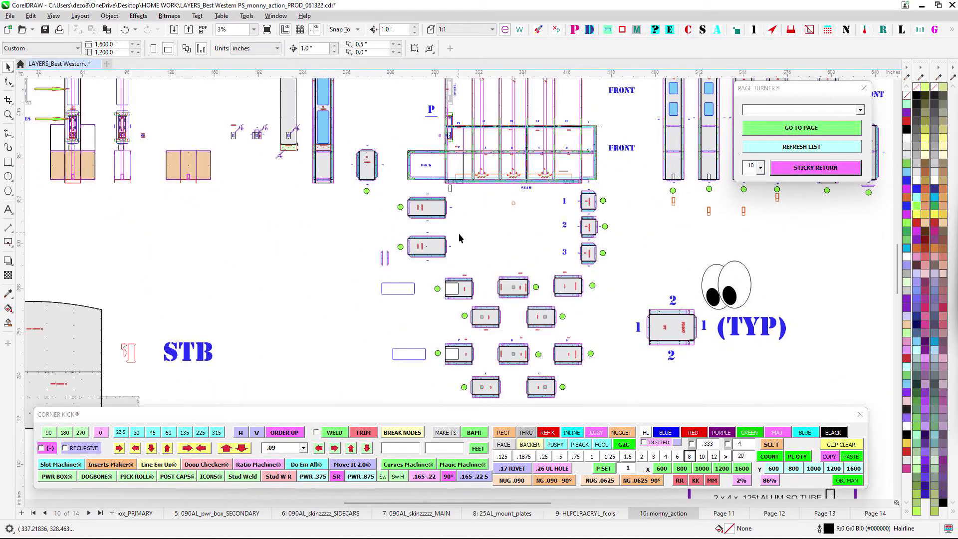
pyautogui.scroll(-2, 396, 191)
pyautogui.moveTo(271, 187); pyautogui.dragTo(425, 184)
pyautogui.moveTo(293, 268); pyautogui.dragTo(426, 198)
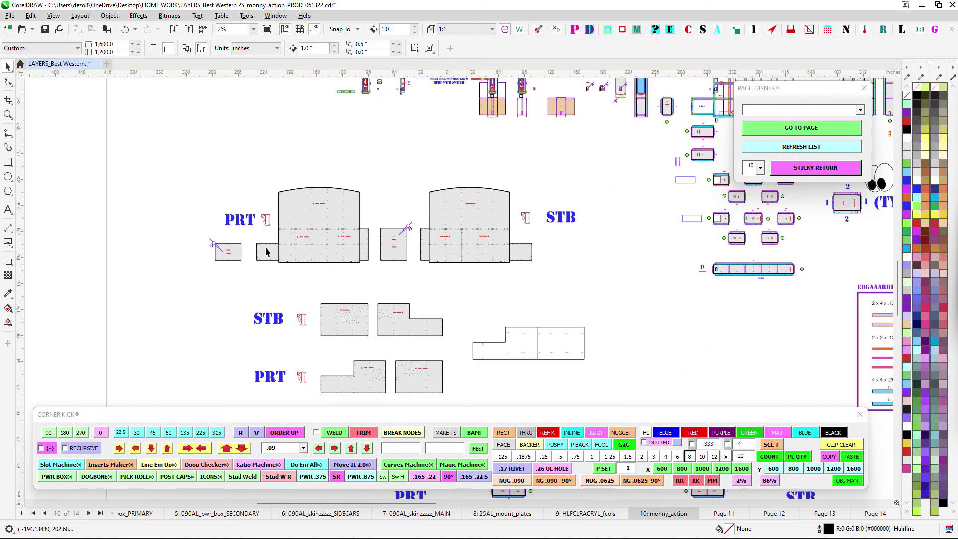
pyautogui.scroll(6, 266, 251)
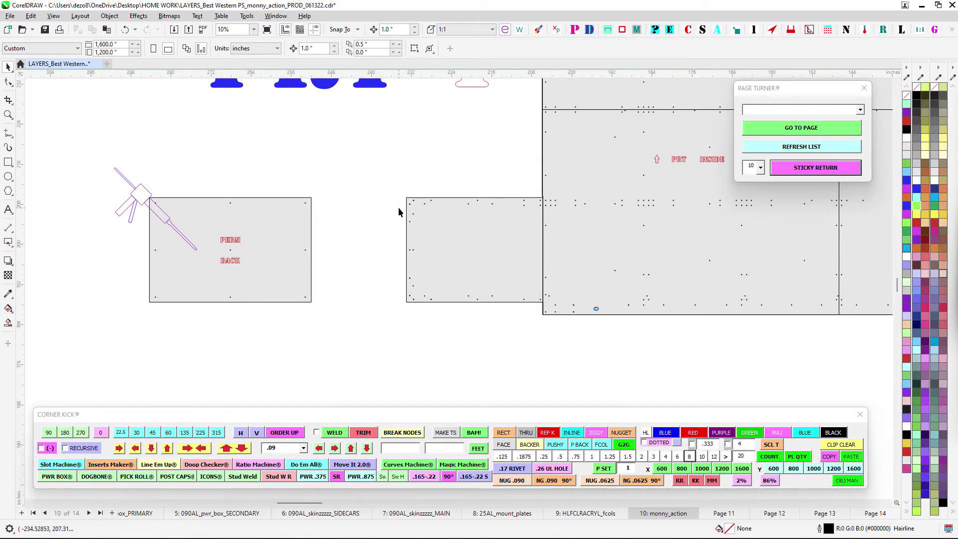
pyautogui.scroll(-3, 395, 251)
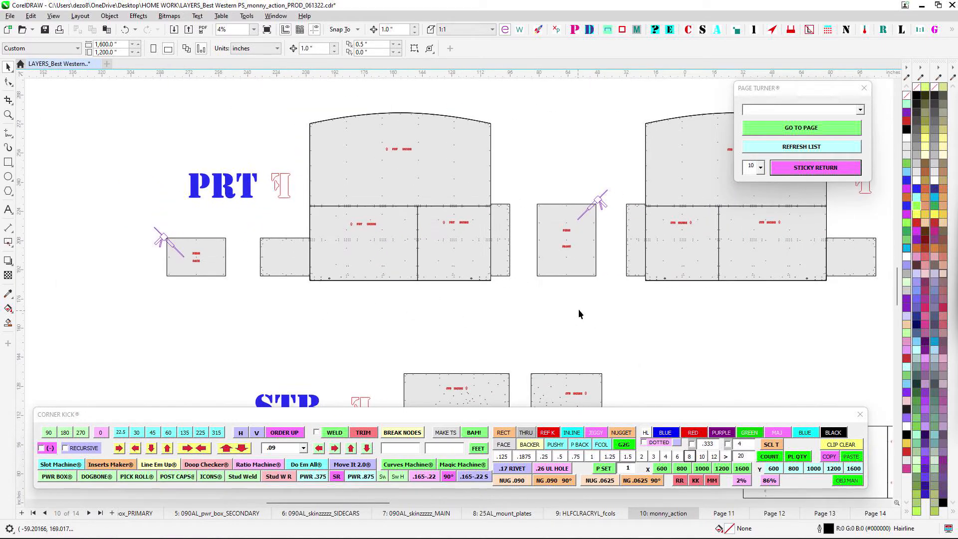
pyautogui.moveTo(501, 304); pyautogui.dragTo(522, 300)
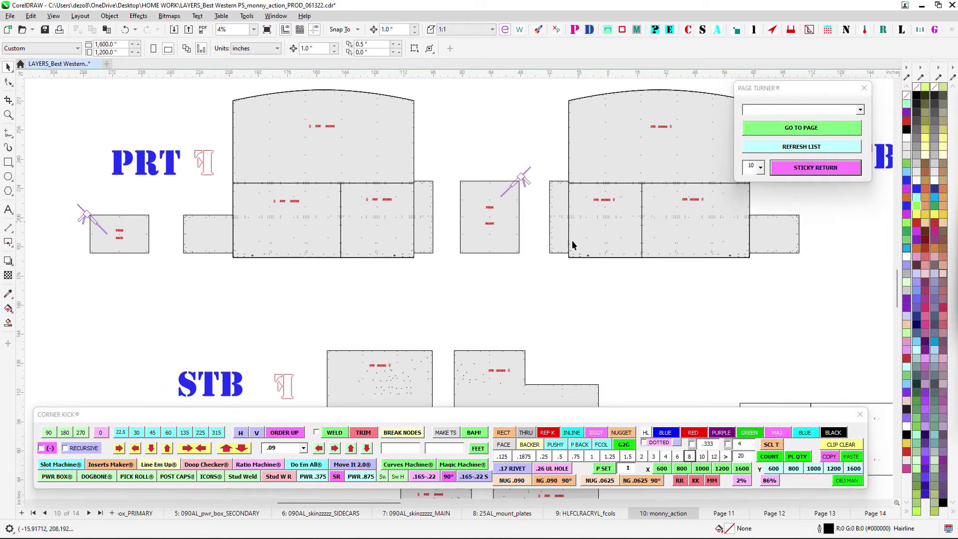
# - Compare the separate STB INSIDE and PRT INSIDE skins and examine their scattered hole patterns
pyautogui.scroll(-3, 561, 227)
pyautogui.moveTo(593, 276); pyautogui.dragTo(541, 220)
pyautogui.scroll(-1, 578, 250)
pyautogui.moveTo(577, 251); pyautogui.dragTo(573, 201)
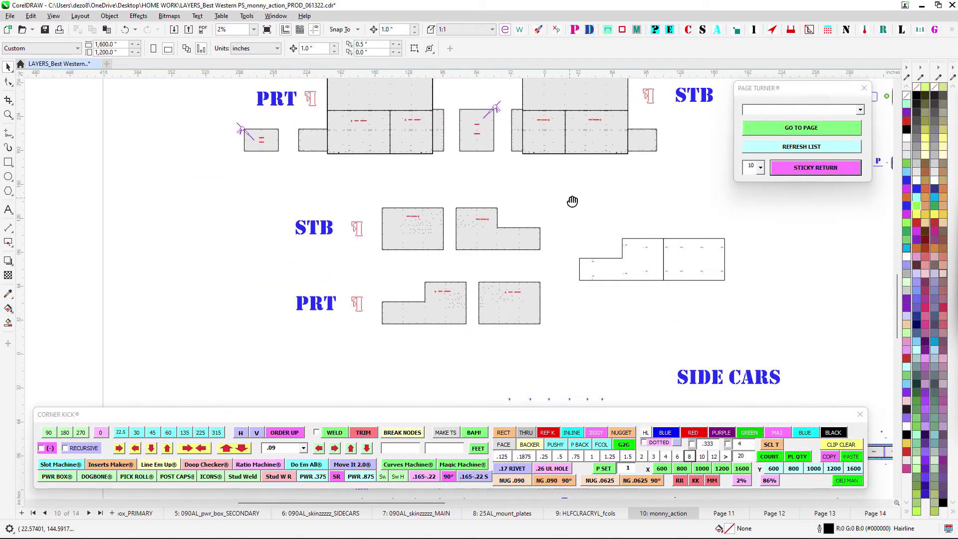
pyautogui.scroll(4, 373, 215)
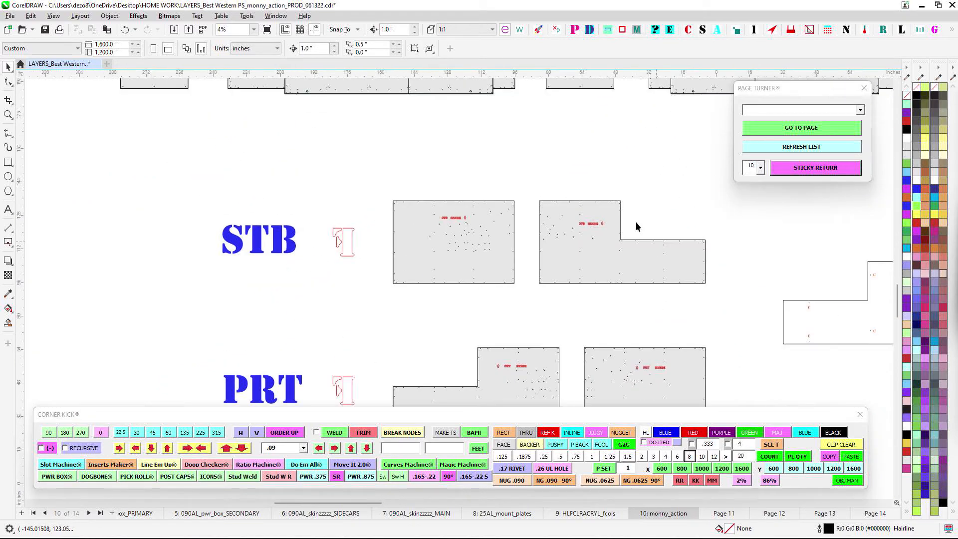
pyautogui.moveTo(632, 194); pyautogui.dragTo(584, 273)
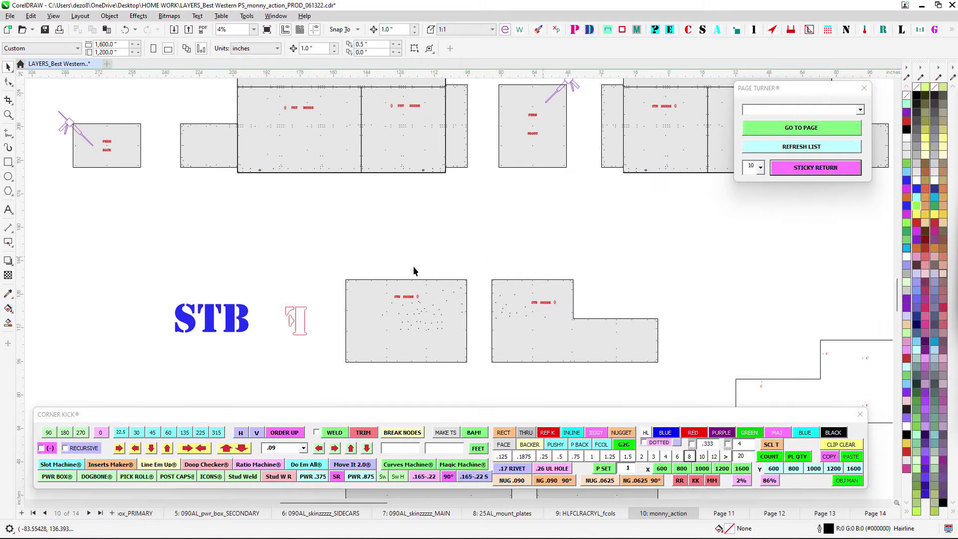
pyautogui.scroll(-2, 448, 289)
pyautogui.moveTo(610, 314); pyautogui.dragTo(571, 243)
pyautogui.scroll(4, 471, 324)
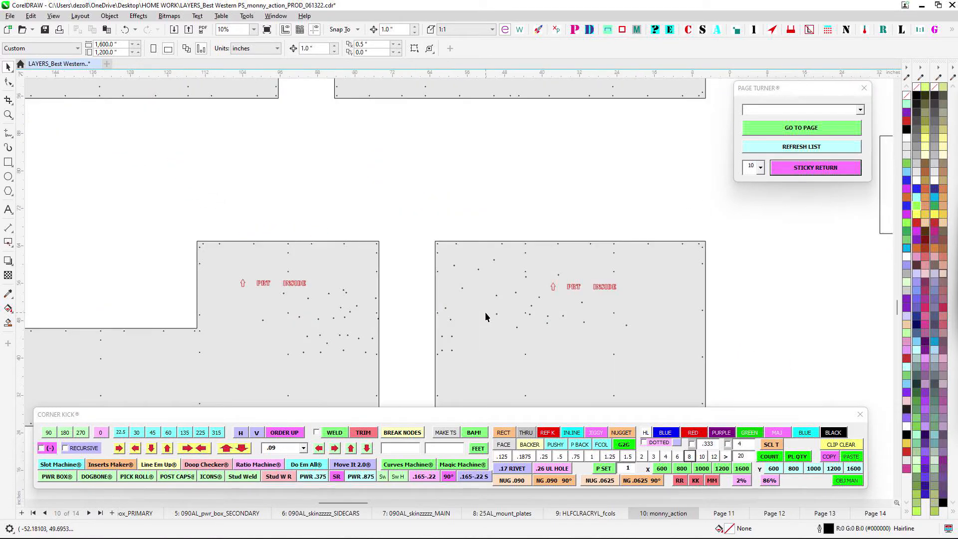
pyautogui.scroll(-3, 447, 276)
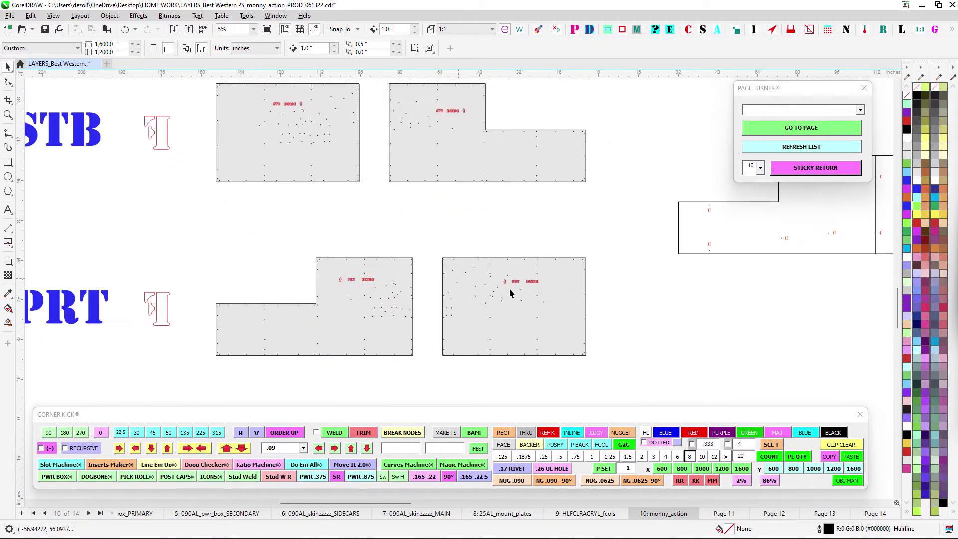
pyautogui.scroll(-2, 538, 295)
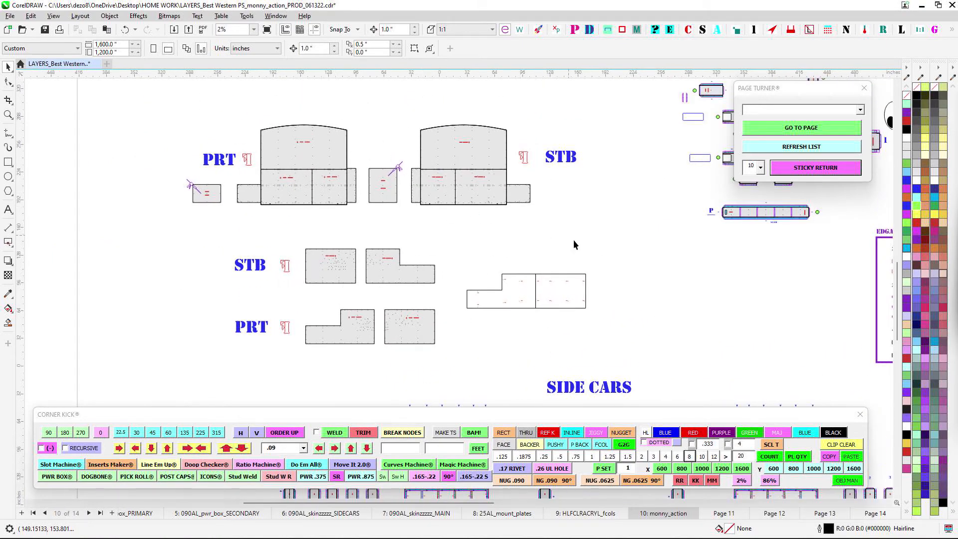
# - Look over the SIDE CARS layouts with their Cleco alignment holes and clipped-corner jigs, and return to the main frame area
pyautogui.moveTo(573, 239); pyautogui.dragTo(415, 138)
pyautogui.moveTo(514, 259); pyautogui.dragTo(531, 113)
pyautogui.moveTo(574, 243); pyautogui.dragTo(432, 111)
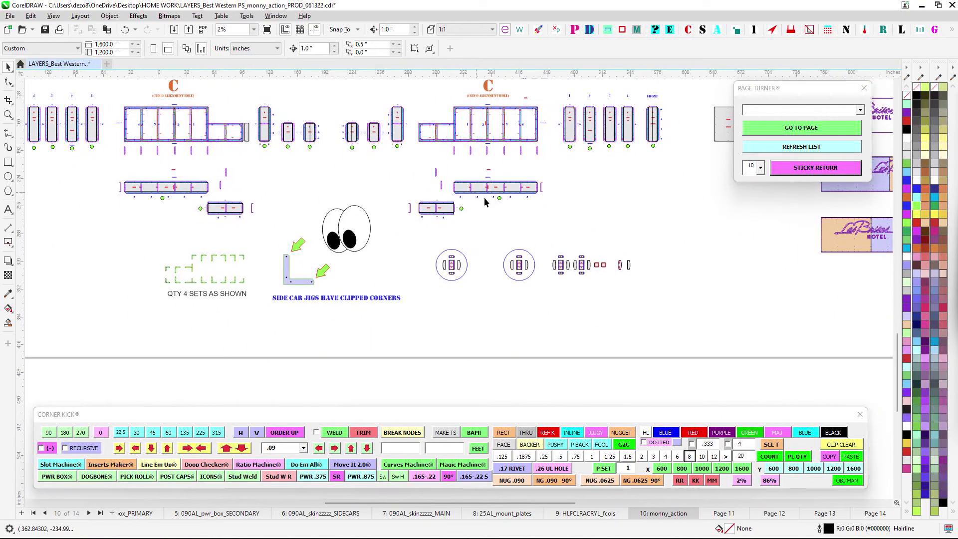
pyautogui.scroll(2, 573, 261)
pyautogui.moveTo(659, 185); pyautogui.dragTo(439, 321)
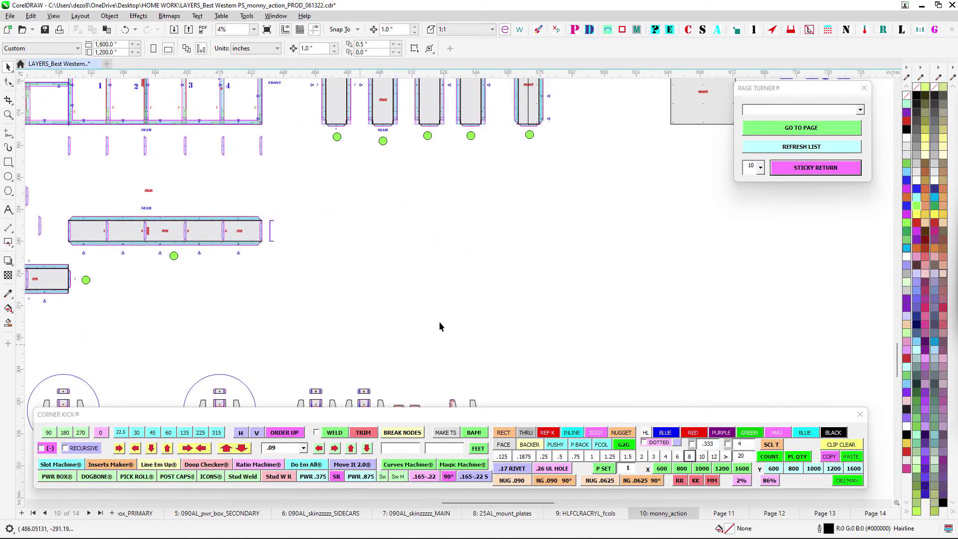
pyautogui.scroll(-3, 550, 247)
pyautogui.moveTo(606, 127); pyautogui.dragTo(509, 267)
pyautogui.moveTo(435, 133); pyautogui.dragTo(419, 217)
pyautogui.moveTo(524, 176); pyautogui.dragTo(521, 255)
pyautogui.moveTo(520, 201); pyautogui.dragTo(520, 205)
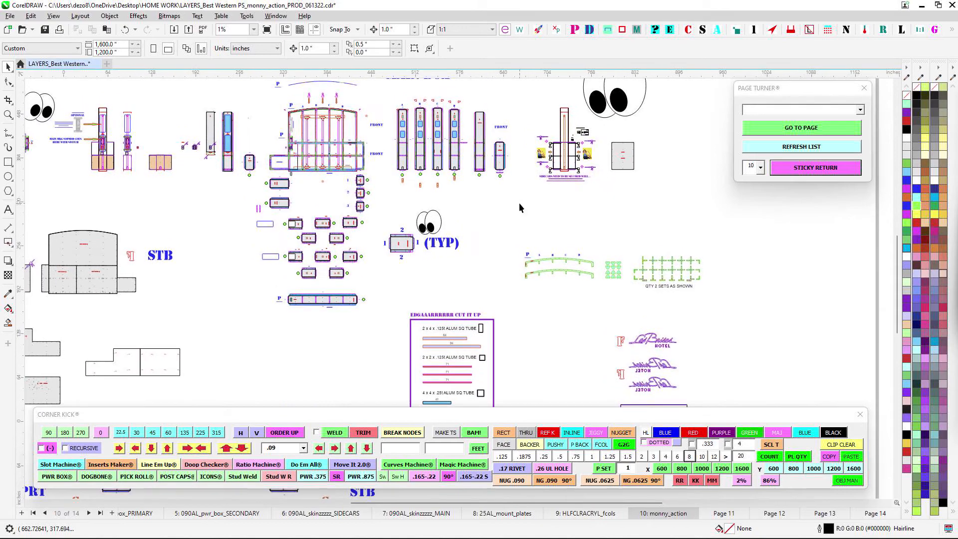
# - Revisit the side-car securing diagram and check its place beside the post layouts and the TYP corner example
pyautogui.scroll(3, 568, 150)
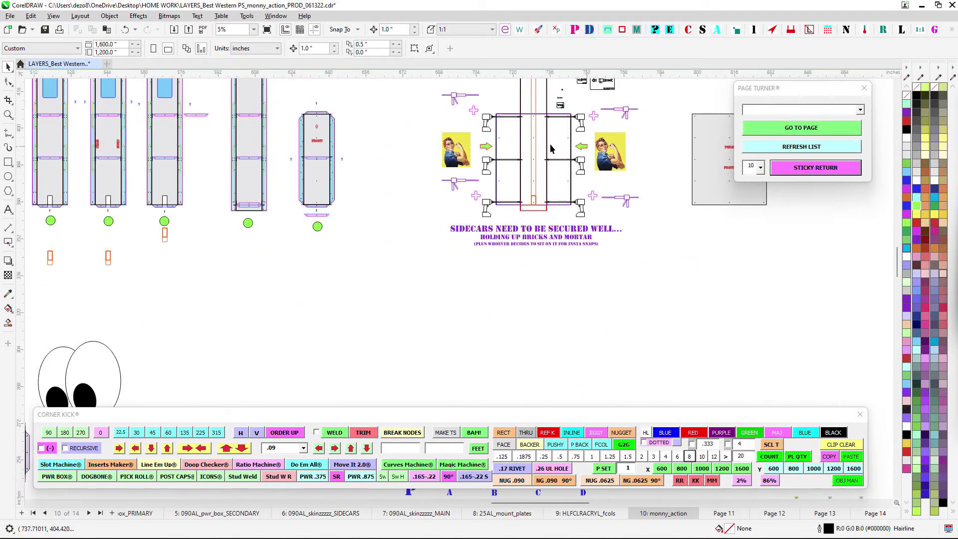
pyautogui.scroll(-2, 529, 274)
pyautogui.moveTo(527, 303); pyautogui.dragTo(556, 269)
pyautogui.moveTo(469, 298); pyautogui.dragTo(598, 243)
pyautogui.scroll(-1, 570, 263)
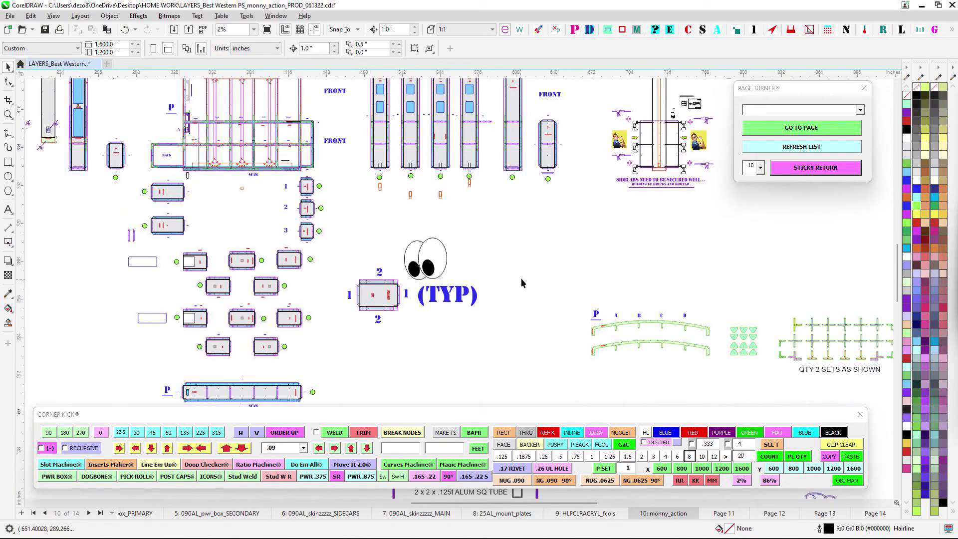
# - Examine the small P, B, D, PT, BT, AT and CT part layouts below the main frame, including the rounded rectangular cutouts
pyautogui.moveTo(521, 280); pyautogui.dragTo(542, 302)
pyautogui.moveTo(395, 233); pyautogui.dragTo(523, 235)
pyautogui.moveTo(542, 327); pyautogui.dragTo(564, 311)
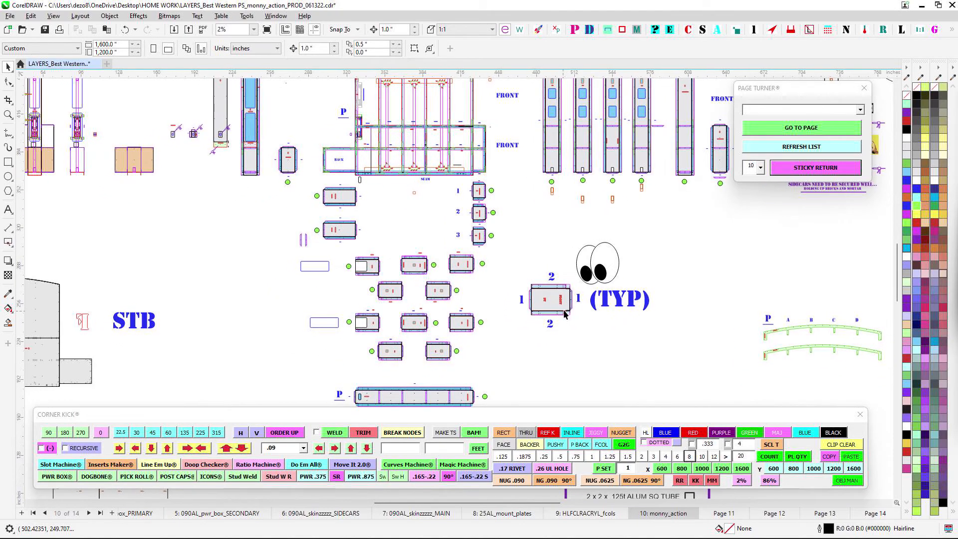
pyautogui.scroll(3, 365, 321)
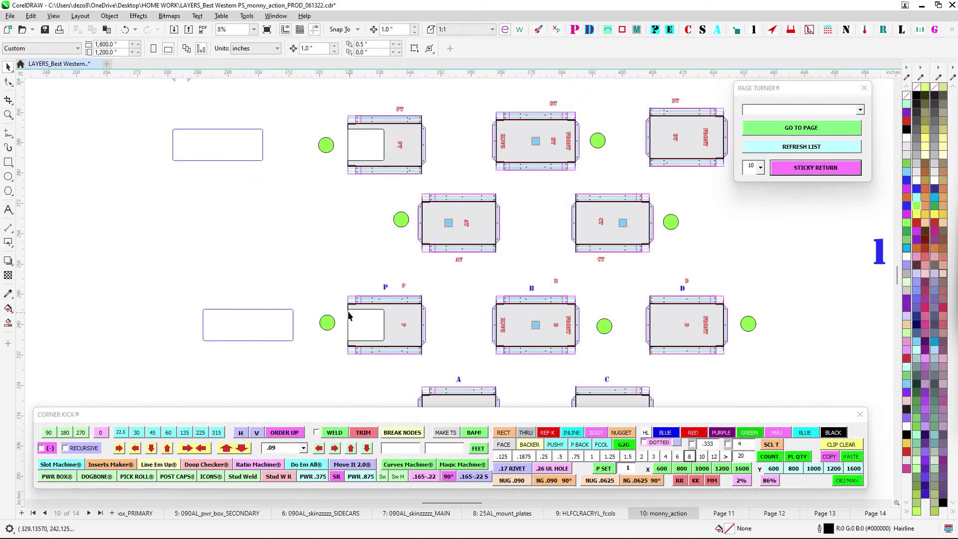
pyautogui.scroll(3, 388, 213)
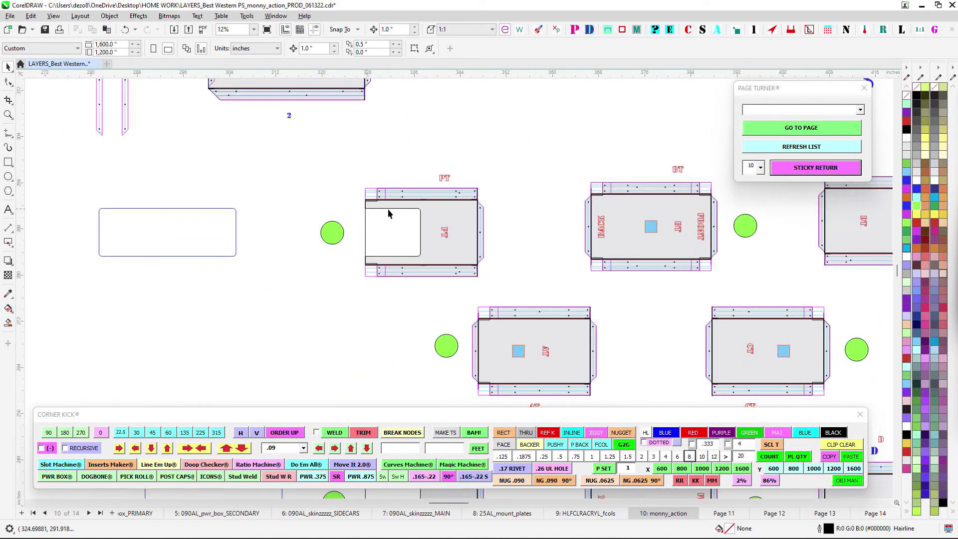
pyautogui.scroll(-3, 375, 250)
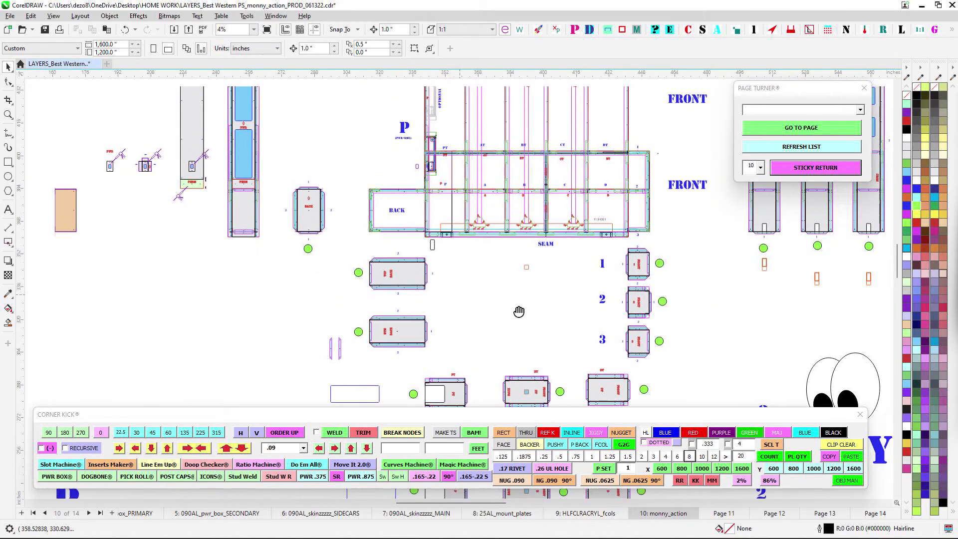
# - Inspect the PWR box parts, the PERM panel and the BACK side-car part beside the main frame
pyautogui.scroll(1, 391, 247)
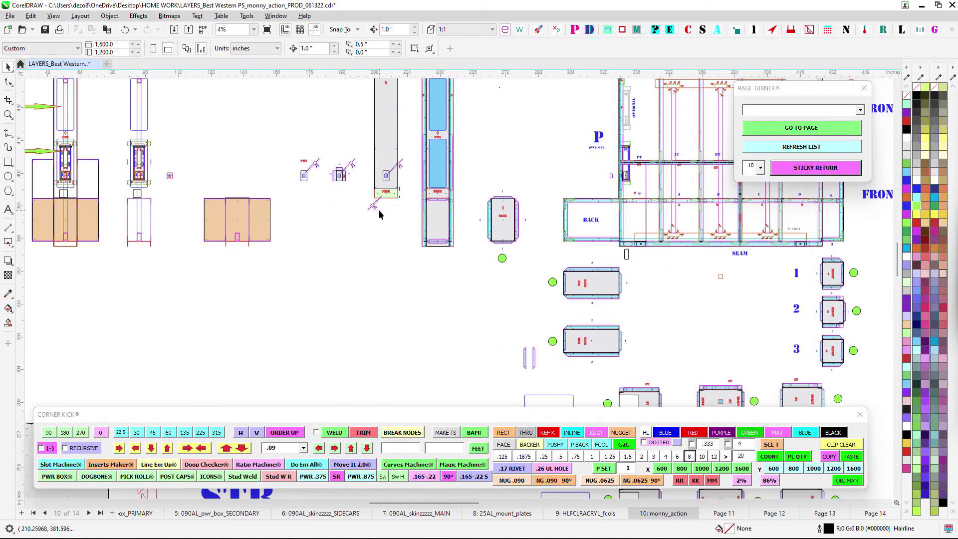
pyautogui.scroll(1, 378, 210)
pyautogui.scroll(-1, 401, 191)
pyautogui.scroll(-1, 545, 200)
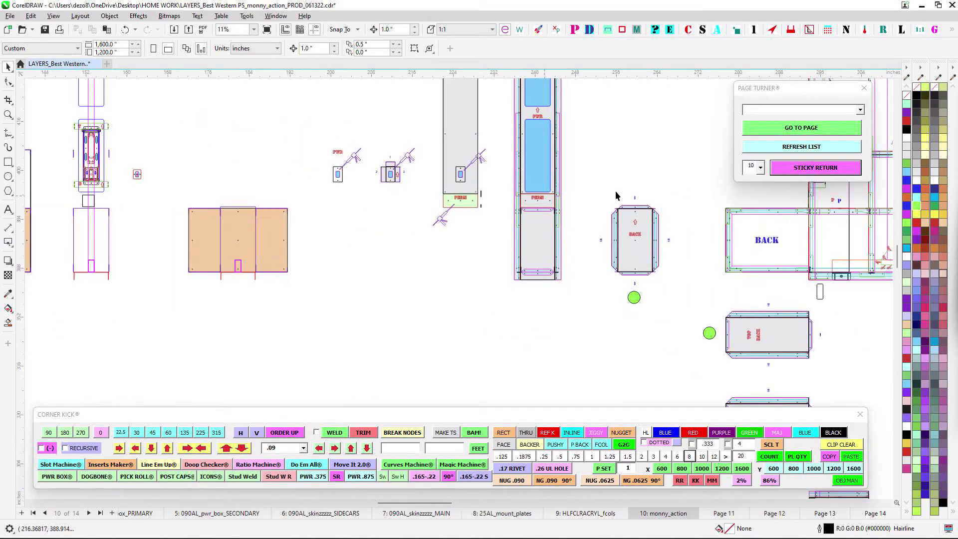
# - Examine the slot and hole alignment at the joint between the BACK side car and the P post on the main frame
pyautogui.moveTo(798, 188); pyautogui.dragTo(519, 209)
pyautogui.scroll(2, 519, 213)
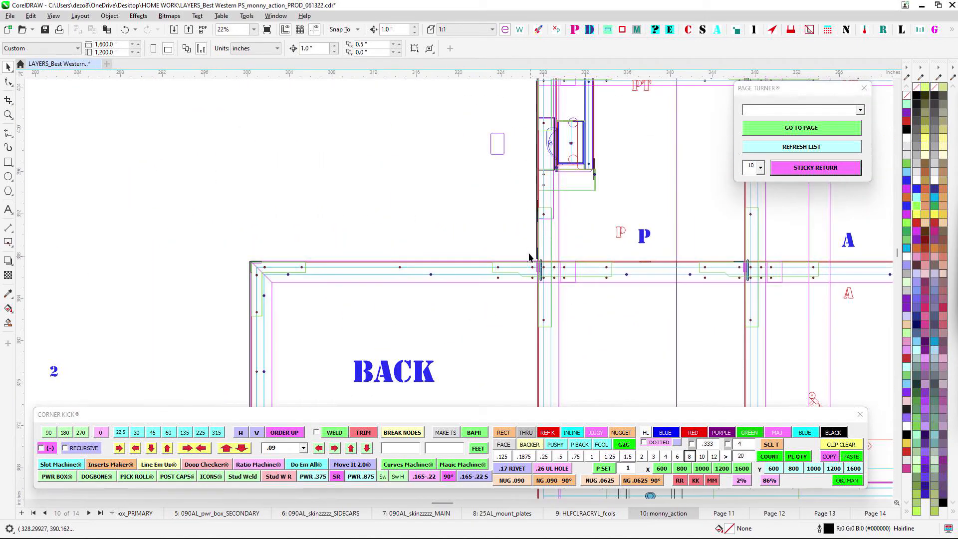
pyautogui.scroll(1, 543, 265)
pyautogui.scroll(1, 544, 264)
pyautogui.scroll(2, 544, 264)
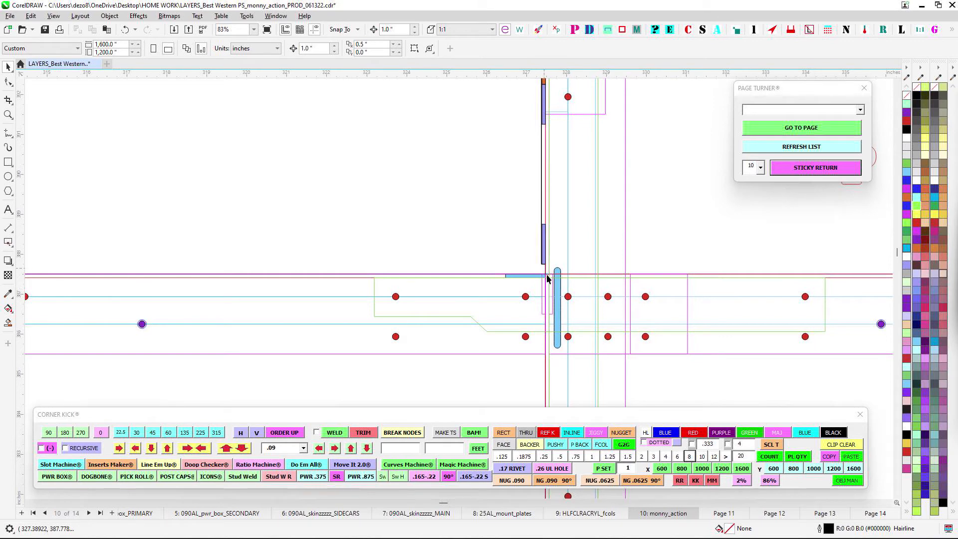
pyautogui.scroll(-1, 547, 279)
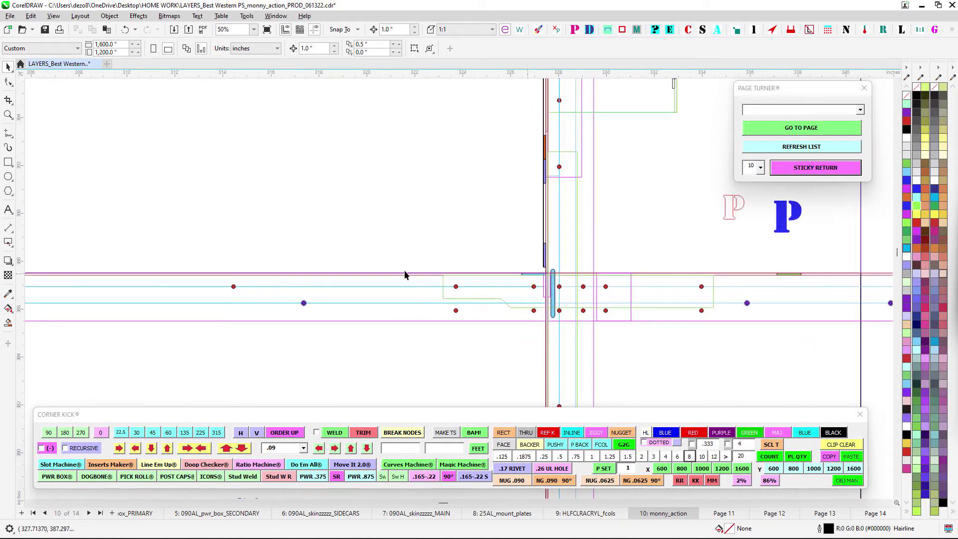
pyautogui.scroll(-1, 551, 272)
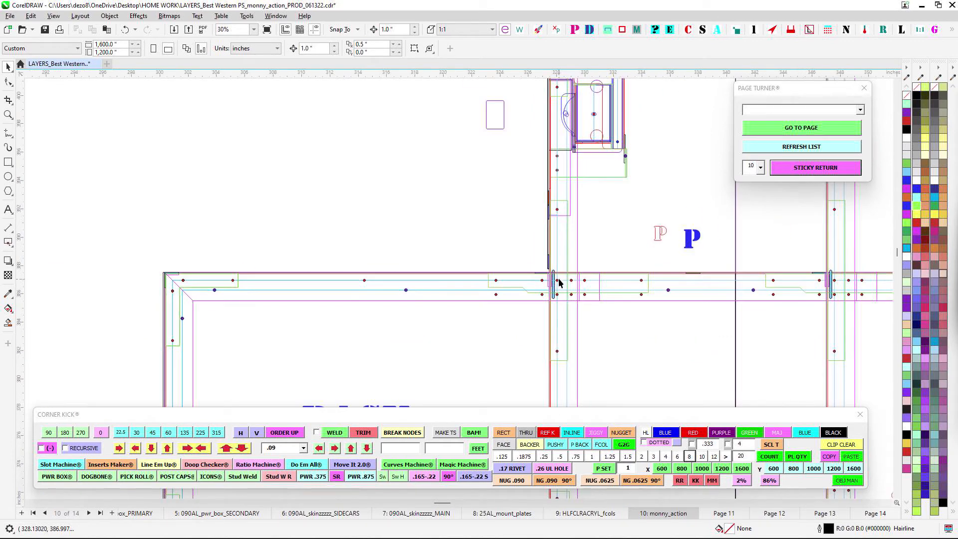
pyautogui.scroll(-1, 556, 278)
pyautogui.scroll(1, 552, 247)
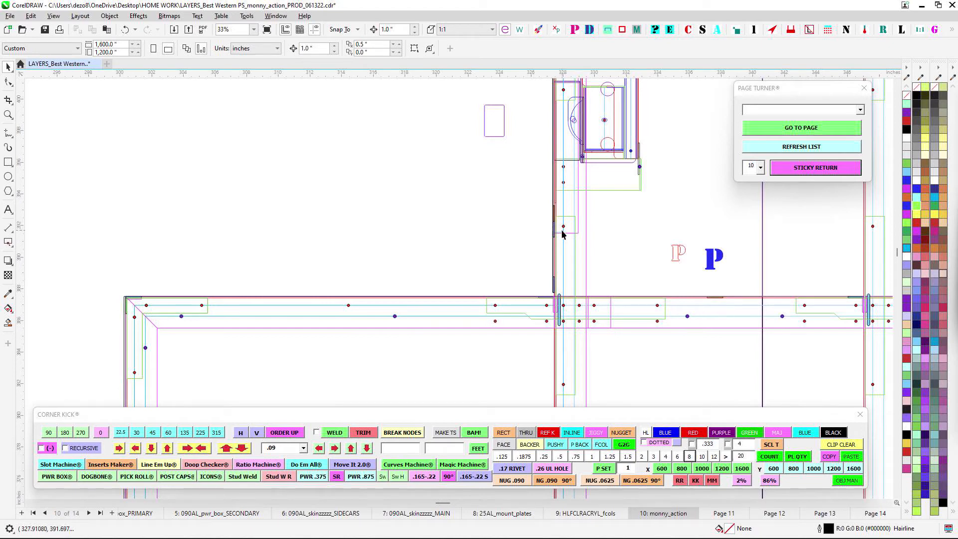
# - Inspect the thin tab strips on the P post's outer edge above the BACK side-car joint, selecting and deselecting them
pyautogui.scroll(3, 557, 229)
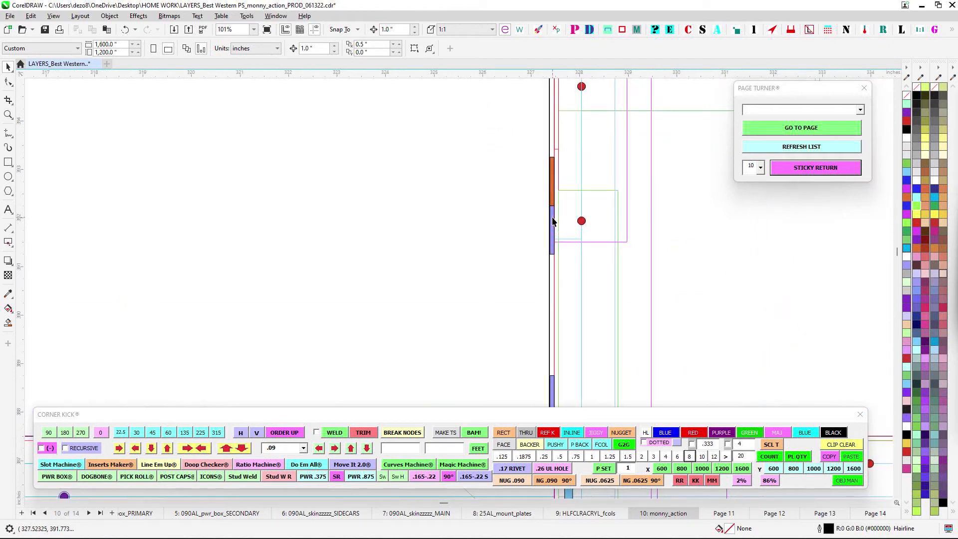
pyautogui.click(553, 221)
pyautogui.scroll(-2, 552, 216)
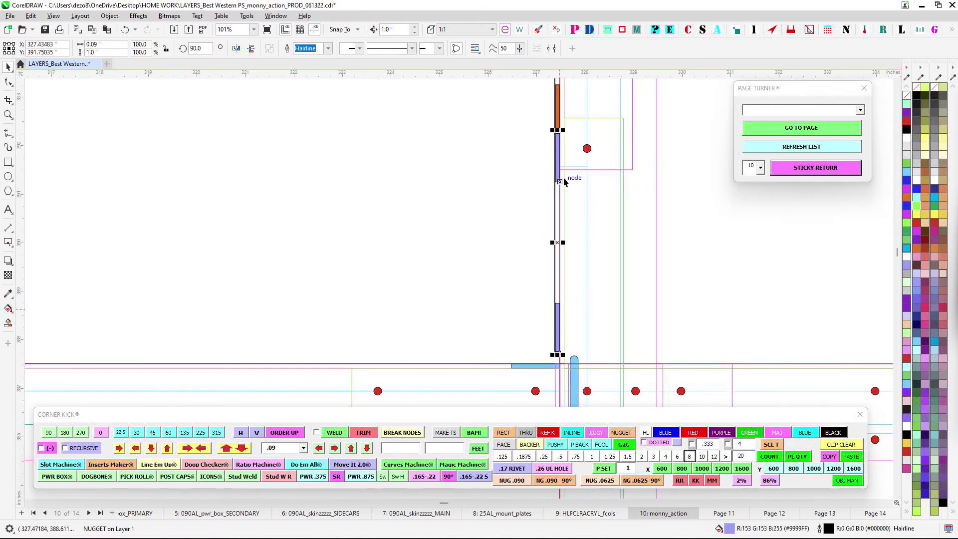
pyautogui.scroll(-1, 519, 205)
pyautogui.click(543, 188)
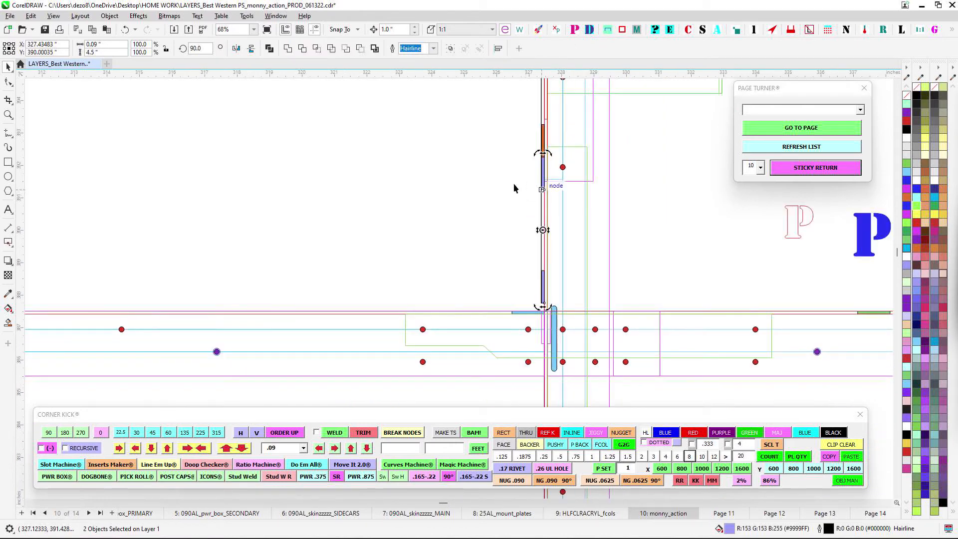
pyautogui.click(516, 188)
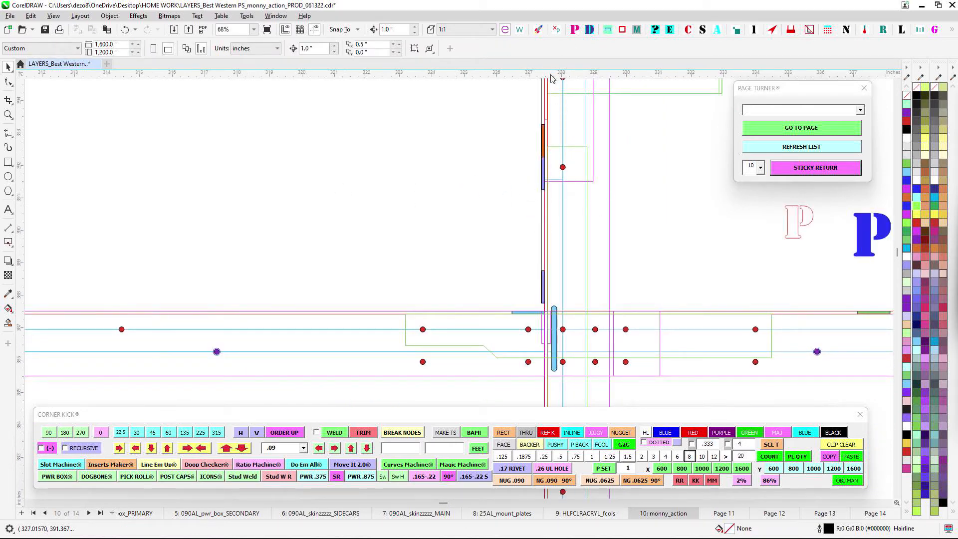
# - Lay a temporary horizontal guideline across the tab strips on the P post's edge to check alignment, and delete it
pyautogui.moveTo(551, 78); pyautogui.dragTo(569, 180)
pyautogui.scroll(3, 484, 267)
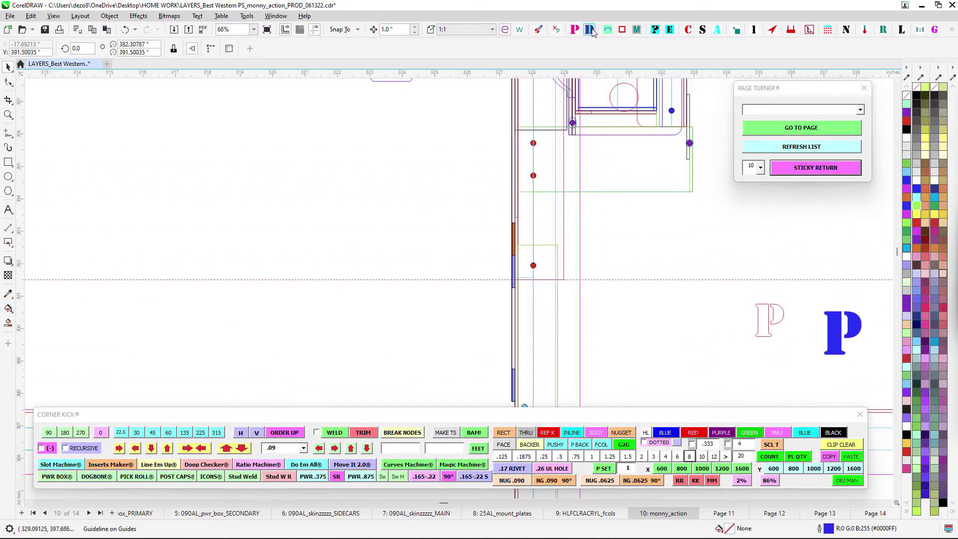
pyautogui.press('Delete')
# - Examine the green PERM panel and its edge tabs, comparing it with the PERM section of the P post layout
pyautogui.scroll(-4, 549, 261)
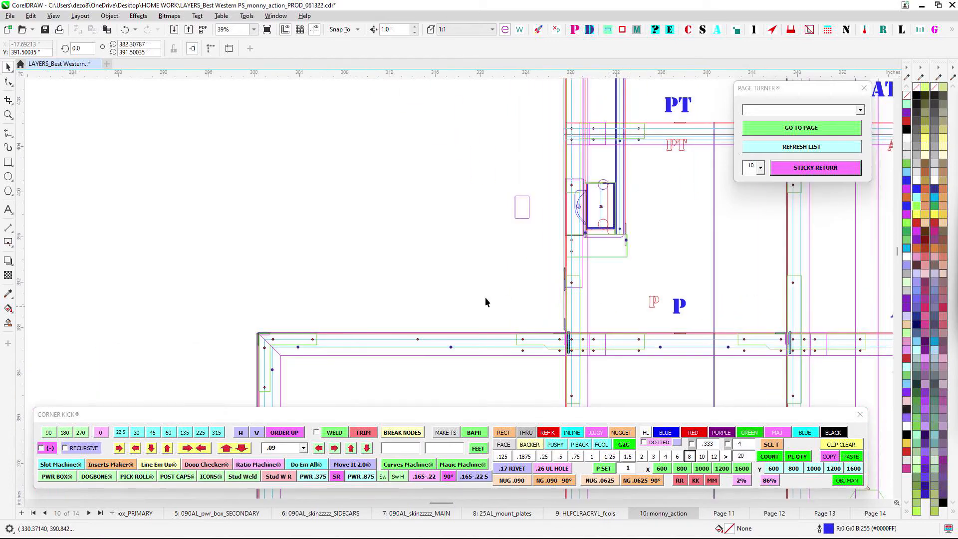
pyautogui.moveTo(445, 296); pyautogui.dragTo(667, 288)
pyautogui.moveTo(396, 281); pyautogui.dragTo(720, 235)
pyautogui.scroll(5, 289, 234)
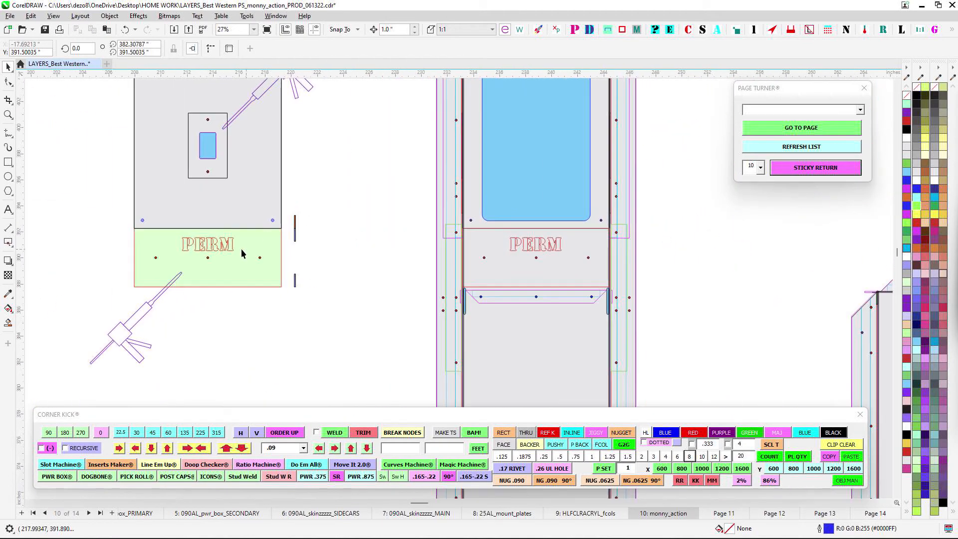
pyautogui.moveTo(342, 247); pyautogui.dragTo(477, 251)
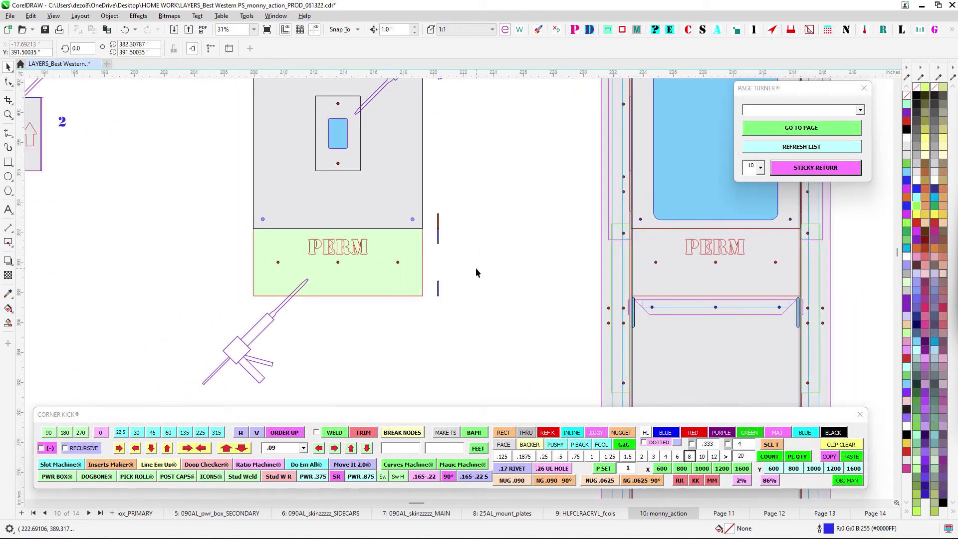
pyautogui.click(407, 258)
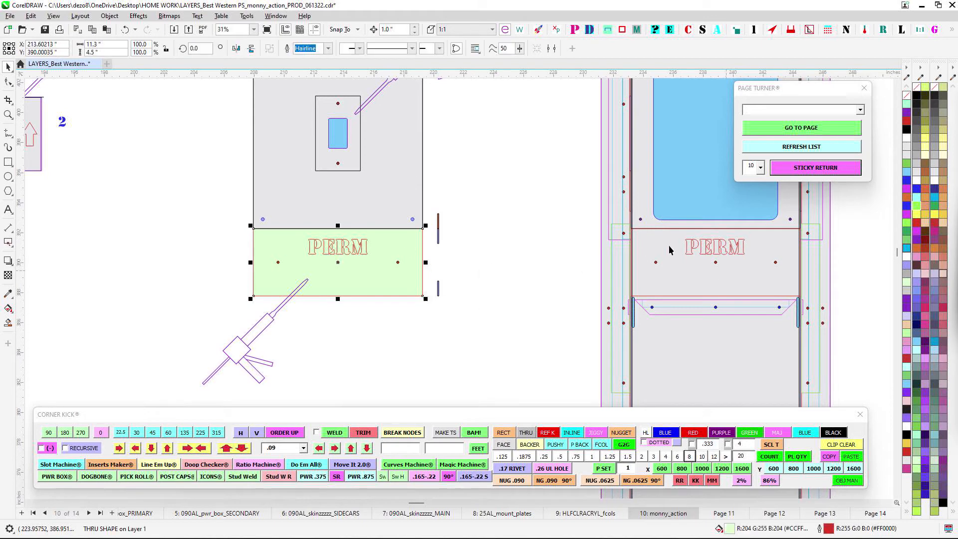
pyautogui.moveTo(382, 216); pyautogui.dragTo(323, 283)
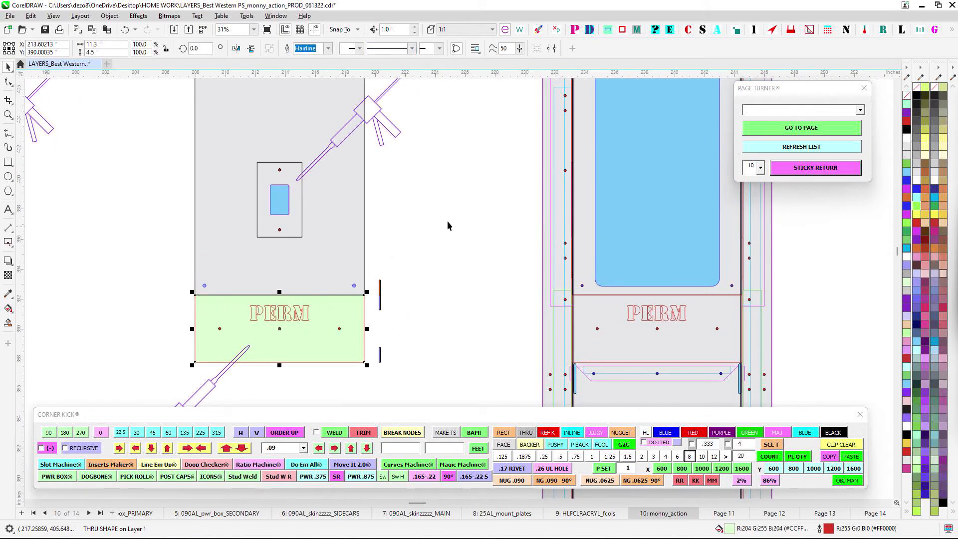
pyautogui.scroll(-2, 448, 224)
pyautogui.scroll(3, 317, 278)
pyautogui.press('Escape')
pyautogui.moveTo(744, 286); pyautogui.dragTo(618, 294)
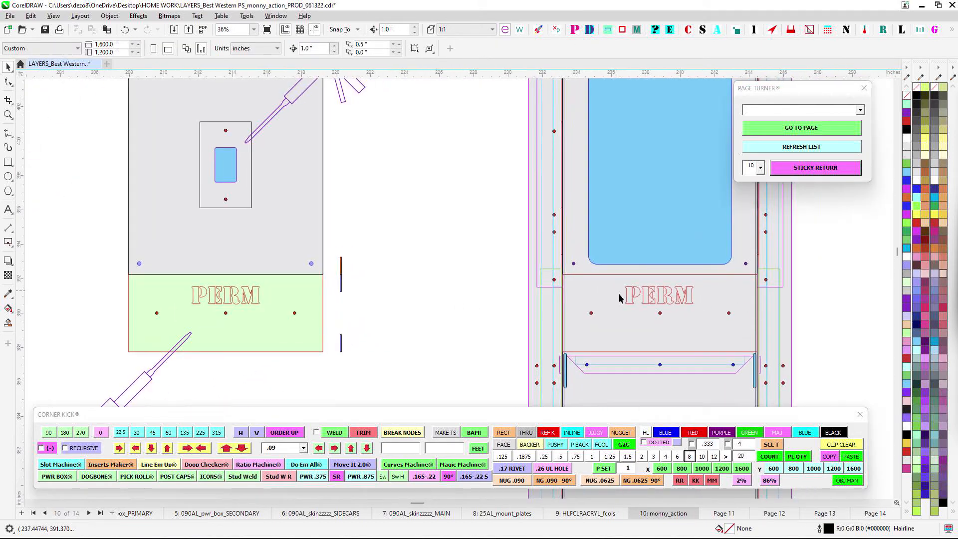
# - Review the main frame from the BACK side car and lower joints up to the arched top with its A to D posts
pyautogui.scroll(-5, 380, 268)
pyautogui.moveTo(535, 272); pyautogui.dragTo(434, 253)
pyautogui.moveTo(562, 219); pyautogui.dragTo(435, 218)
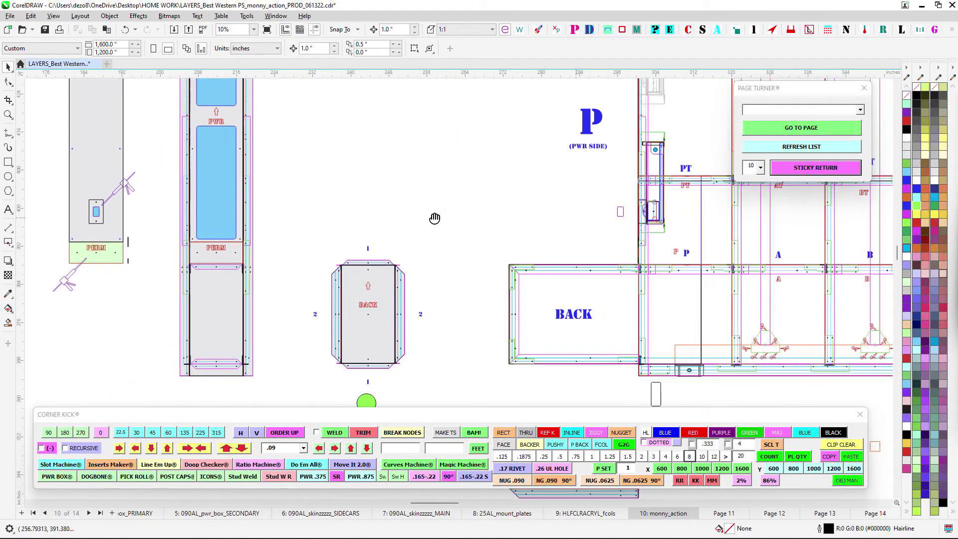
pyautogui.moveTo(622, 239); pyautogui.dragTo(291, 242)
pyautogui.scroll(-1, 291, 242)
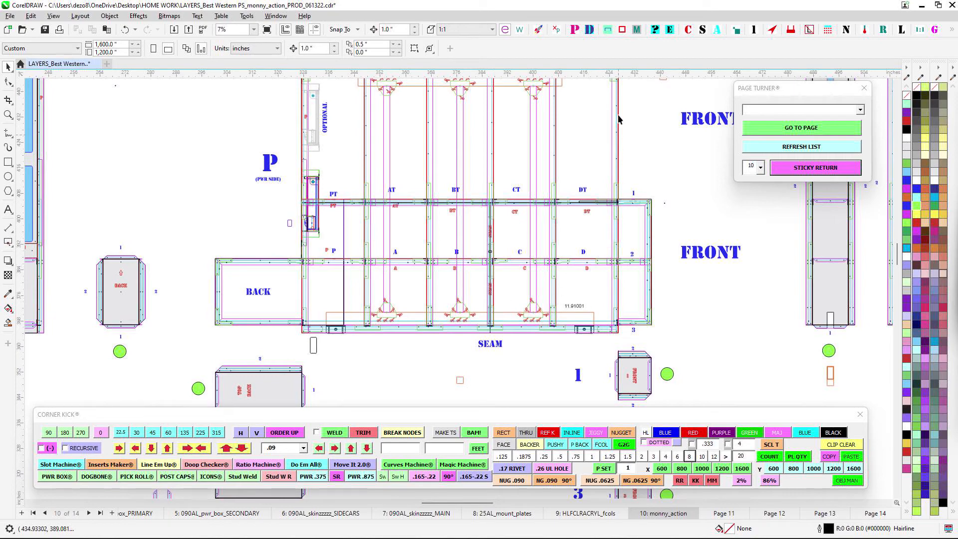
pyautogui.moveTo(412, 286); pyautogui.dragTo(527, 354)
pyautogui.scroll(1, 483, 170)
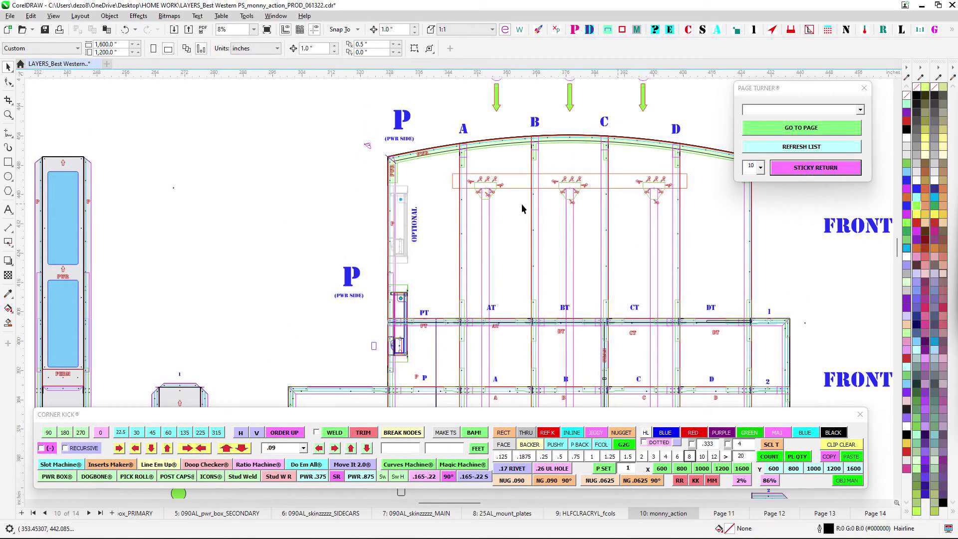
pyautogui.moveTo(617, 196); pyautogui.dragTo(516, 206)
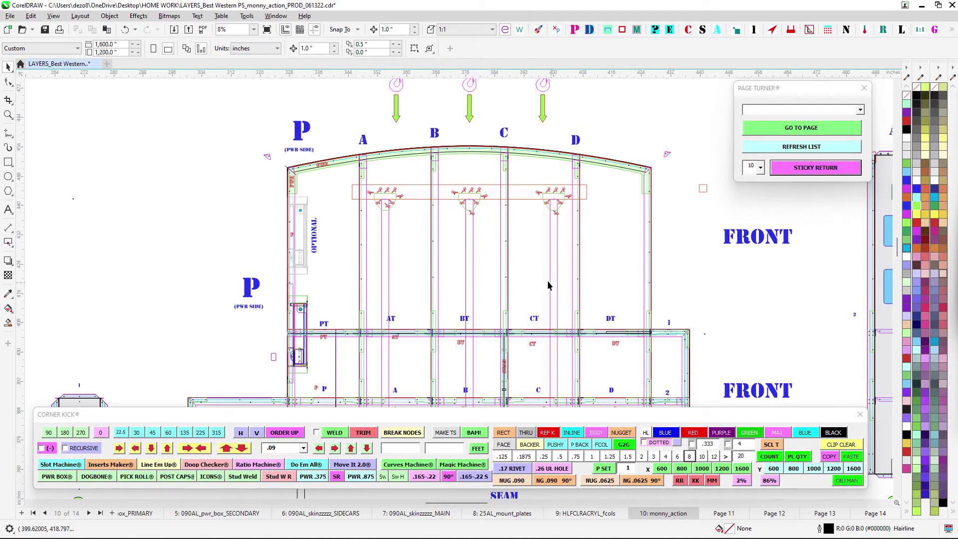
# - Examine the lifting hooks, mounting plates and OPTIONAL box on the frame's power side, briefly selecting the optional box's lower parts
pyautogui.moveTo(394, 145); pyautogui.dragTo(458, 167)
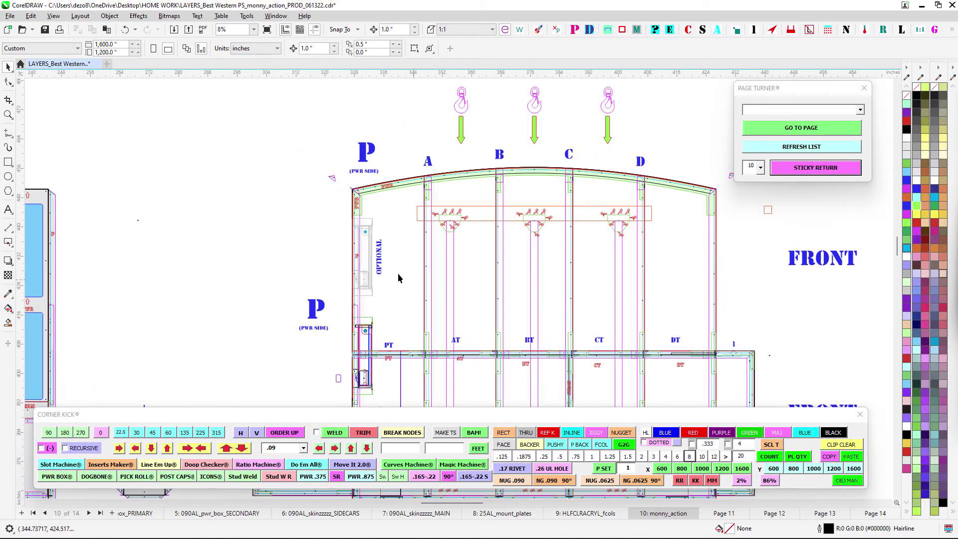
pyautogui.moveTo(657, 214); pyautogui.dragTo(573, 203)
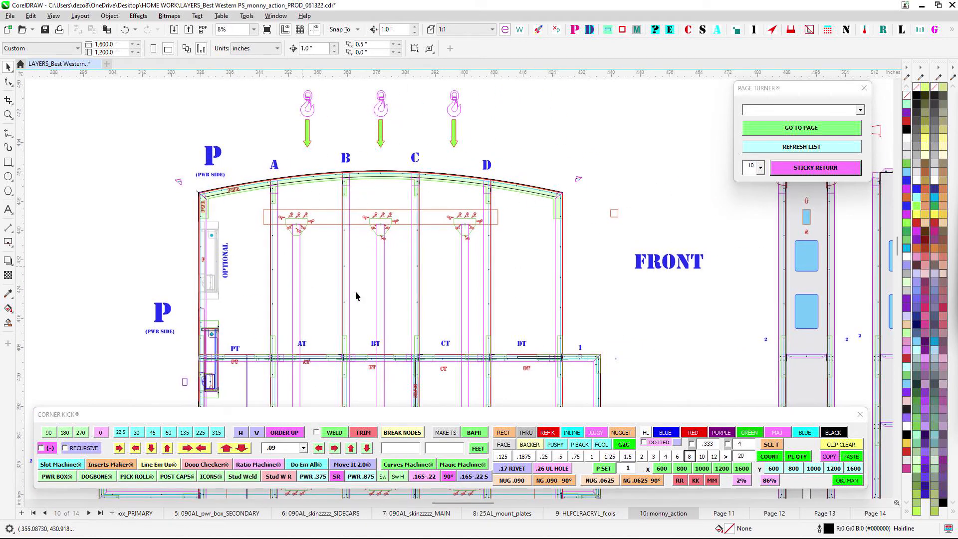
pyautogui.moveTo(288, 285); pyautogui.dragTo(341, 291)
pyautogui.scroll(-2, 419, 251)
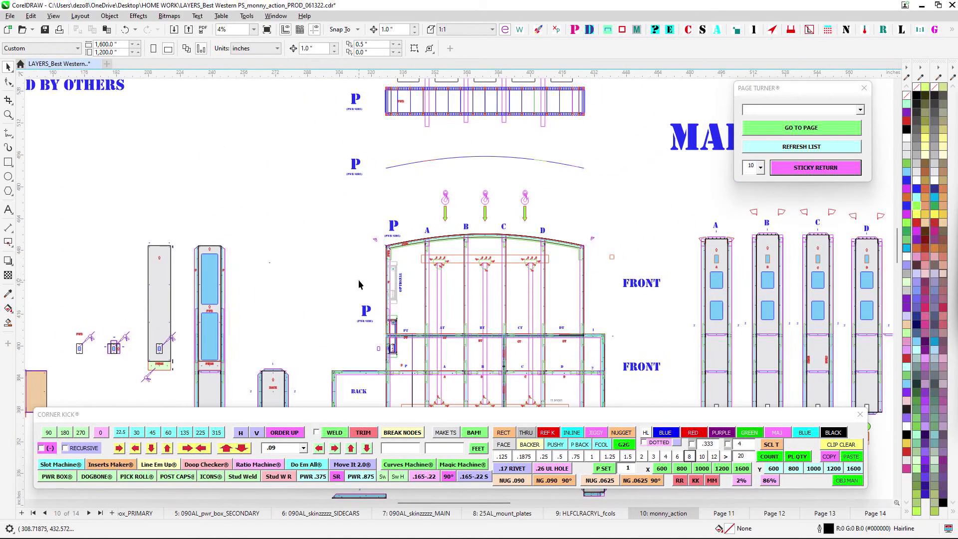
pyautogui.scroll(3, 371, 259)
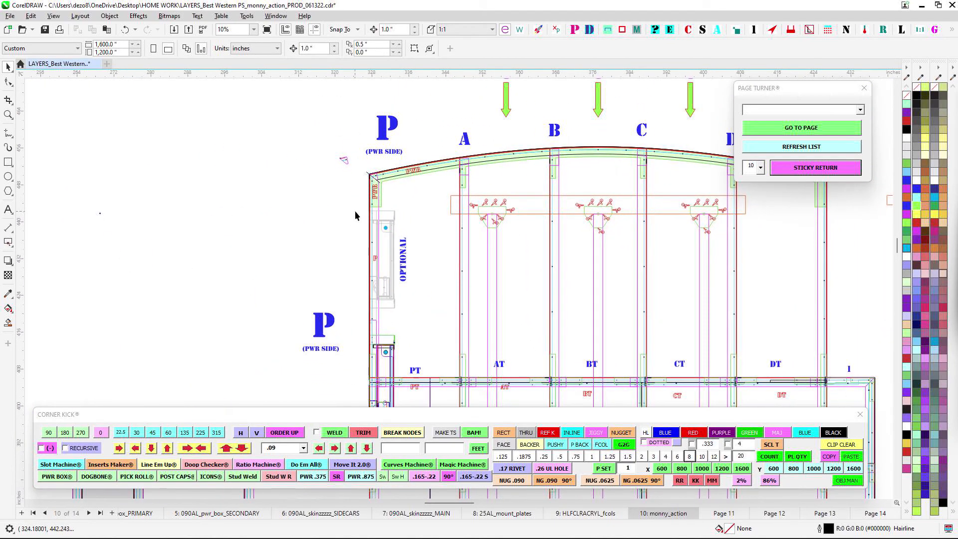
pyautogui.moveTo(418, 226); pyautogui.dragTo(421, 307)
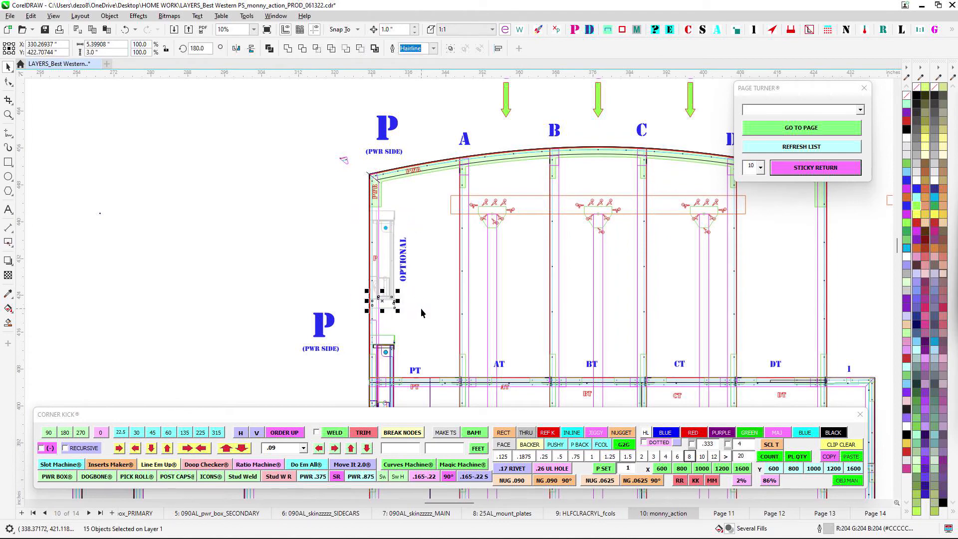
pyautogui.click(290, 181)
# - Review the frosty vinyl for letters note about the install pattern, and select its two lines of text
pyautogui.scroll(-2, 290, 182)
pyautogui.moveTo(290, 181); pyautogui.dragTo(381, 328)
pyautogui.moveTo(303, 209); pyautogui.dragTo(553, 193)
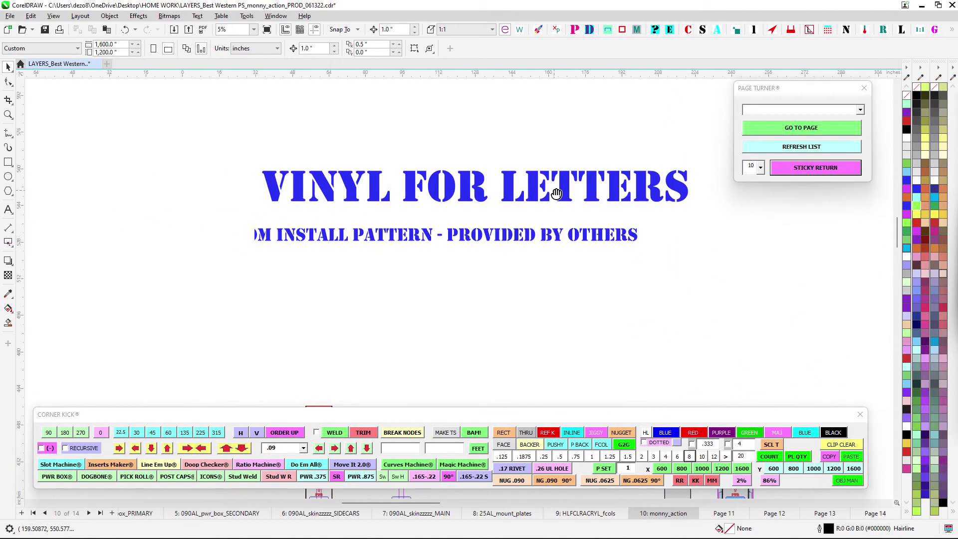
pyautogui.moveTo(660, 291); pyautogui.dragTo(486, 220)
pyautogui.scroll(-1, 576, 280)
pyautogui.moveTo(591, 294); pyautogui.dragTo(384, 261)
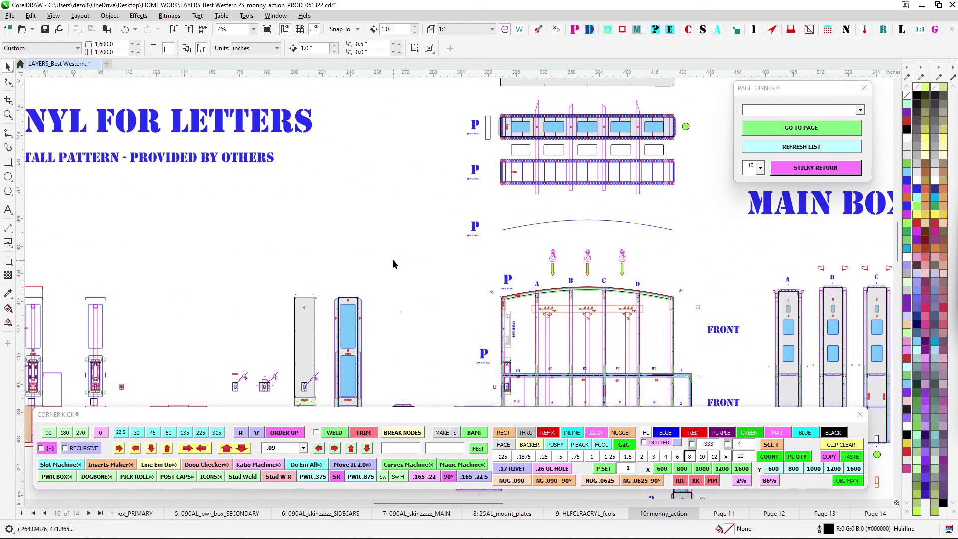
pyautogui.moveTo(327, 224); pyautogui.dragTo(432, 230)
pyautogui.moveTo(300, 232); pyautogui.dragTo(572, 269)
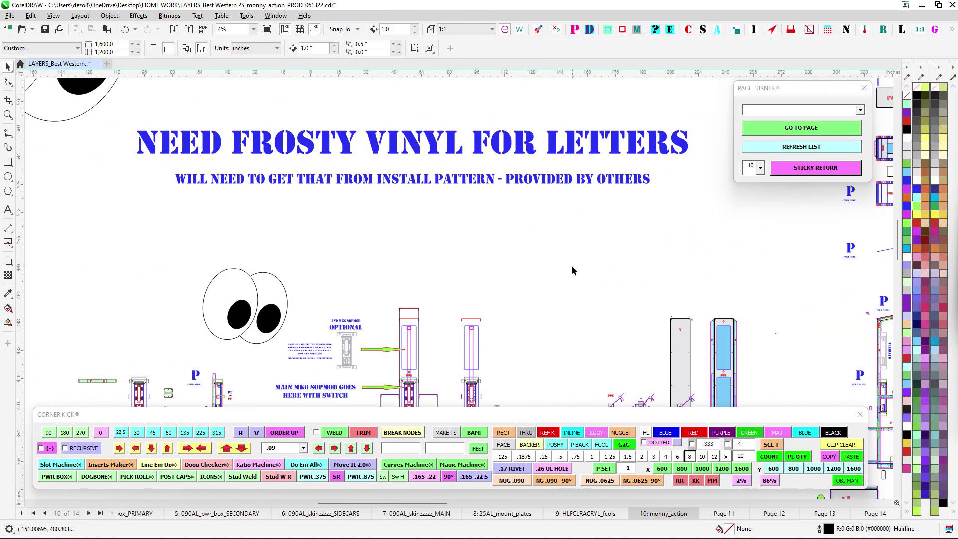
pyautogui.scroll(-2, 121, 116)
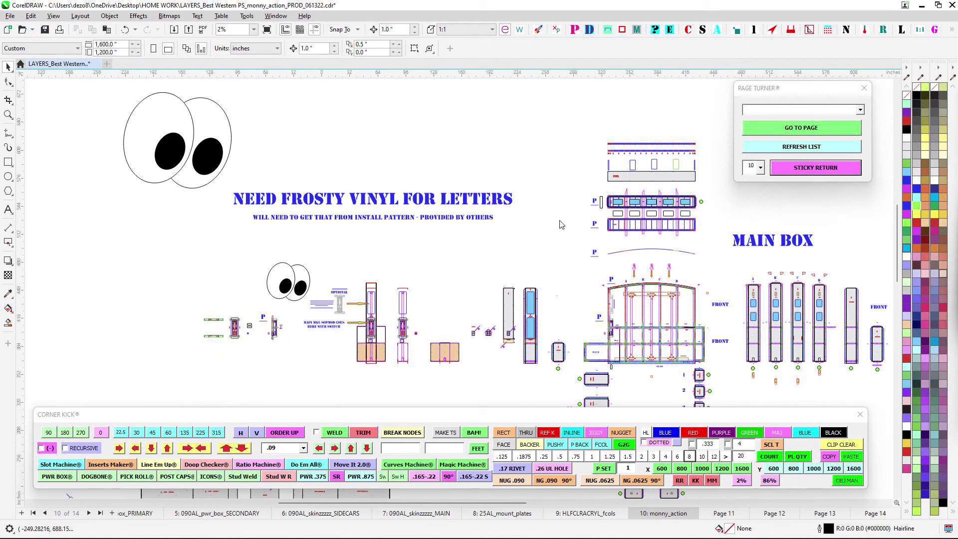
pyautogui.moveTo(226, 185); pyautogui.dragTo(428, 147)
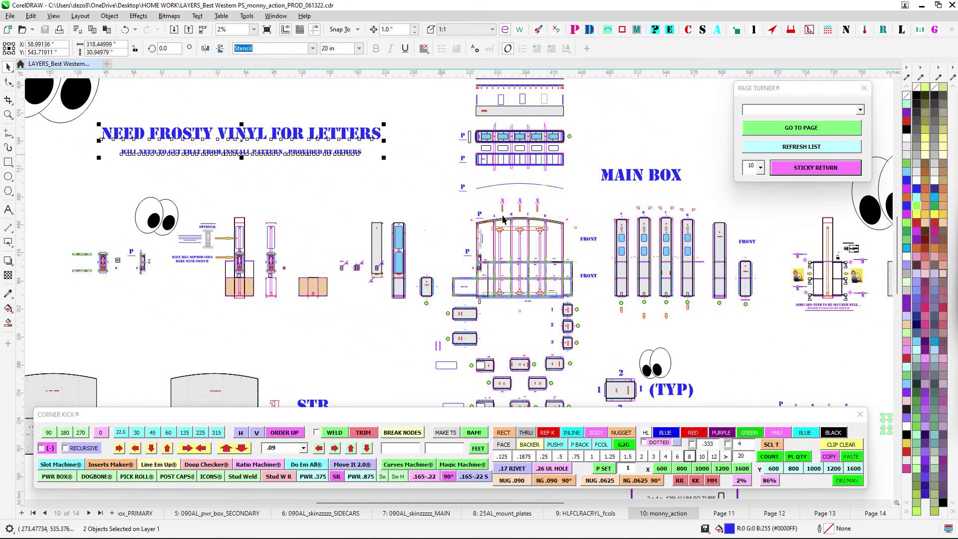
# - Survey the MAIN BOX frame and post skins, continuing through the small part layouts to the TYP corner example
pyautogui.scroll(1, 525, 233)
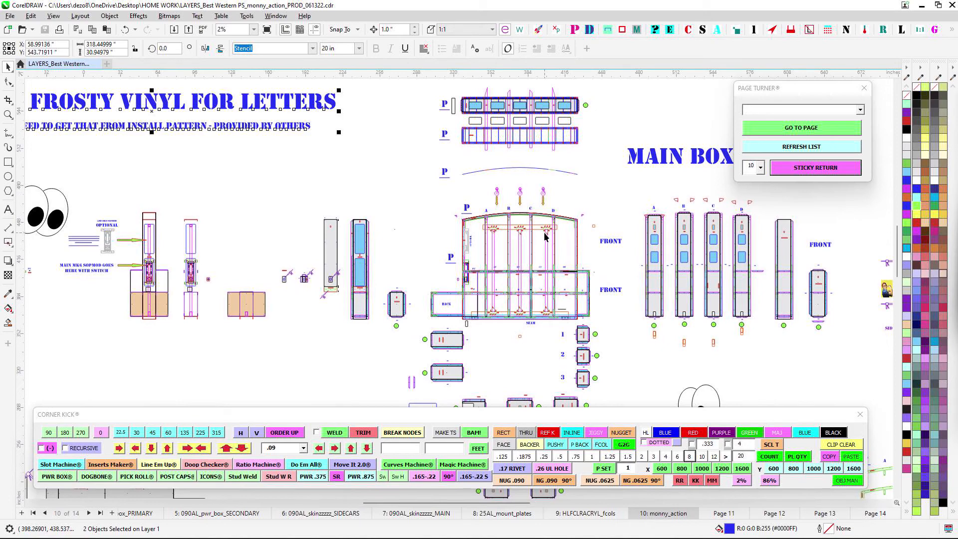
pyautogui.scroll(1, 545, 237)
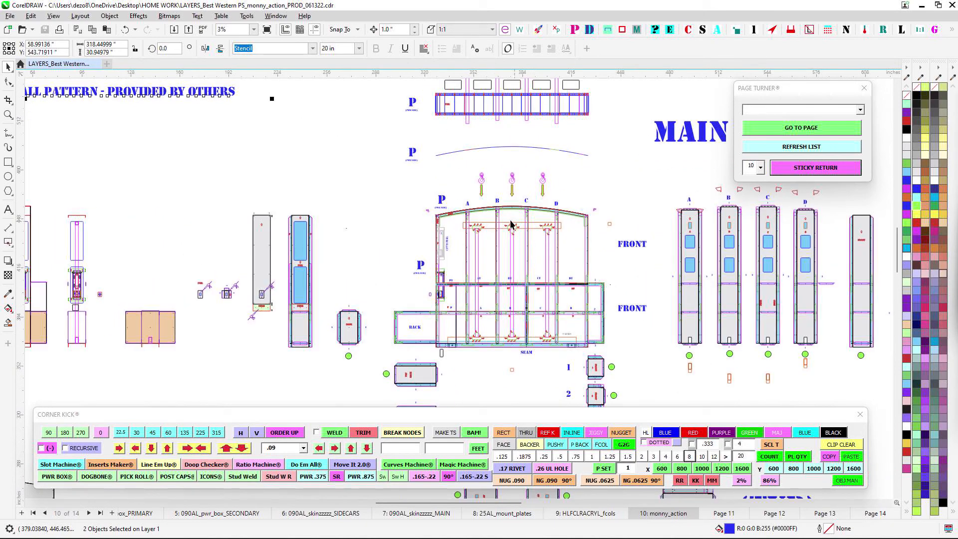
pyautogui.scroll(-2, 512, 233)
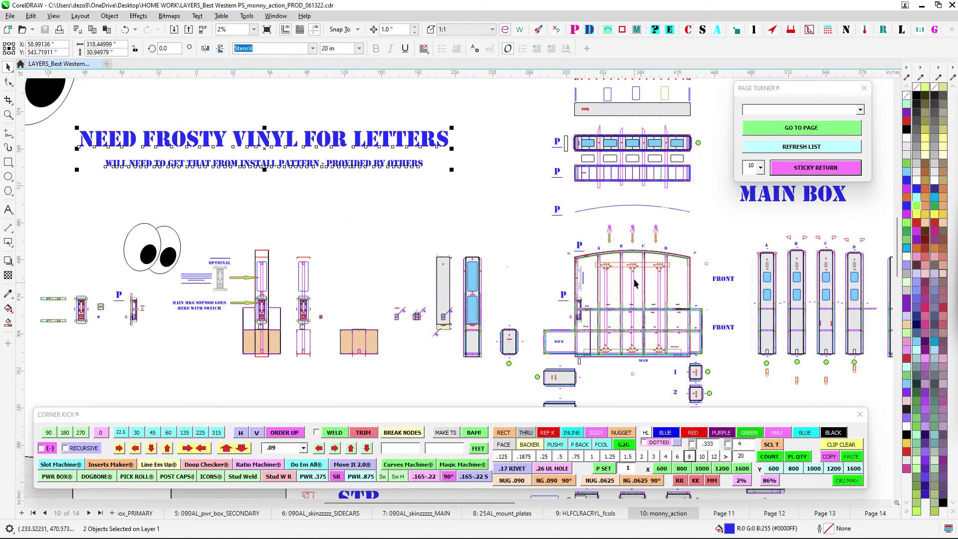
pyautogui.scroll(1, 567, 298)
pyautogui.scroll(-1, 472, 229)
pyautogui.moveTo(450, 218); pyautogui.dragTo(539, 205)
pyautogui.moveTo(366, 249); pyautogui.dragTo(499, 221)
pyautogui.moveTo(538, 269); pyautogui.dragTo(510, 188)
pyautogui.moveTo(578, 298); pyautogui.dragTo(476, 255)
pyautogui.scroll(-1, 478, 255)
pyautogui.moveTo(761, 342); pyautogui.dragTo(555, 293)
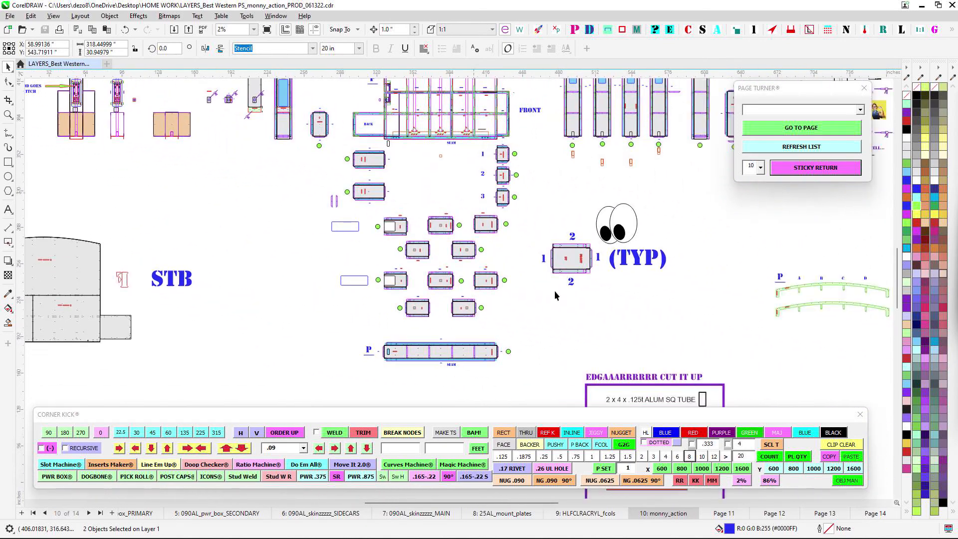
# - Examine the aluminum square tube cut list with its tube sections and cut lengths
pyautogui.moveTo(598, 343); pyautogui.dragTo(520, 268)
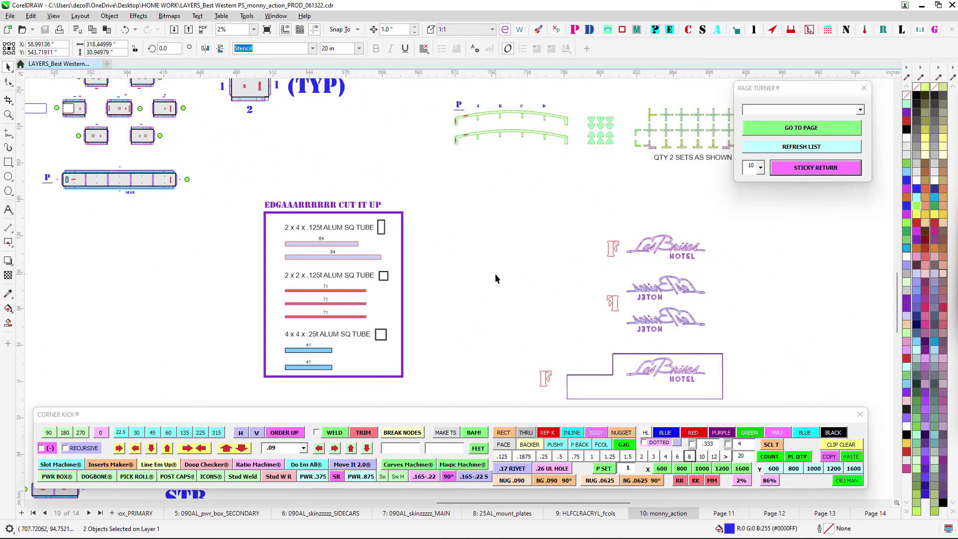
pyautogui.scroll(1, 375, 264)
pyautogui.moveTo(439, 318); pyautogui.dragTo(452, 268)
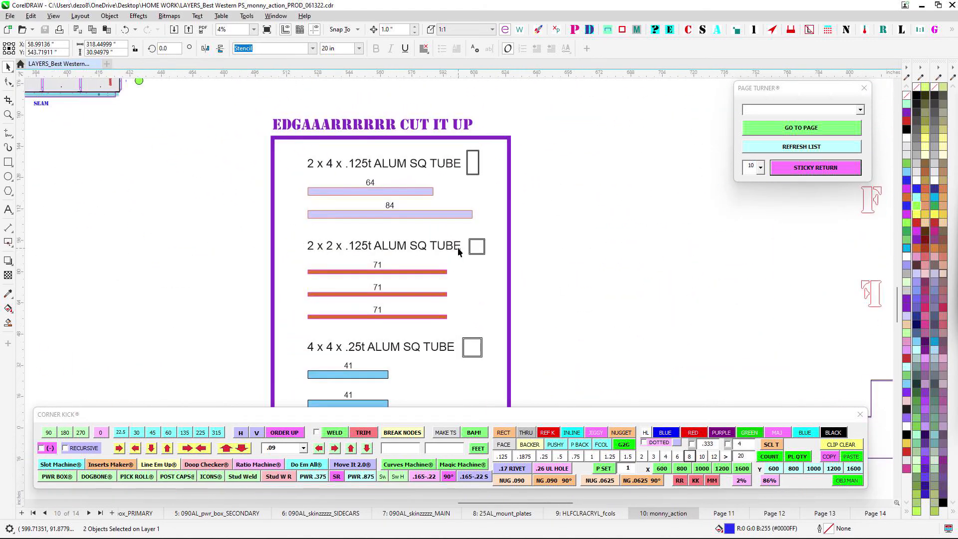
# - Inspect the curved P-to-D frame plates and select the group of small green mounting plates beside them
pyautogui.moveTo(654, 164); pyautogui.dragTo(508, 312)
pyautogui.scroll(-1, 508, 311)
pyautogui.moveTo(569, 275); pyautogui.dragTo(533, 296)
pyautogui.scroll(1, 598, 190)
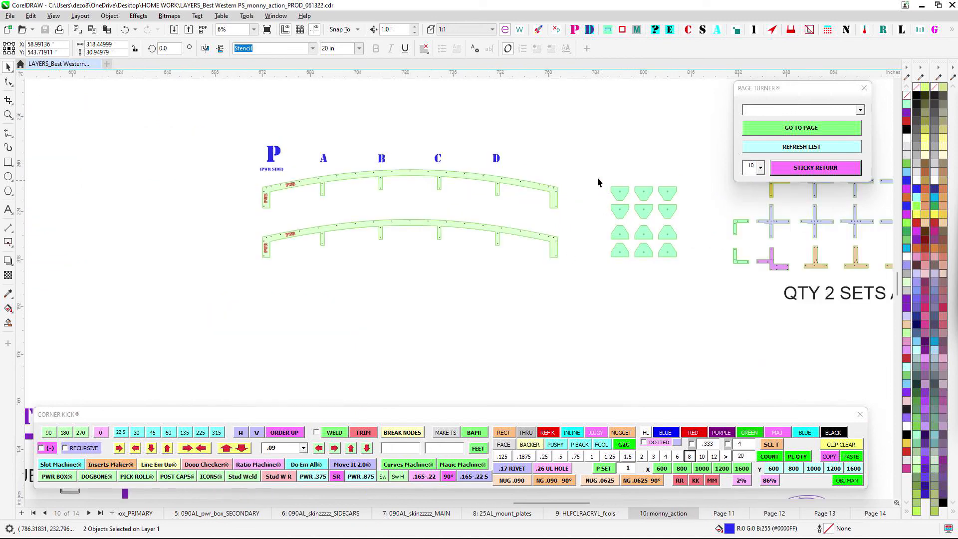
pyautogui.scroll(1, 682, 189)
pyautogui.moveTo(557, 160); pyautogui.dragTo(729, 295)
pyautogui.scroll(-1, 683, 281)
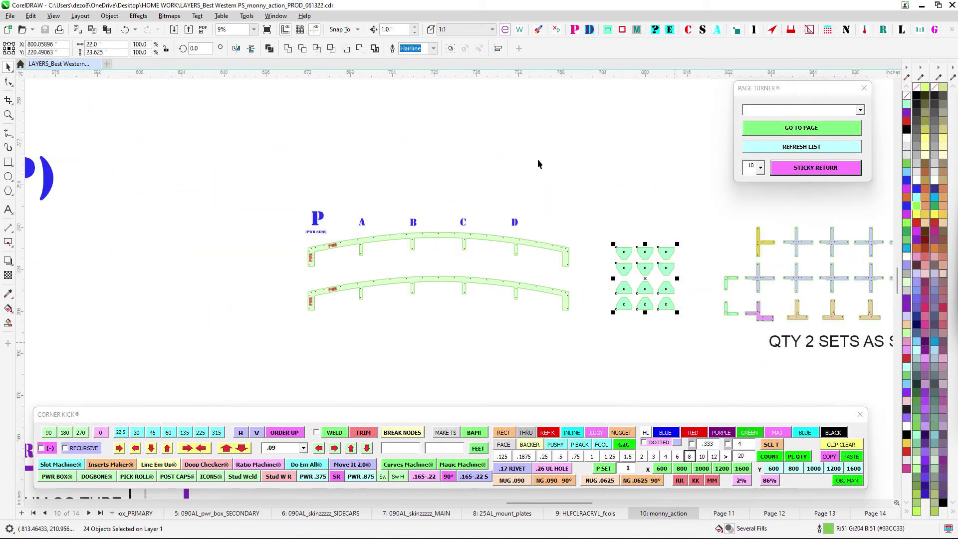
# - Return to the main frame and examine the small mounting plates where the vertical tubes meet the upper horizontal tube
pyautogui.moveTo(537, 162); pyautogui.dragTo(665, 239)
pyautogui.scroll(-1, 664, 238)
pyautogui.moveTo(500, 235); pyautogui.dragTo(703, 255)
pyautogui.scroll(-1, 455, 243)
pyautogui.moveTo(372, 172); pyautogui.dragTo(495, 306)
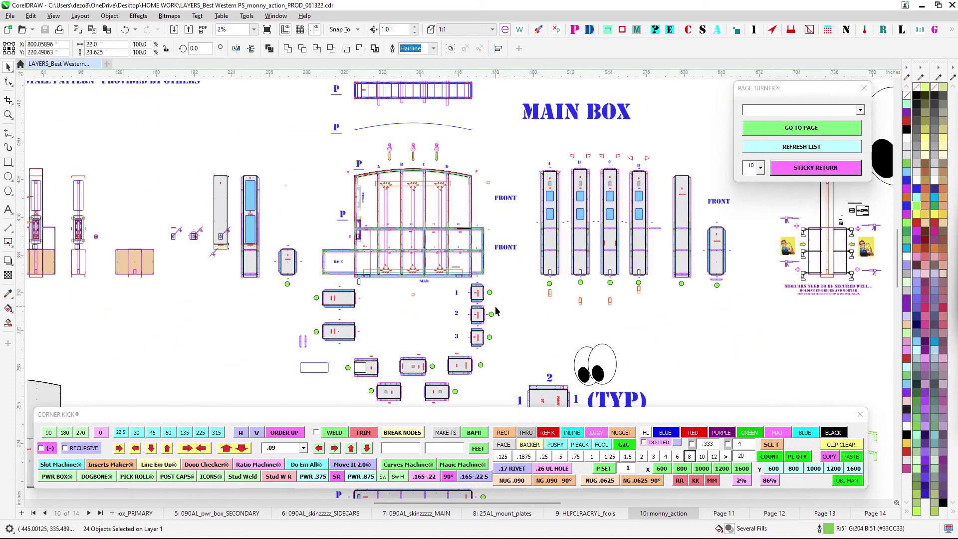
pyautogui.scroll(5, 432, 153)
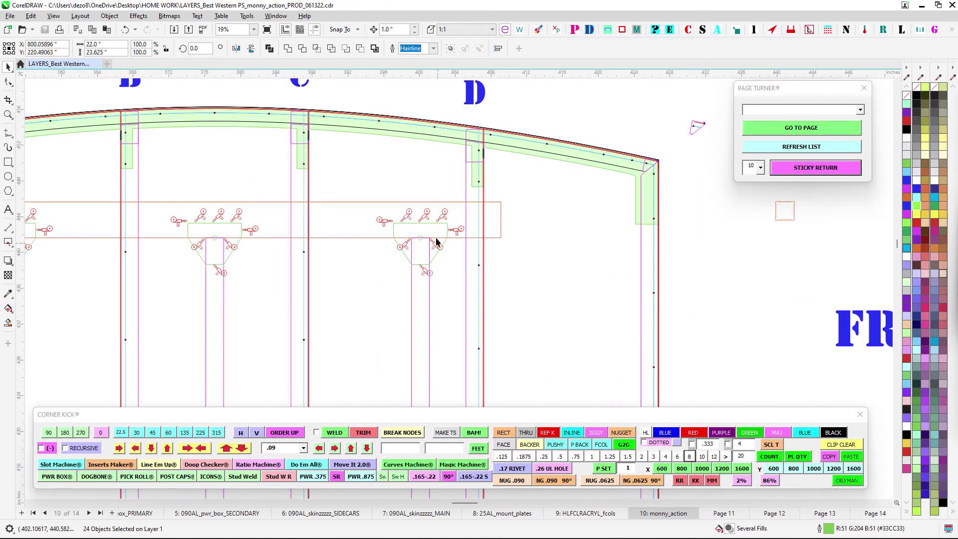
# - Examine the tool symbols around the mounting plate where the rightmost vertical tube meets the upper horizontal tube
pyautogui.scroll(1, 436, 242)
pyautogui.scroll(1, 460, 244)
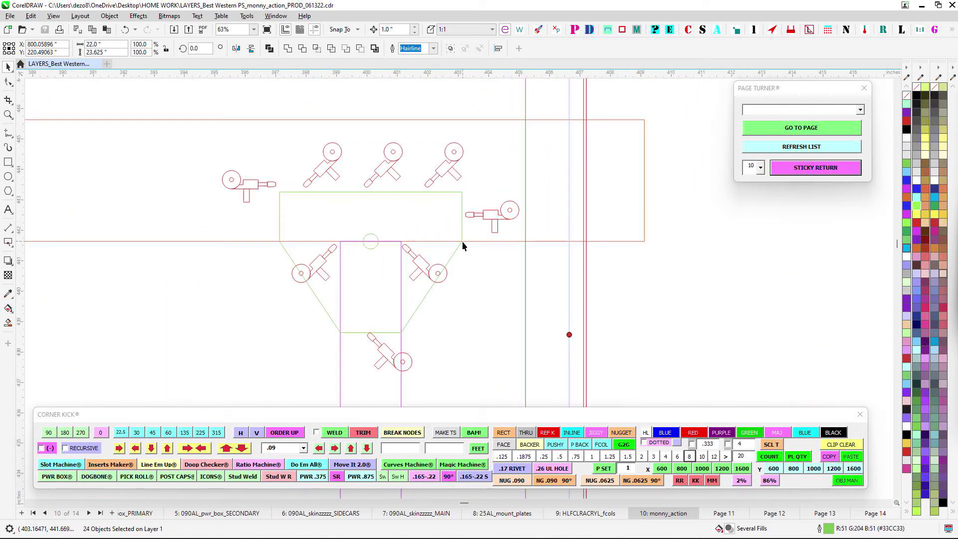
pyautogui.scroll(-1, 460, 242)
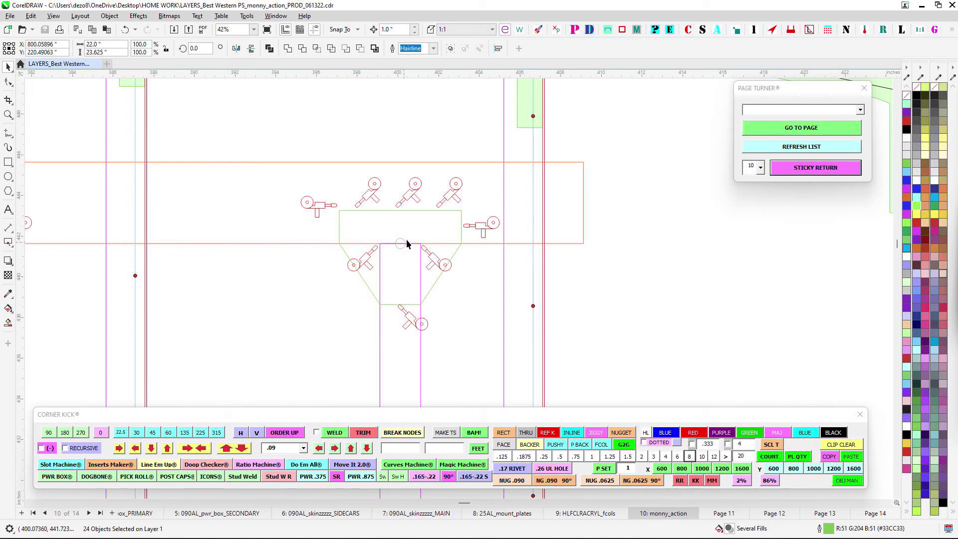
pyautogui.scroll(-4, 429, 272)
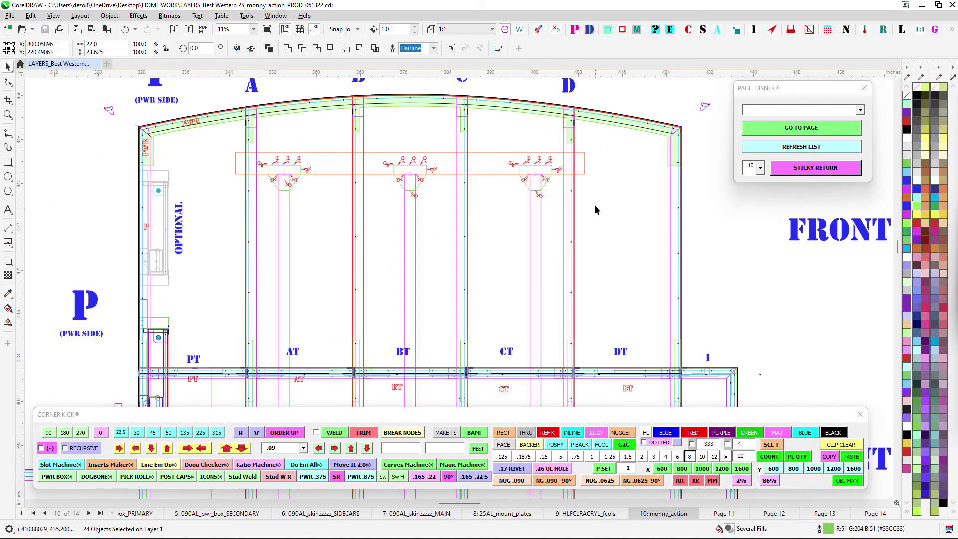
# - Inspect the lower part of the main frame, including the mounting plates along the horizontal tube above the SEAM label
pyautogui.scroll(-1, 509, 232)
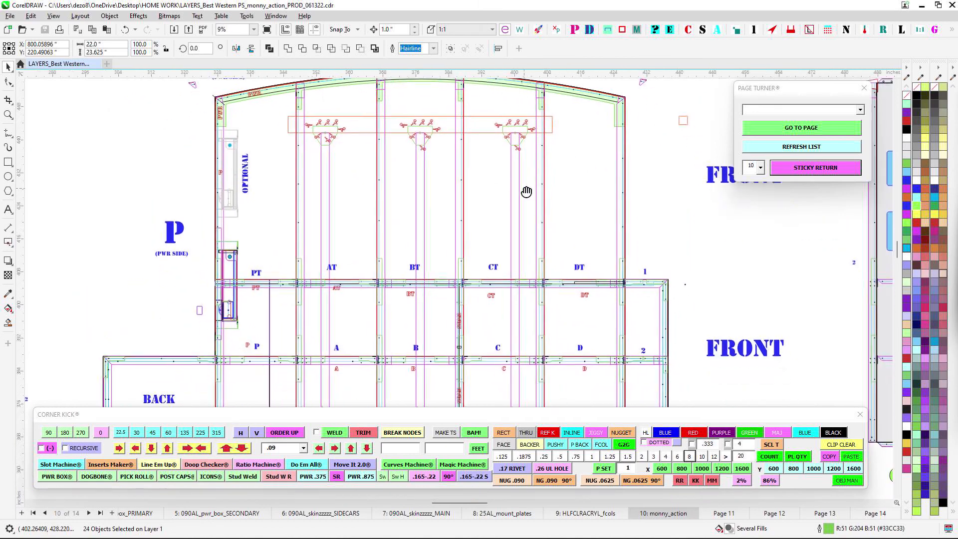
pyautogui.scroll(-2, 538, 252)
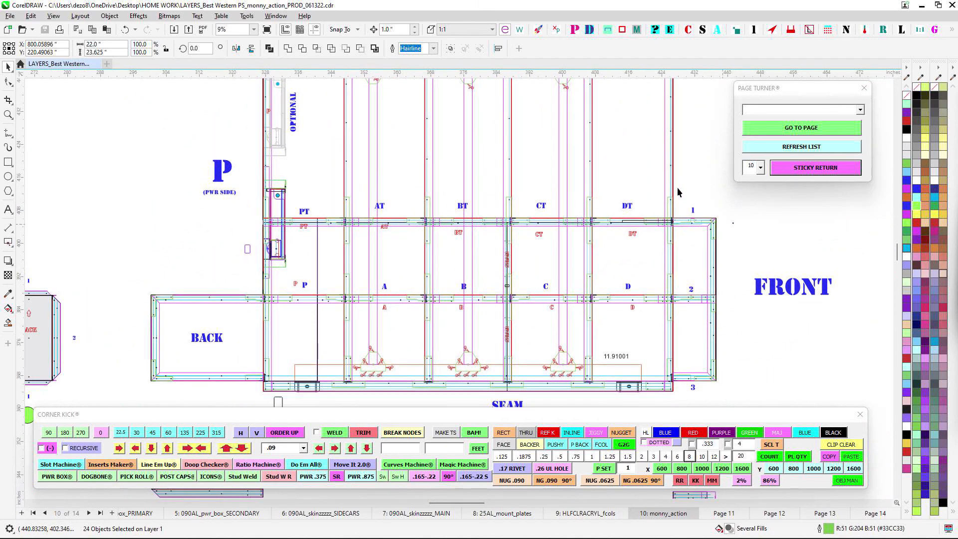
pyautogui.moveTo(676, 179); pyautogui.dragTo(664, 257)
pyautogui.moveTo(465, 268); pyautogui.dragTo(477, 157)
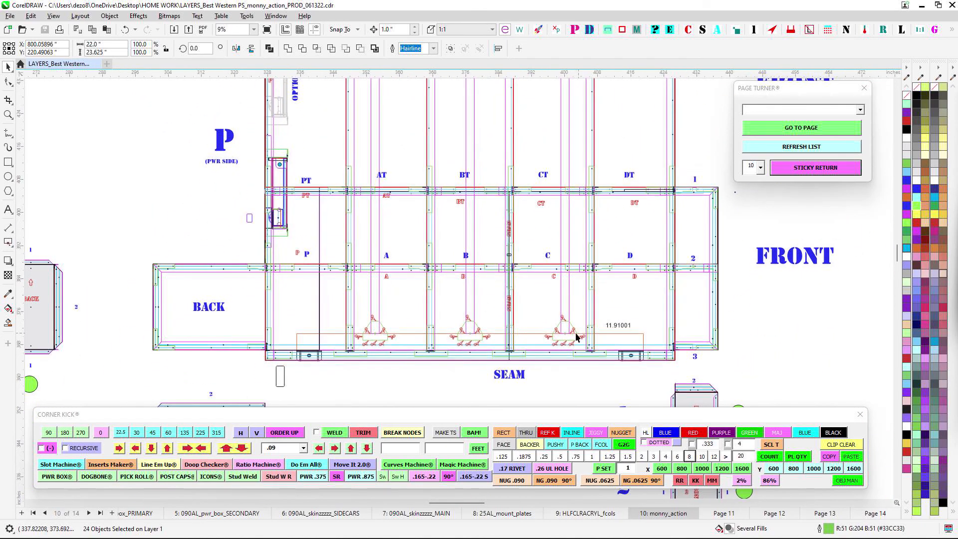
pyautogui.scroll(4, 552, 335)
pyautogui.scroll(-7, 588, 278)
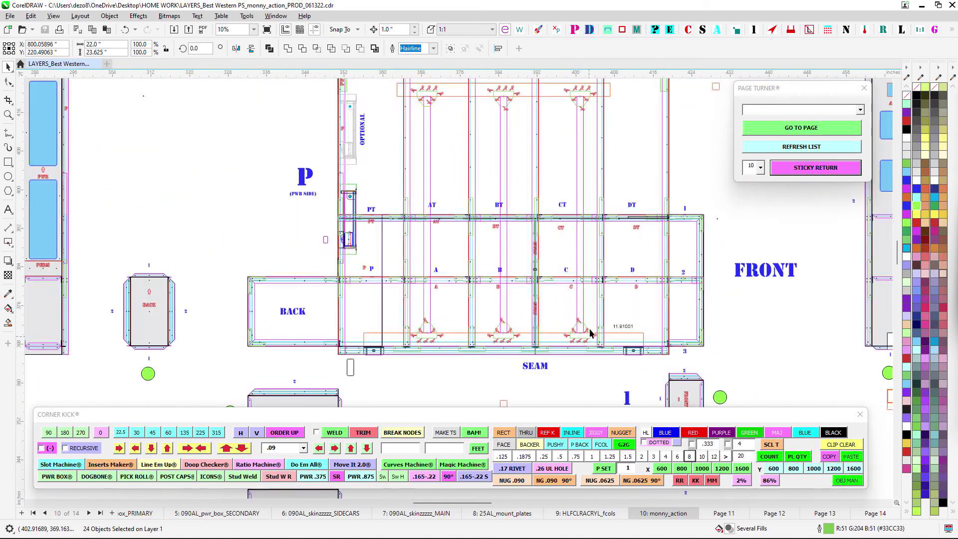
pyautogui.moveTo(554, 281); pyautogui.dragTo(551, 278)
pyautogui.scroll(-1, 674, 363)
# - Survey the A to D post skins and FRONT skins, and examine the diagram for securing the sidecars
pyautogui.moveTo(753, 396); pyautogui.dragTo(477, 342)
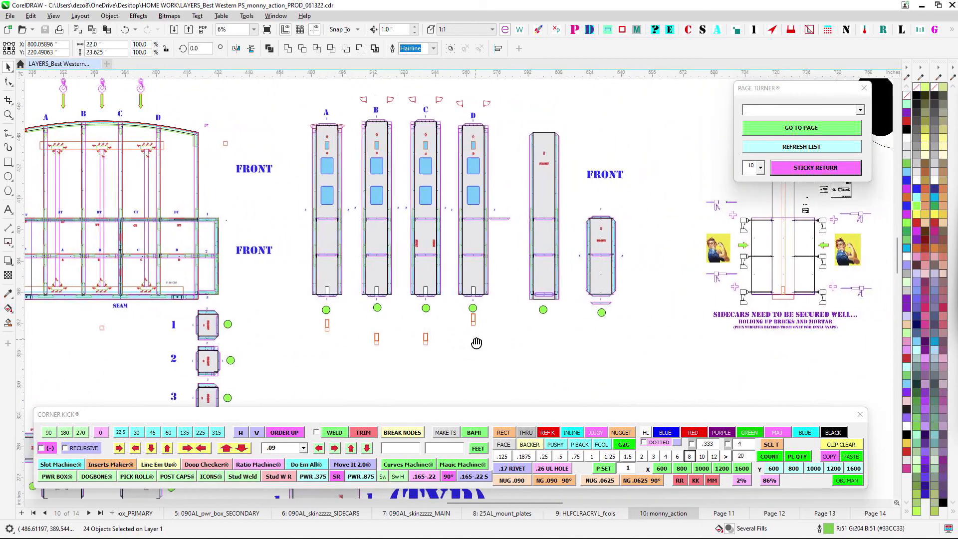
pyautogui.scroll(5, 457, 181)
pyautogui.scroll(-4, 760, 223)
pyautogui.moveTo(760, 224); pyautogui.dragTo(442, 210)
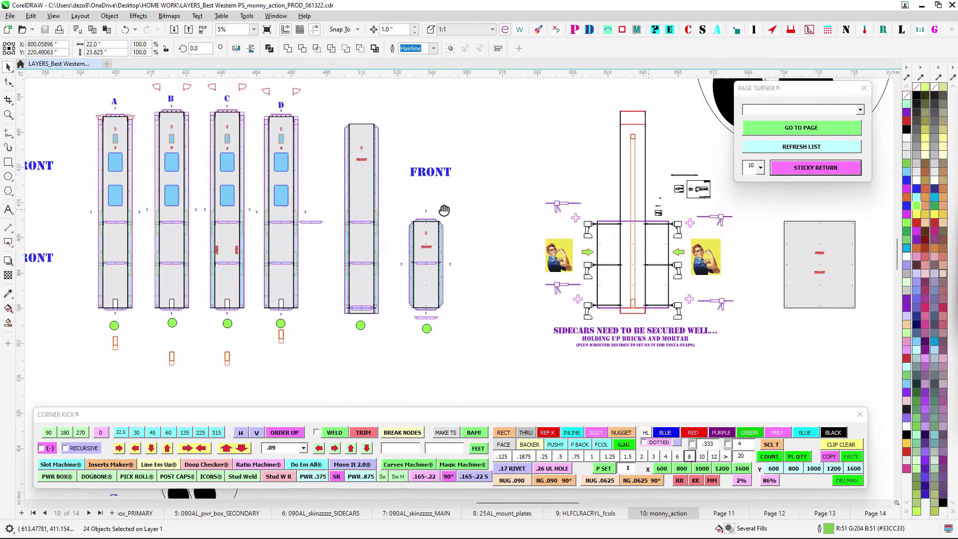
pyautogui.moveTo(518, 247); pyautogui.dragTo(404, 226)
pyautogui.scroll(4, 526, 185)
pyautogui.scroll(-3, 554, 188)
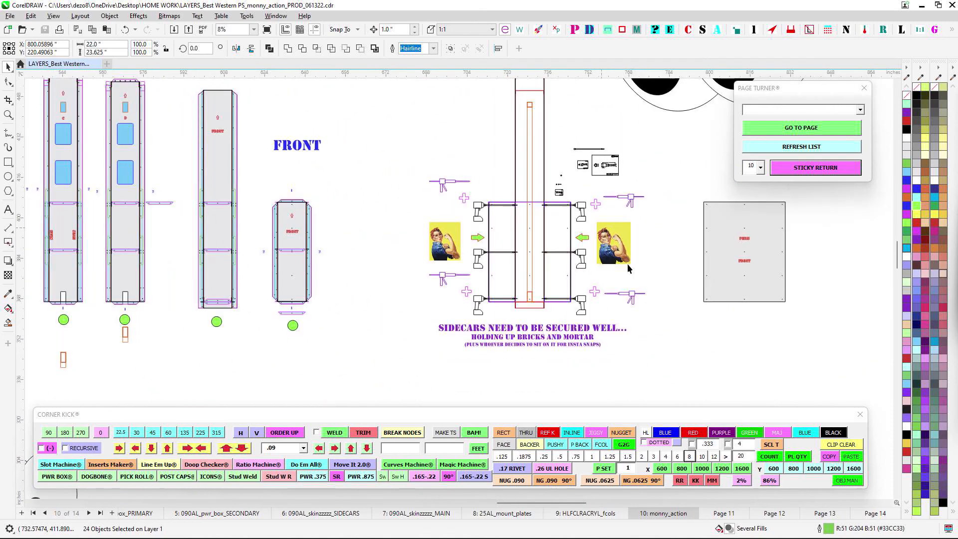
# - Look over the area below the sidecar diagram, including the small part layouts, the TYP example and the curved P-to-D plates
pyautogui.moveTo(558, 188); pyautogui.dragTo(450, 233)
pyautogui.scroll(-1, 557, 358)
pyautogui.moveTo(557, 358); pyautogui.dragTo(683, 253)
pyautogui.scroll(1, 683, 253)
pyautogui.moveTo(522, 334); pyautogui.dragTo(680, 187)
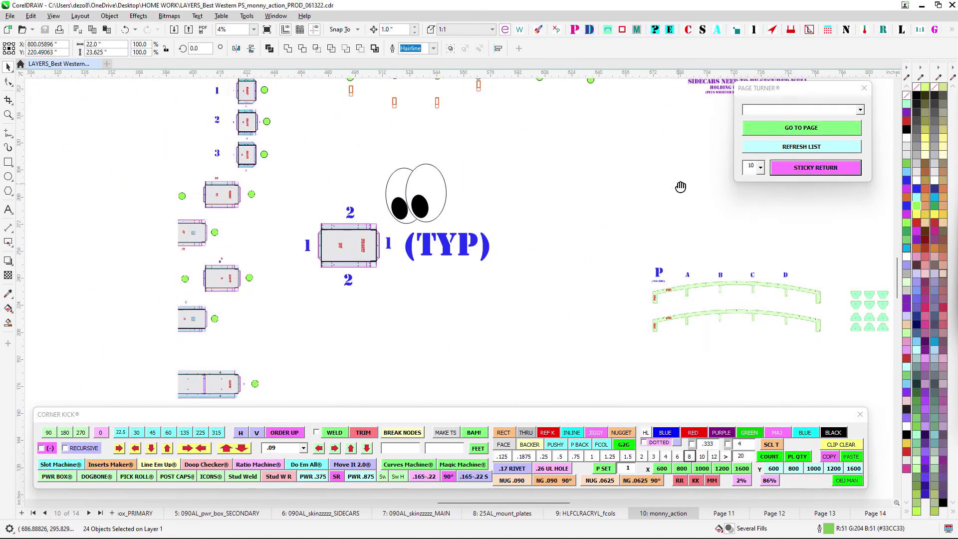
pyautogui.moveTo(479, 327); pyautogui.dragTo(361, 231)
pyautogui.moveTo(534, 306); pyautogui.dragTo(478, 231)
pyautogui.click(525, 253)
pyautogui.scroll(-1, 525, 299)
pyautogui.moveTo(469, 269); pyautogui.dragTo(635, 205)
pyautogui.moveTo(582, 279); pyautogui.dragTo(567, 259)
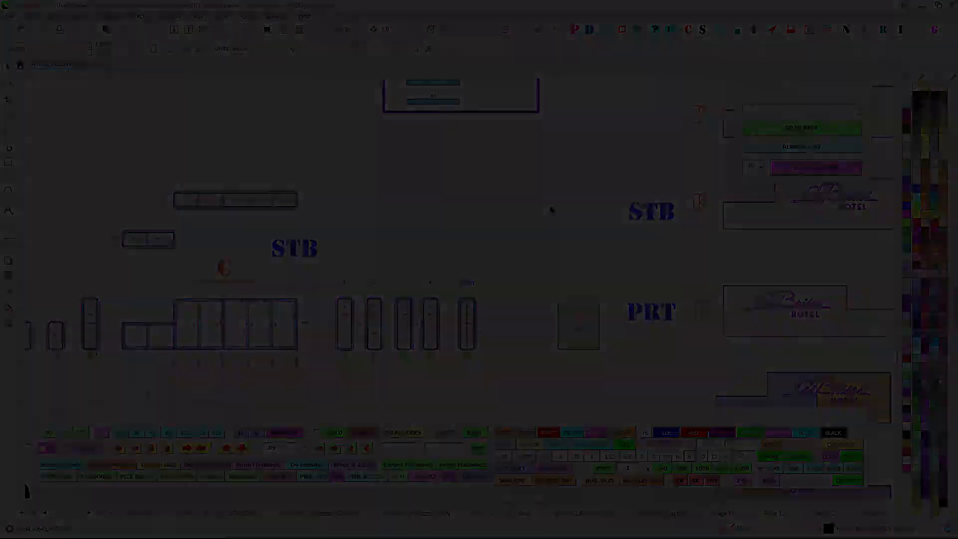